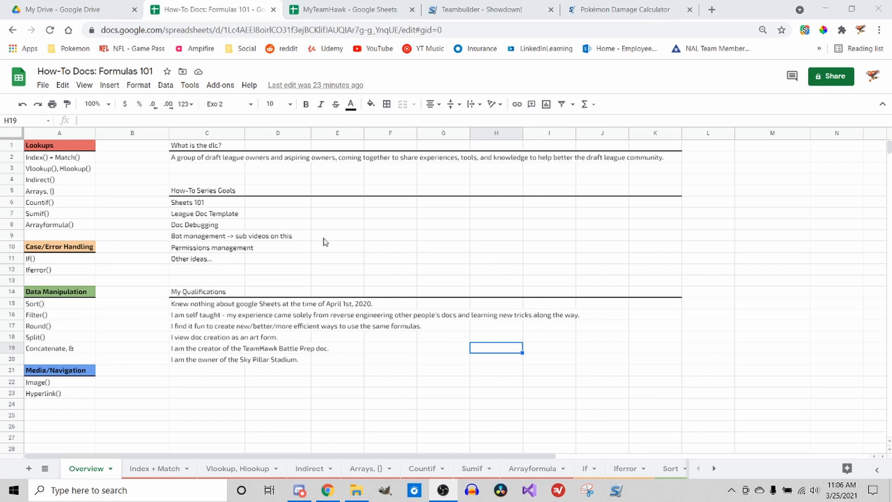
# - Switch from the Overview sheet to the Index + Match sheet
pyautogui.click(203, 201)
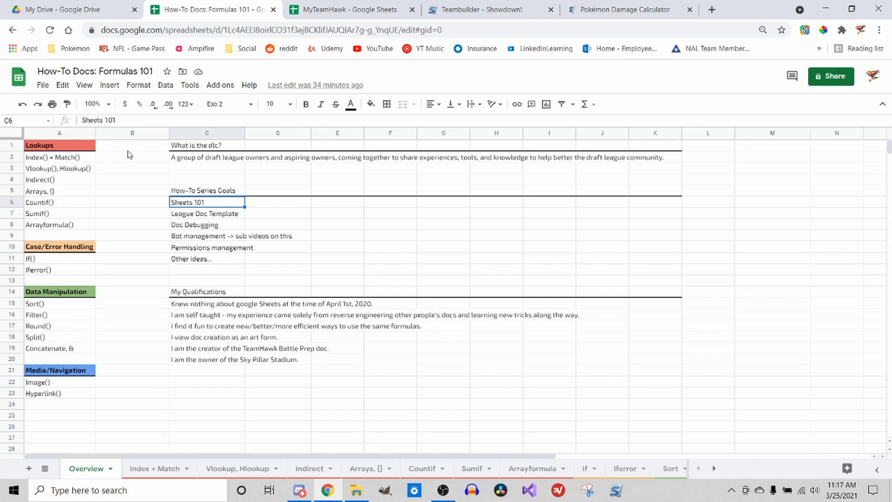
pyautogui.click(146, 470)
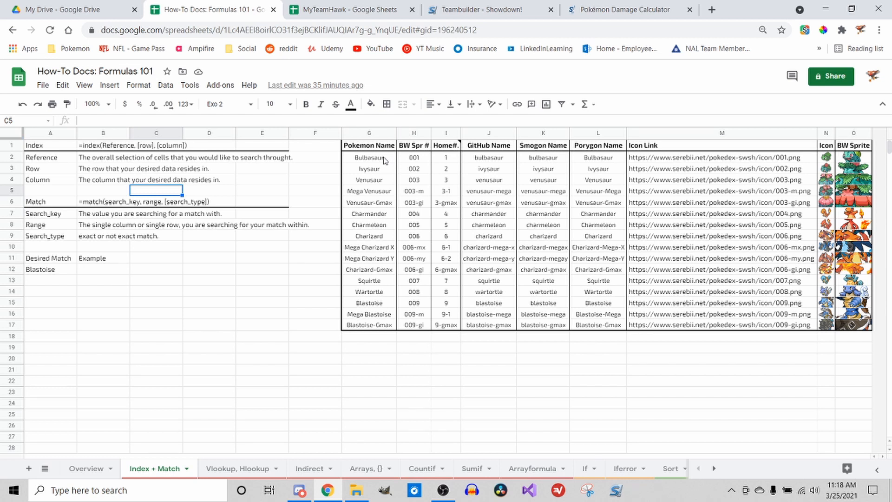
# - Examine the Pokémon data table in G2:O17, along with the MATCH argument notes and the Blastoise example row
pyautogui.moveTo(384, 160); pyautogui.dragTo(851, 327)
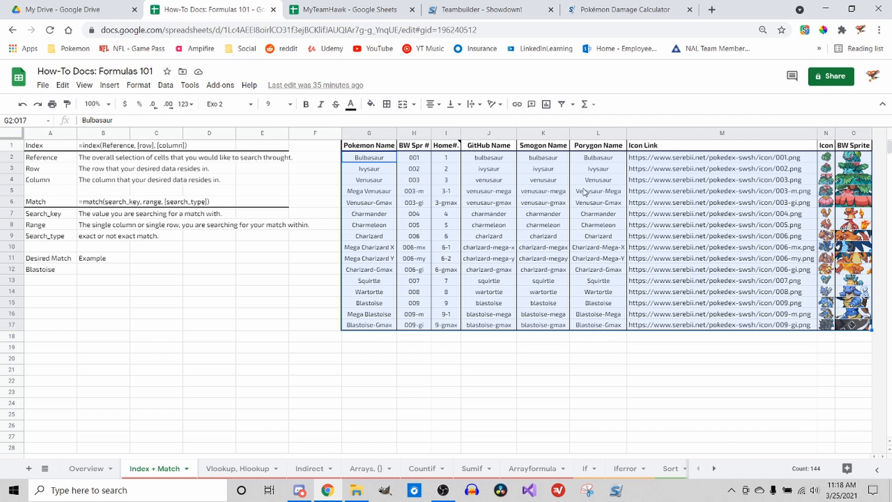
pyautogui.moveTo(559, 395); pyautogui.dragTo(564, 382)
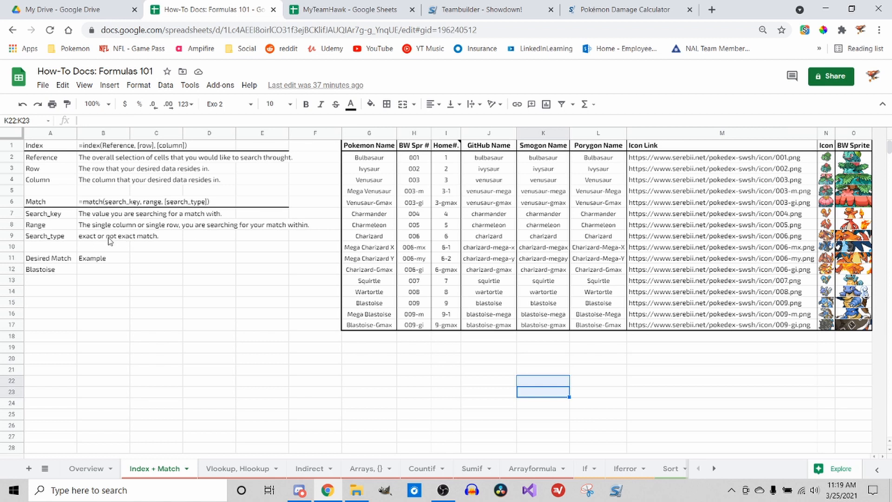
pyautogui.click(193, 238)
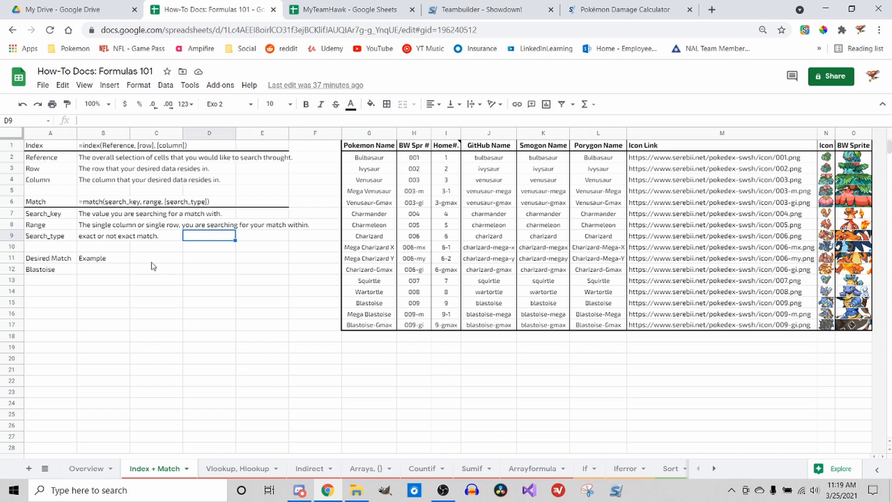
pyautogui.click(85, 238)
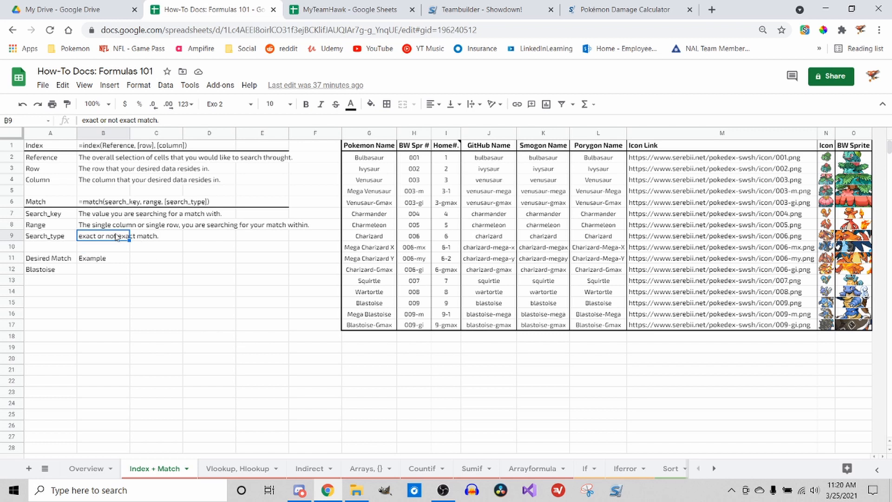
pyautogui.click(113, 250)
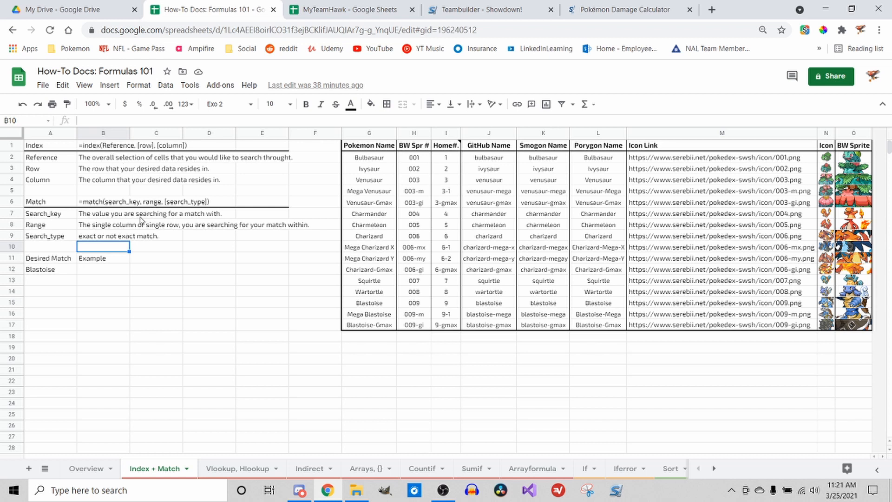
pyautogui.click(122, 271)
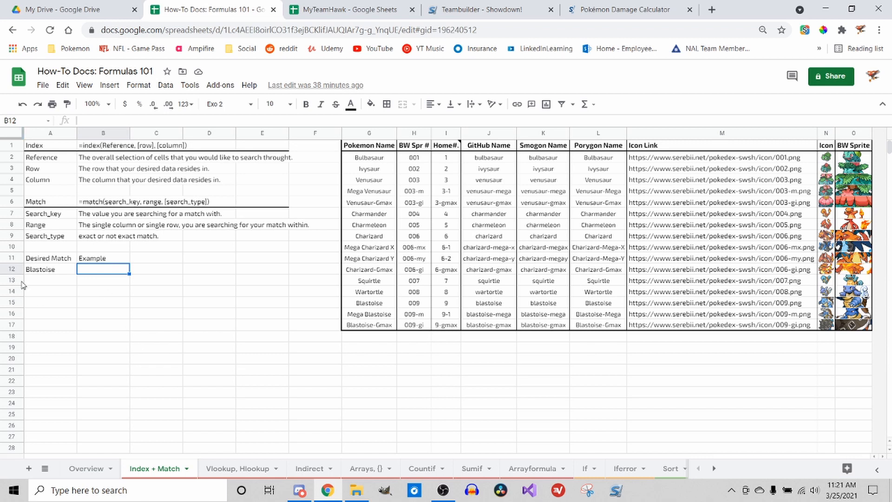
pyautogui.click(49, 283)
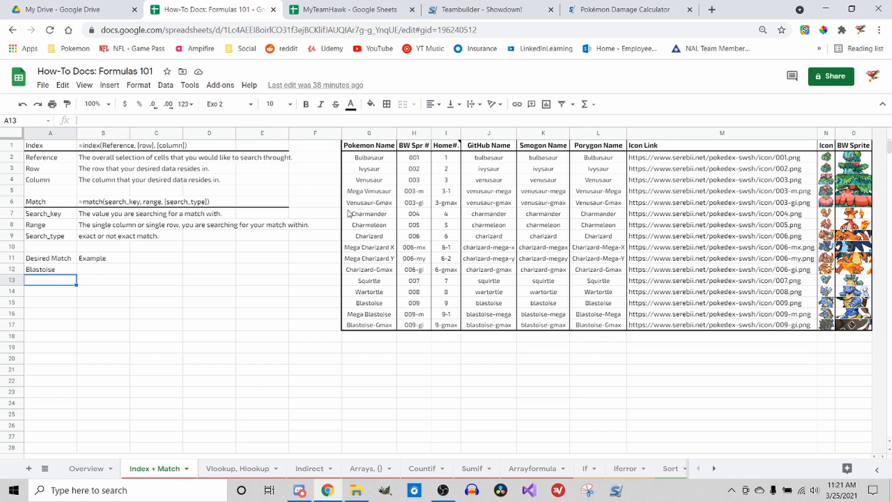
pyautogui.moveTo(387, 172); pyautogui.dragTo(374, 324)
pyautogui.click(322, 281)
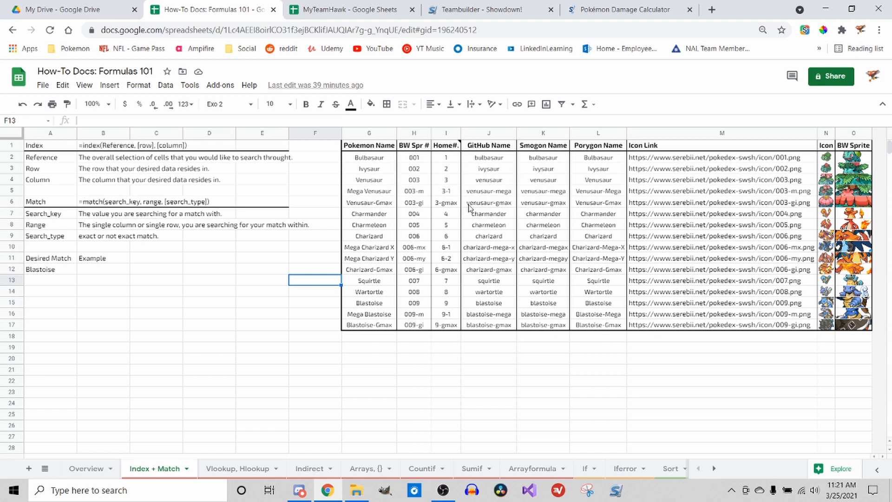
pyautogui.click(869, 315)
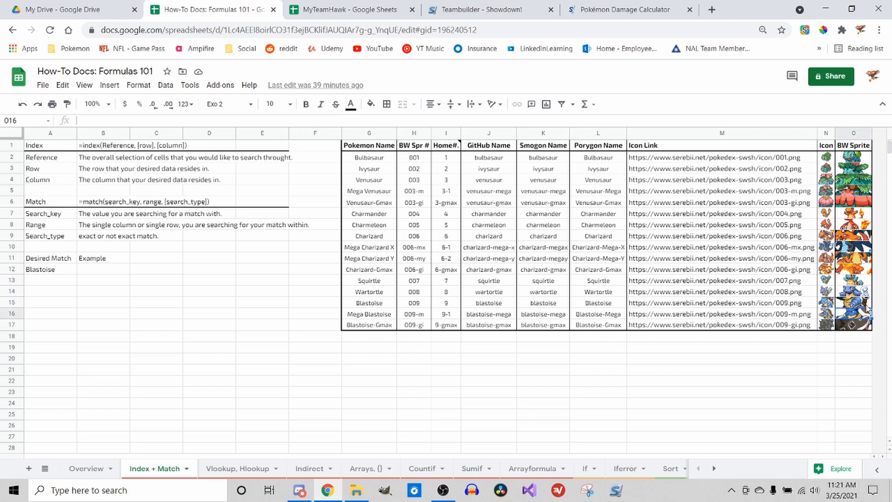
pyautogui.click(865, 307)
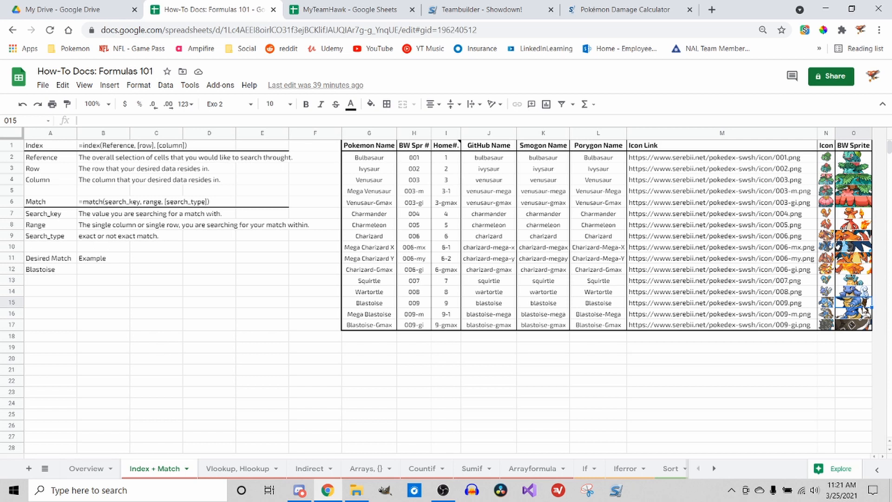
# - Begin an INDEX formula in B12 with the Pokémon table G2:O17 as its reference, keeping the function's argument hint shown in compact form
pyautogui.click(124, 272)
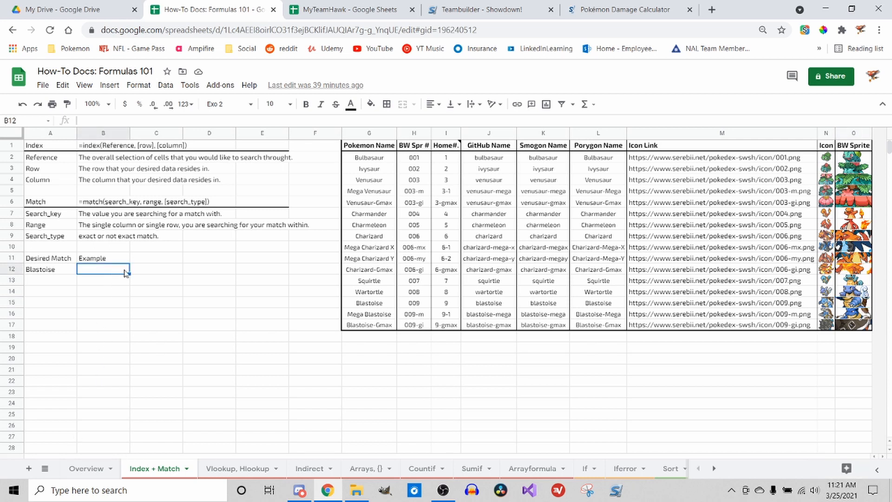
pyautogui.write('=in')
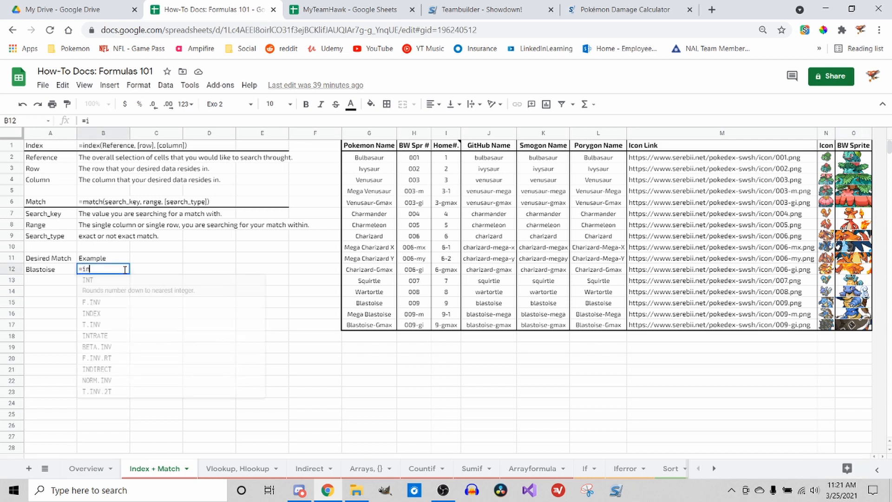
pyautogui.write('dex(')
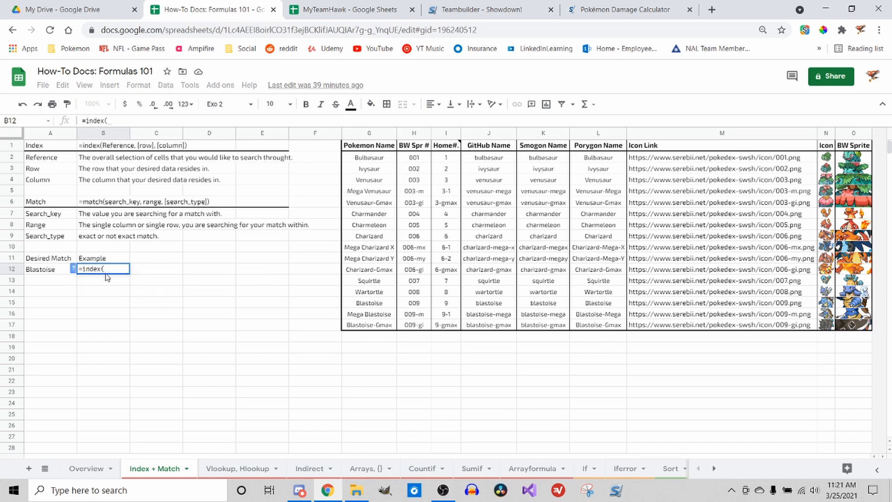
pyautogui.click(74, 268)
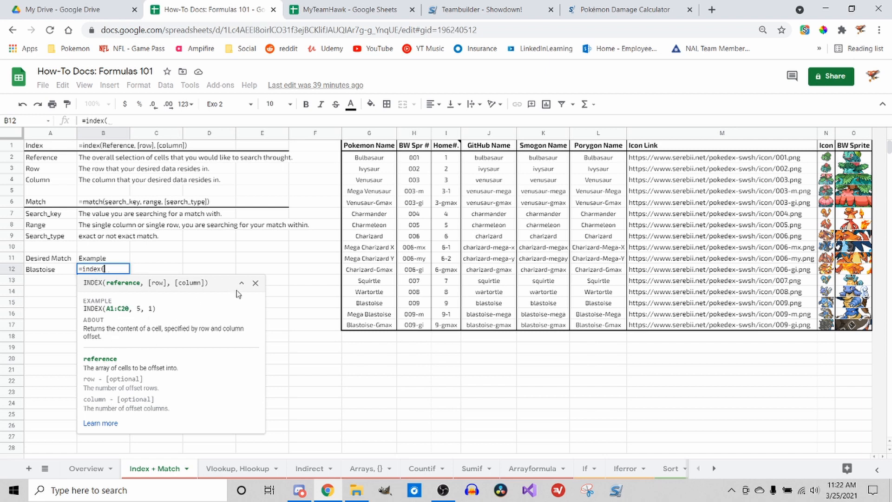
pyautogui.click(241, 284)
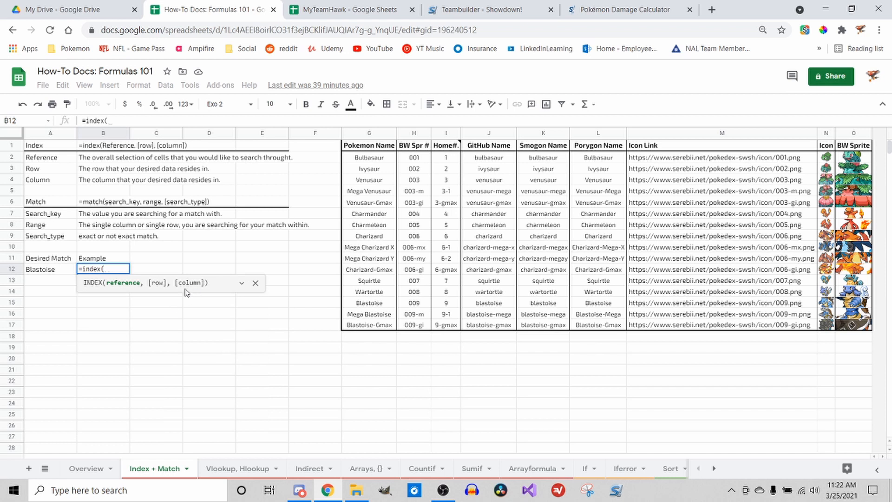
pyautogui.click(255, 283)
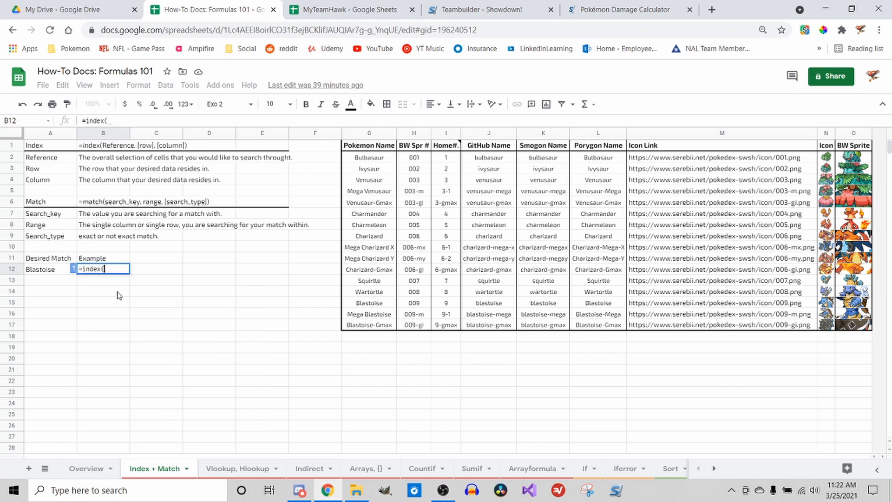
pyautogui.click(73, 268)
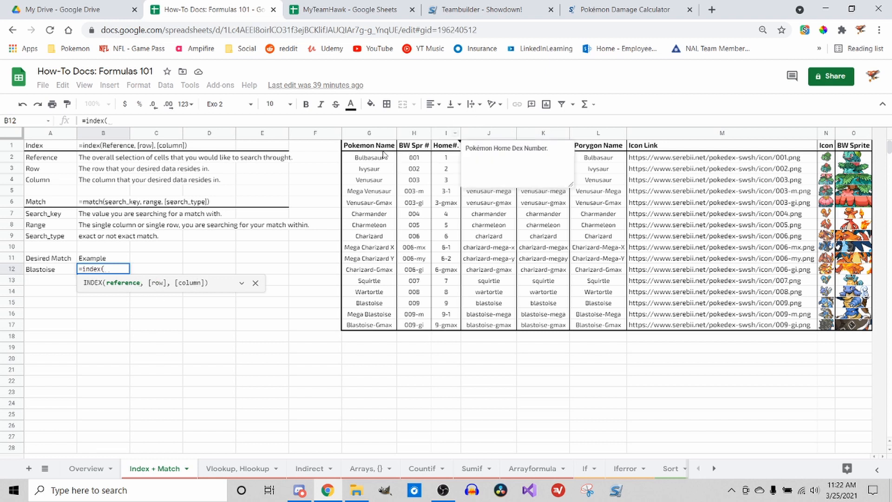
pyautogui.click(379, 158)
pyautogui.moveTo(380, 159); pyautogui.dragTo(853, 327)
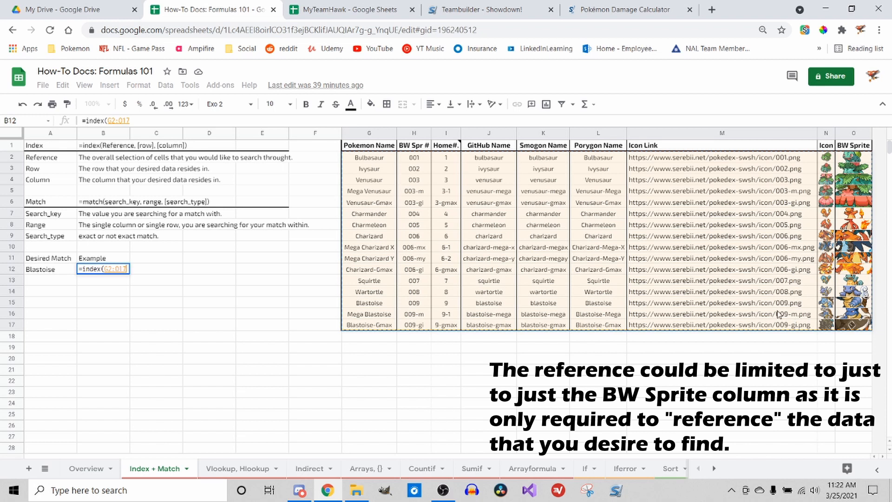
pyautogui.write(',')
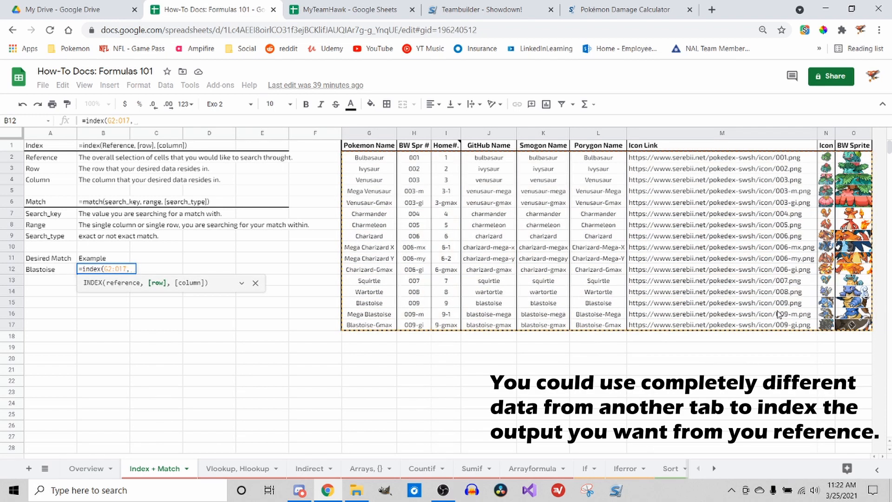
# - Add a MATCH function as the row argument, searching for A12 in G2:G17 with search type false
pyautogui.write('match(')
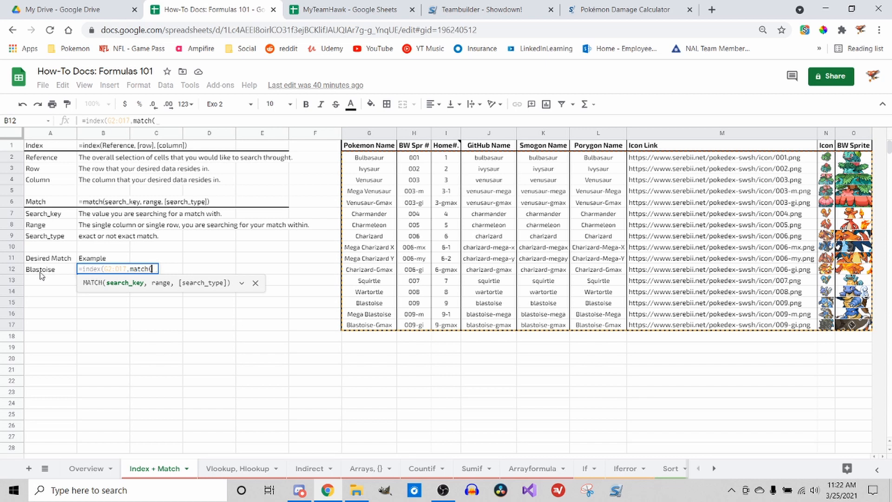
pyautogui.click(41, 275)
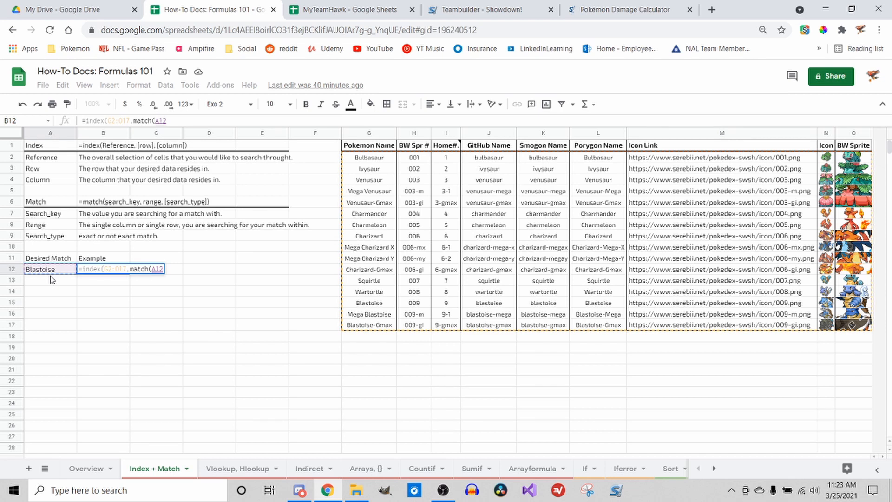
pyautogui.write(',')
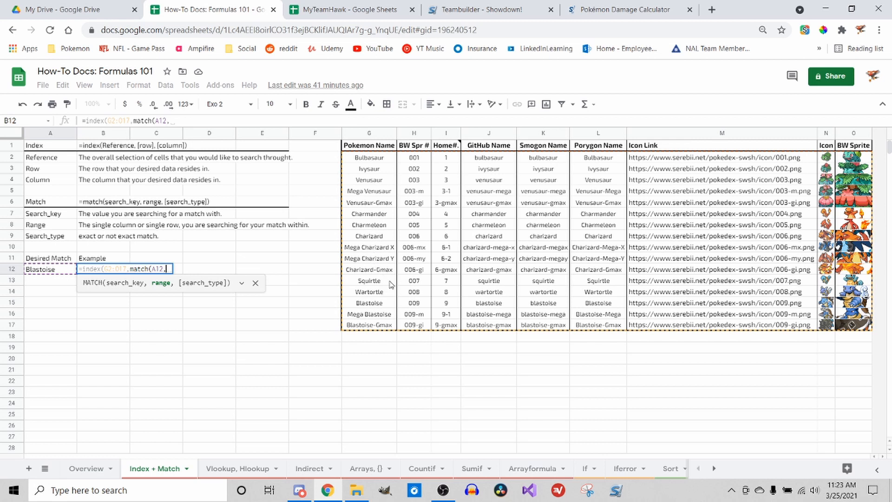
pyautogui.moveTo(391, 158); pyautogui.dragTo(391, 327)
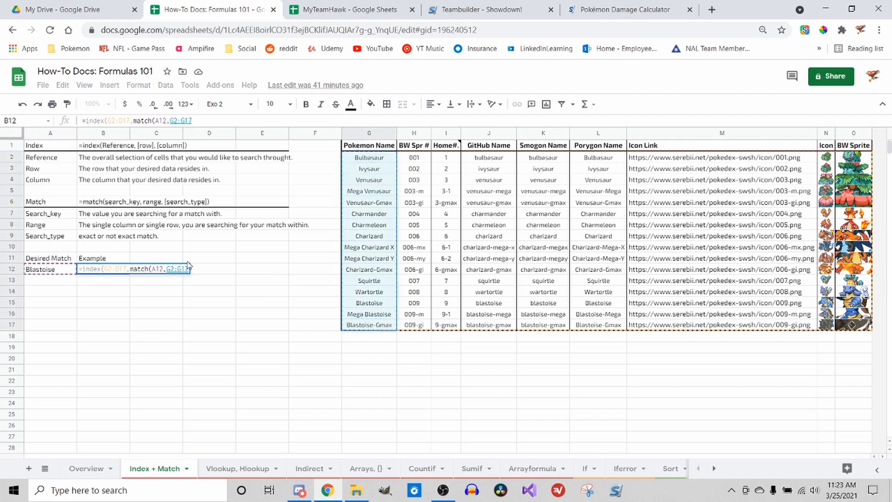
pyautogui.write(',')
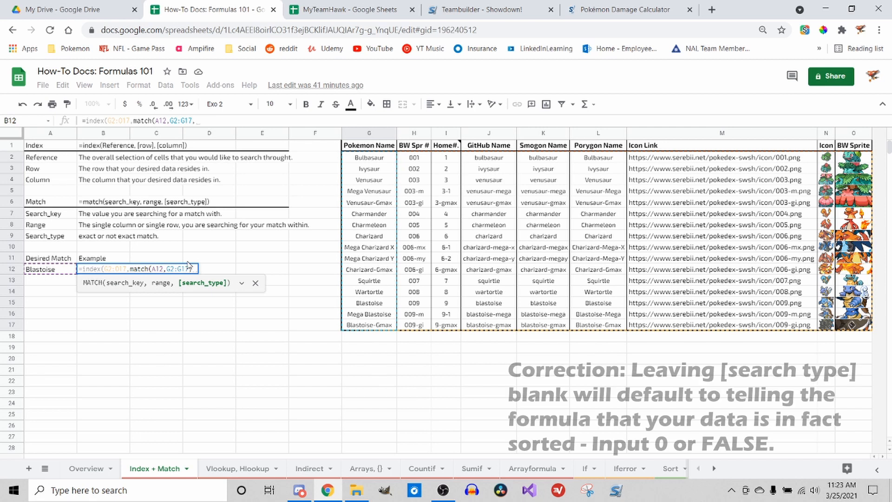
pyautogui.write('false')
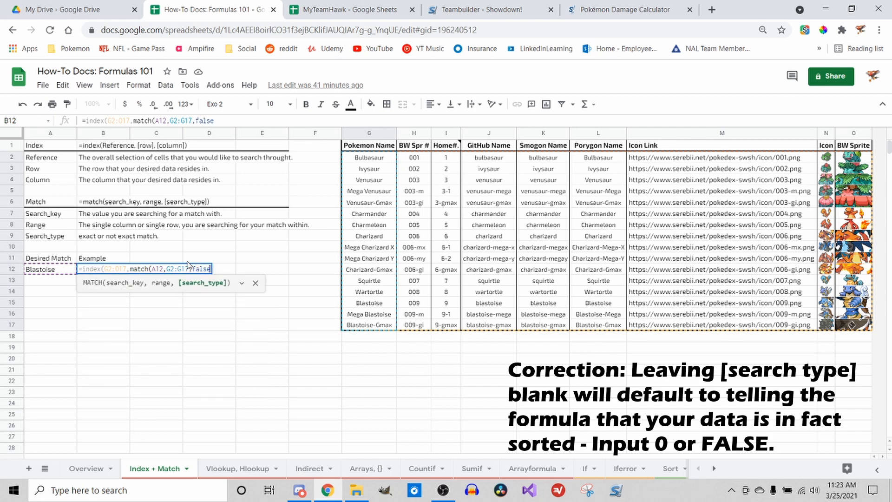
pyautogui.write(')')
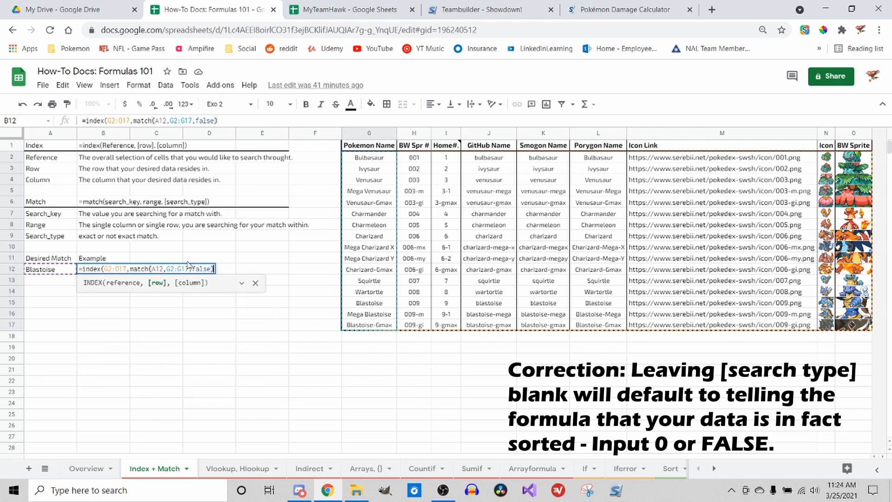
# - Replace the MATCH function's search type with 0 and close its parenthesis
pyautogui.press('BackSpace')
pyautogui.press('BackSpace')
pyautogui.press('BackSpace')
pyautogui.press('BackSpace')
pyautogui.press('BackSpace')
pyautogui.press('BackSpace')
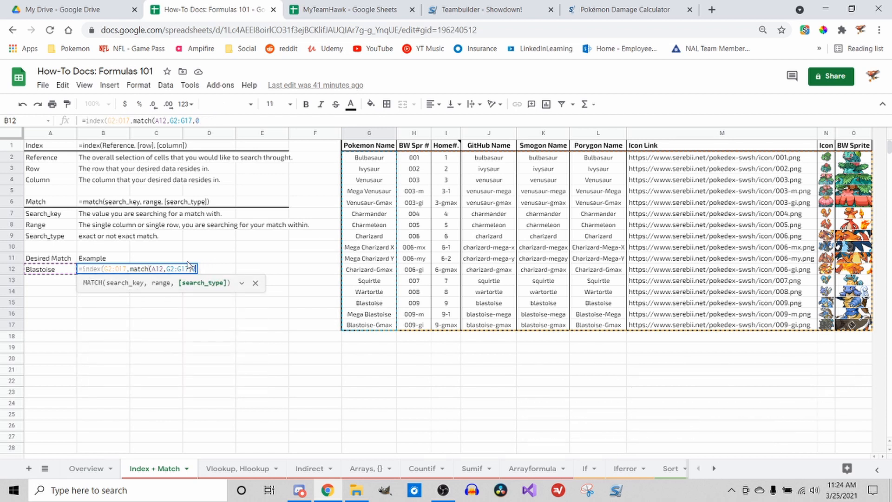
pyautogui.write('0)')
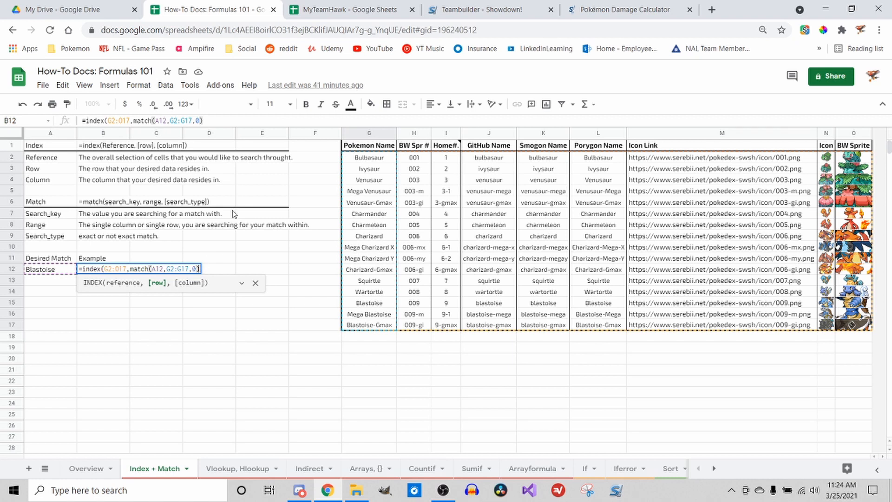
# - Set the INDEX column argument to 9 and enter the completed formula in B12
pyautogui.write(',')
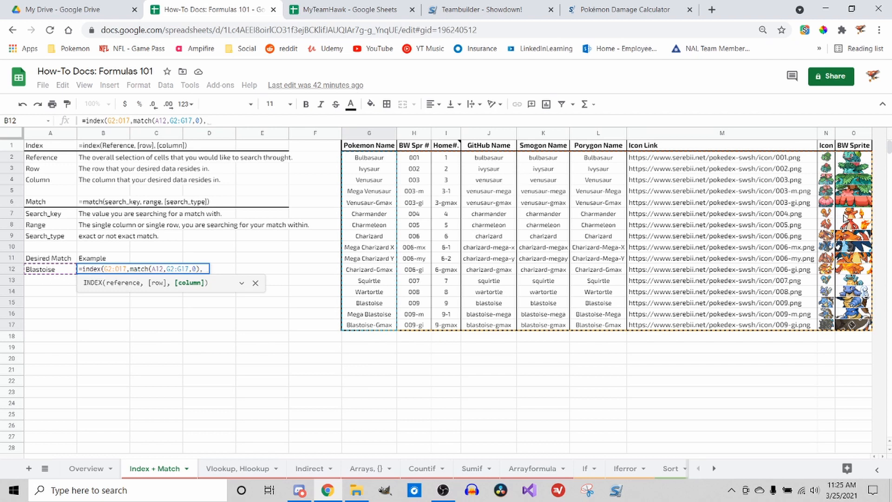
pyautogui.write('9')
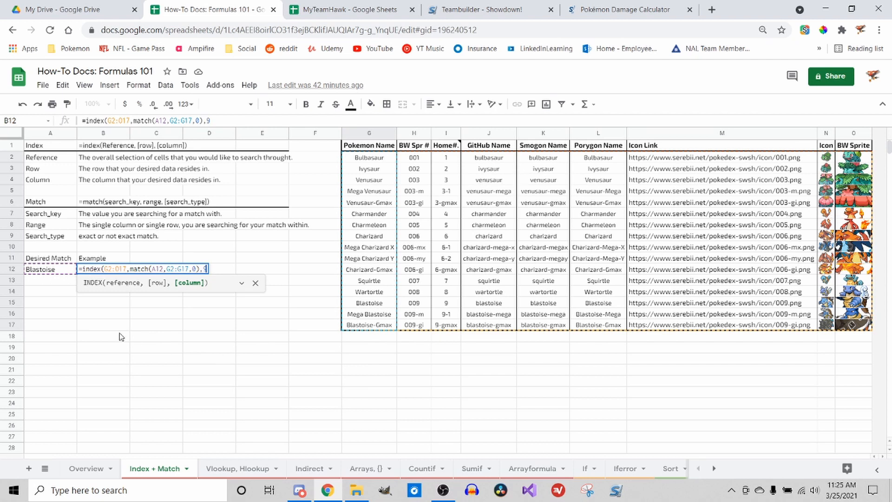
pyautogui.write(')')
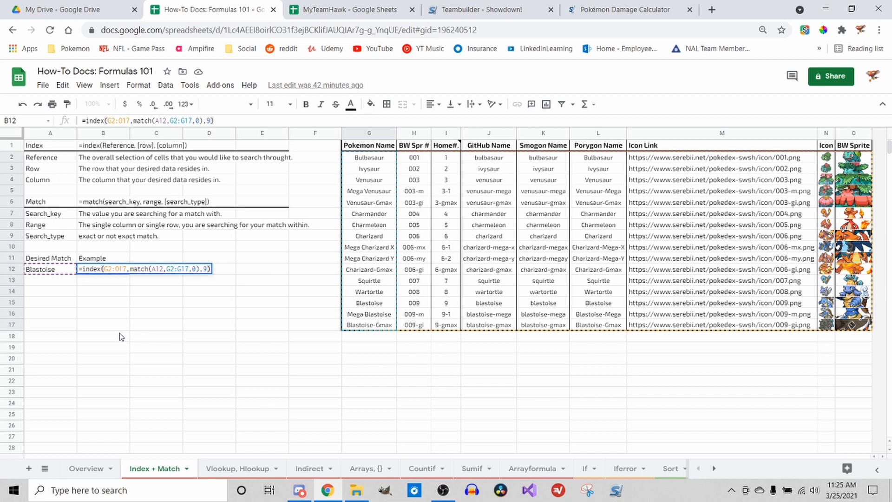
pyautogui.press('Return')
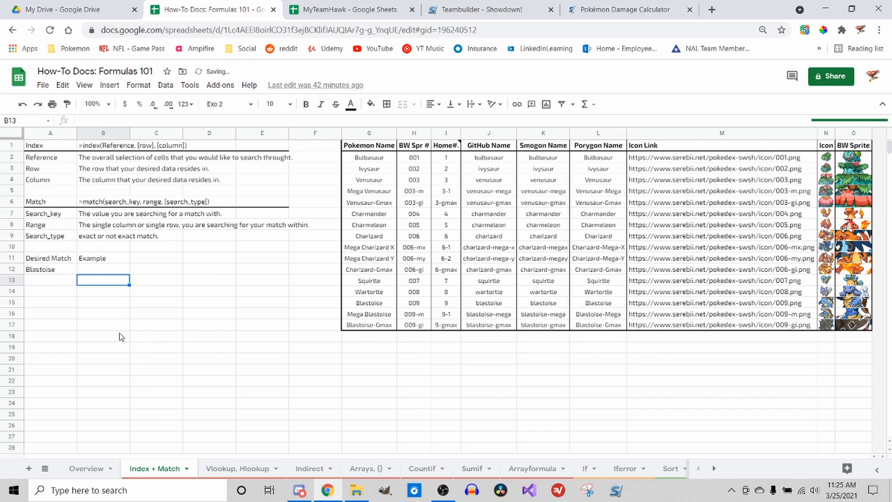
# - Set the vertical alignment of B12 to middle and compare its image with the Blastoise sprite in O15
pyautogui.click(101, 272)
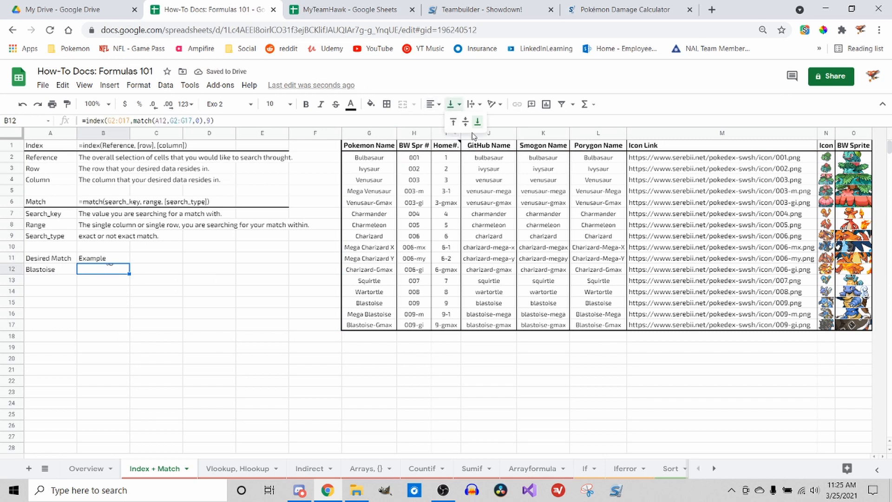
pyautogui.click(457, 105)
pyautogui.click(468, 125)
pyautogui.click(261, 291)
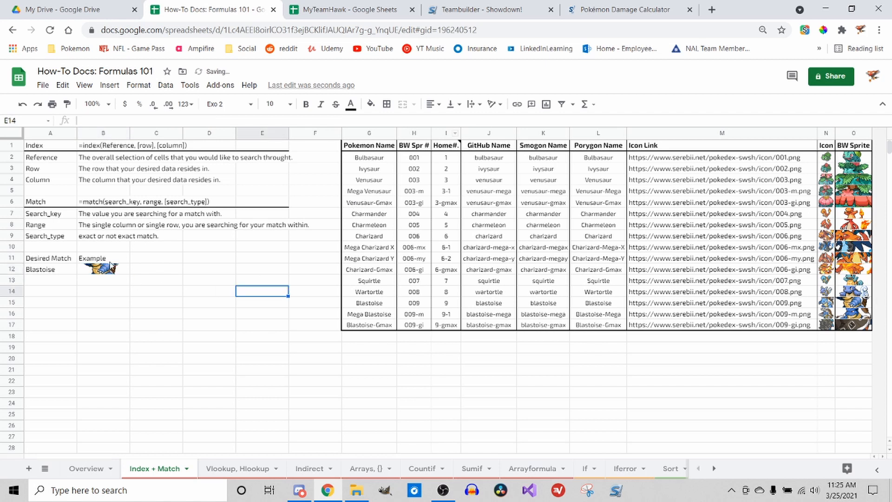
pyautogui.click(860, 306)
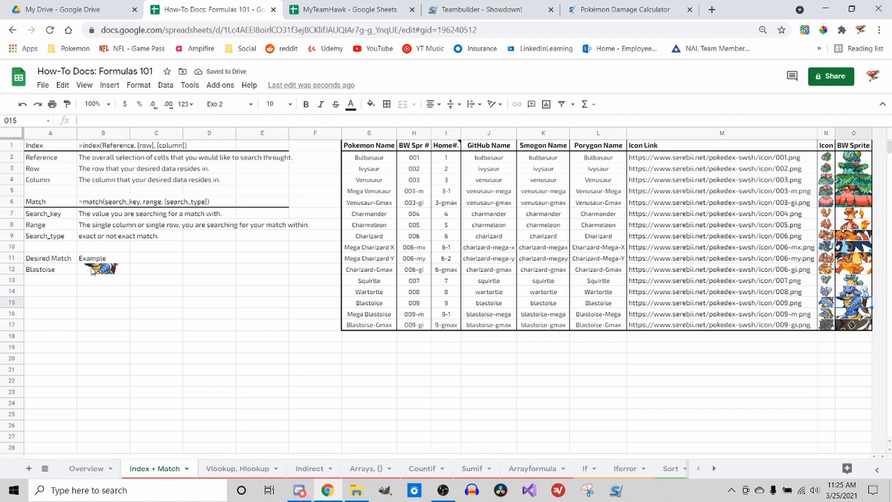
pyautogui.click(93, 272)
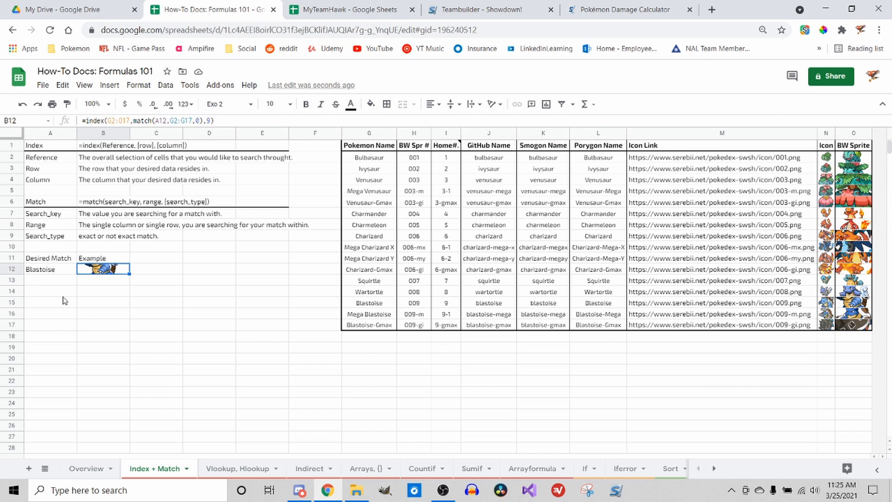
# - Add Charizard in A13 and Venusaur in A14 under the Desired Match heading
pyautogui.click(59, 279)
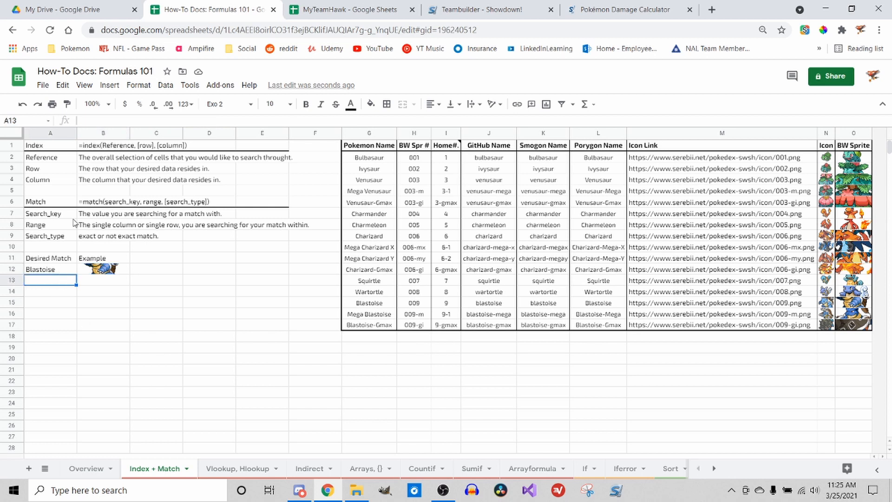
pyautogui.write('Charizard')
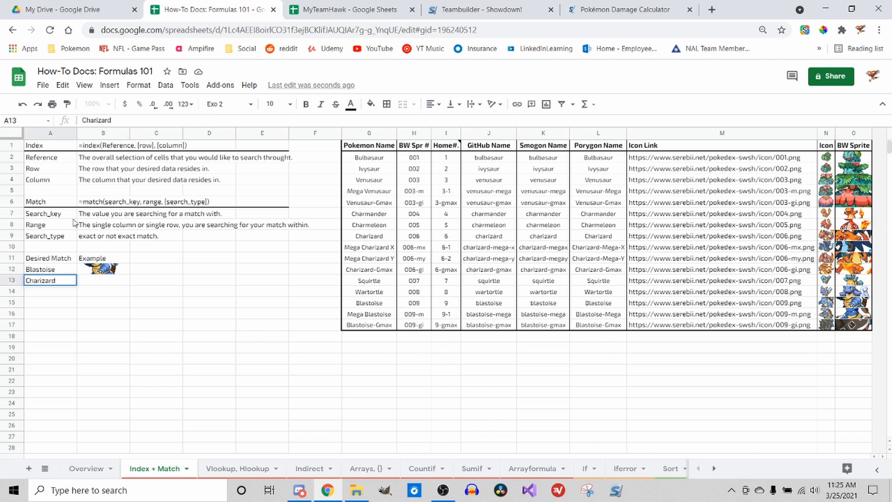
pyautogui.press('Return')
pyautogui.write('Venusaur')
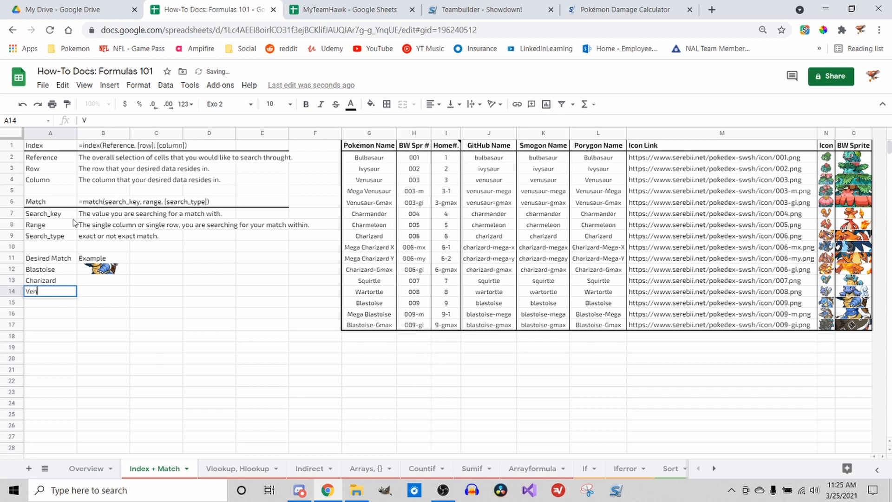
pyautogui.press('Return')
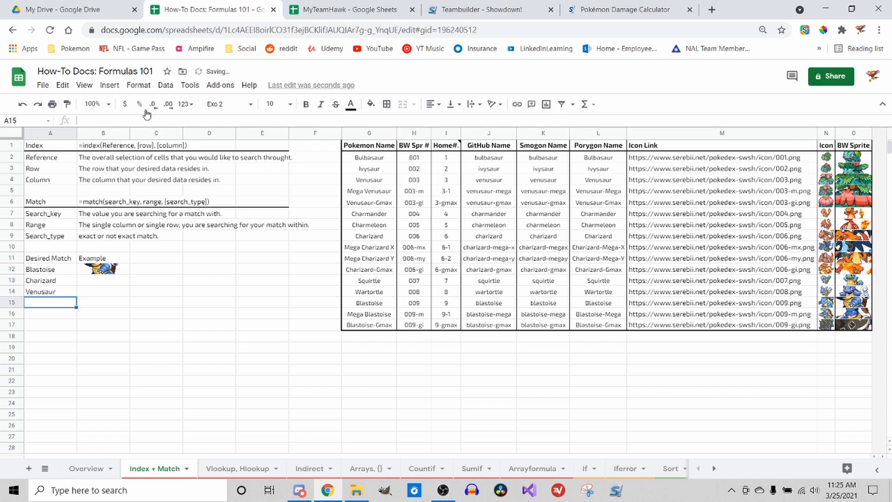
# - Fill the INDEX and MATCH formula from B12 down through B14
pyautogui.click(123, 273)
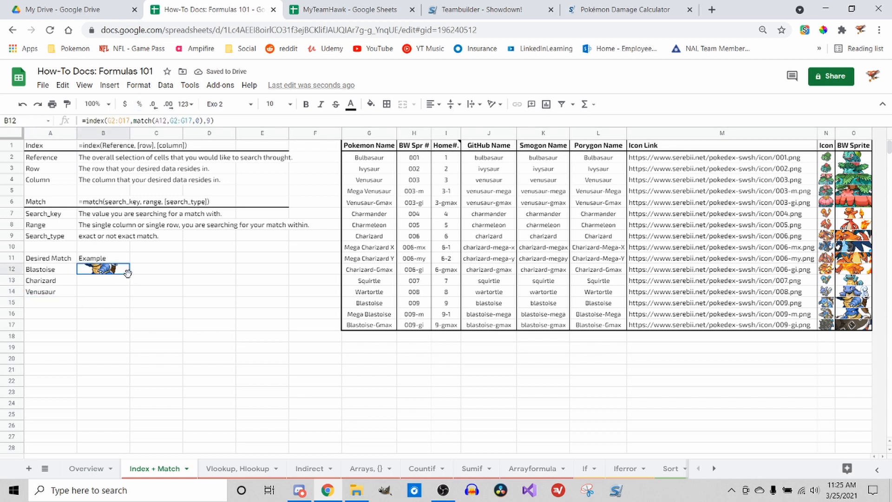
pyautogui.moveTo(130, 274); pyautogui.dragTo(128, 294)
pyautogui.click(120, 309)
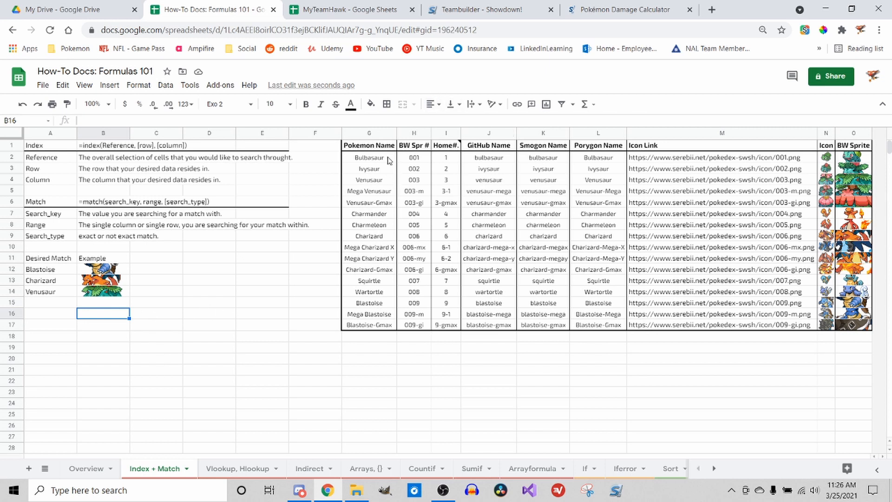
pyautogui.click(379, 180)
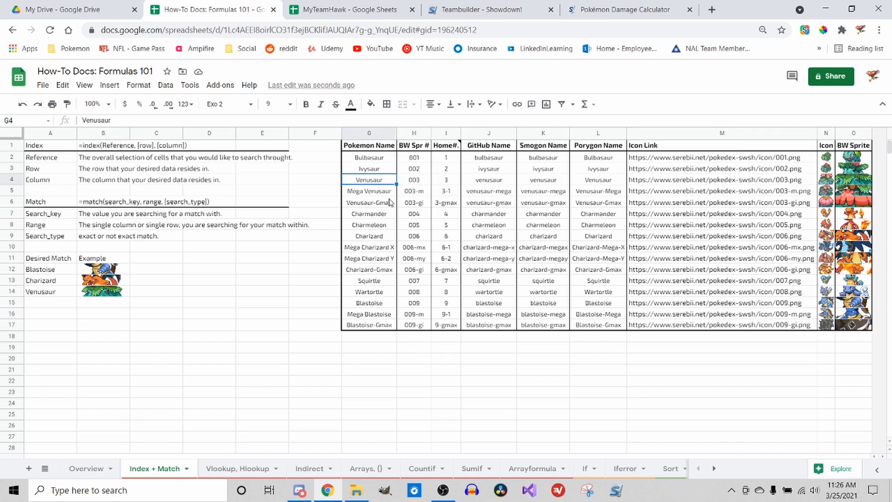
pyautogui.moveTo(447, 149)
pyautogui.moveTo(557, 271); pyautogui.dragTo(560, 281)
pyautogui.rightClick(566, 279)
pyautogui.click(492, 273)
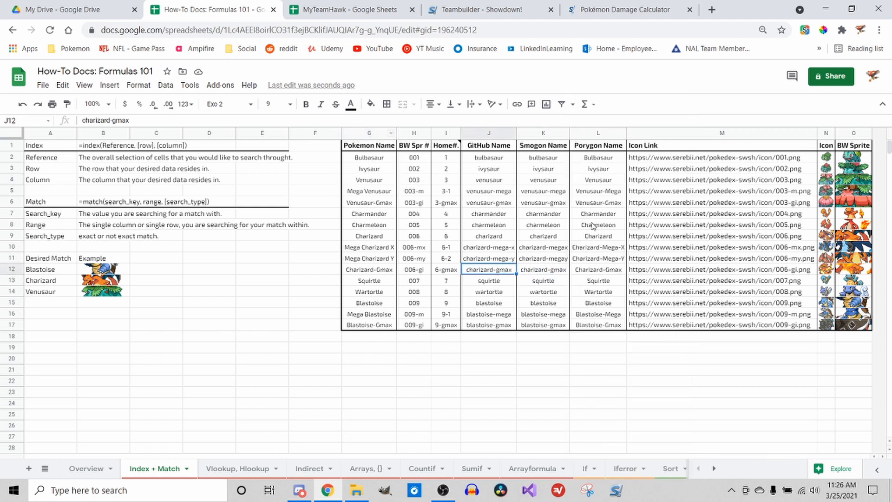
pyautogui.click(137, 295)
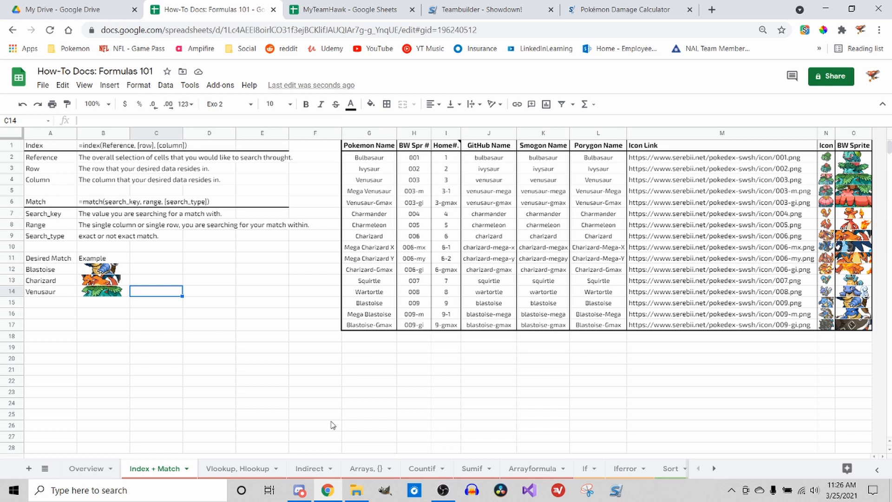
pyautogui.moveTo(227, 348); pyautogui.dragTo(227, 334)
pyautogui.click(233, 313)
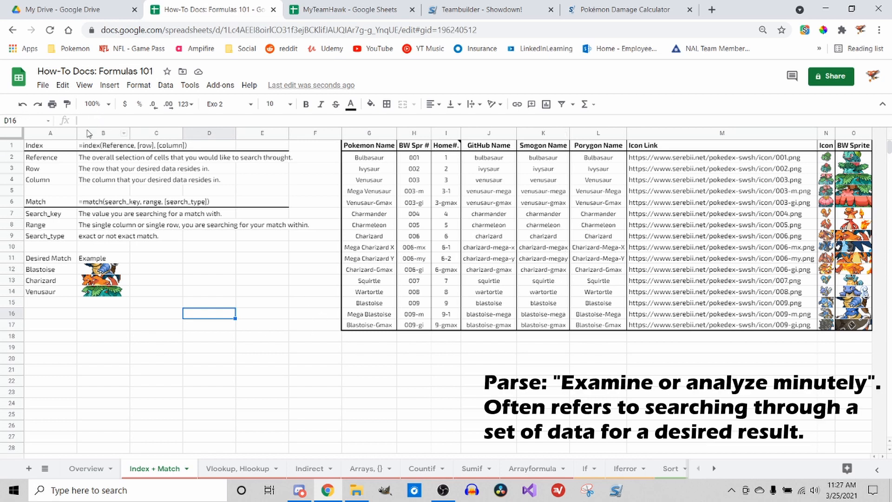
pyautogui.click(93, 147)
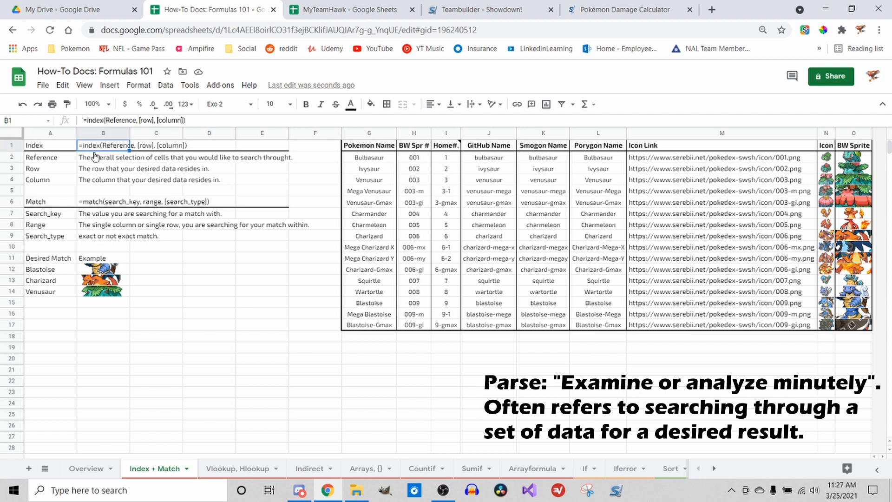
pyautogui.rightClick(96, 156)
pyautogui.click(254, 303)
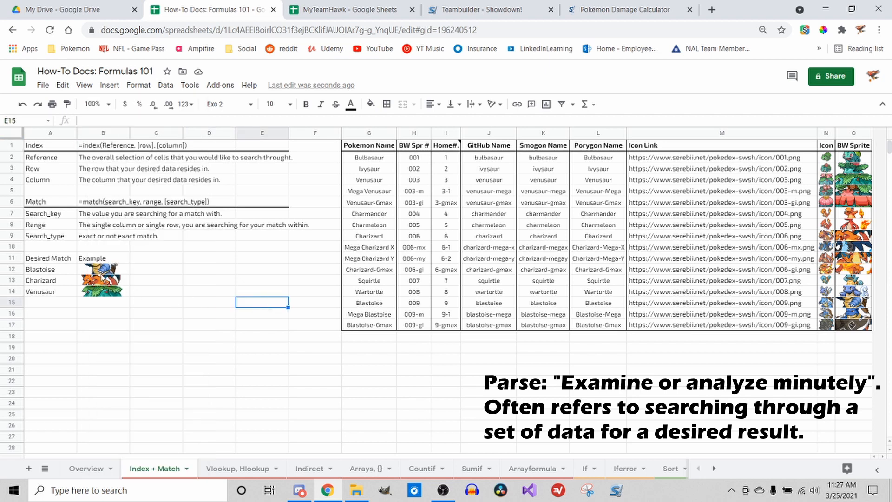
# - Switch to the Vlookup, Hlookup sheet and look over its Pokémon table G2:O17 and the VLOOKUP argument descriptions
pyautogui.click(241, 470)
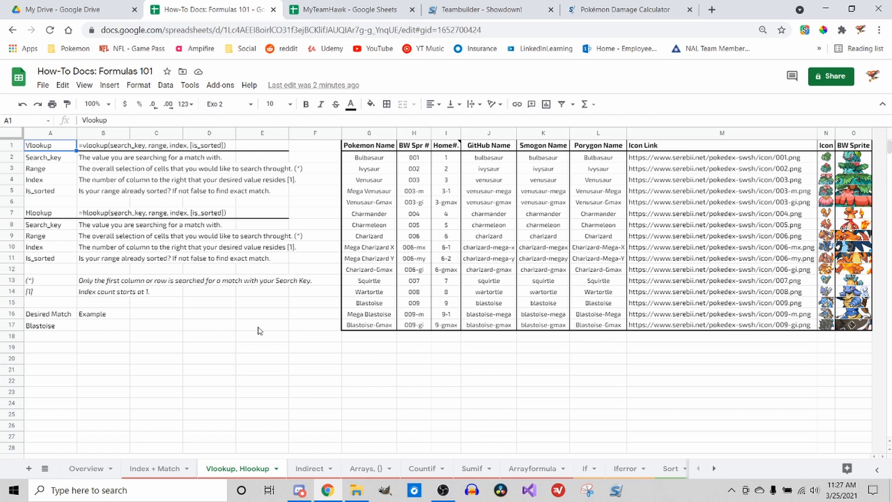
pyautogui.click(395, 159)
pyautogui.moveTo(396, 160); pyautogui.dragTo(850, 328)
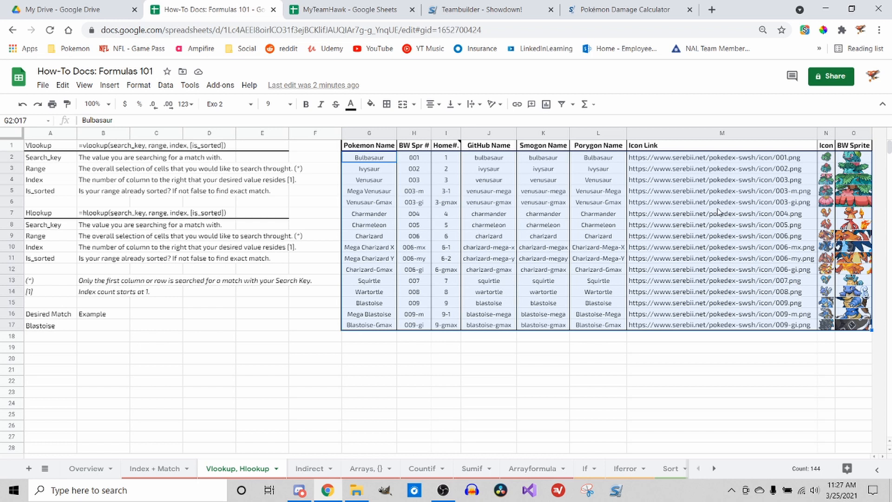
pyautogui.click(719, 213)
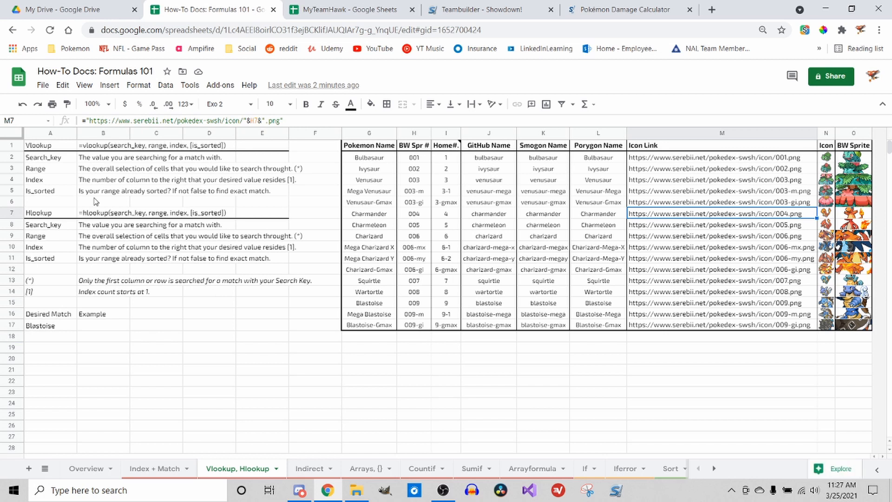
pyautogui.rightClick(102, 196)
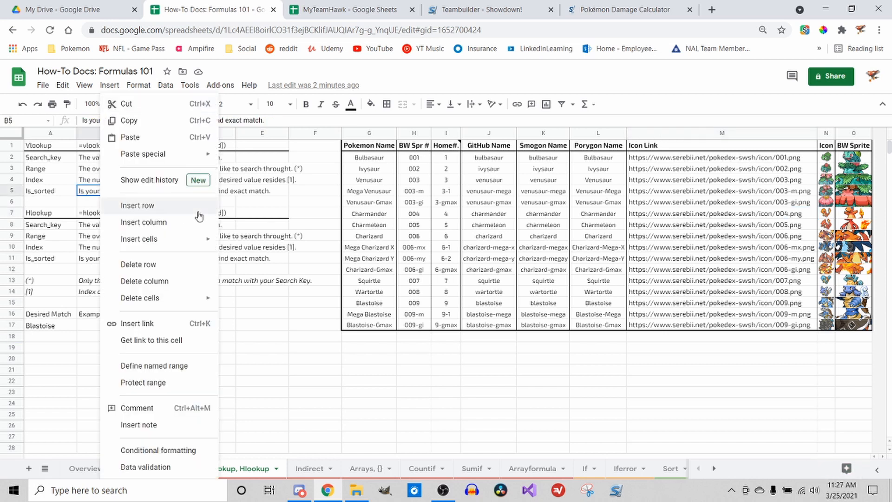
pyautogui.click(238, 204)
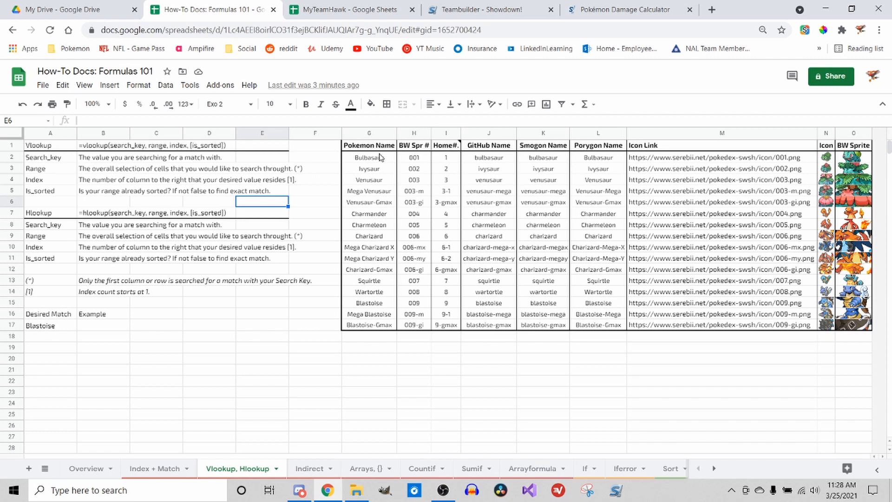
# - Examine the full lookup range G2:O17 and its first column G2:G17, where the search key is matched
pyautogui.click(382, 161)
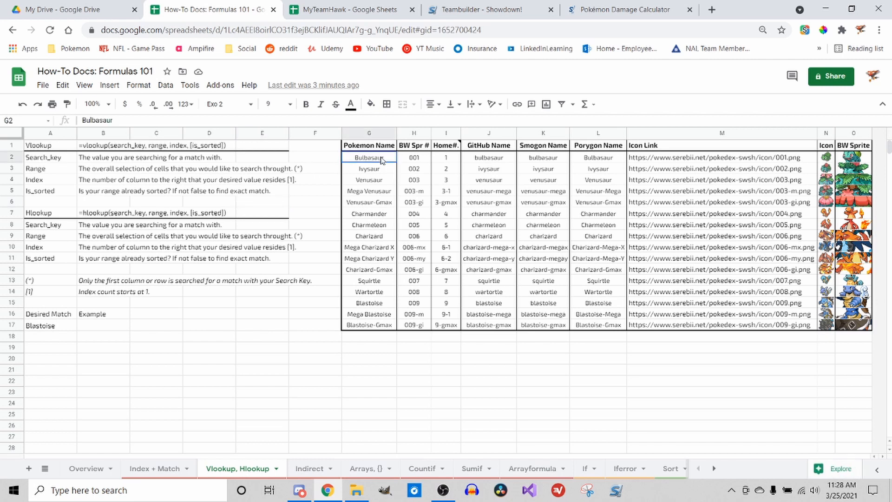
pyautogui.moveTo(382, 160); pyautogui.dragTo(439, 181)
pyautogui.moveTo(622, 246); pyautogui.dragTo(848, 329)
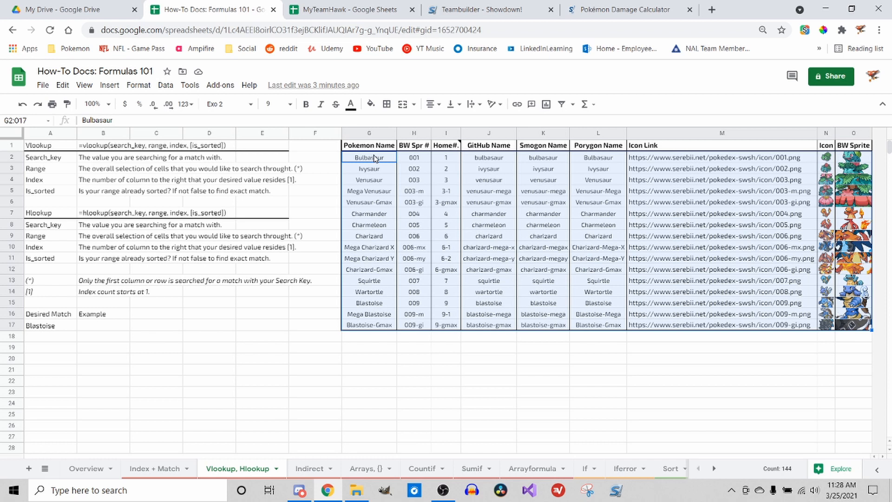
pyautogui.moveTo(375, 158); pyautogui.dragTo(363, 331)
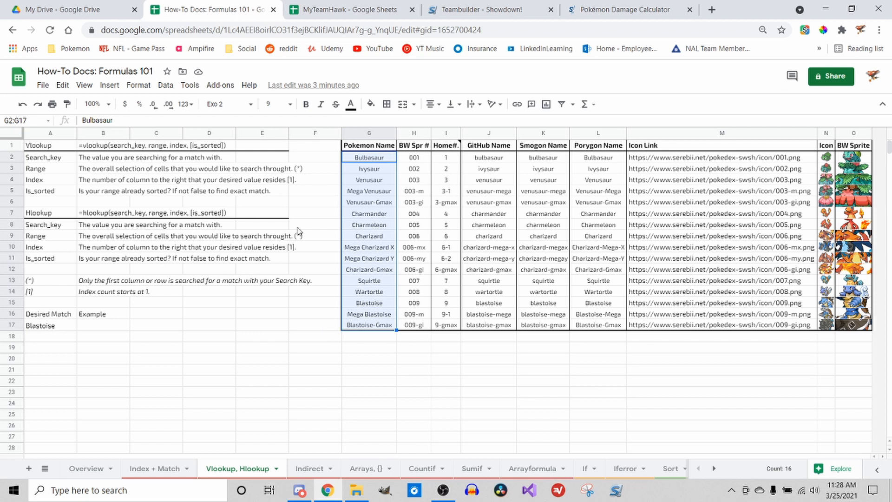
pyautogui.click(321, 193)
pyautogui.moveTo(371, 160); pyautogui.dragTo(852, 324)
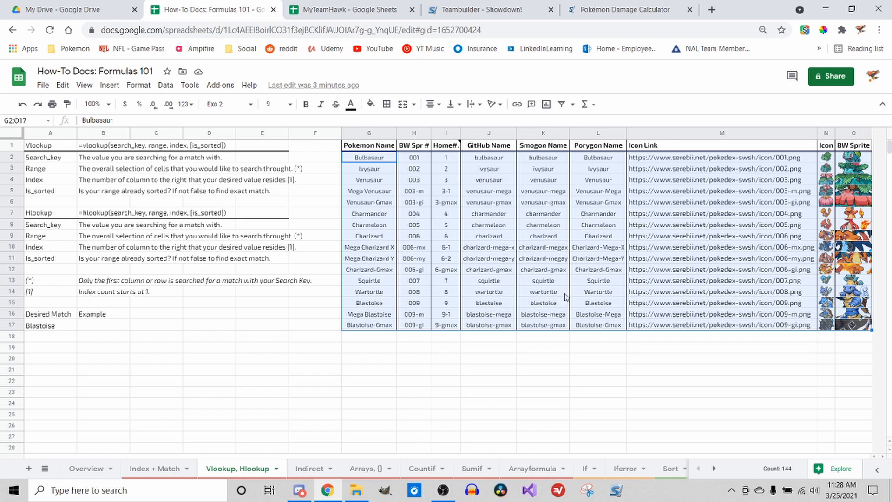
pyautogui.click(513, 426)
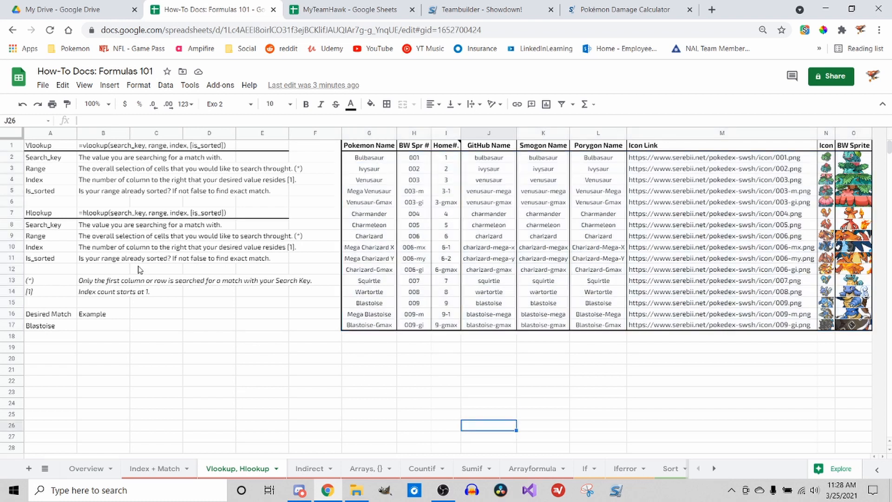
pyautogui.moveTo(366, 161); pyautogui.dragTo(532, 234)
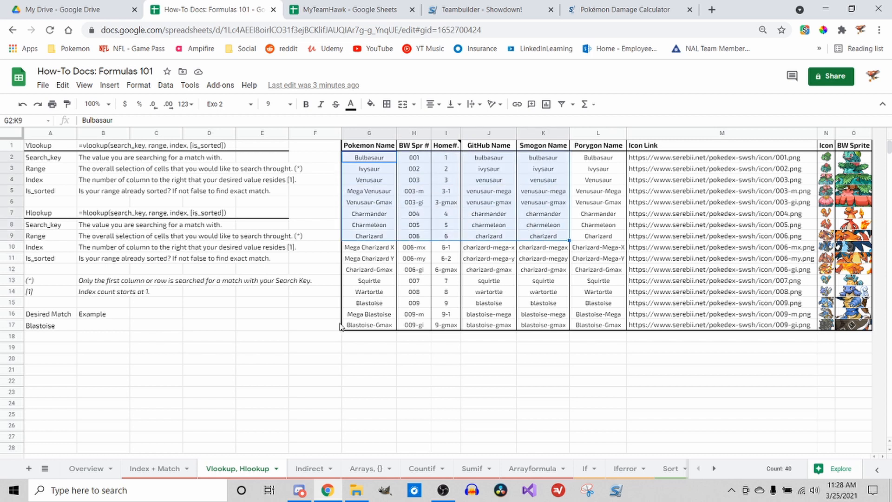
pyautogui.click(453, 365)
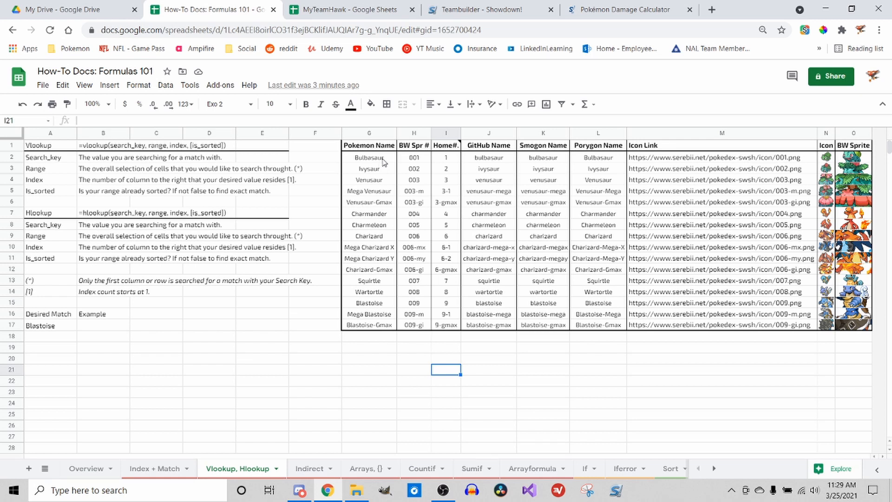
pyautogui.moveTo(384, 162); pyautogui.dragTo(544, 224)
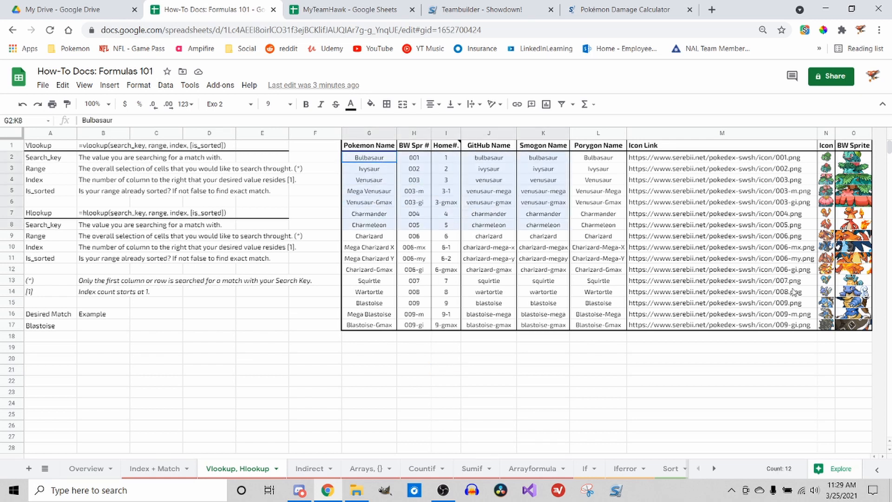
pyautogui.moveTo(794, 292); pyautogui.dragTo(851, 328)
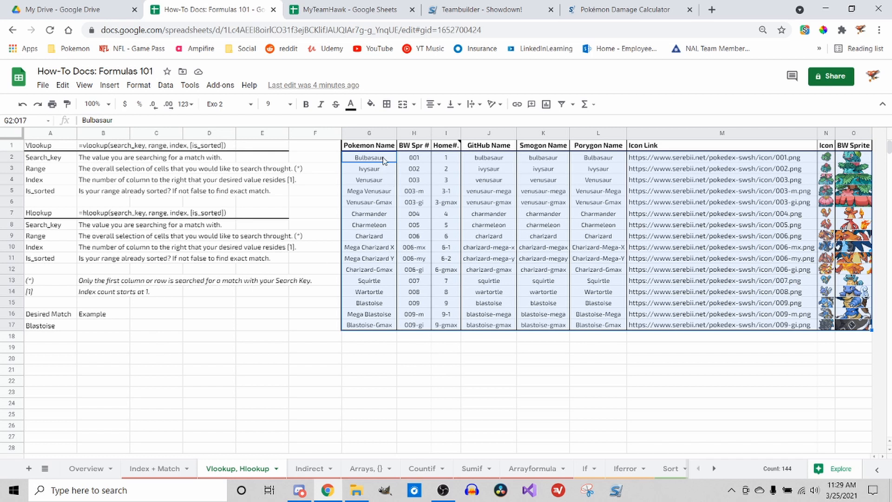
pyautogui.click(275, 393)
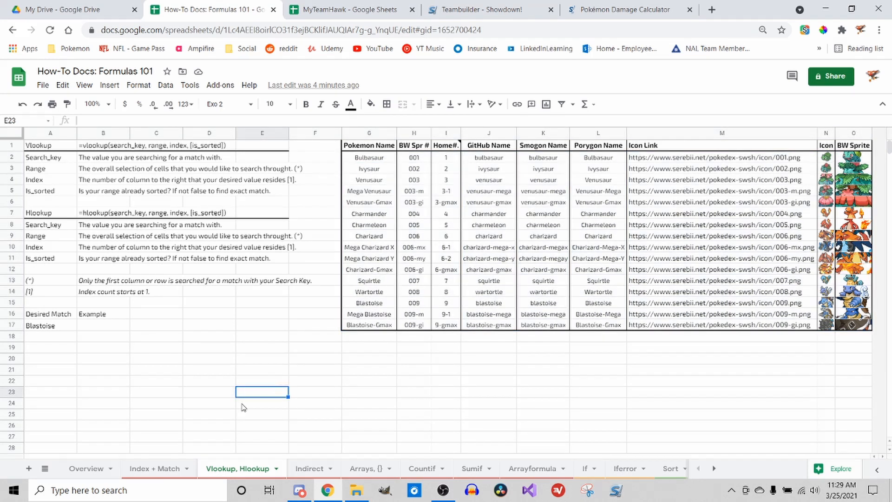
# - Enter =vlookup(A17,G2:O17,9,false) in B17 to return the BW Sprite for Blastoise as an exact match
pyautogui.click(89, 324)
pyautogui.write('=vlookup(')
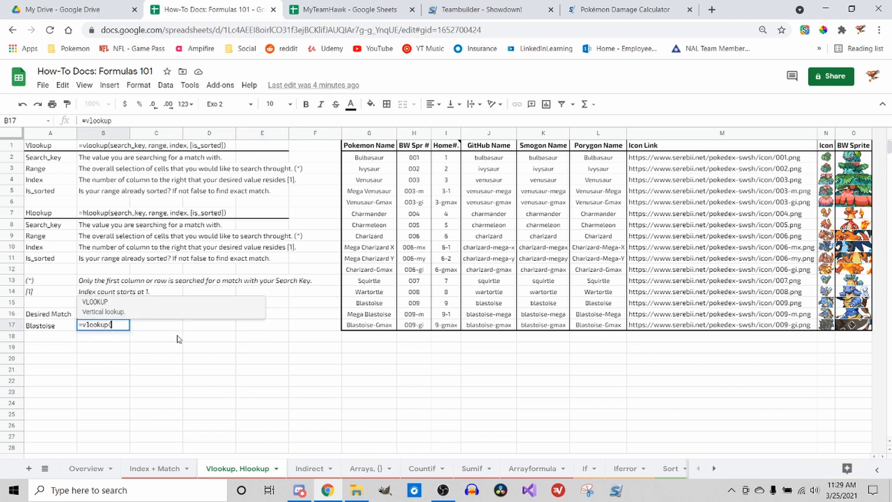
pyautogui.click(68, 328)
pyautogui.write(',')
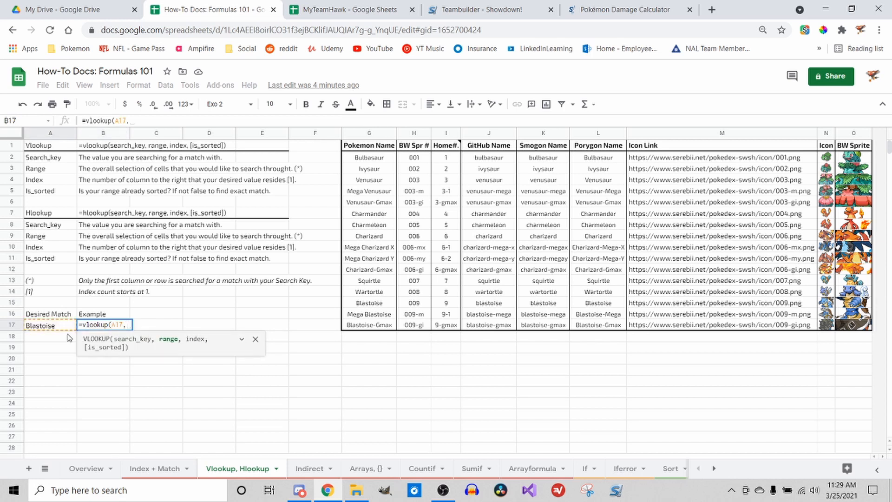
pyautogui.moveTo(392, 159); pyautogui.dragTo(849, 323)
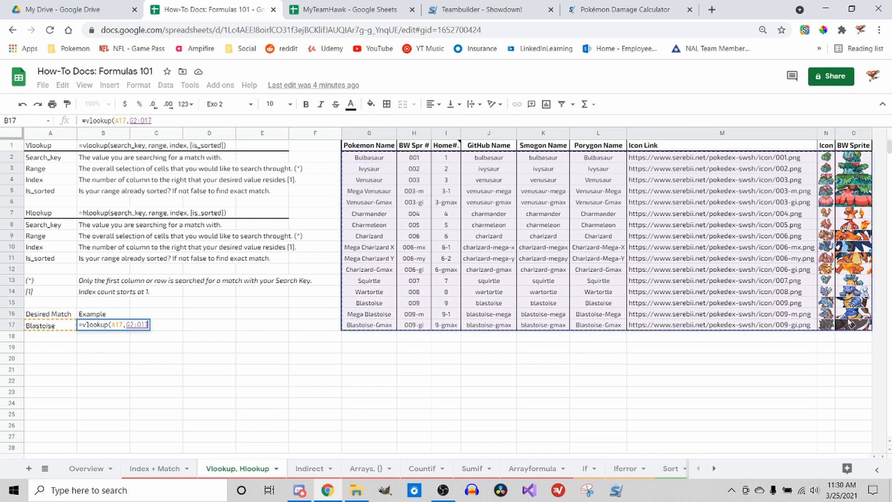
pyautogui.write(',')
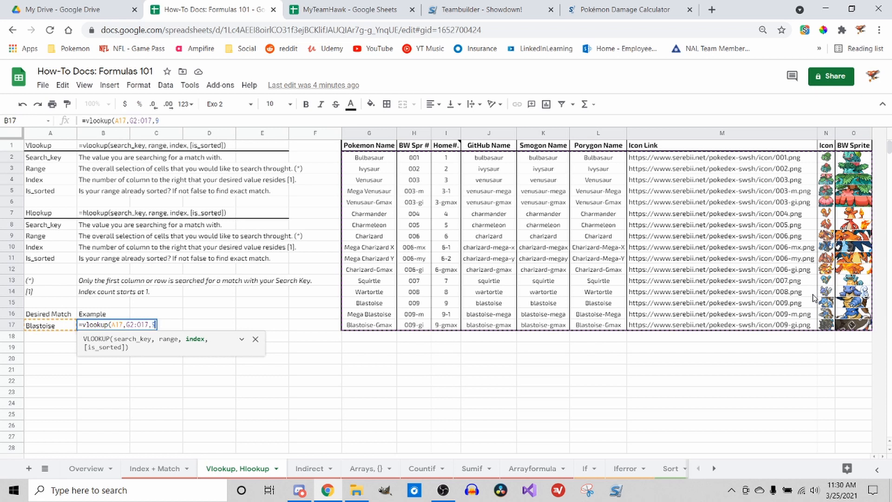
pyautogui.write('9,')
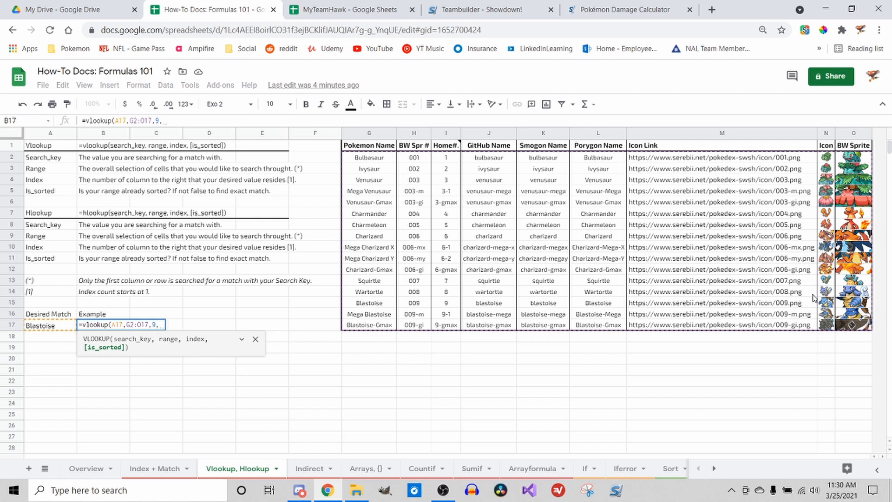
pyautogui.write('false')
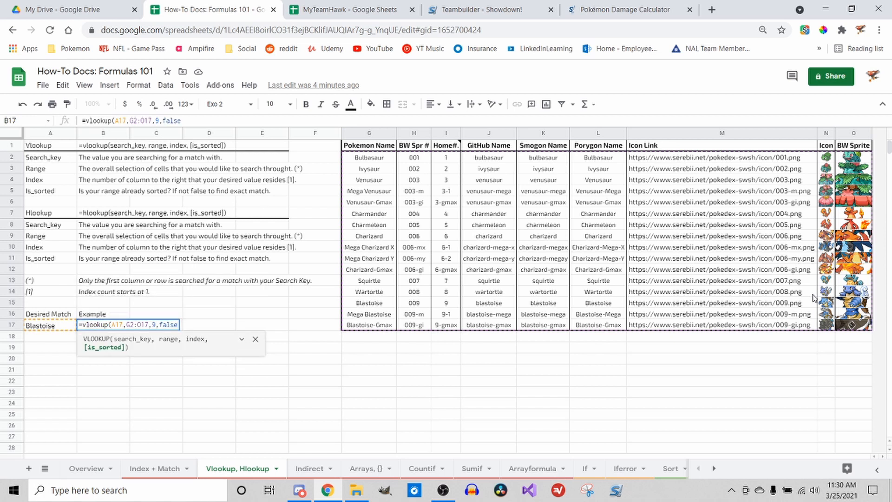
pyautogui.write(')')
pyautogui.press('Return')
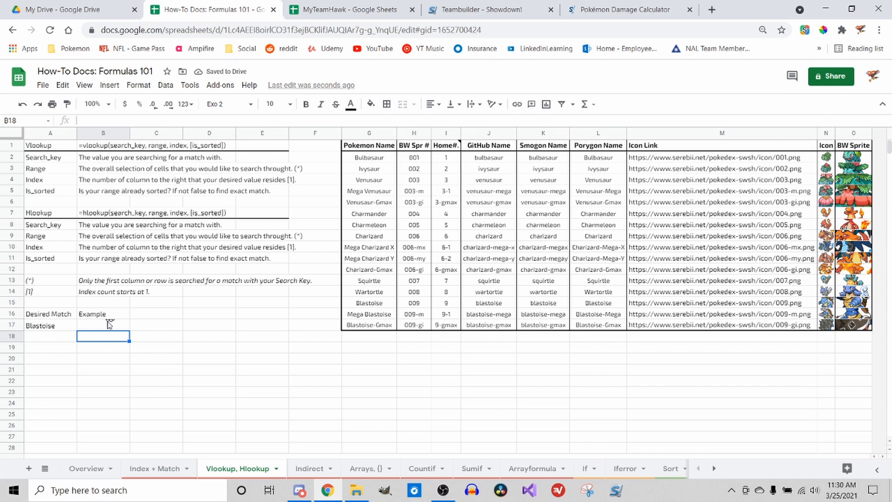
# - Set the vertical alignment of the sprite result in B17 to middle
pyautogui.click(109, 324)
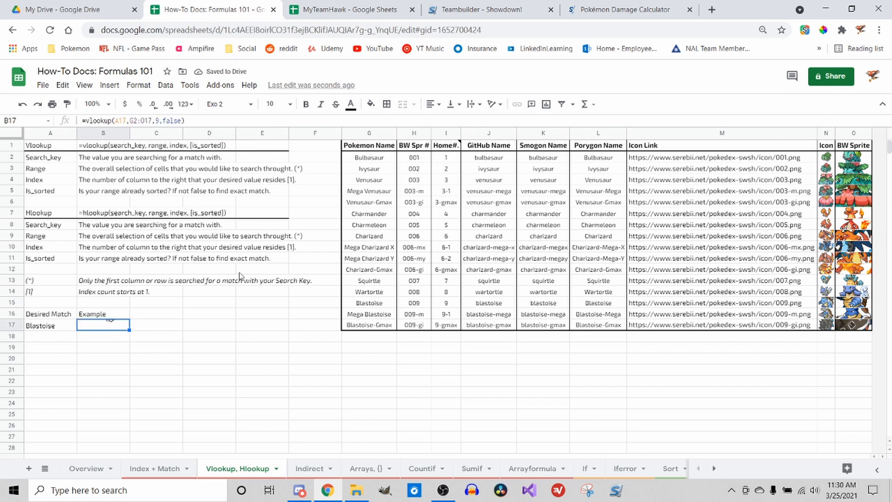
pyautogui.click(455, 103)
pyautogui.click(465, 121)
pyautogui.click(271, 304)
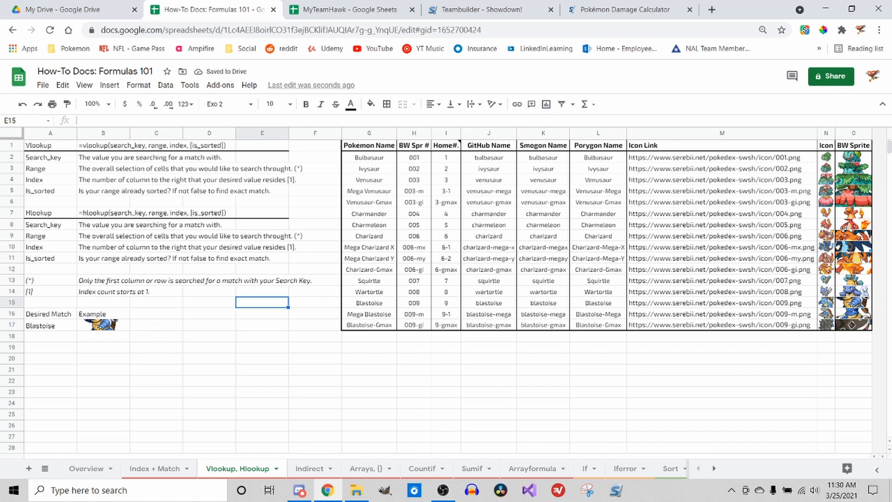
# - Enter a sample $ symbol in A20 and clear it again
pyautogui.click(33, 338)
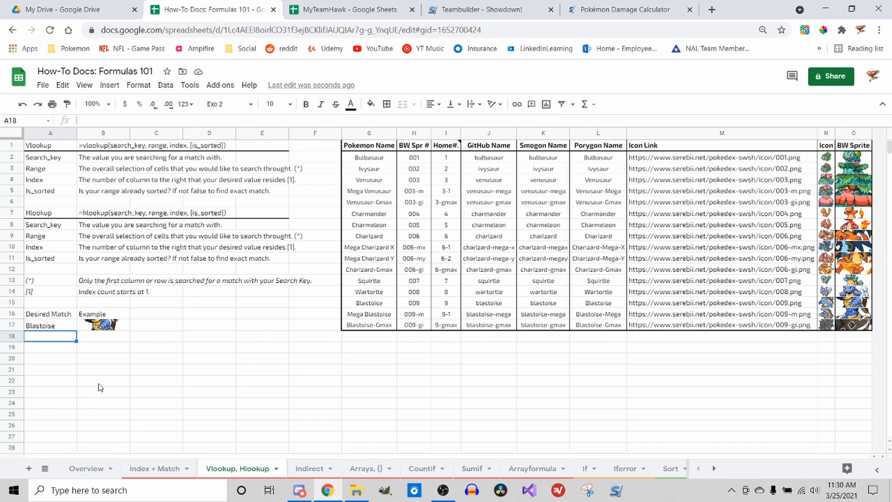
pyautogui.click(65, 358)
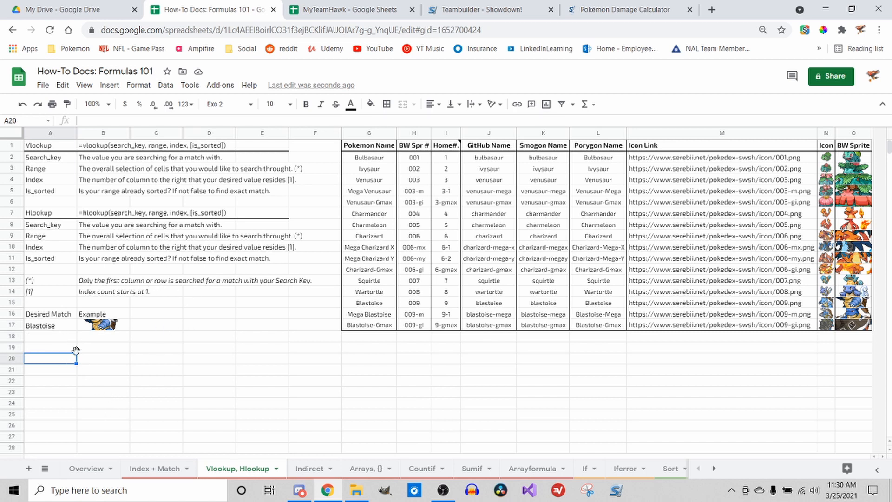
pyautogui.write('$')
pyautogui.press('Return')
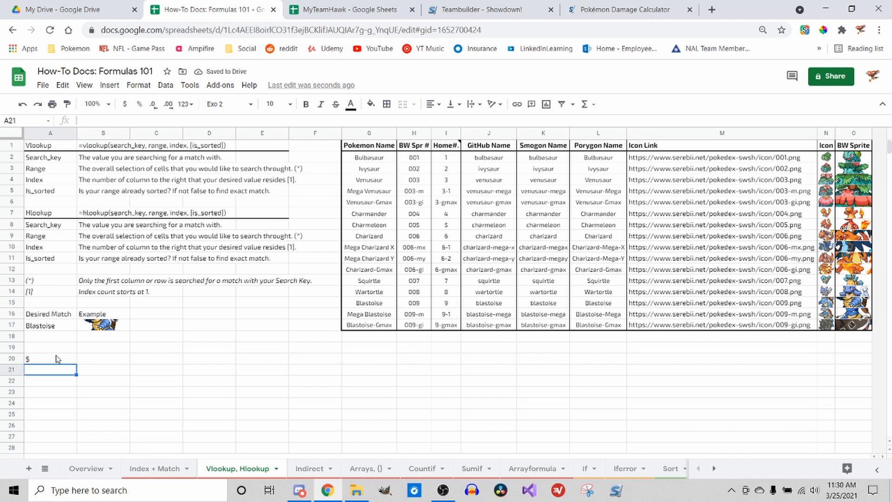
pyautogui.click(65, 359)
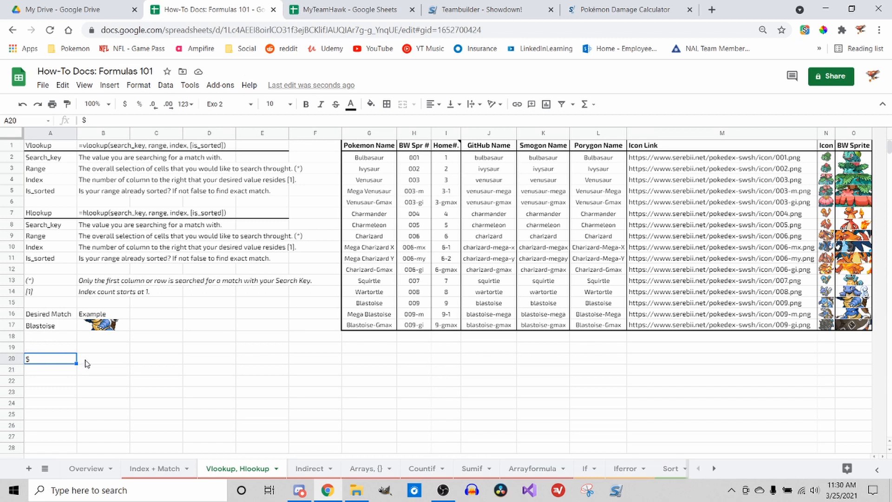
pyautogui.click(86, 362)
pyautogui.click(69, 360)
pyautogui.click(118, 328)
pyautogui.click(35, 362)
pyautogui.press('Delete')
# - Fill the Desired Match list with Blastoise in A17, Bulbasaur in A18 and Blastoise -Gmax in A19
pyautogui.click(52, 328)
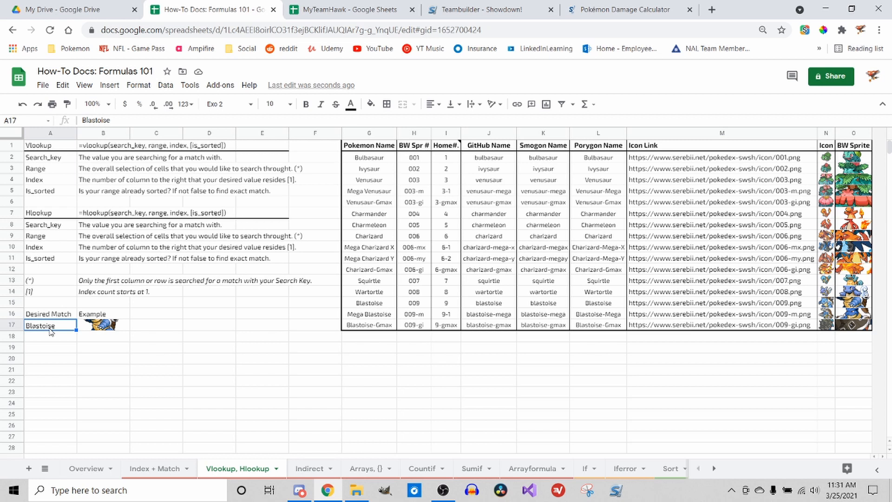
pyautogui.write('b')
pyautogui.write('Blastose')
pyautogui.press('BackSpace')
pyautogui.press('BackSpace')
pyautogui.write('ise')
pyautogui.press('Return')
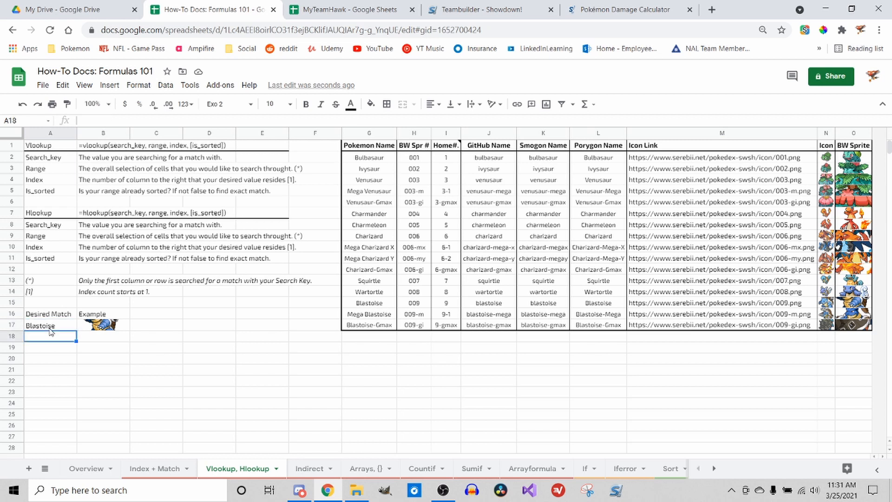
pyautogui.write('Bulbasaur')
pyautogui.press('Return')
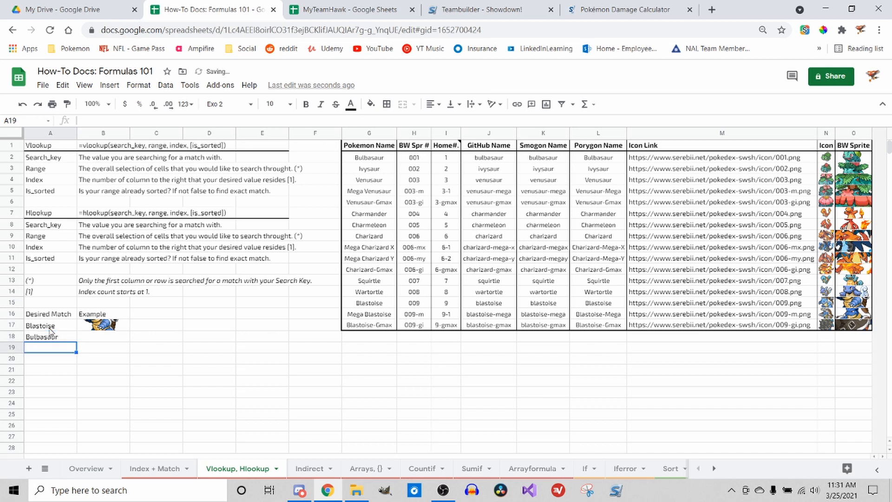
pyautogui.write('Blastoise')
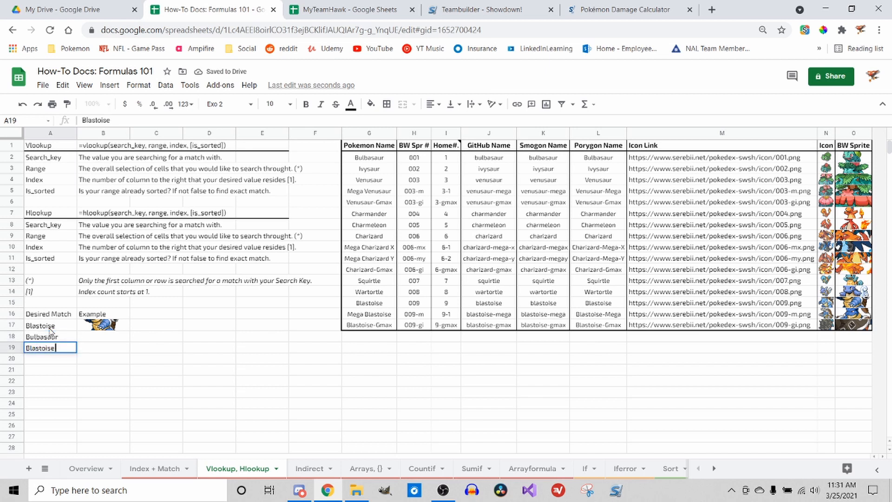
pyautogui.write(' -Gmax')
pyautogui.press('Return')
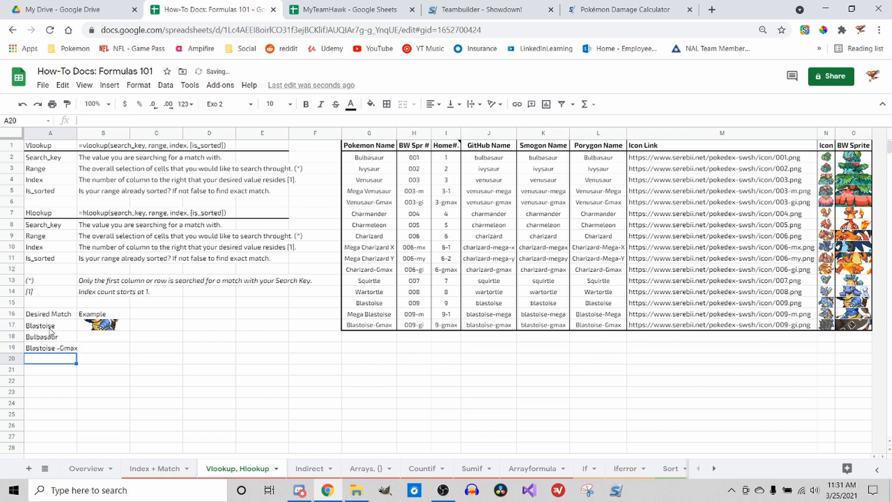
# - Extend the Desired Match list with Charizard in A20 and Ivysaur in A21
pyautogui.write('Charizard')
pyautogui.press('Return')
pyautogui.write('I')
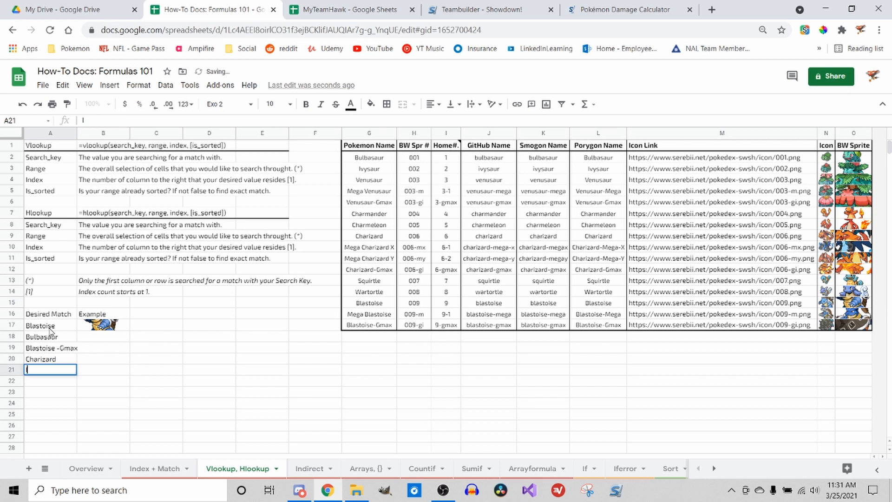
pyautogui.write('vysayr')
pyautogui.press('Return')
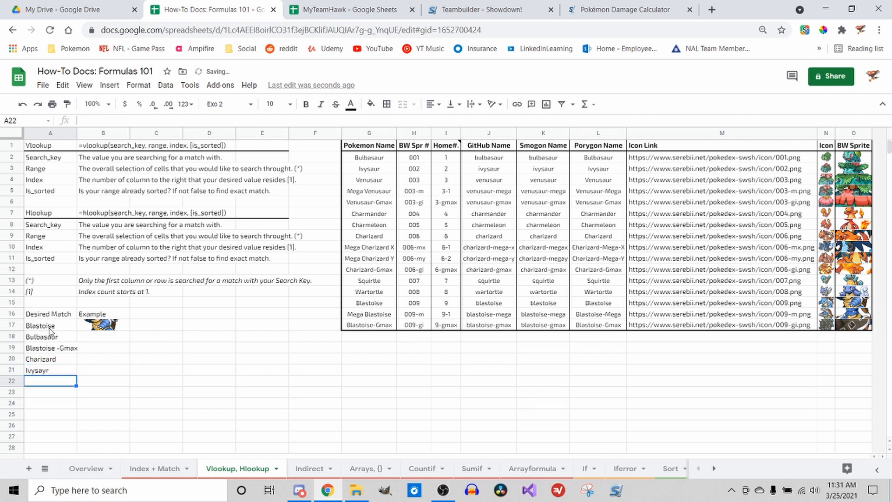
pyautogui.press('Up')
pyautogui.press('Return')
pyautogui.press('BackSpace')
pyautogui.press('BackSpace')
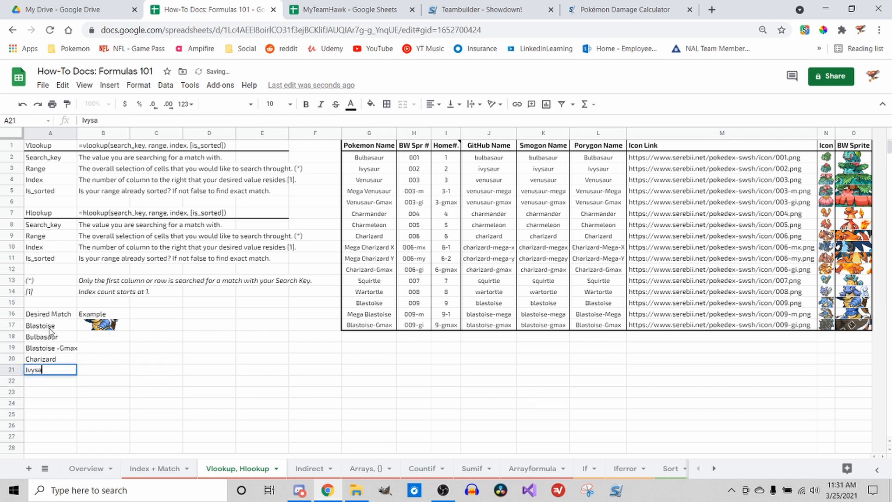
pyautogui.write('ur')
pyautogui.press('Return')
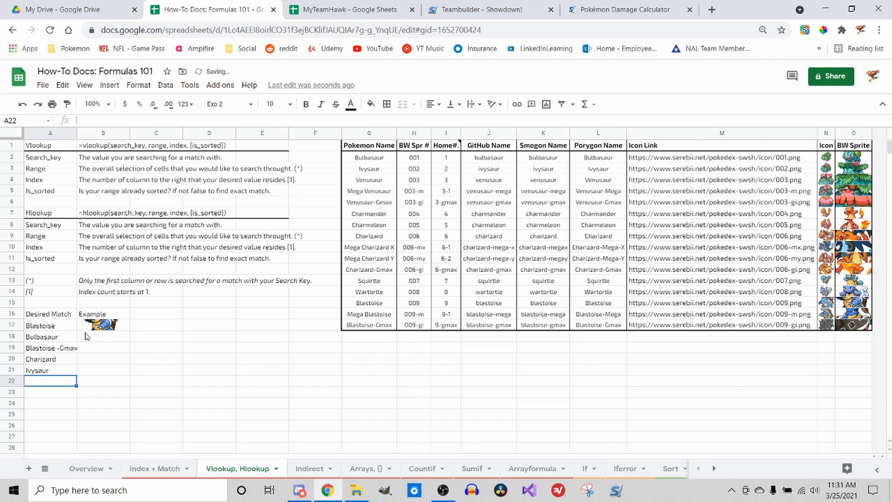
# - Fill the VLOOKUP formula from B17 down through B21
pyautogui.click(97, 328)
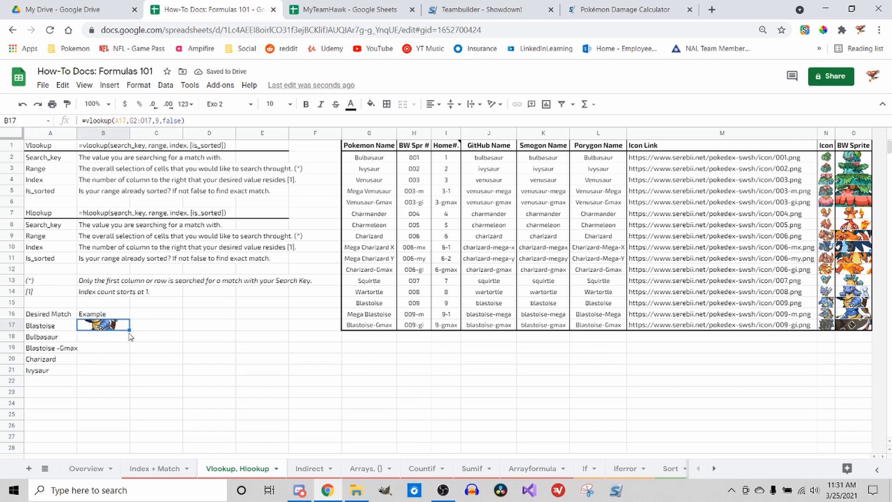
pyautogui.moveTo(129, 330); pyautogui.dragTo(128, 366)
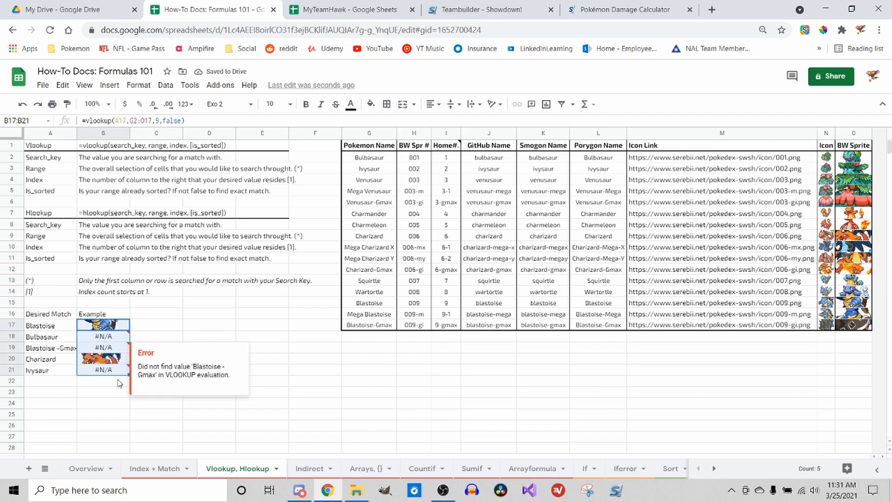
pyautogui.click(110, 396)
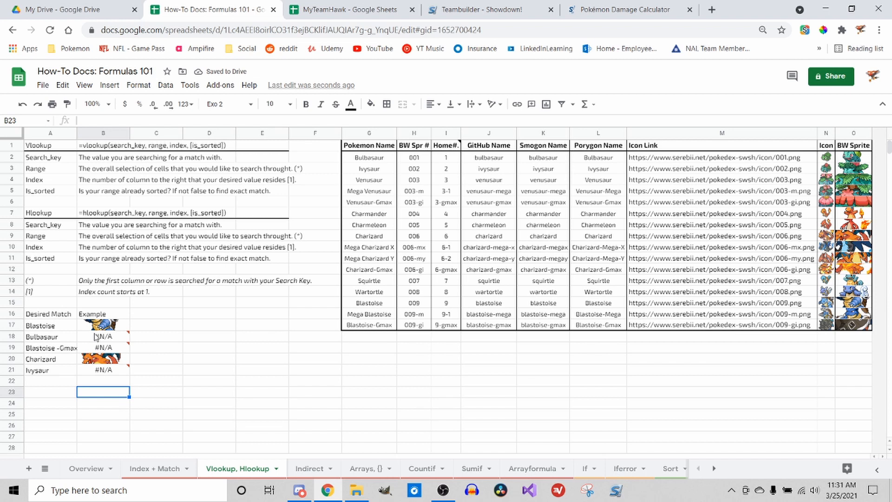
# - Remove the stray space from the search key in A19 so it reads Blastoise-Gmax
pyautogui.moveTo(96, 337)
pyautogui.click(102, 329)
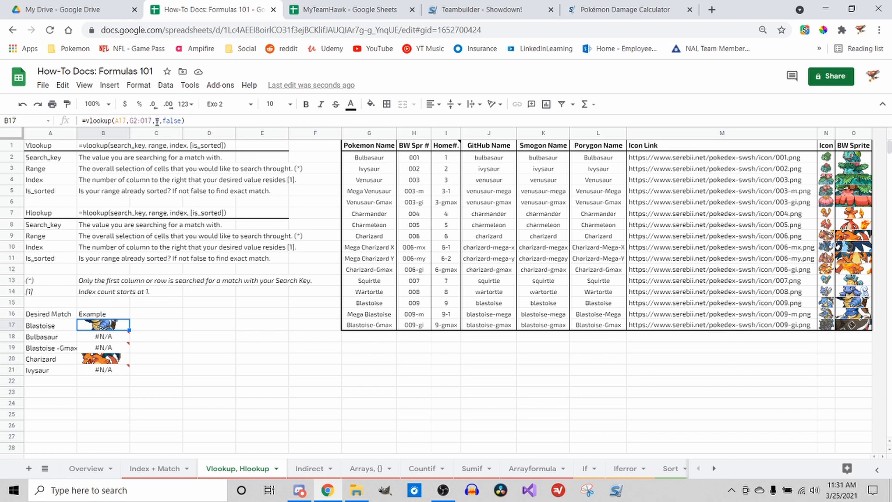
pyautogui.click(65, 347)
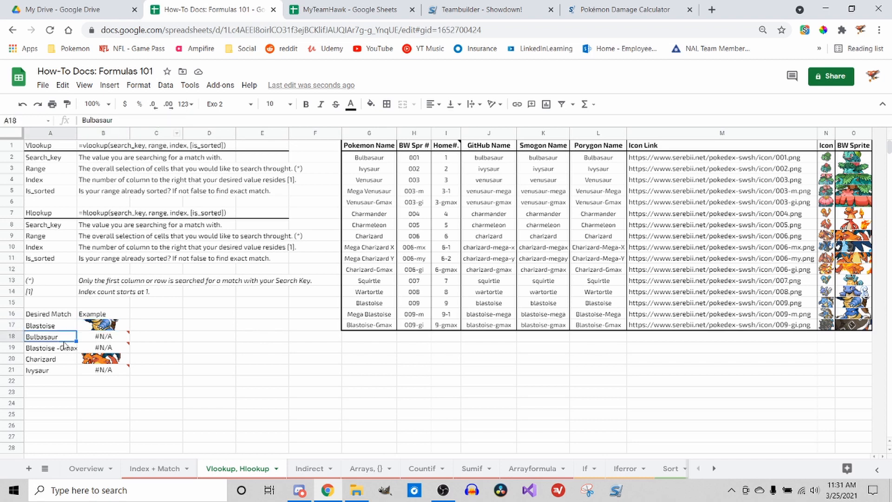
pyautogui.doubleClick(65, 347)
pyautogui.click(54, 348)
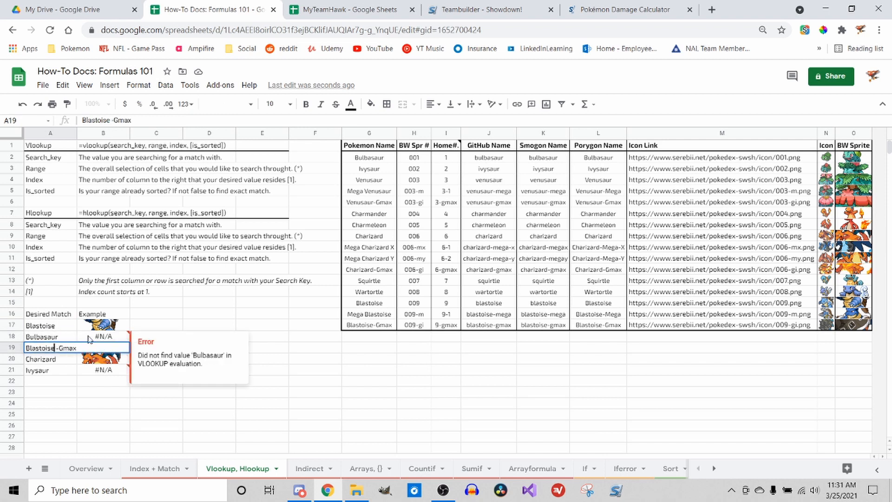
pyautogui.press('BackSpace')
pyautogui.press('Return')
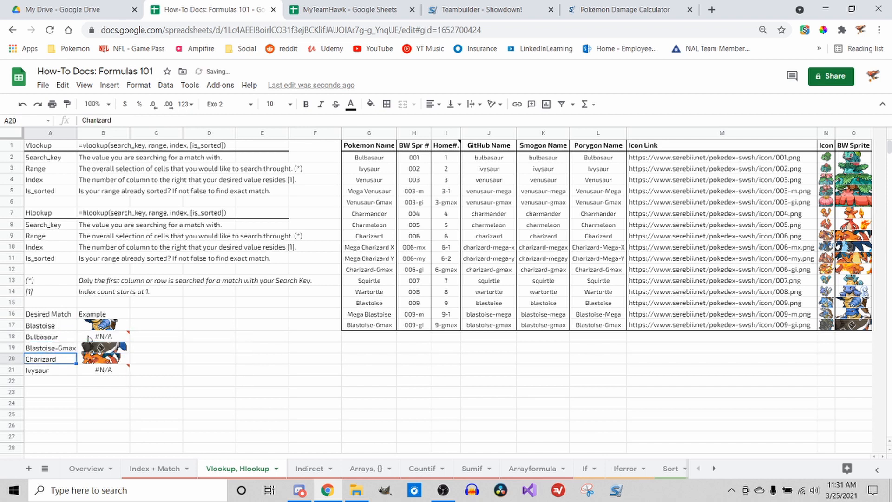
pyautogui.click(197, 352)
# - Compare the range argument of the VLOOKUP formula in B17 with that of the filled copy in B21
pyautogui.click(96, 329)
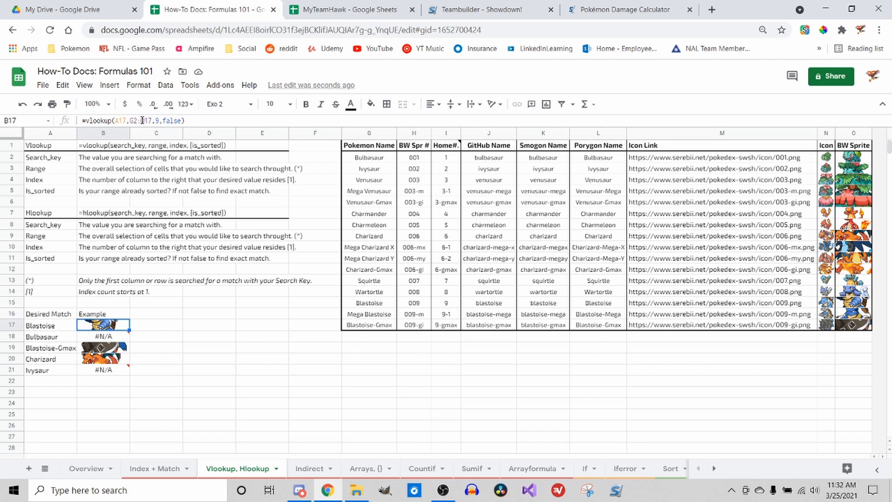
pyautogui.click(131, 121)
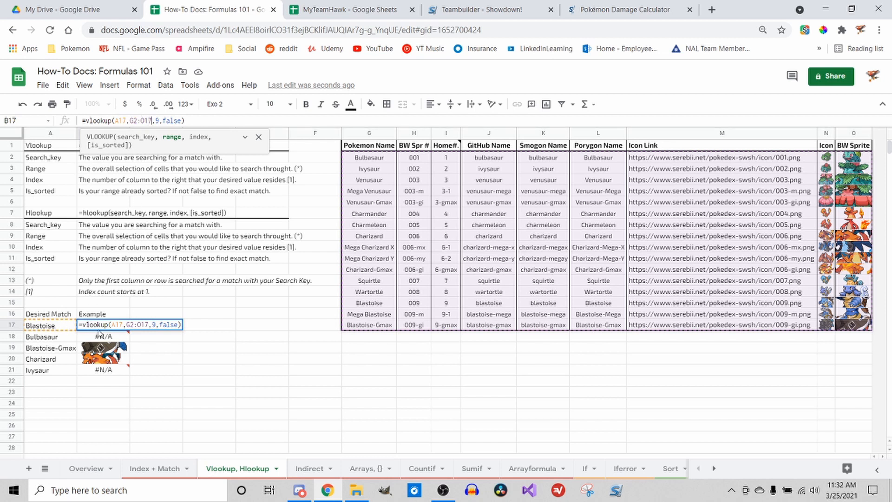
pyautogui.moveTo(79, 372); pyautogui.dragTo(71, 369)
pyautogui.rightClick(70, 369)
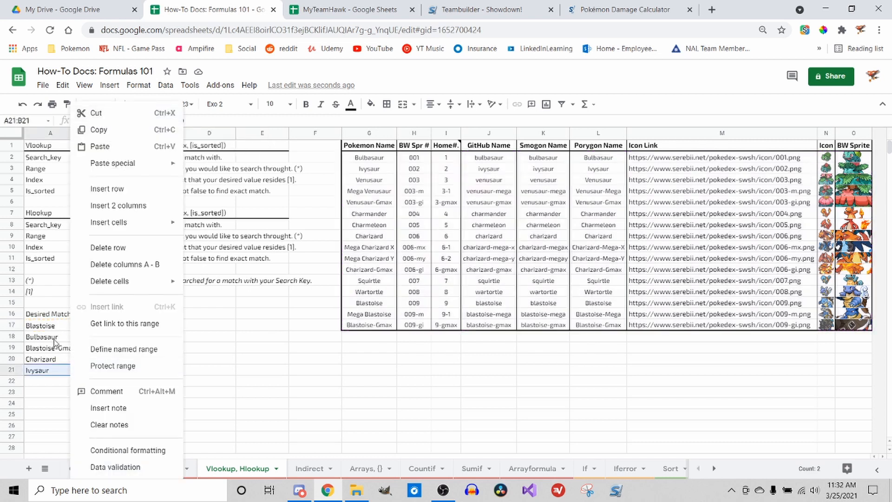
pyautogui.click(203, 382)
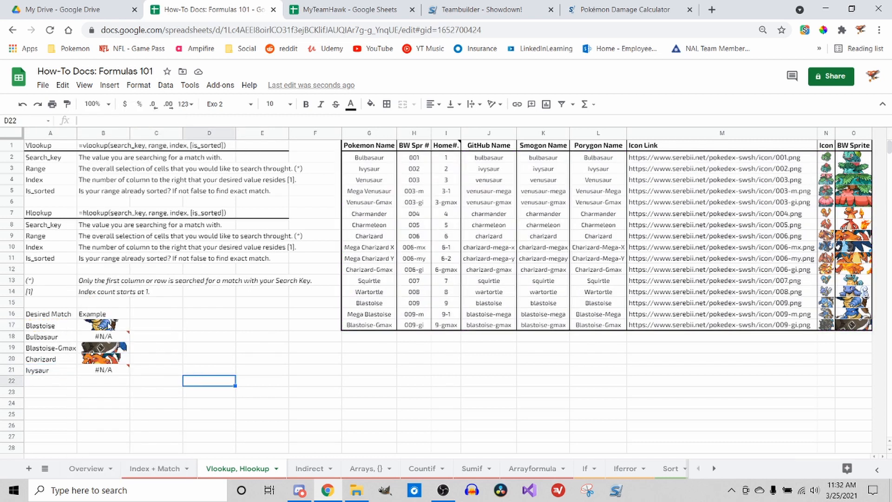
pyautogui.click(110, 326)
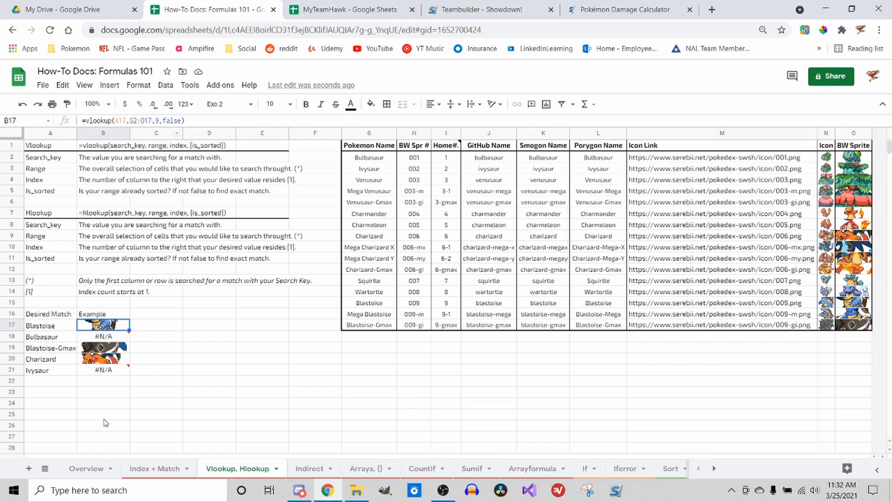
pyautogui.click(124, 370)
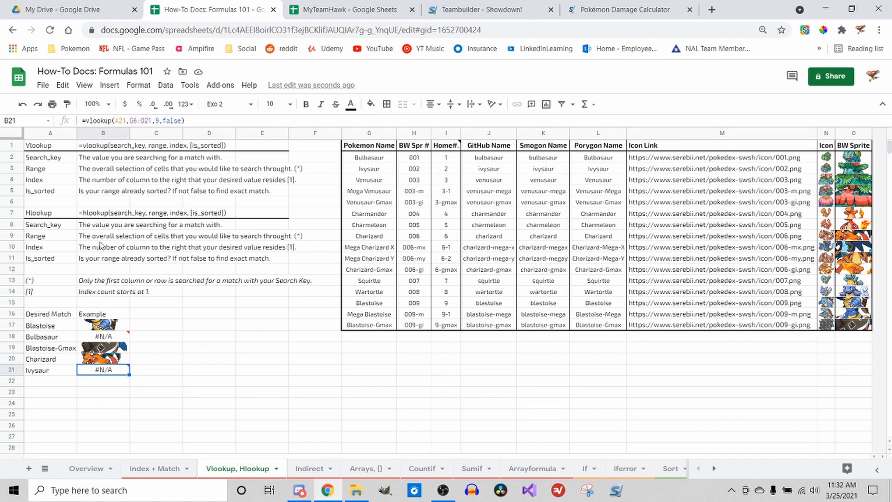
# - Compare the range arguments of the VLOOKUP formulas in B21, B17 and B19 against the highlighted table area
pyautogui.click(126, 120)
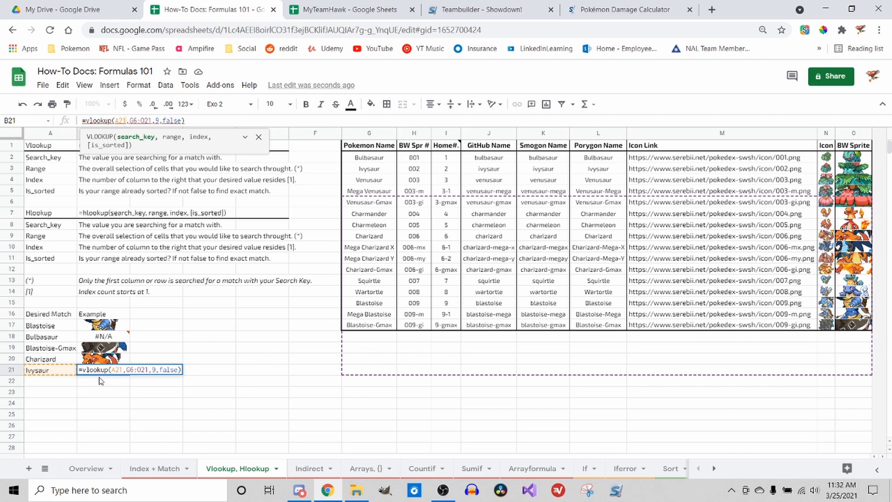
pyautogui.moveTo(98, 337)
pyautogui.click(130, 120)
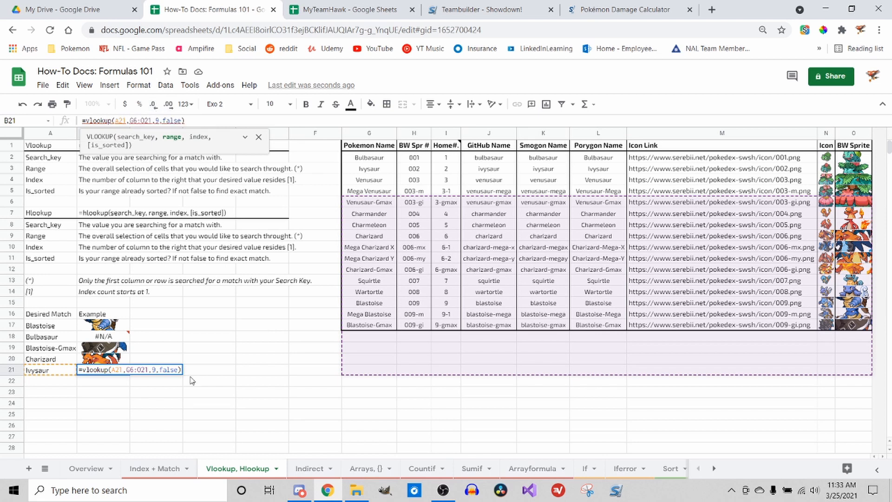
pyautogui.click(112, 328)
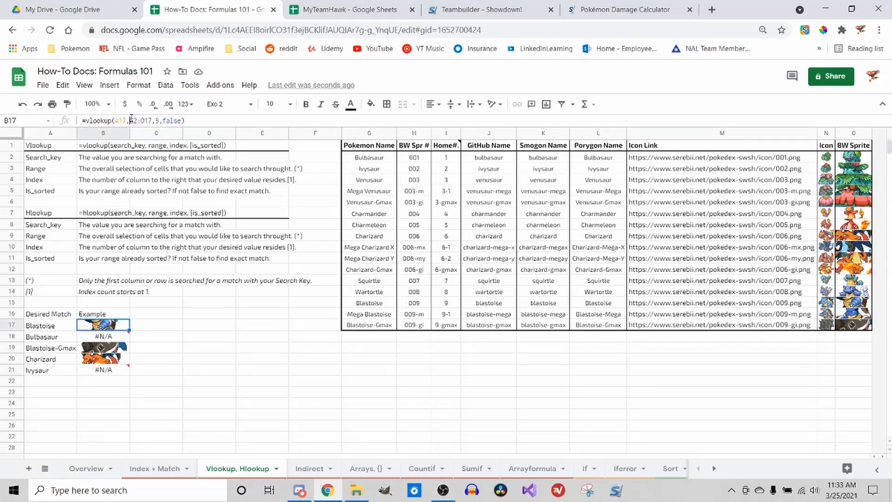
pyautogui.click(131, 120)
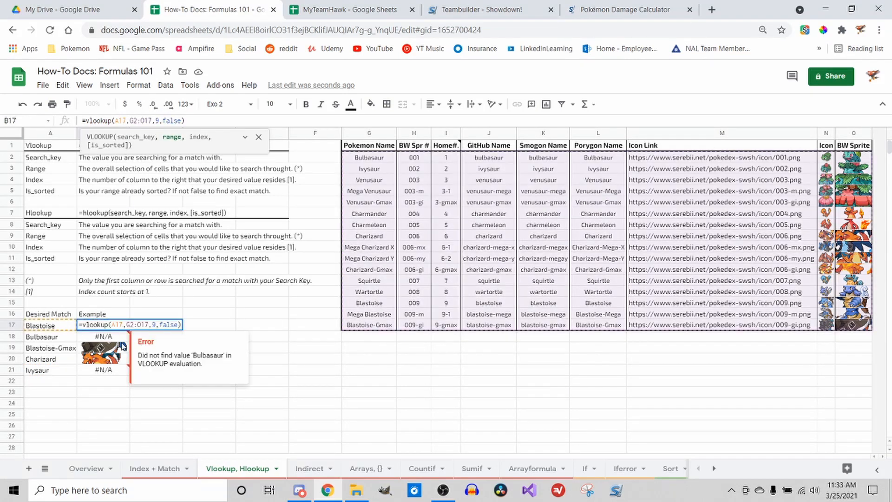
pyautogui.click(122, 351)
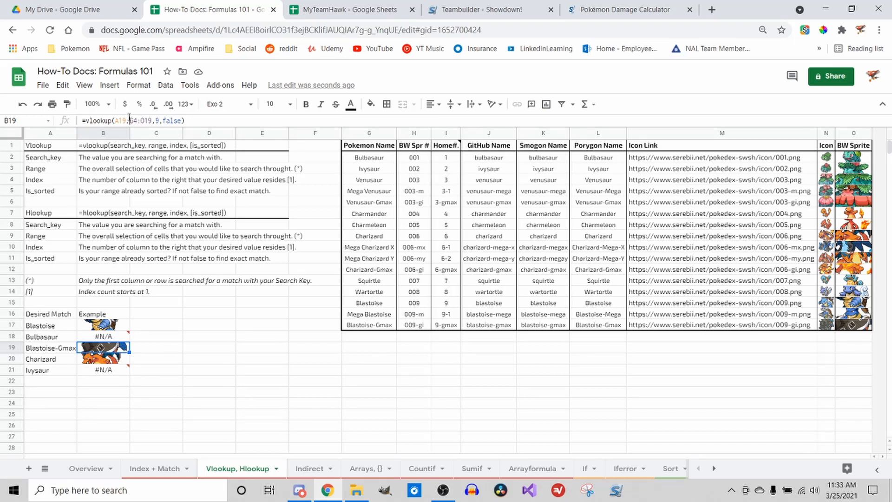
pyautogui.click(131, 121)
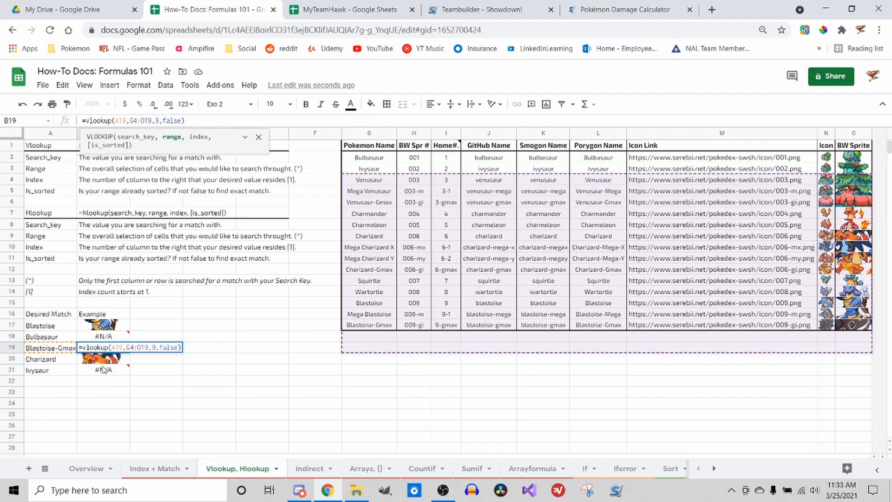
# - Make the range of the VLOOKUP formula in B17 absolute as $G$2:$O$17
pyautogui.click(117, 328)
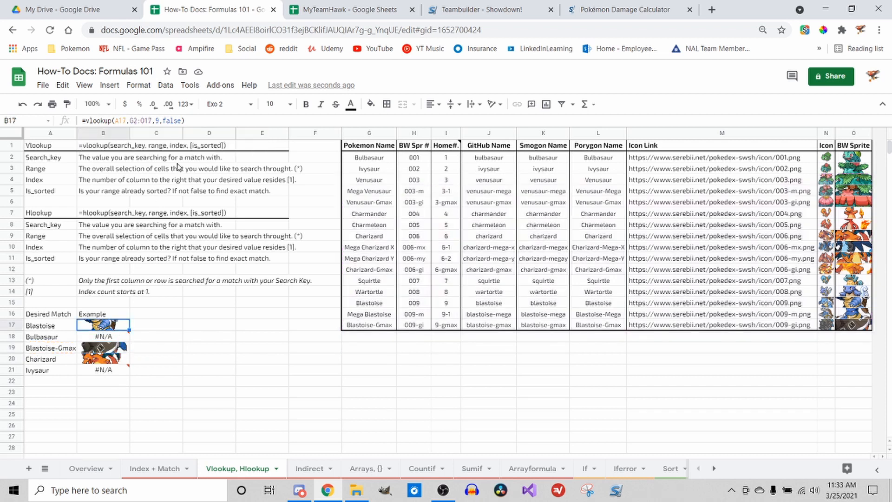
pyautogui.click(134, 121)
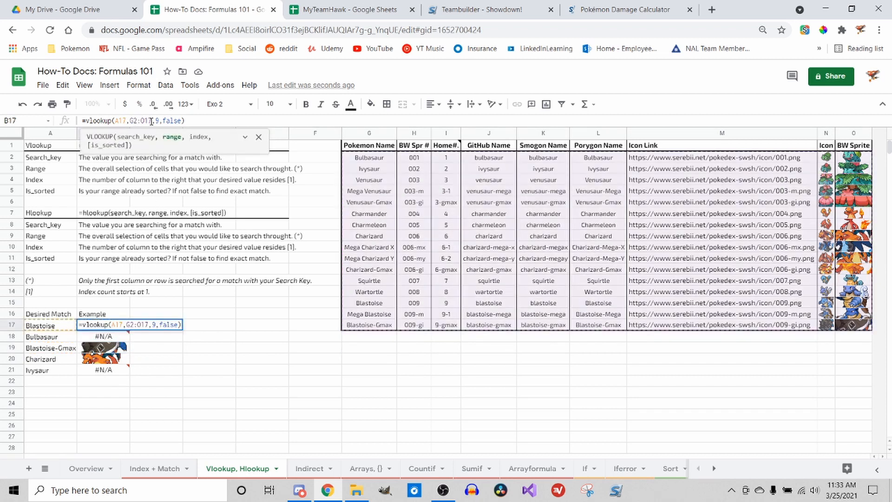
pyautogui.write('$')
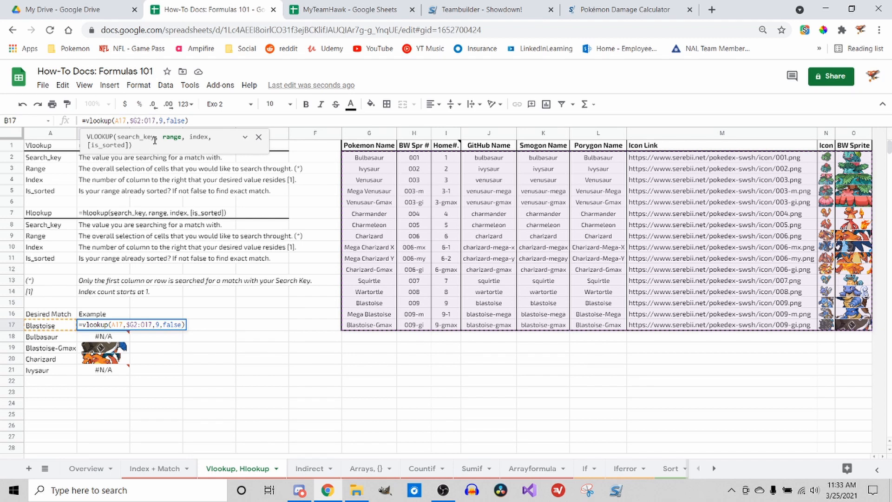
pyautogui.press('Right')
pyautogui.write('$G$')
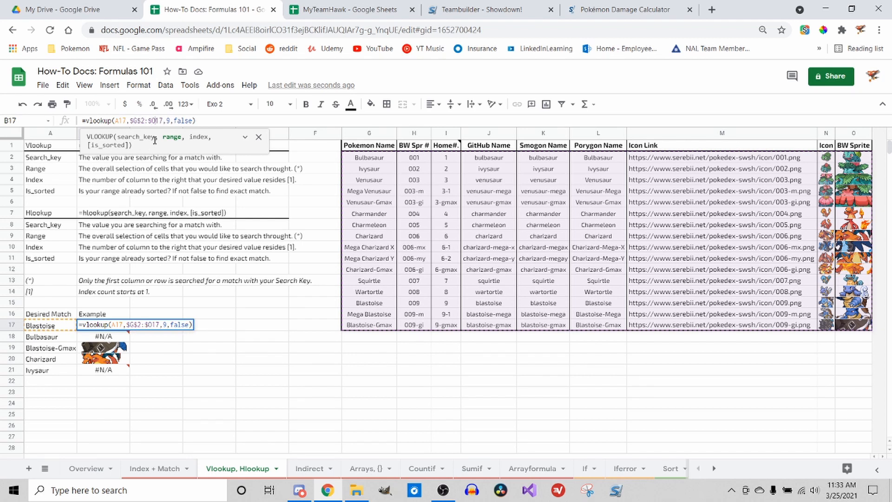
pyautogui.press('Right')
pyautogui.write('$')
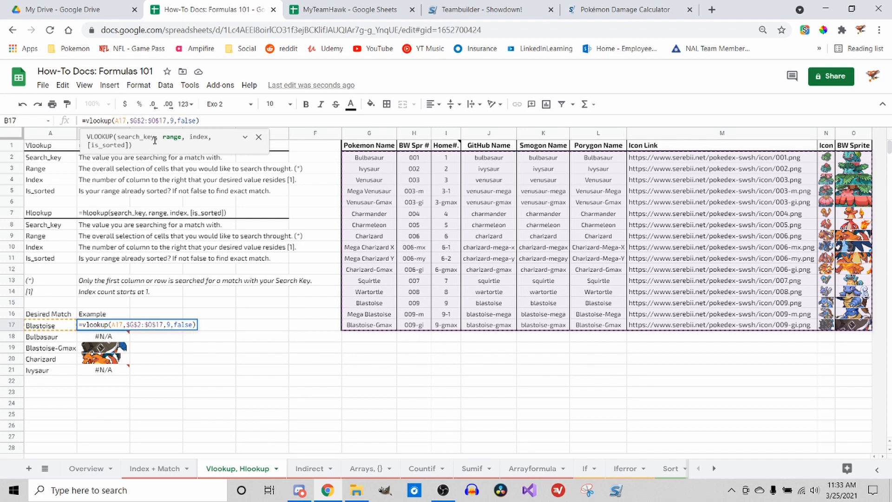
pyautogui.press('Return')
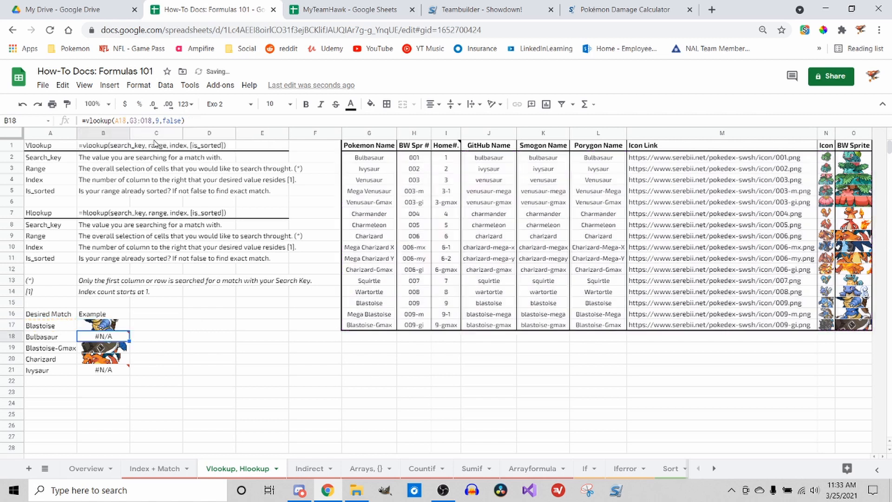
# - Fill the absolute-range VLOOKUP formula from B17 down through B21 and check the copy in B18
pyautogui.click(119, 326)
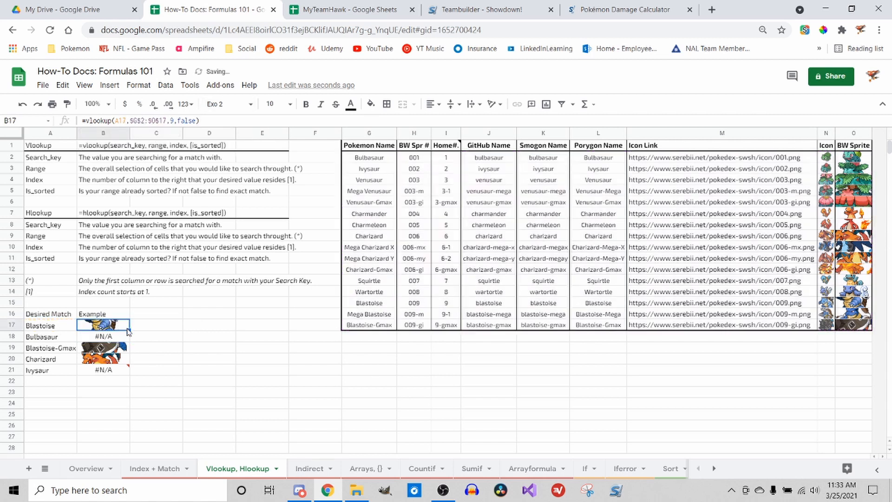
pyautogui.moveTo(129, 328); pyautogui.dragTo(130, 374)
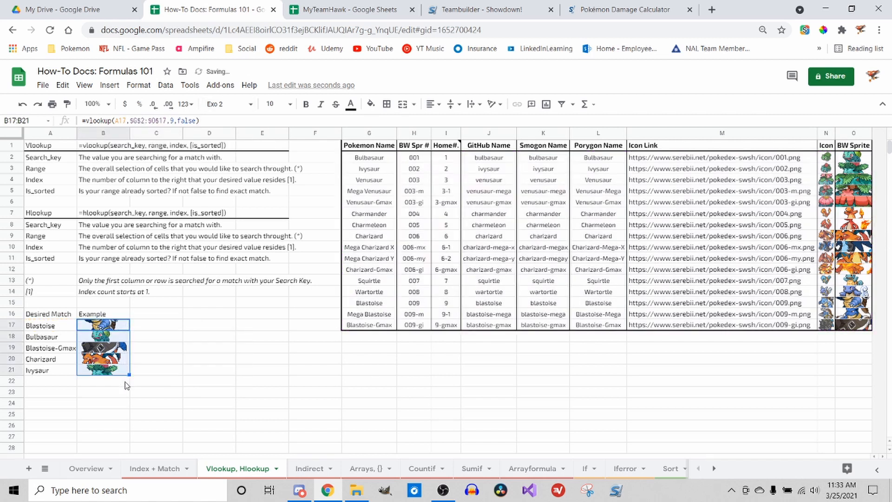
pyautogui.click(119, 337)
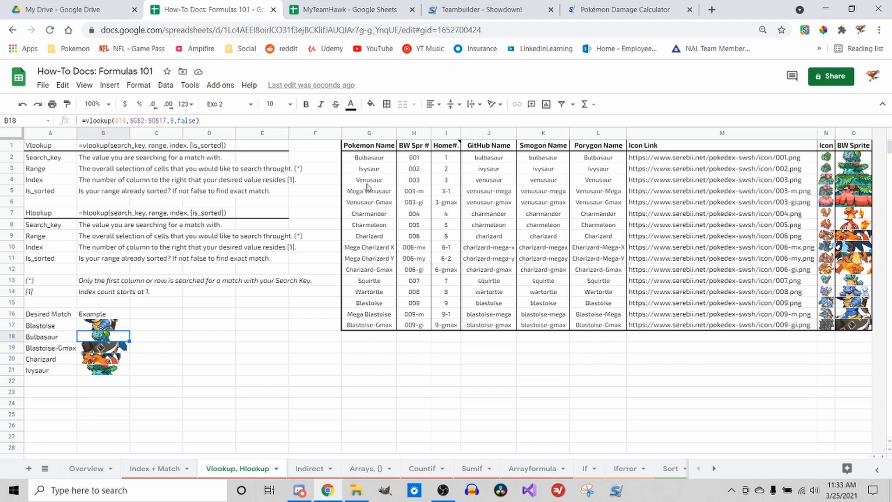
pyautogui.rightClick(151, 117)
pyautogui.click(274, 380)
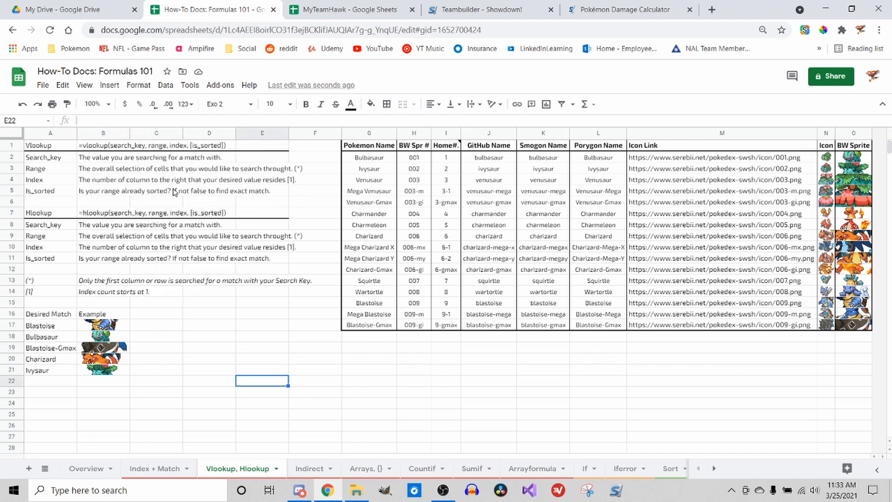
pyautogui.click(99, 331)
pyautogui.rightClick(99, 331)
pyautogui.click(91, 331)
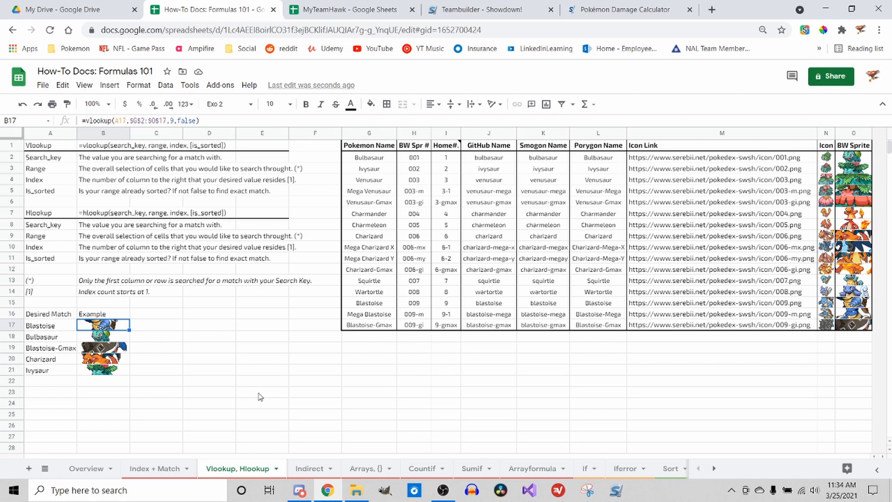
# - Open the Indirect sheet and select its Pokémon data table, G2:O17
pyautogui.click(311, 468)
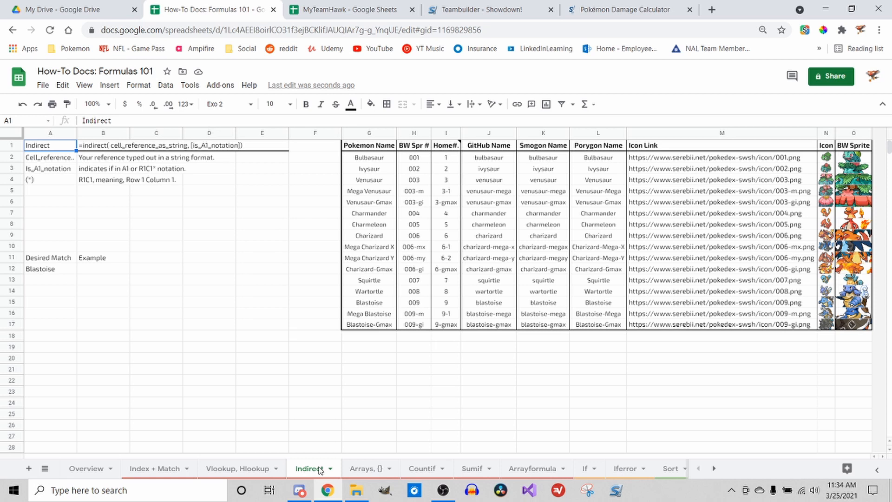
pyautogui.click(145, 376)
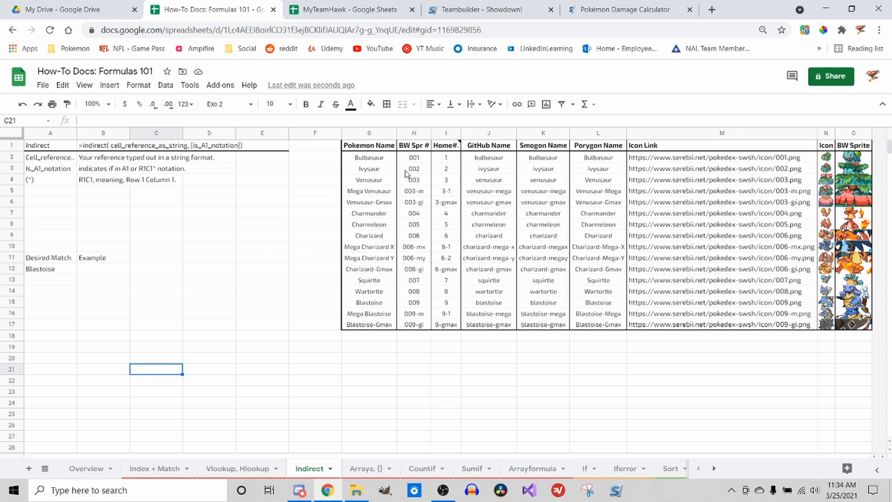
pyautogui.moveTo(393, 159); pyautogui.dragTo(847, 326)
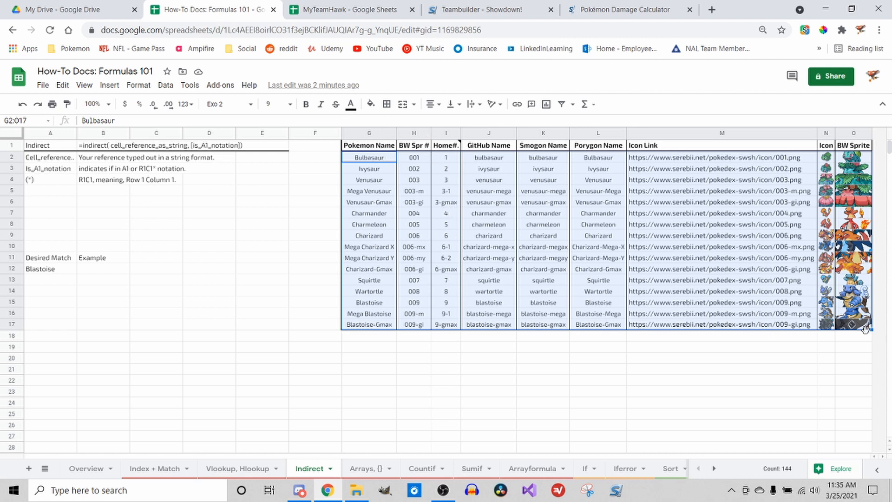
# - Enter the table's range as plain text in cell B6, written g2:017
pyautogui.click(254, 288)
pyautogui.click(136, 238)
pyautogui.click(123, 202)
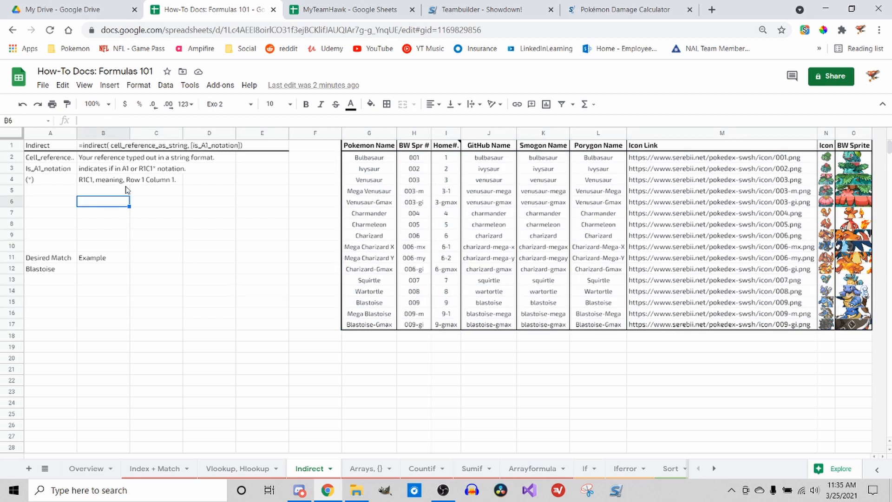
pyautogui.write('g')
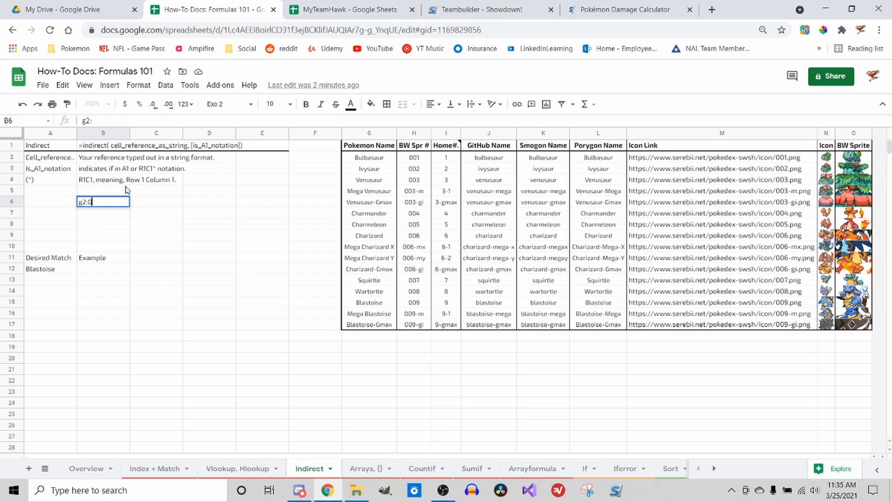
pyautogui.write('2:O17')
pyautogui.press('Return')
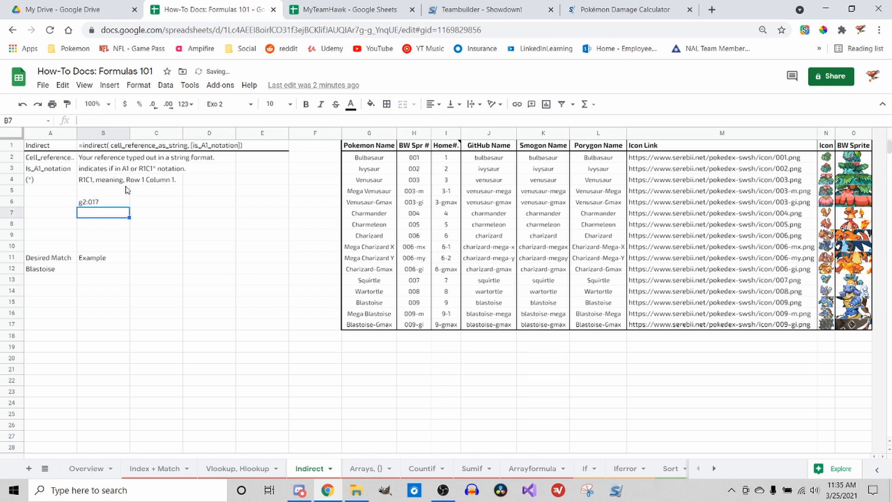
# - Replace the zero after the colon in B6 with the letter o so the text reads g2:o17
pyautogui.click(105, 201)
pyautogui.doubleClick(95, 205)
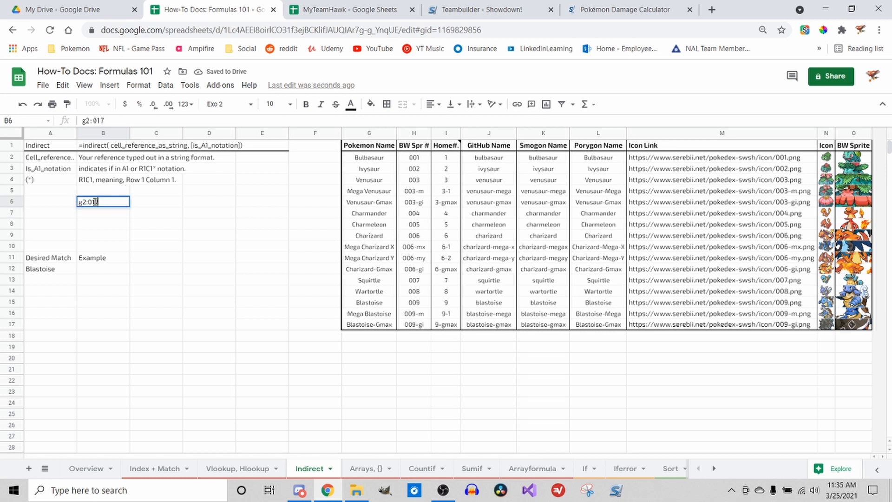
pyautogui.press('Delete')
pyautogui.write('o')
pyautogui.press('Return')
pyautogui.click(102, 204)
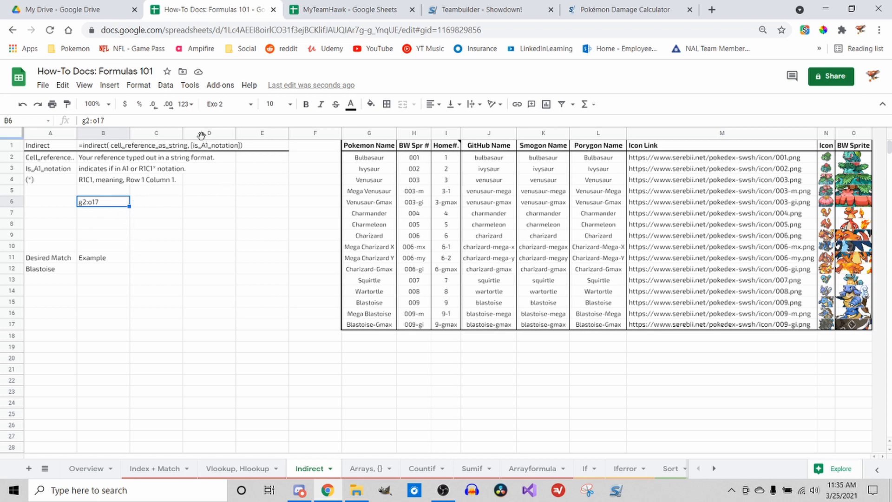
# - Enter =vlookup(A12,indirect(B6),9,false) in cell B12 to look up Blastoise's sprite through the range text in B6
pyautogui.click(107, 272)
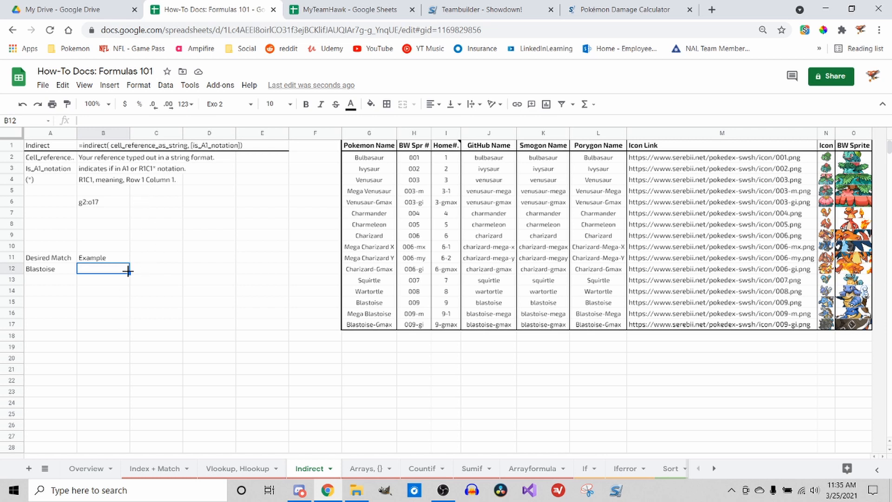
pyautogui.write('=vl')
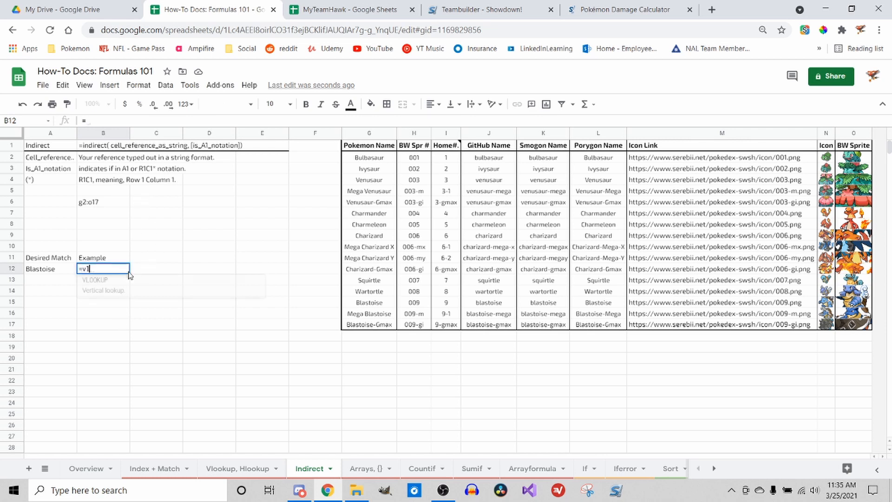
pyautogui.write('ookup(')
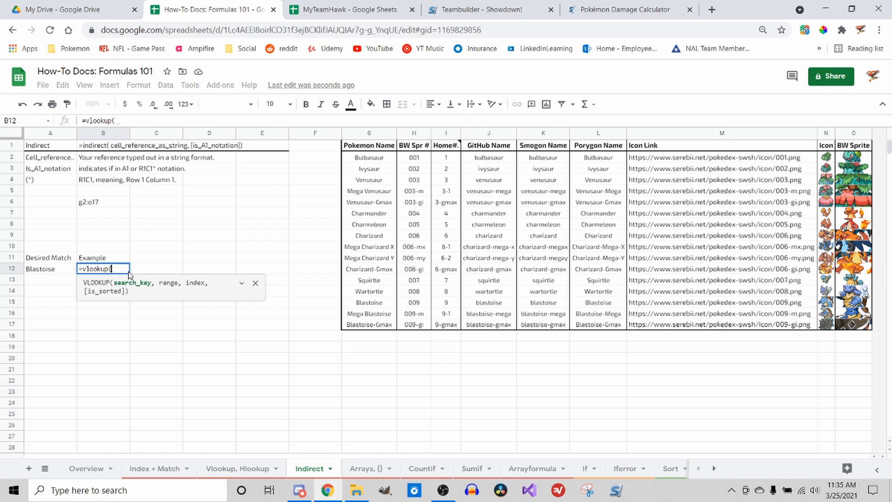
pyautogui.click(59, 266)
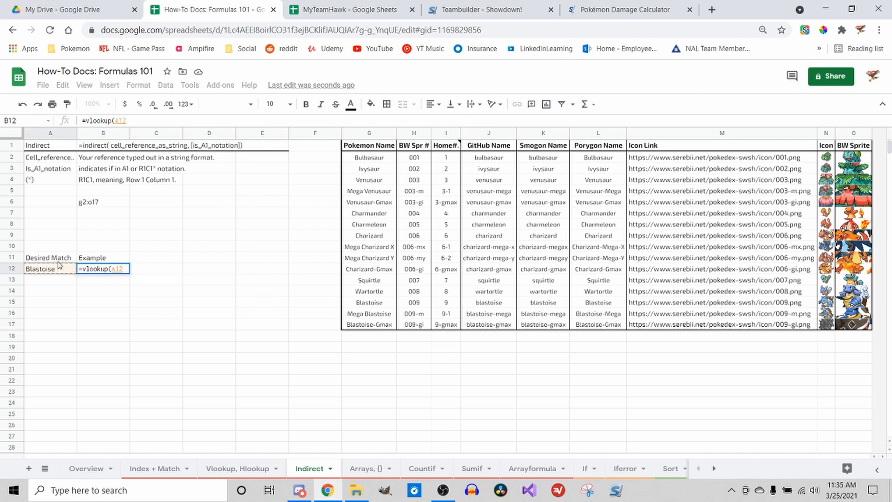
pyautogui.write(',')
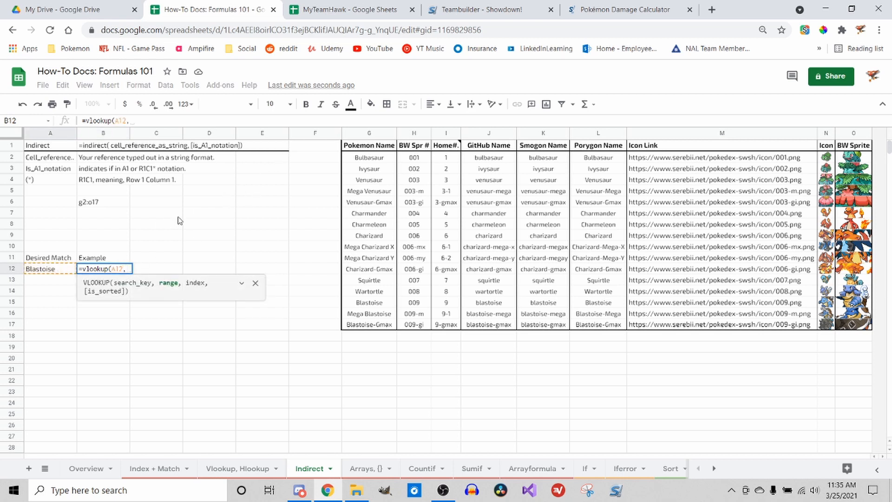
pyautogui.write('indirect(')
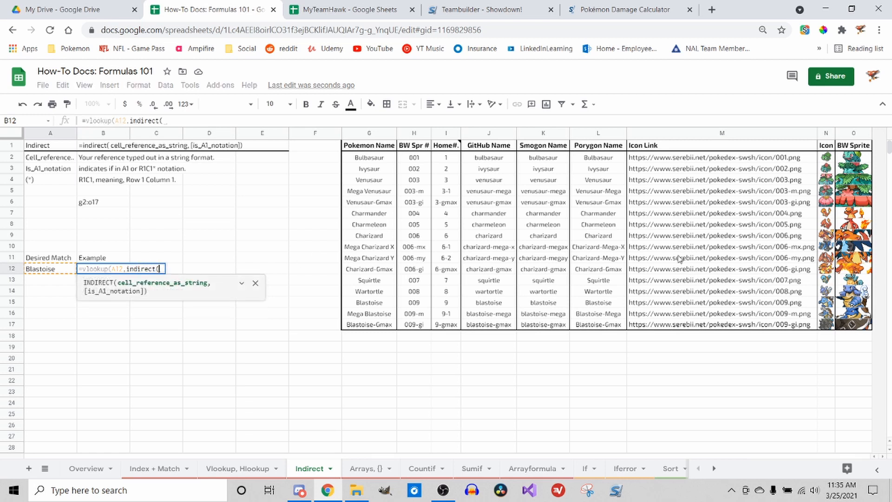
pyautogui.click(119, 205)
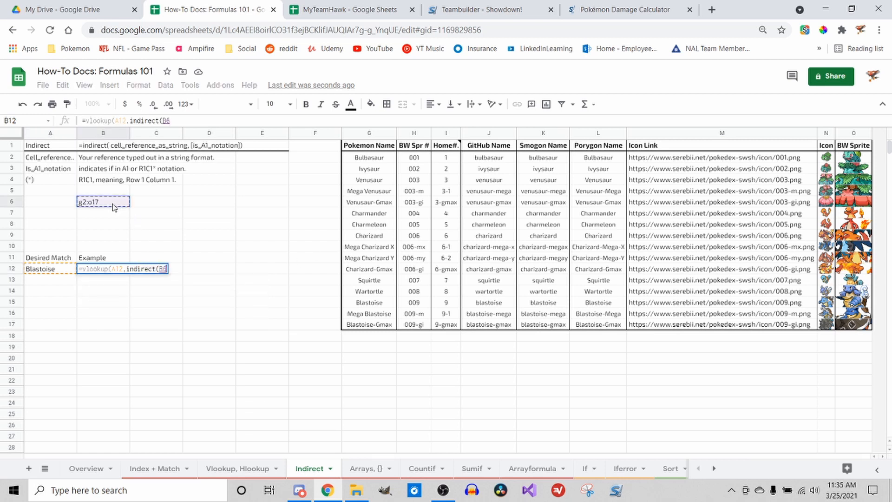
pyautogui.write('),')
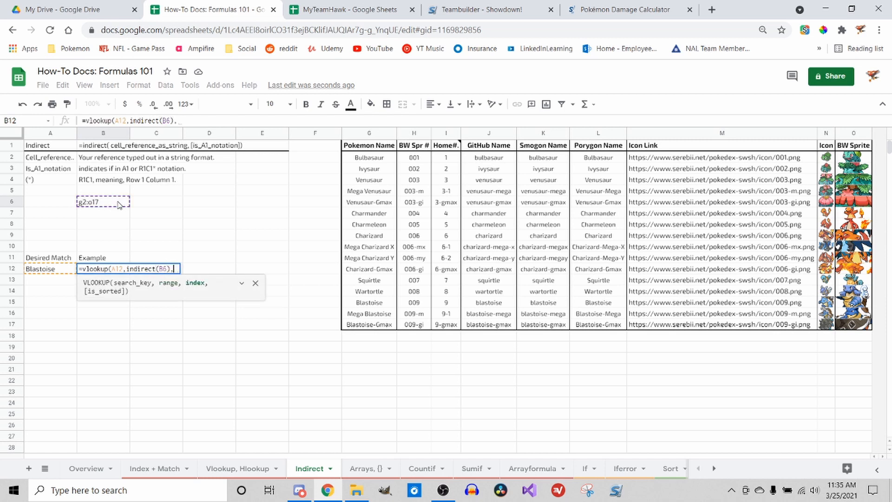
pyautogui.write('9')
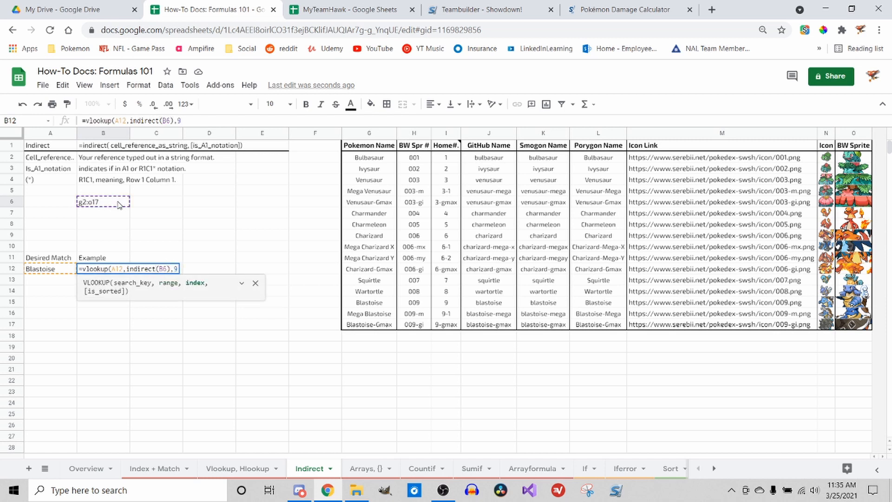
pyautogui.write(',')
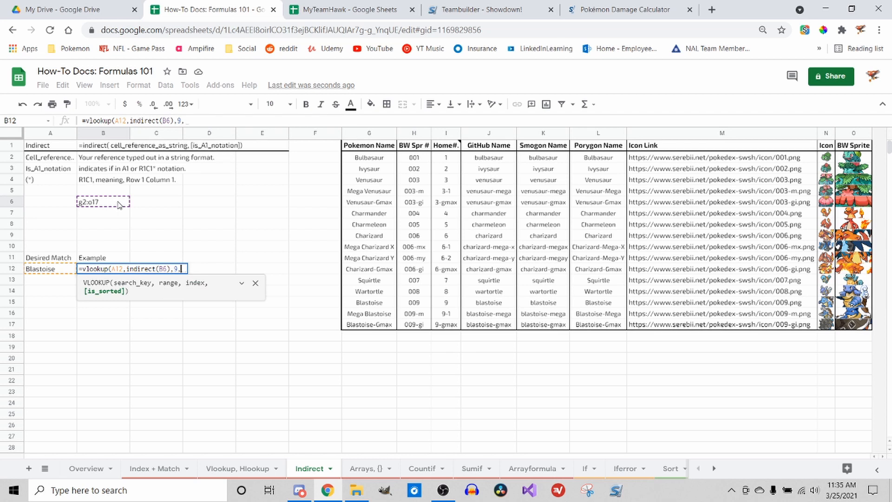
pyautogui.write('false)')
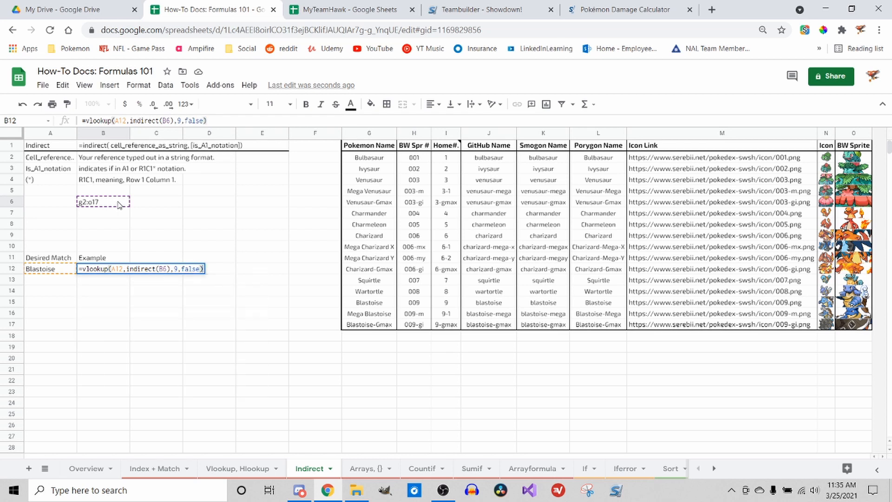
pyautogui.press('Return')
# - Set the vertical alignment of cell B12 to middle
pyautogui.click(107, 270)
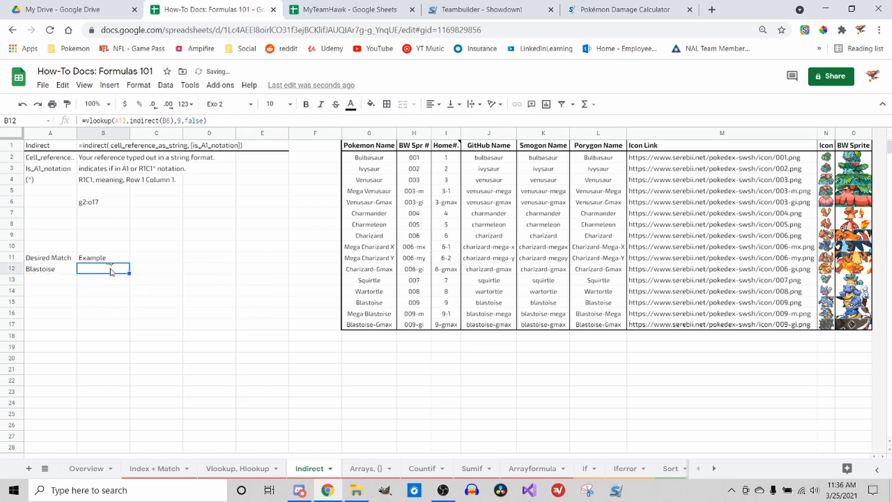
pyautogui.click(452, 106)
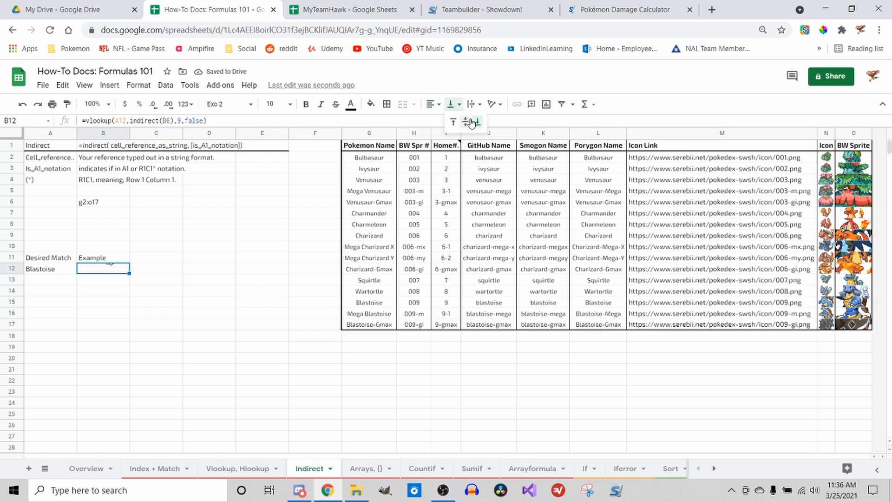
pyautogui.click(471, 121)
pyautogui.click(307, 337)
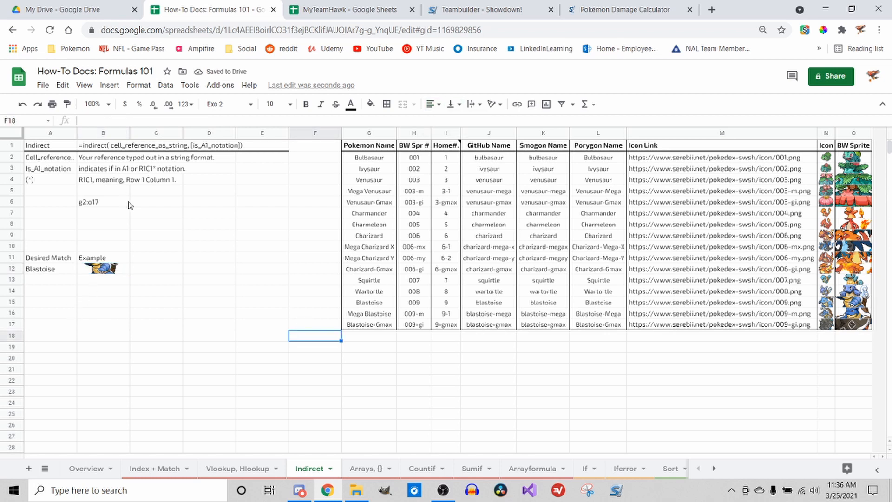
# - Change the range text in cell B6 to g2:o12
pyautogui.click(104, 205)
pyautogui.press('Return')
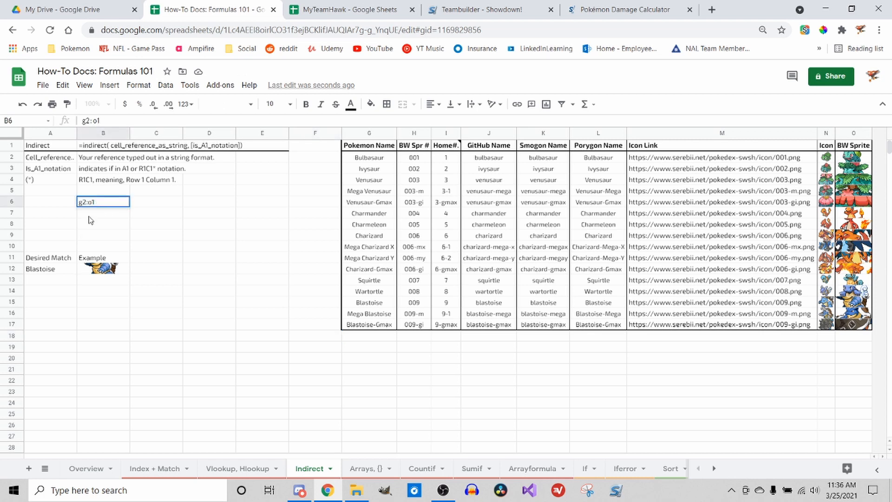
pyautogui.write('2')
pyautogui.press('Return')
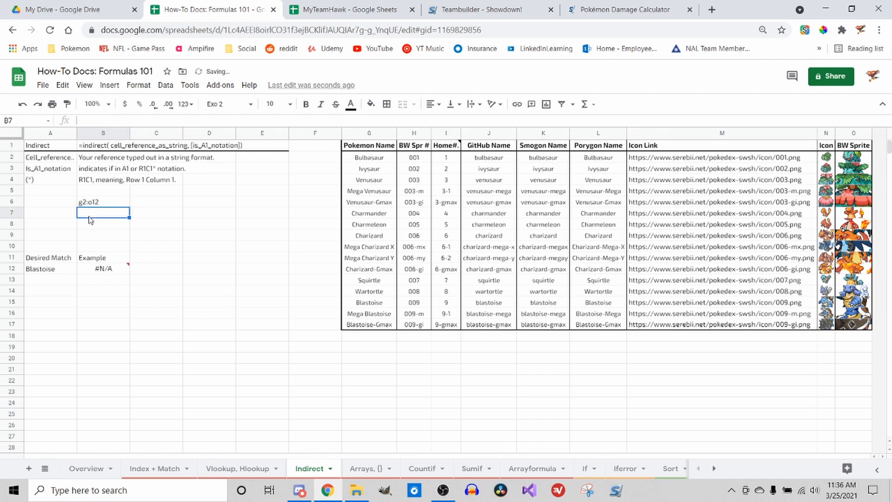
# - Restore the range text in cell B6 to g2:o17
pyautogui.press('Up')
pyautogui.press('Return')
pyautogui.press('BackSpace')
pyautogui.write('7')
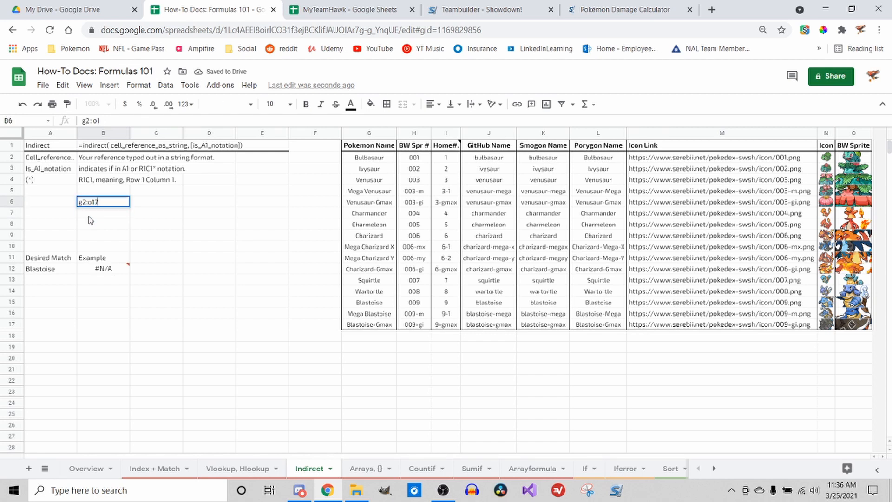
pyautogui.press('Return')
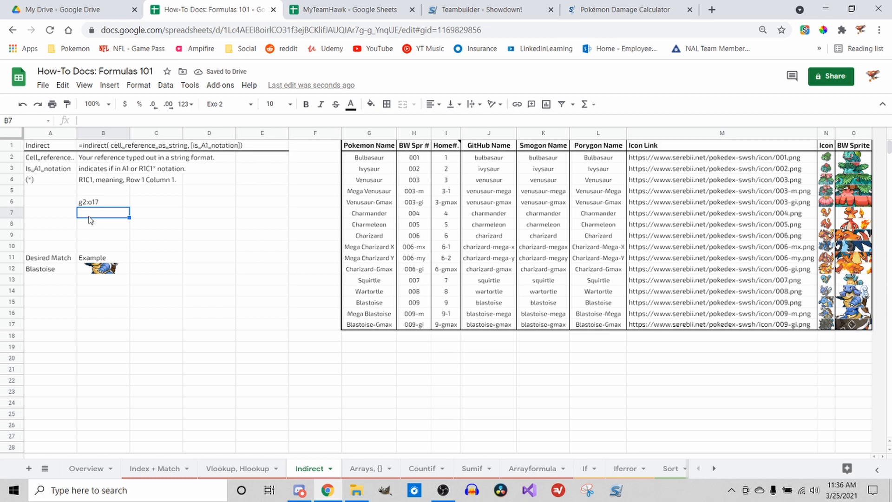
# - Review the VLOOKUP with INDIRECT formula in cell B12
pyautogui.click(157, 210)
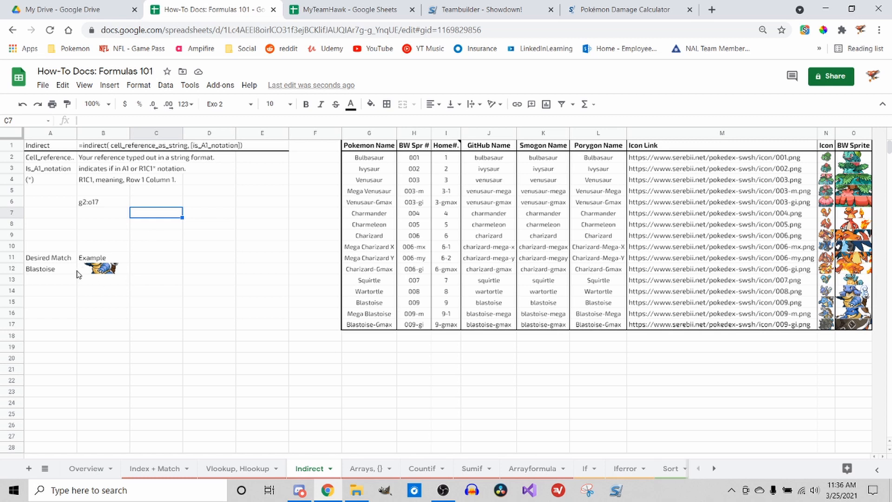
pyautogui.click(97, 270)
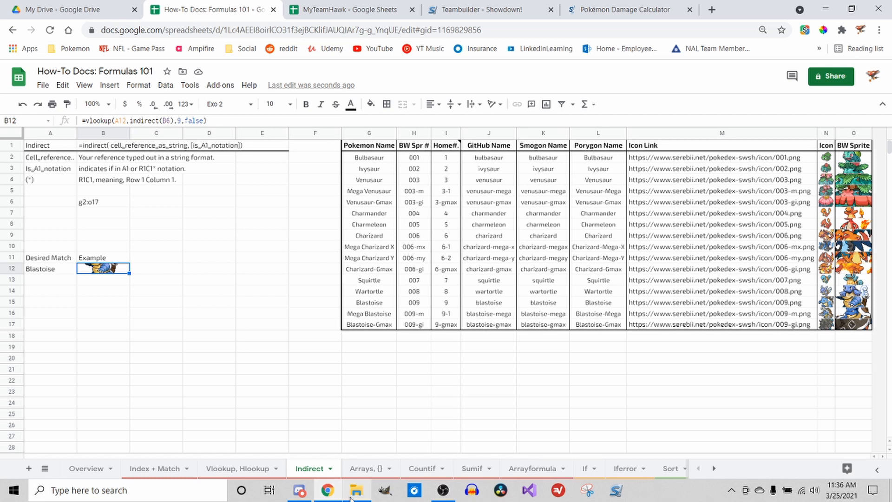
pyautogui.click(172, 204)
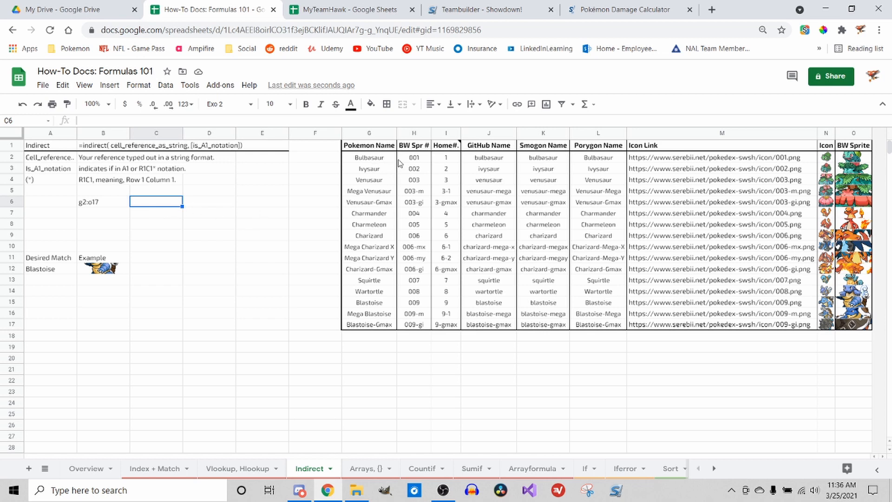
# - Define a named range called Dex for the Pokémon data table, G2:O17
pyautogui.moveTo(356, 160); pyautogui.dragTo(847, 328)
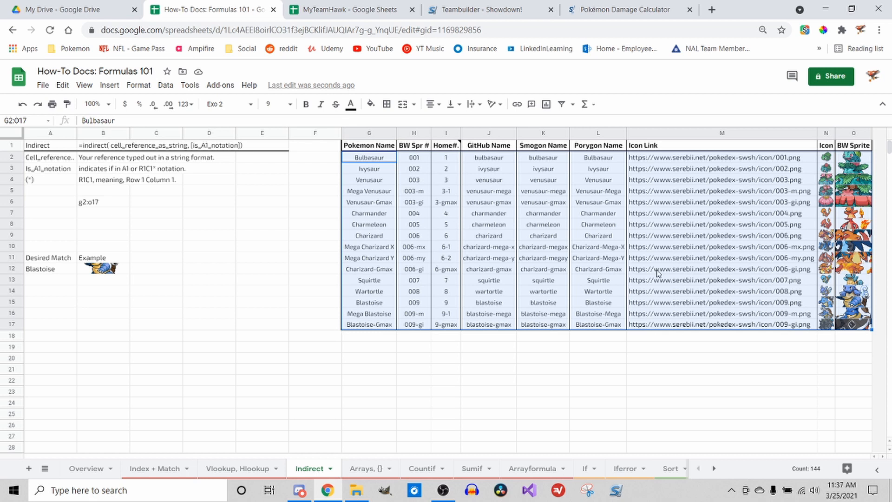
pyautogui.click(165, 85)
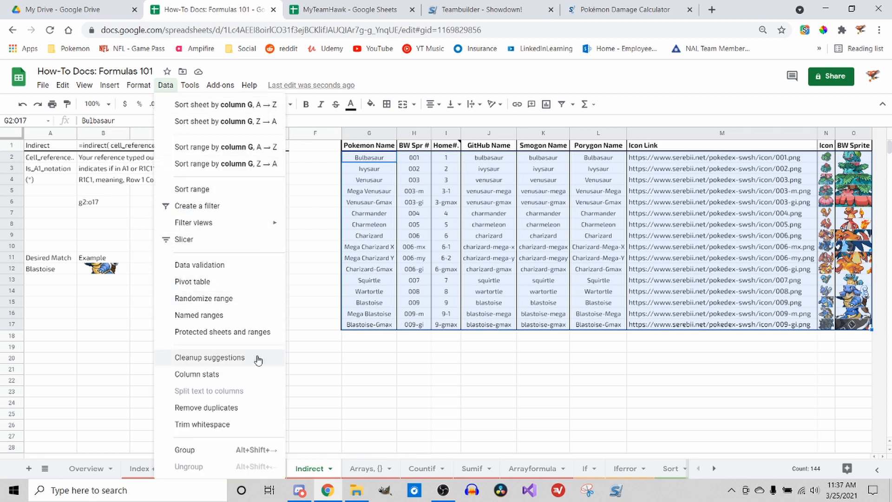
pyautogui.click(238, 319)
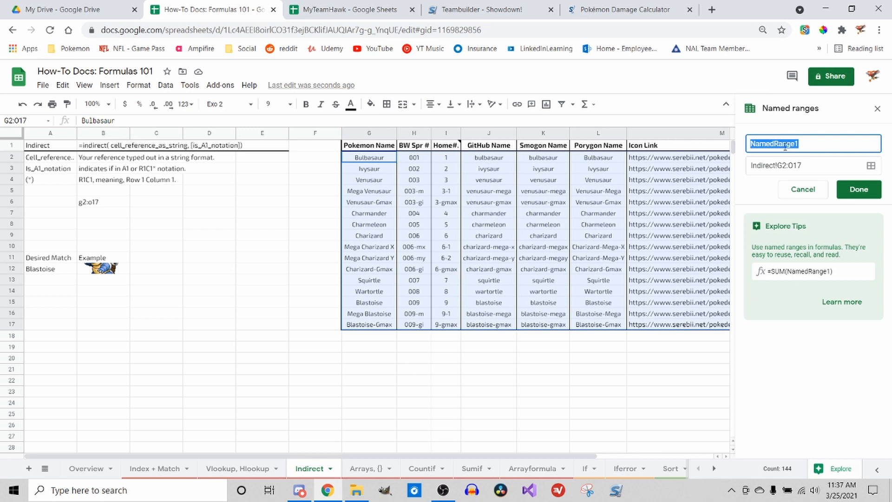
pyautogui.write('Dex')
pyautogui.click(856, 189)
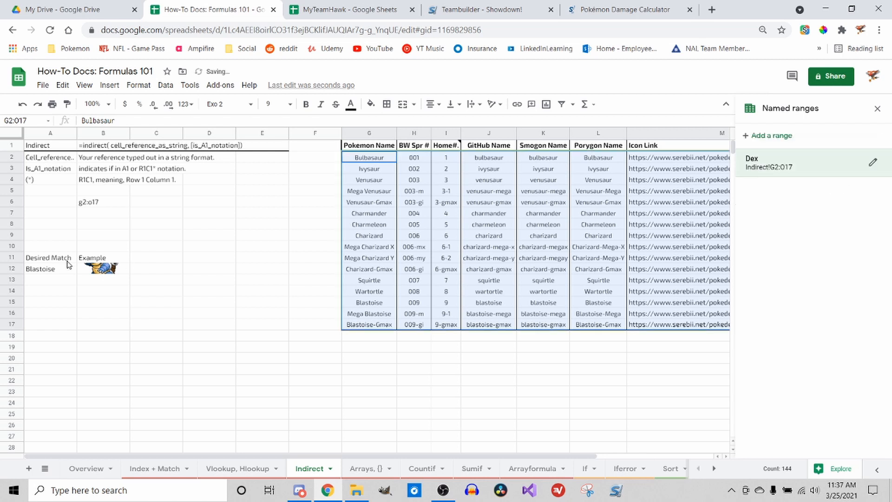
# - Replace the range text in cell B6 with the range name dex
pyautogui.click(103, 204)
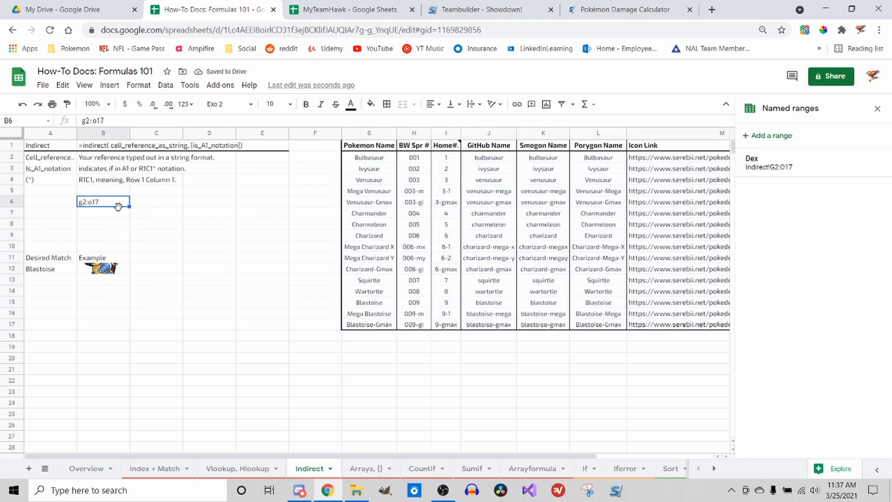
pyautogui.write('dex')
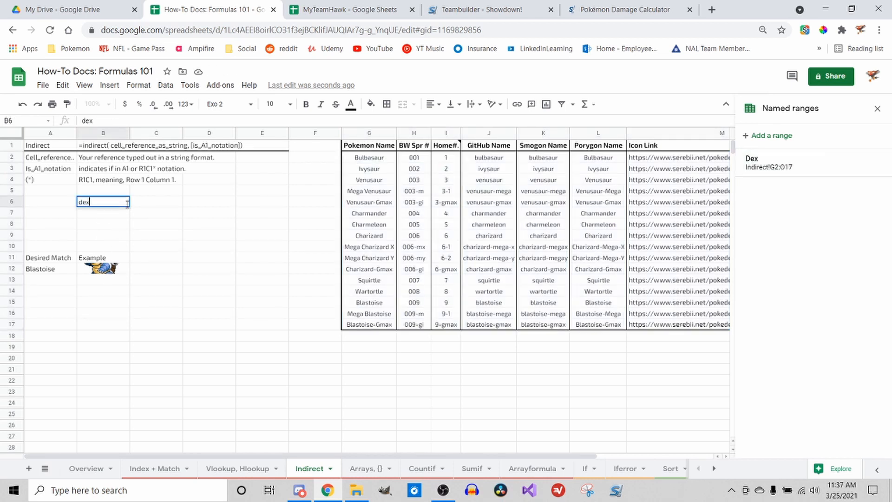
pyautogui.press('Return')
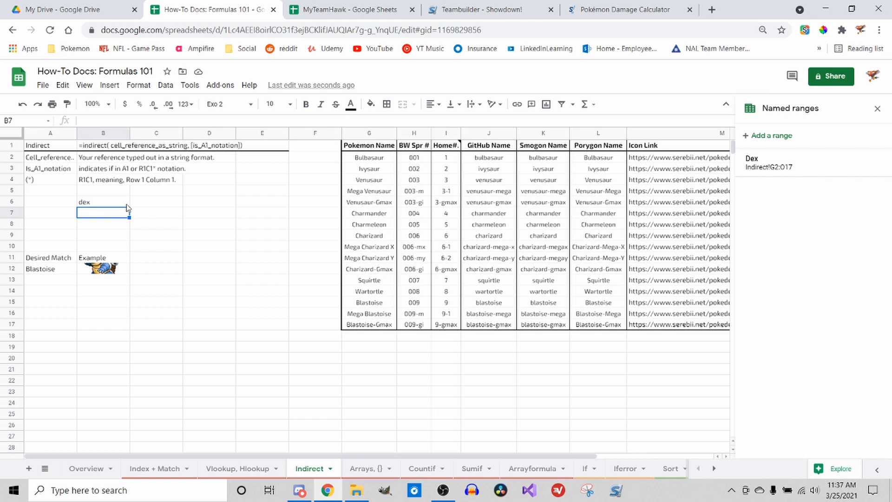
# - Replace the range name in cell B6 with Link
pyautogui.click(127, 205)
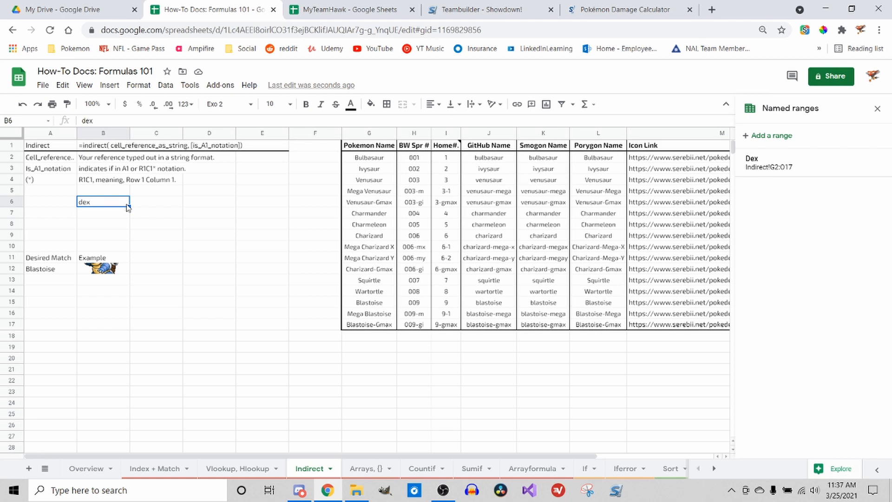
pyautogui.write('Link')
pyautogui.press('Return')
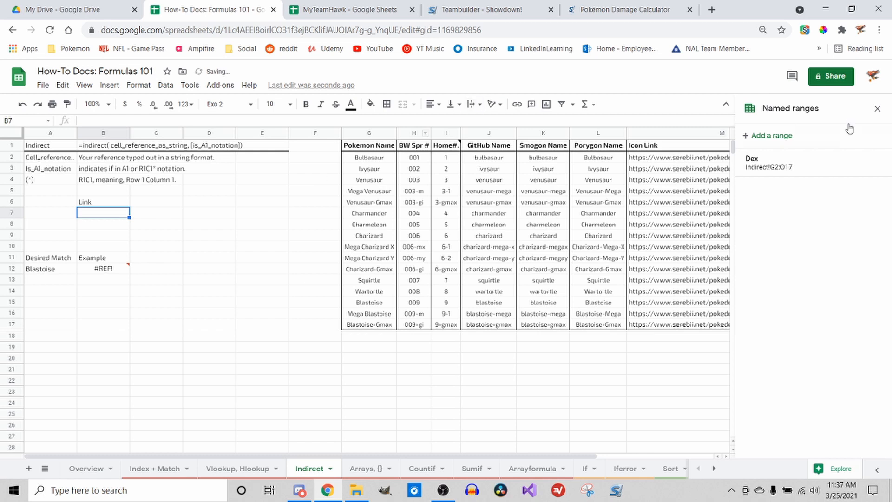
# - Rename the Dex named range to Link, and check the lookup in B12 against the name in B6
pyautogui.click(818, 160)
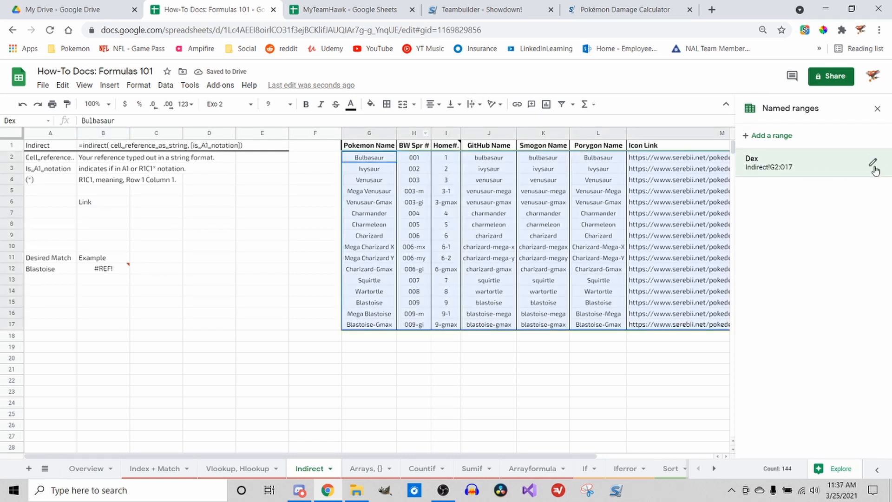
pyautogui.click(873, 162)
pyautogui.write('Link')
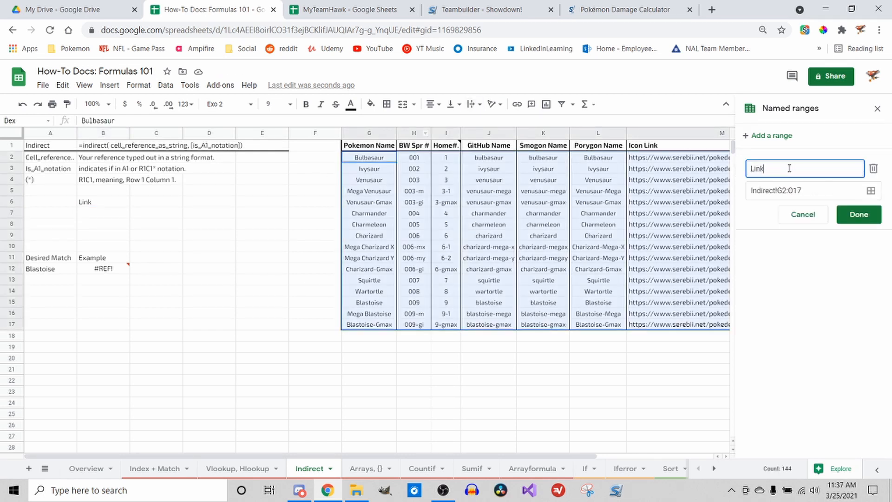
pyautogui.press('Return')
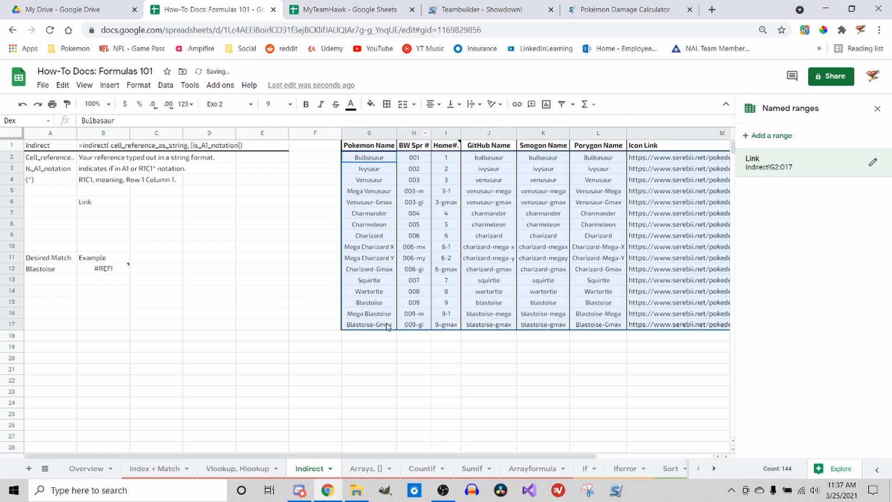
pyautogui.click(211, 315)
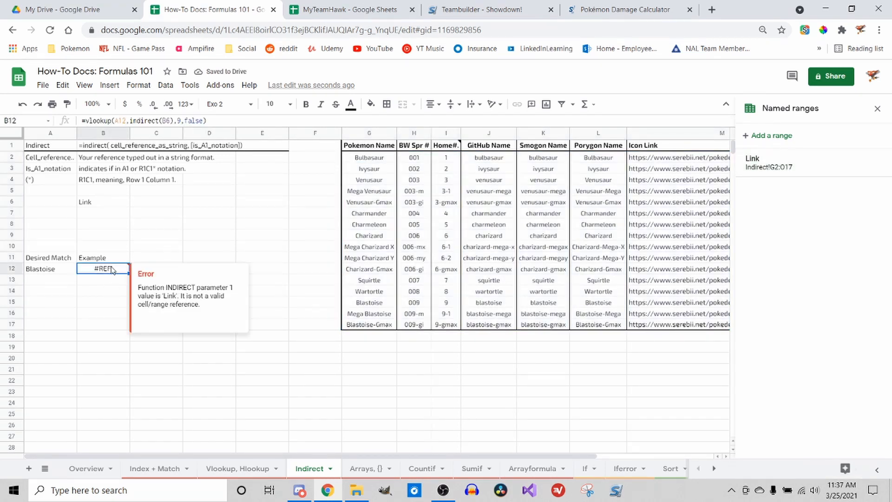
pyautogui.click(117, 204)
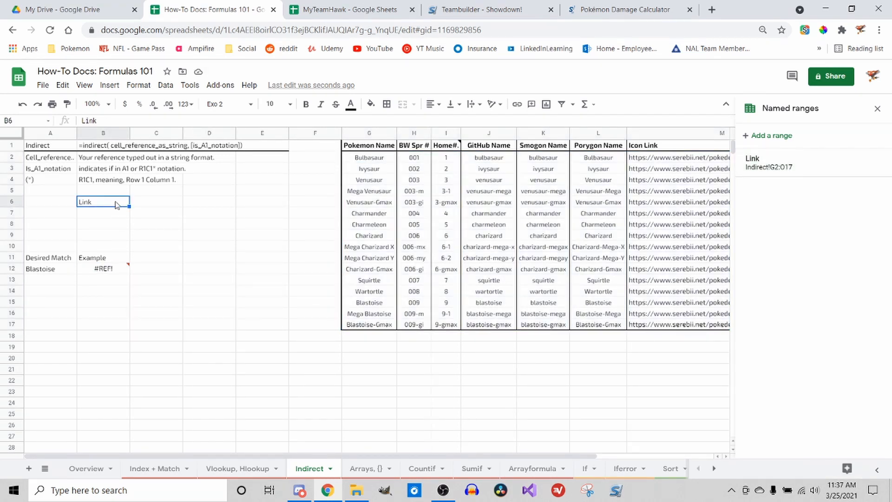
# - Re-enter the range name in B6 and the lookup formula in B12 unchanged, and read the error note on B12
pyautogui.doubleClick(116, 205)
pyautogui.press('Return')
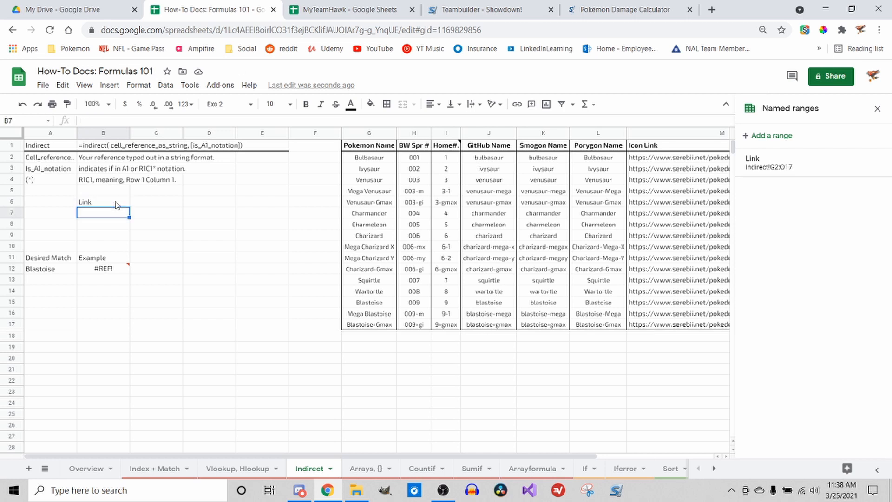
pyautogui.click(115, 271)
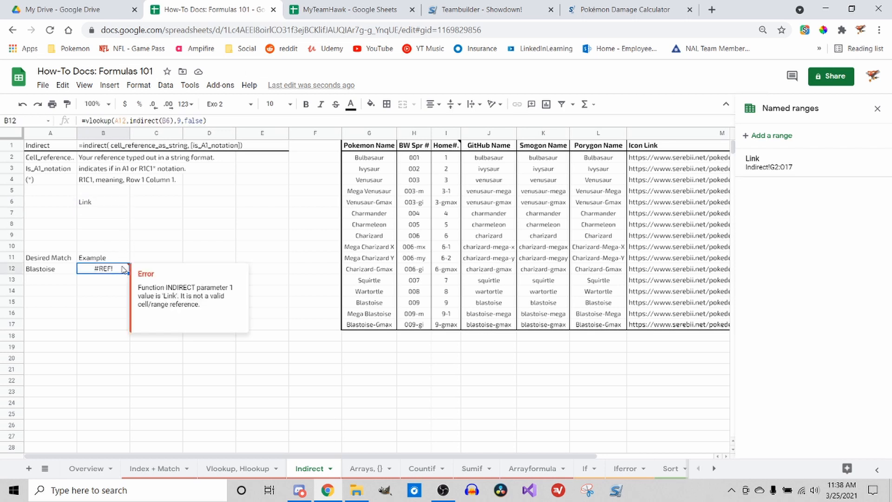
pyautogui.doubleClick(123, 269)
pyautogui.press('Return')
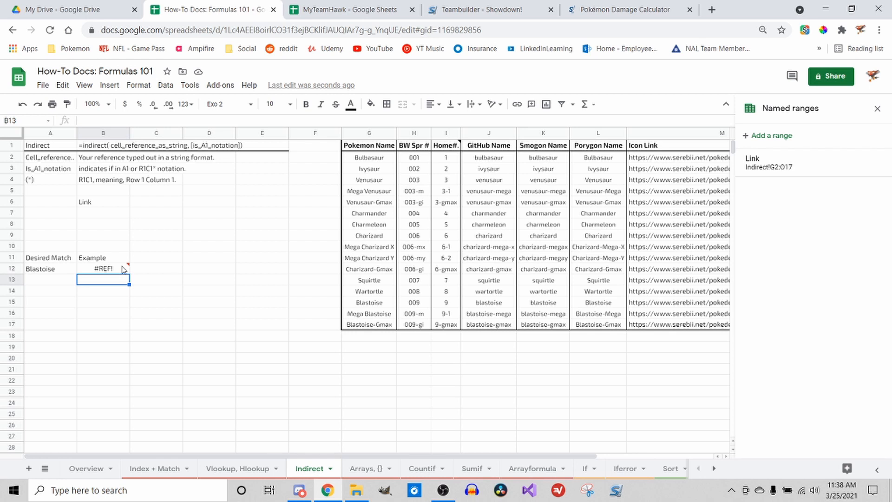
pyautogui.click(124, 270)
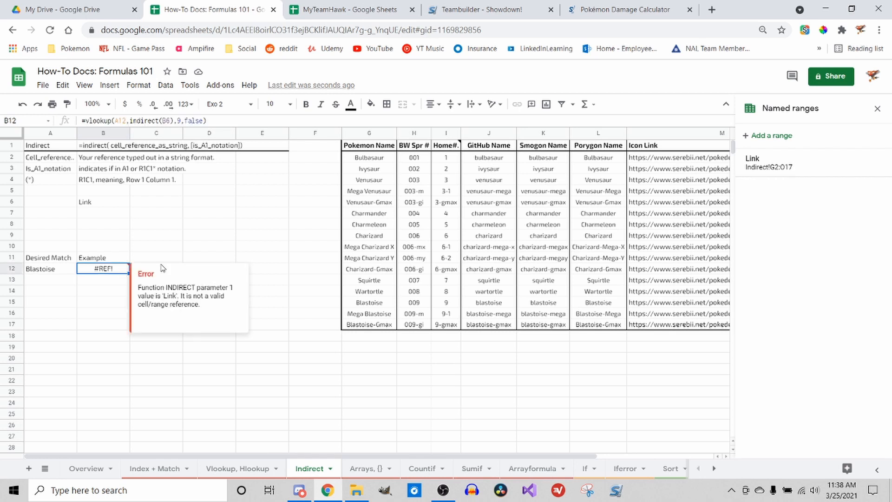
# - Rename the Link named range to dex and re-evaluate the lookup formula in B12
pyautogui.click(831, 162)
pyautogui.click(872, 161)
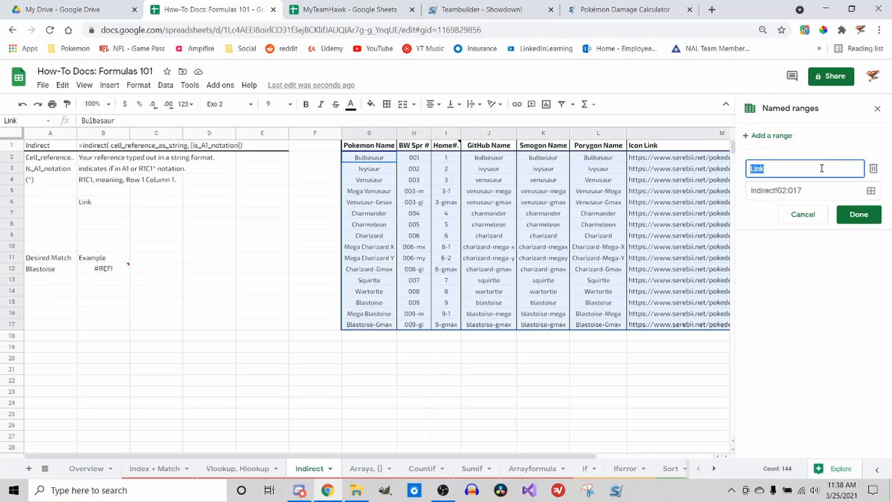
pyautogui.write('dex')
pyautogui.press('Return')
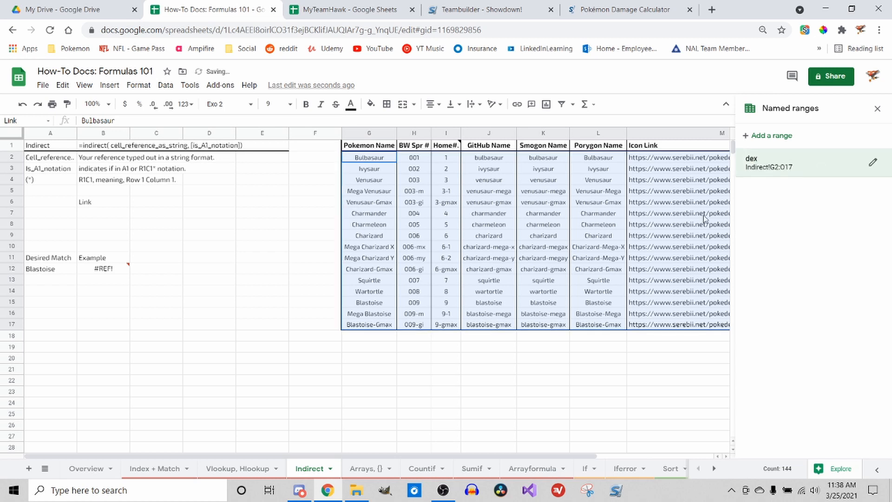
pyautogui.click(296, 294)
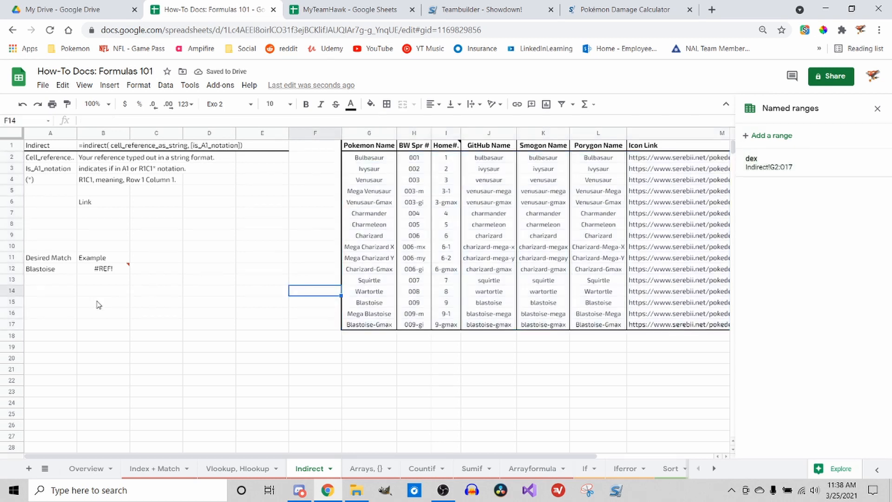
pyautogui.click(99, 274)
pyautogui.doubleClick(98, 272)
pyautogui.press('Return')
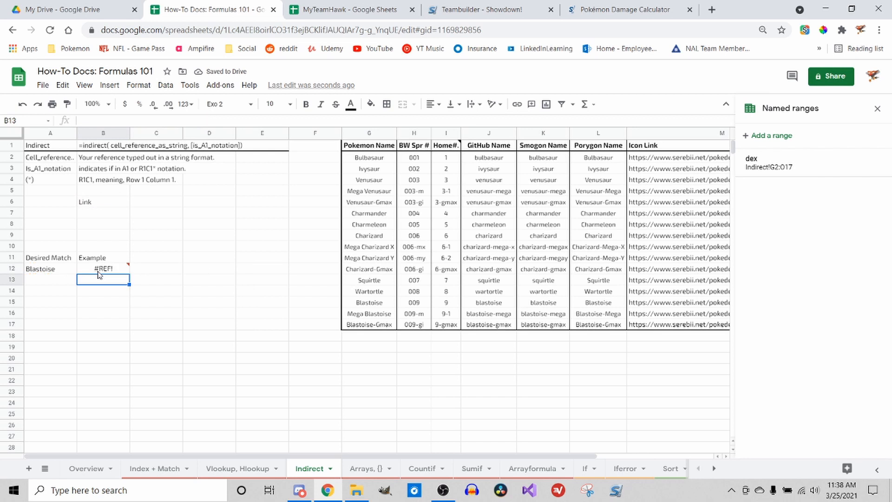
# - Replace the range name in cell B6 with dex
pyautogui.click(87, 205)
pyautogui.write('dex')
pyautogui.press('Return')
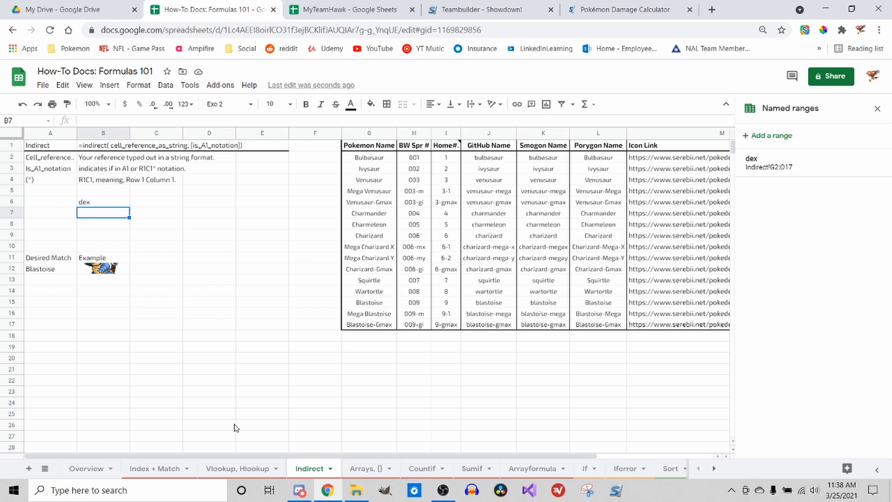
# - Go to the Arrays, {} sheet and close the list of named ranges
pyautogui.click(375, 473)
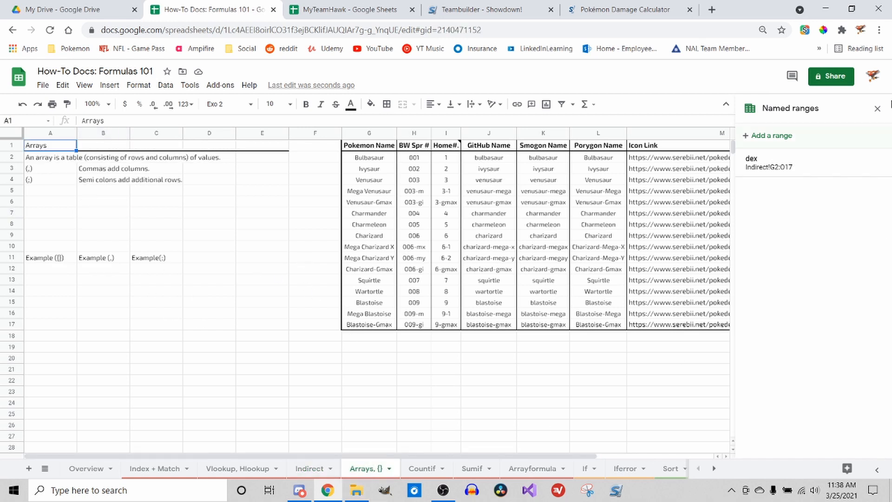
pyautogui.click(877, 110)
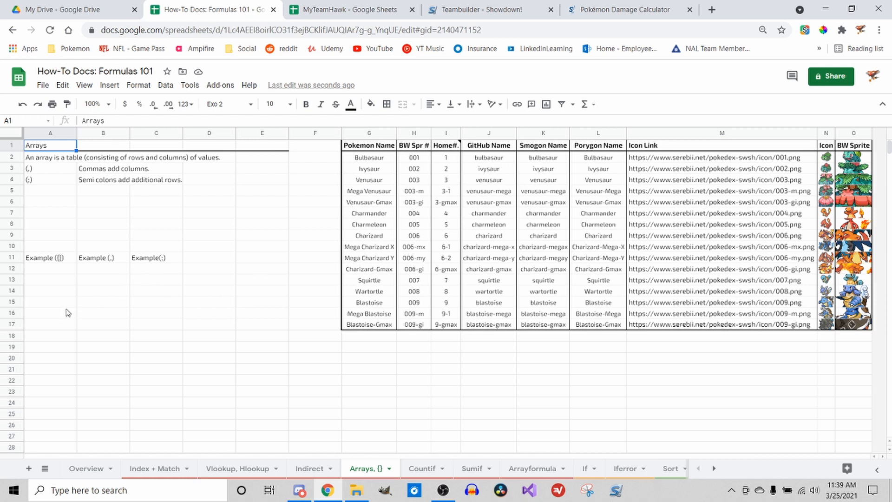
pyautogui.click(59, 268)
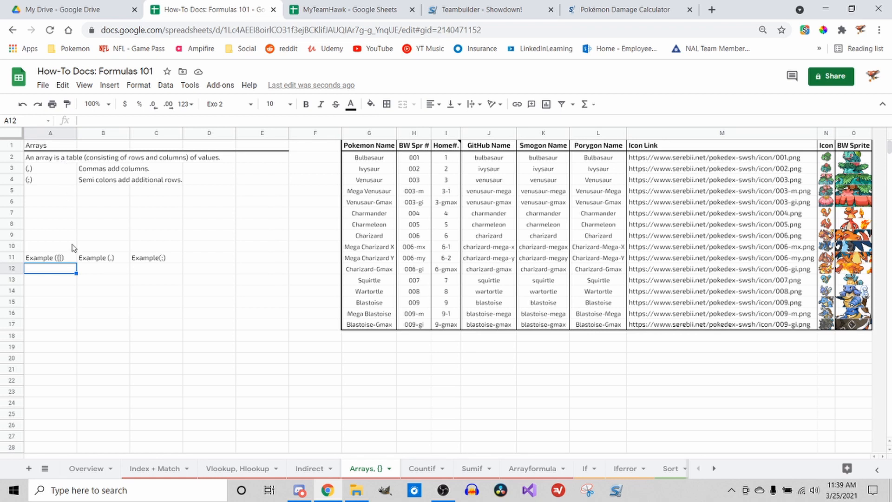
pyautogui.click(68, 279)
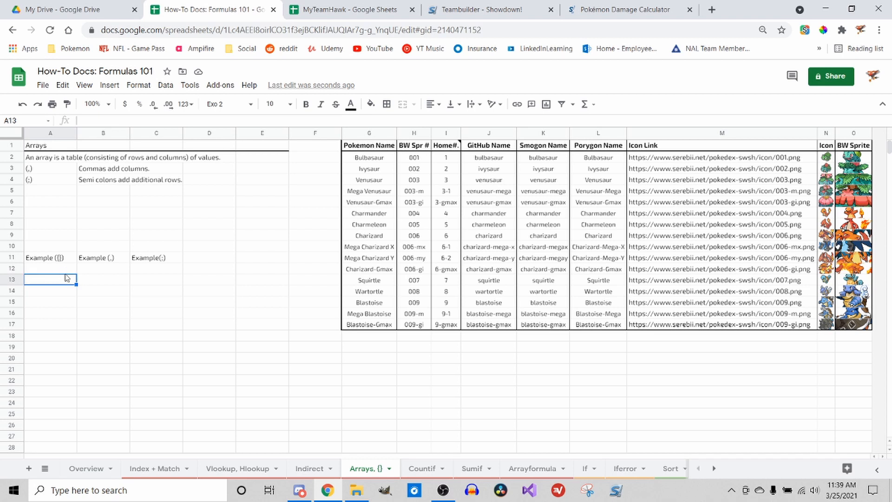
pyautogui.press('Up')
pyautogui.click(70, 295)
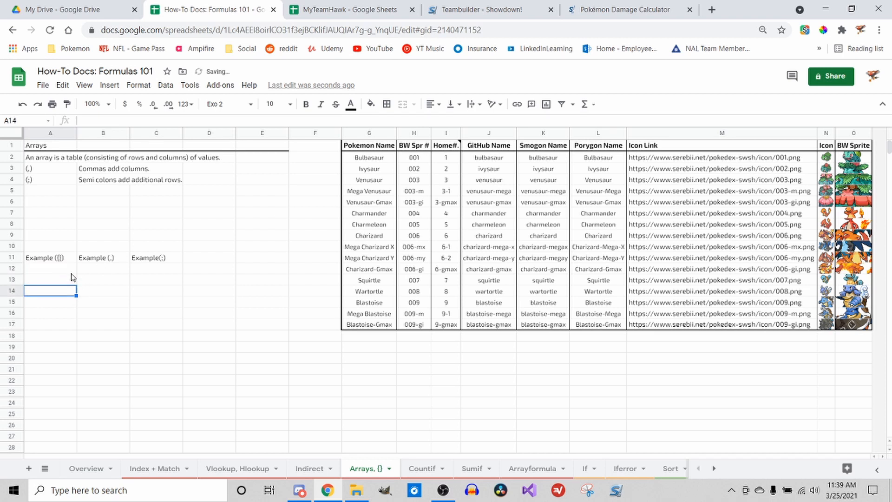
# - Enter the array formula ={G2:G17} in A12 to list all the Pokémon names
pyautogui.click(70, 272)
pyautogui.write('=')
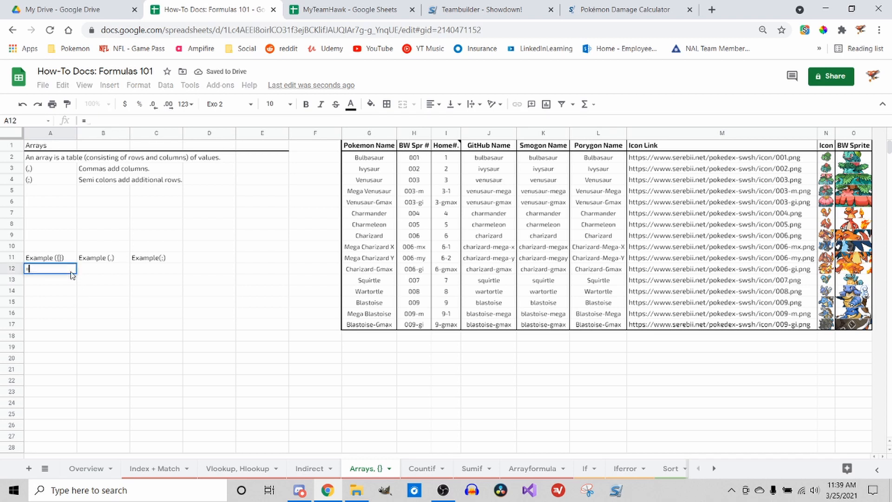
pyautogui.write('{')
pyautogui.moveTo(370, 158); pyautogui.dragTo(372, 329)
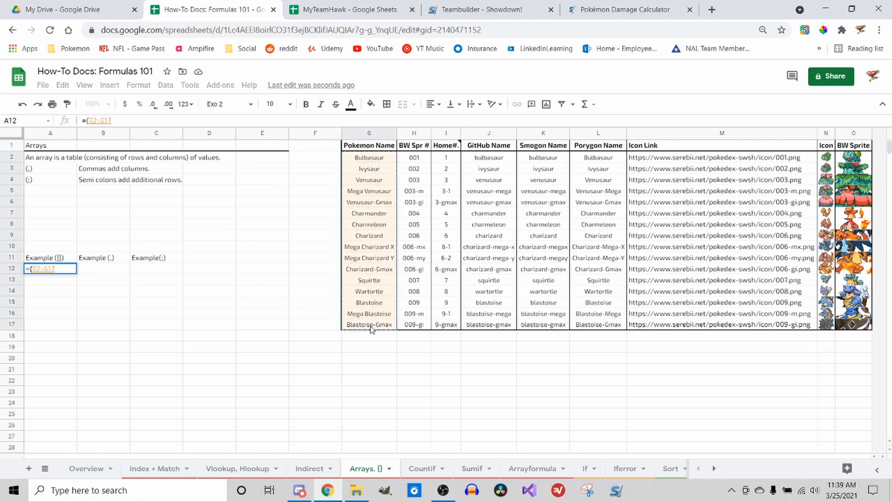
pyautogui.press('Return')
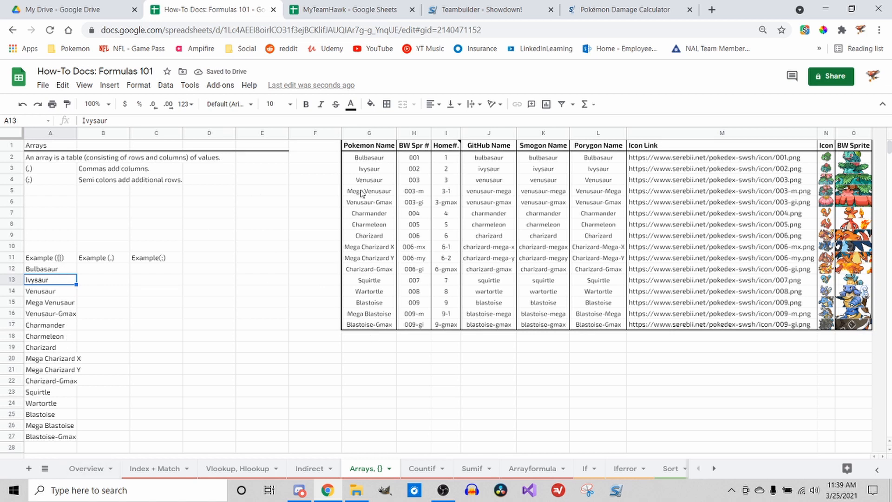
# - Move the Example(;) heading from C11 to D11, leaving column C free
pyautogui.click(103, 273)
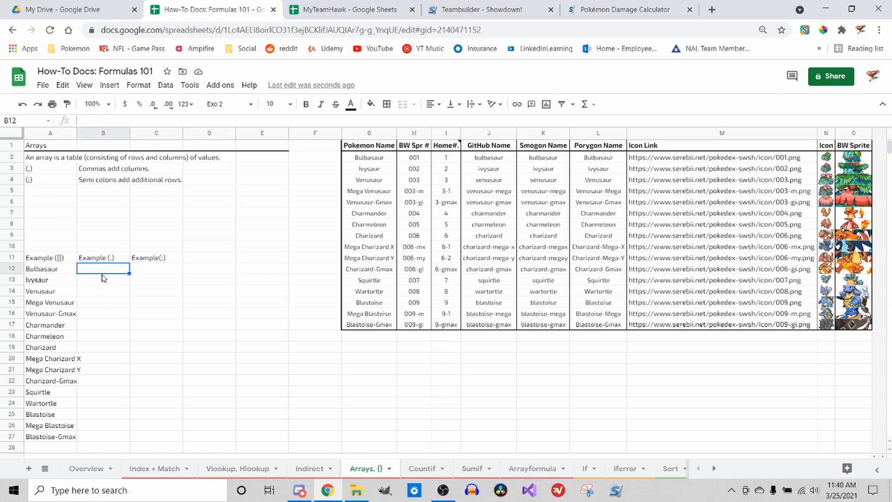
pyautogui.click(137, 260)
pyautogui.hotkey('ctrl', 'c')
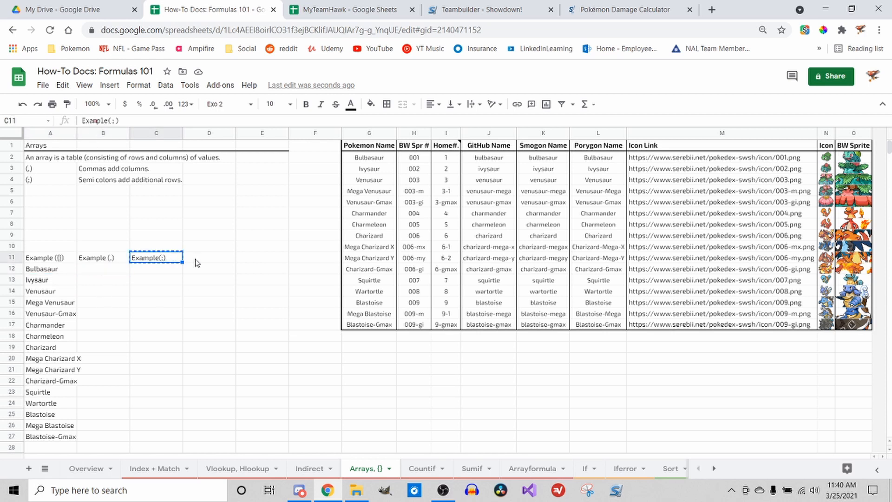
pyautogui.click(195, 259)
pyautogui.hotkey('ctrl', 'v')
pyautogui.click(170, 261)
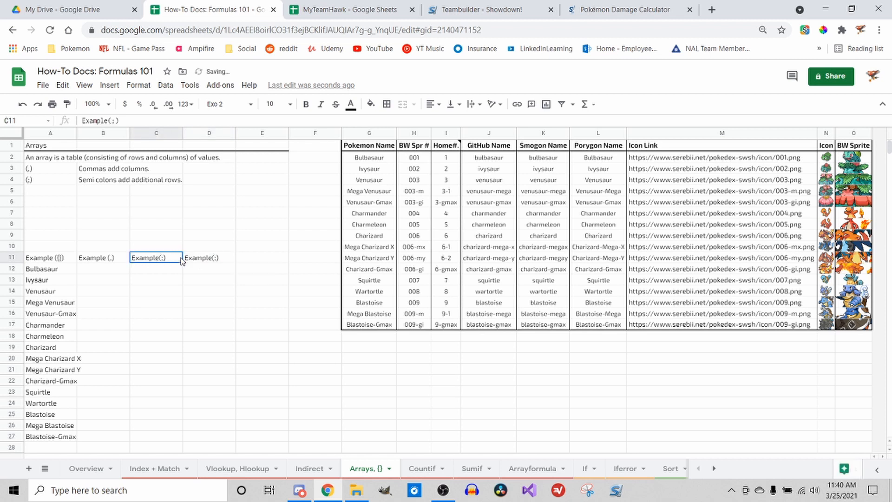
pyautogui.press('Delete')
# - Enter ={G2:G17,N2:N17} in B12 to place the Pokémon names and their icons in adjacent columns
pyautogui.click(115, 268)
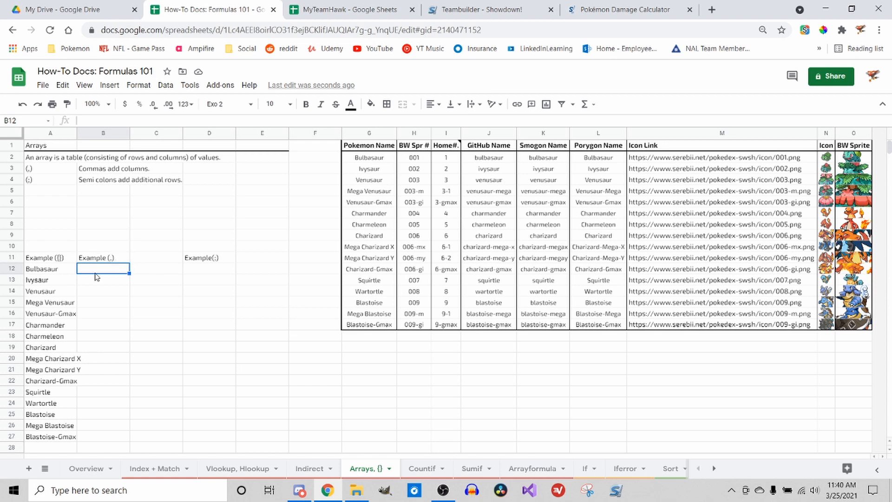
pyautogui.write('={')
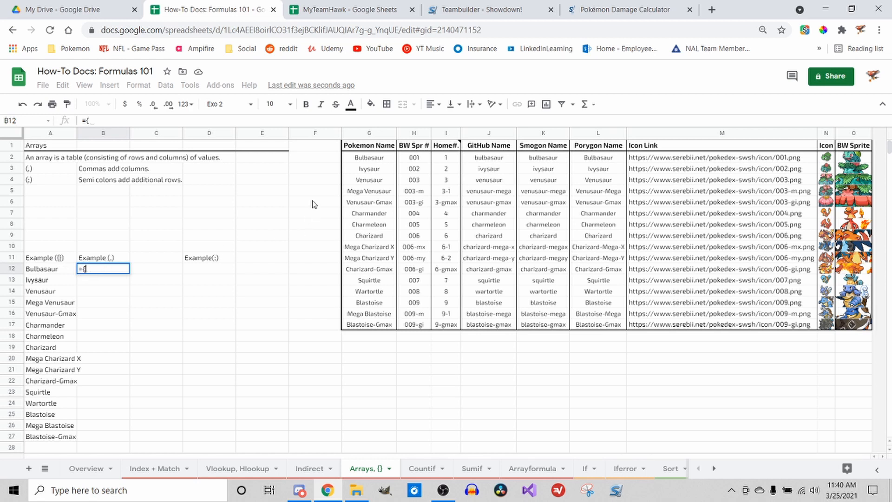
pyautogui.moveTo(384, 163); pyautogui.dragTo(371, 325)
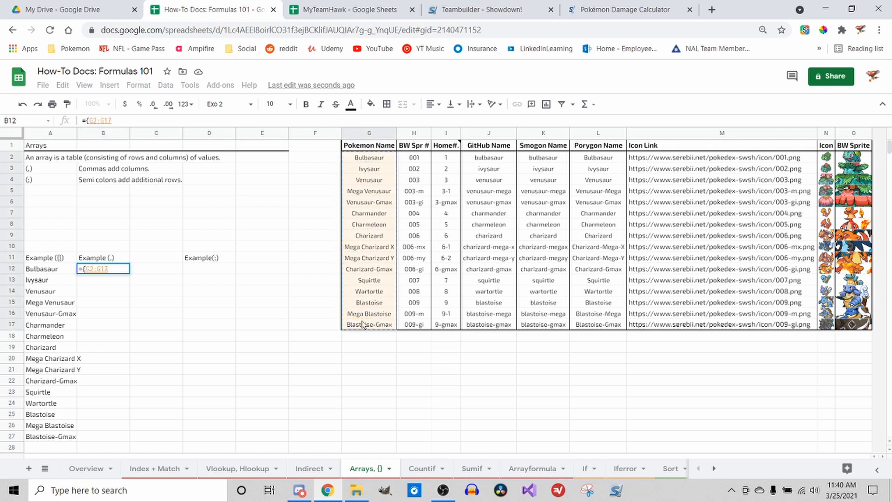
pyautogui.write(',')
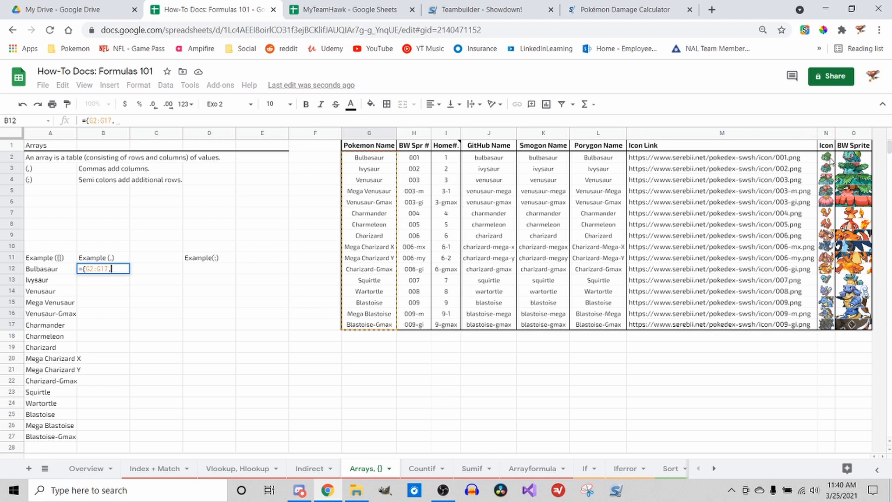
pyautogui.moveTo(831, 159); pyautogui.dragTo(830, 325)
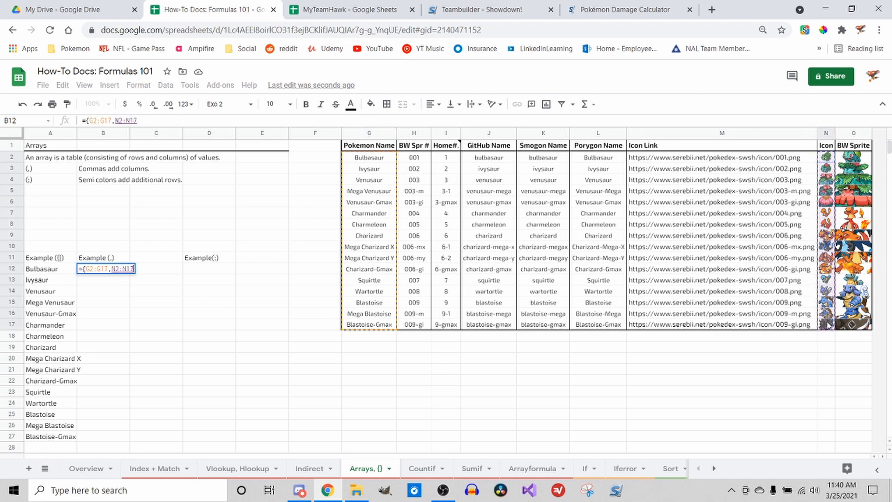
pyautogui.write('}')
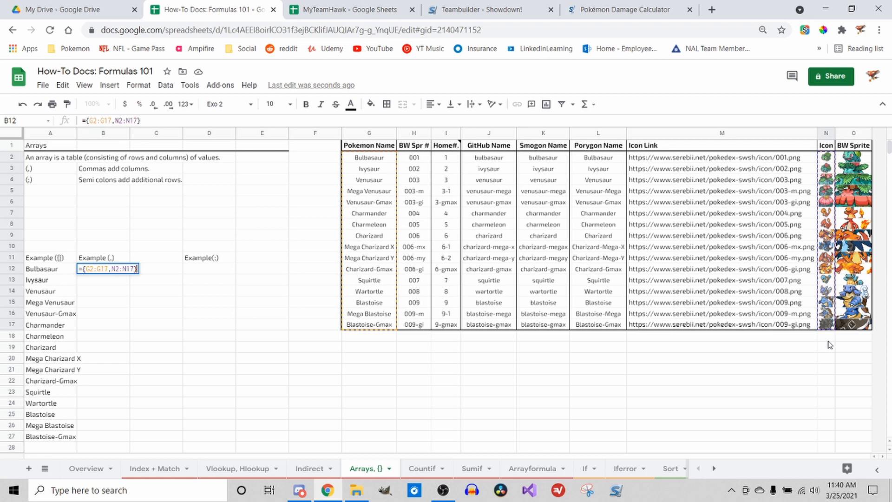
pyautogui.press('Return')
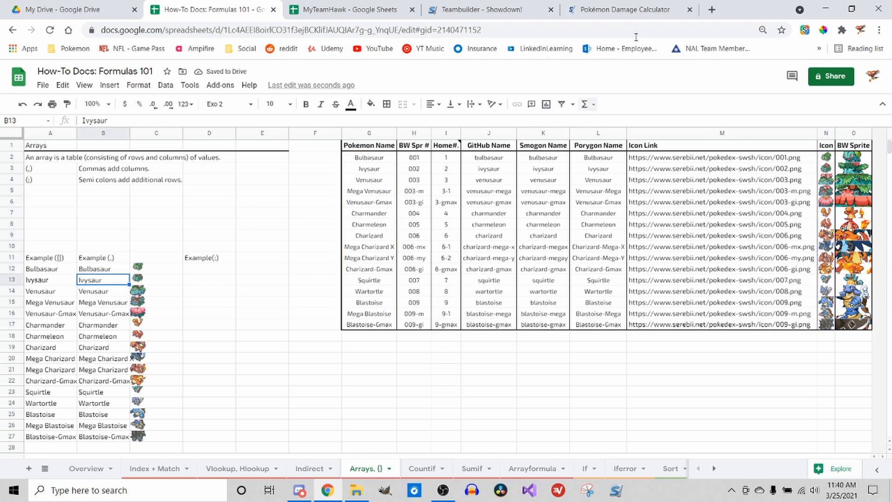
# - Enter ={G2:G4;G13:G15;G7:G9} in D12 to stack three groups of Pokémon names in one column, and view the finished formula
pyautogui.click(205, 271)
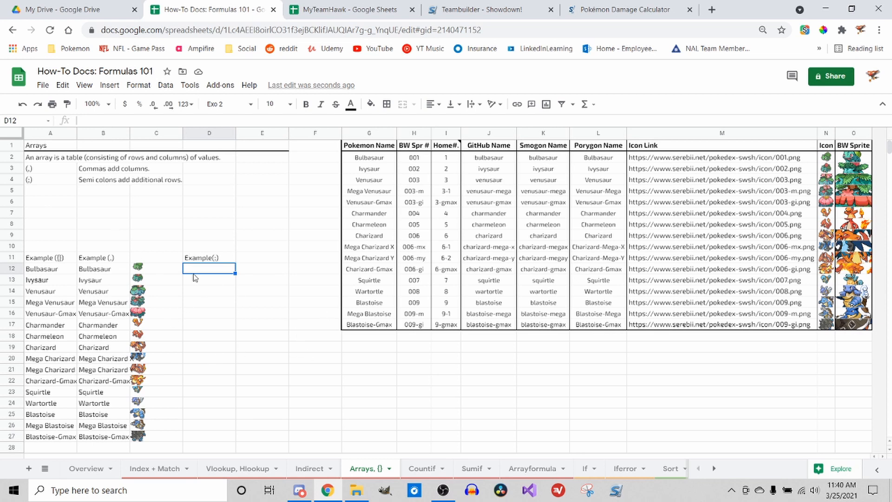
pyautogui.write('=')
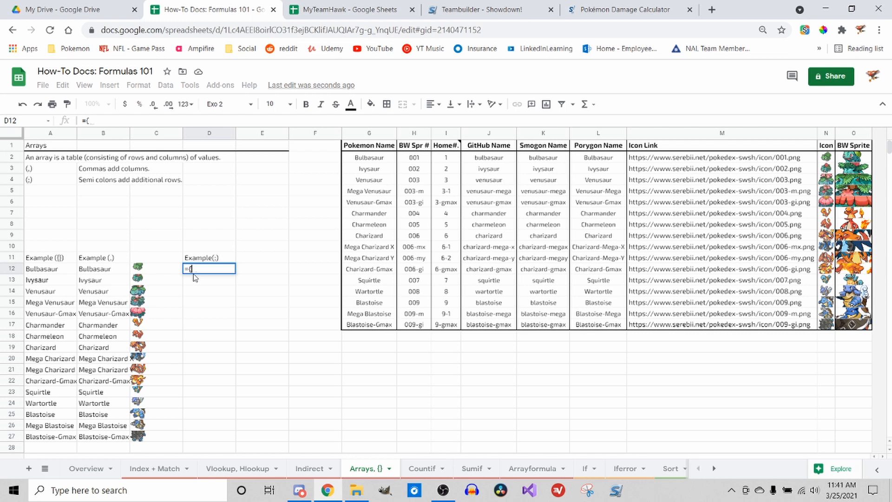
pyautogui.write('{')
pyautogui.moveTo(390, 160); pyautogui.dragTo(390, 180)
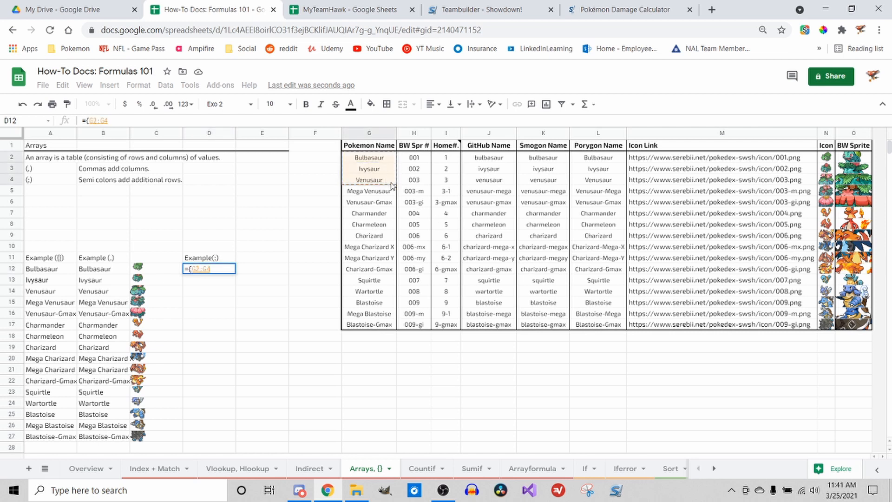
pyautogui.write(';')
pyautogui.moveTo(374, 283); pyautogui.dragTo(371, 303)
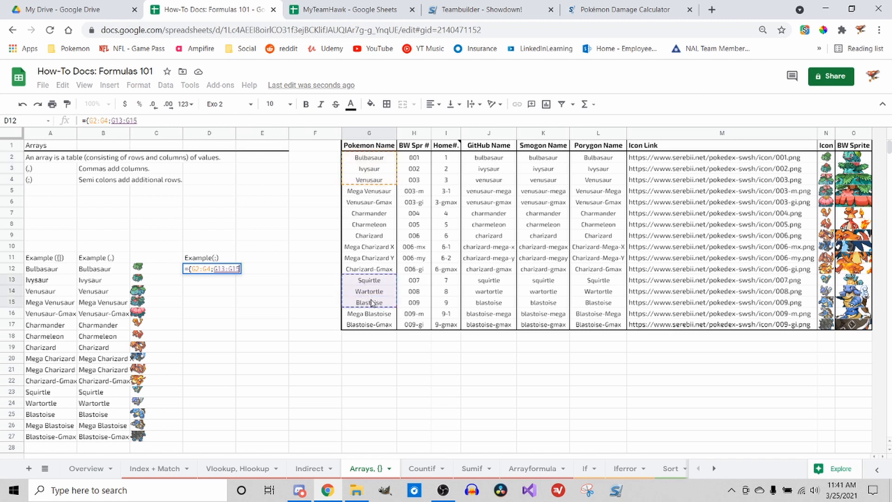
pyautogui.write(';')
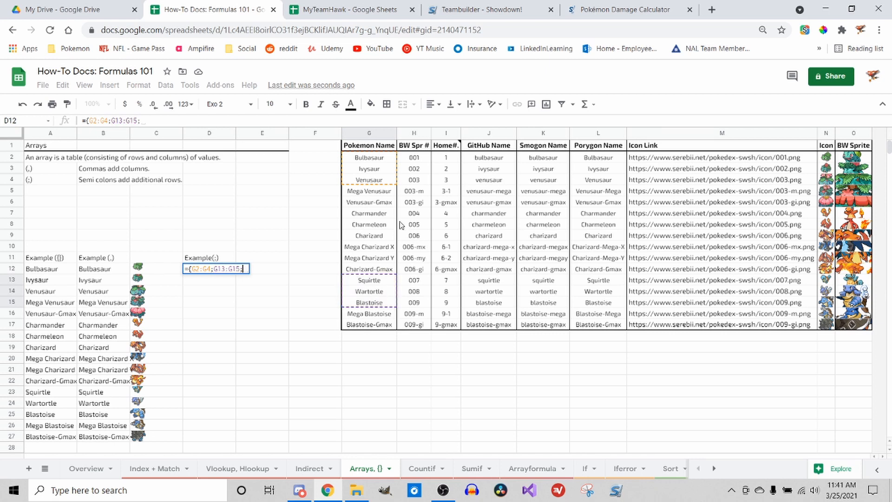
pyautogui.moveTo(390, 216); pyautogui.dragTo(384, 237)
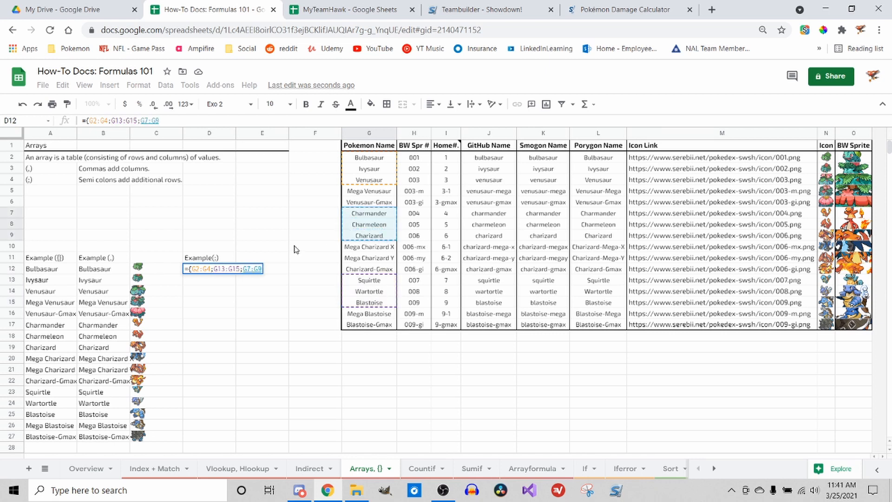
pyautogui.press('Return')
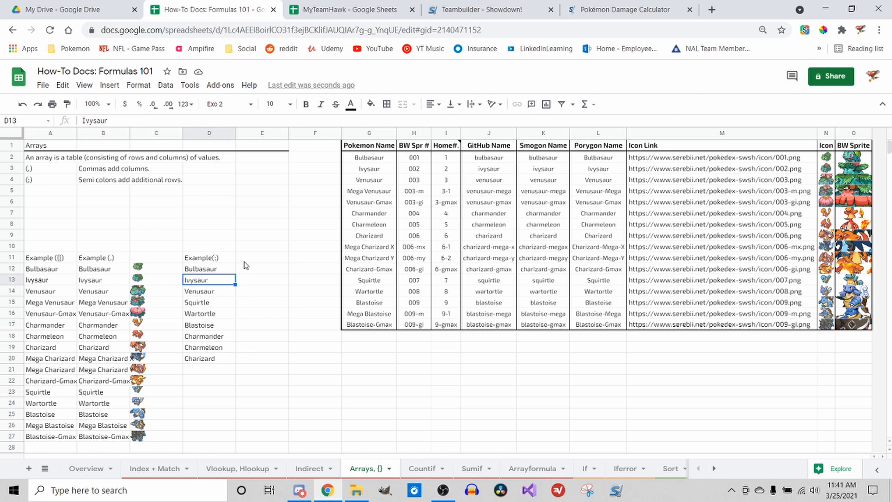
pyautogui.click(227, 270)
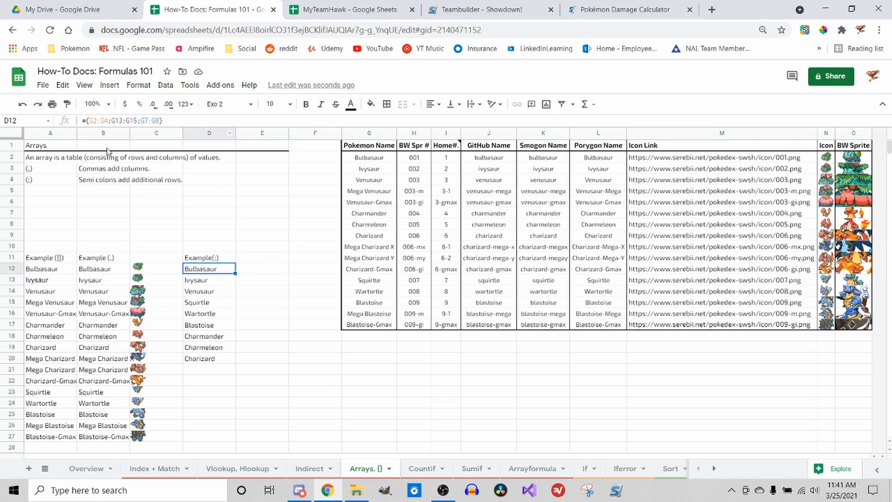
# - Append the icon ranges N2:N4, N13:N15 and N7:N9 to the D12 array, with a semicolon before them and commas between them
pyautogui.click(161, 120)
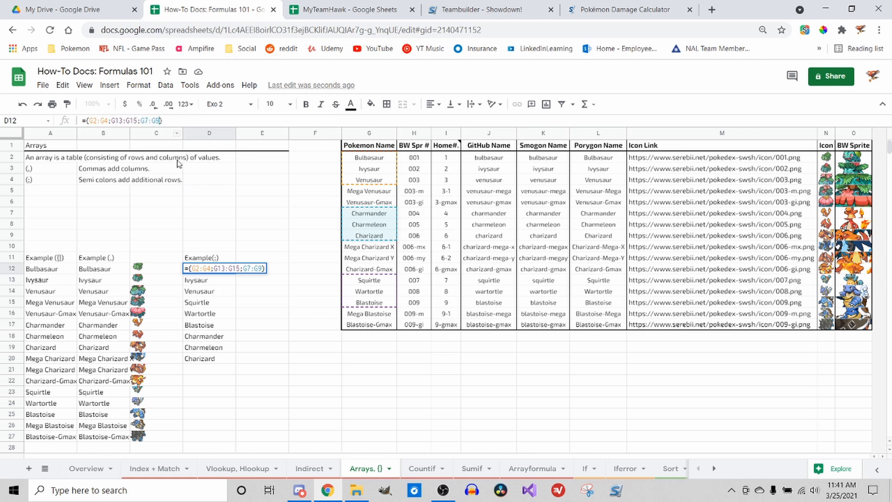
pyautogui.write(';')
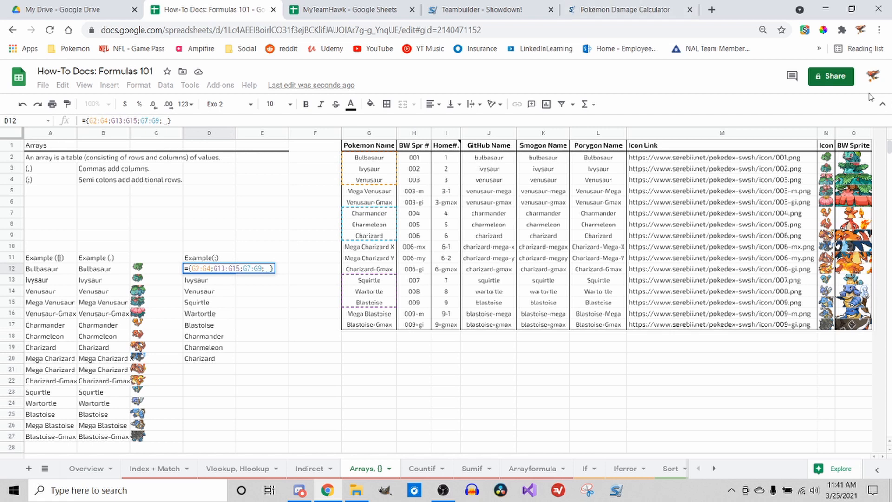
pyautogui.moveTo(829, 158); pyautogui.dragTo(831, 181)
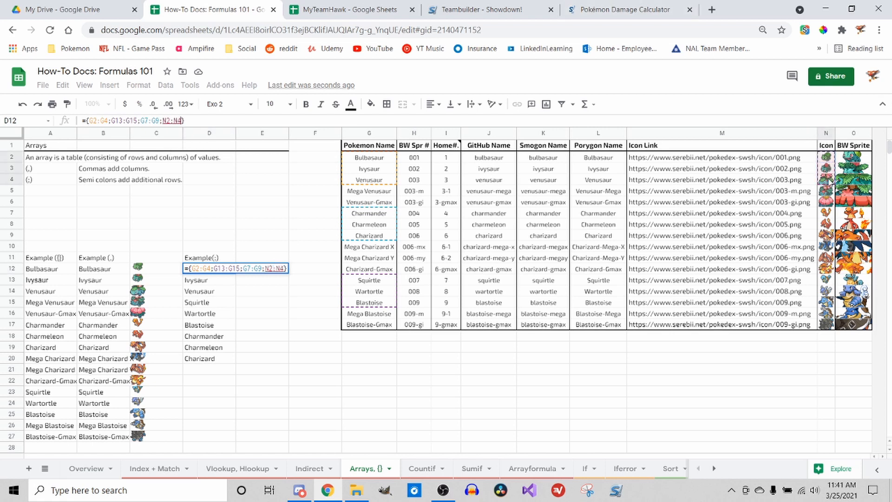
pyautogui.write(',')
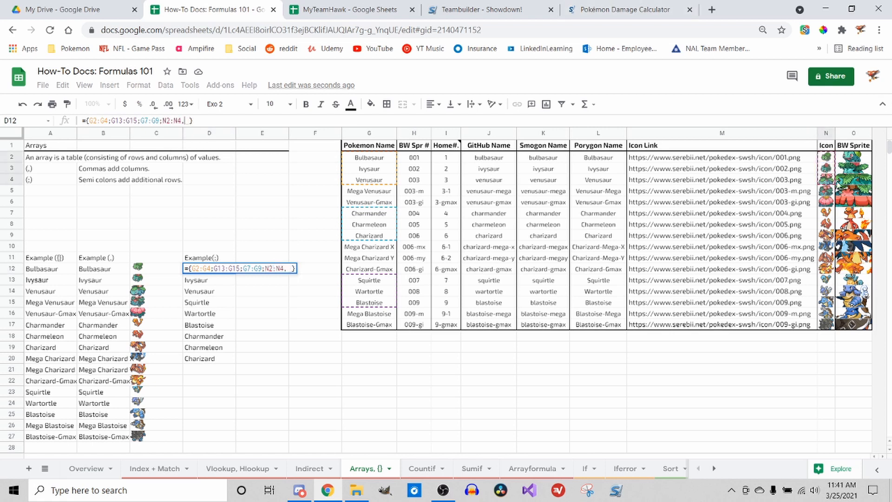
pyautogui.moveTo(830, 280); pyautogui.dragTo(815, 305)
pyautogui.write(',')
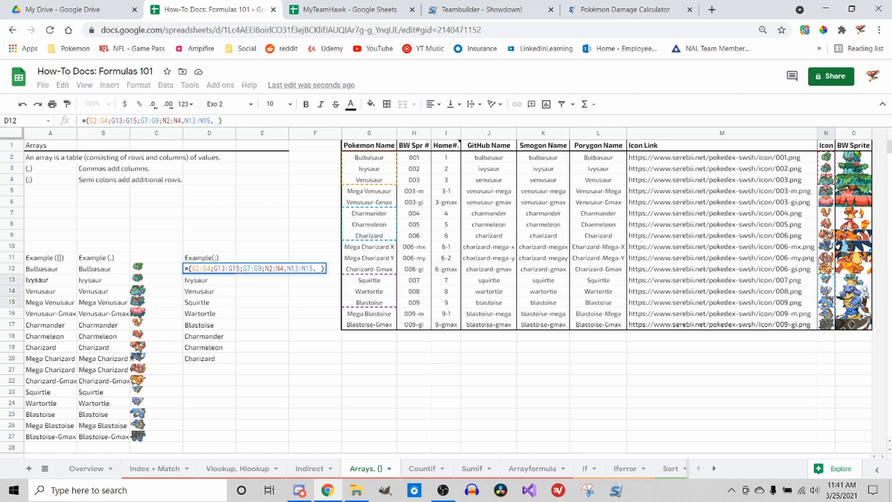
pyautogui.click(827, 217)
pyautogui.moveTo(826, 223); pyautogui.dragTo(827, 237)
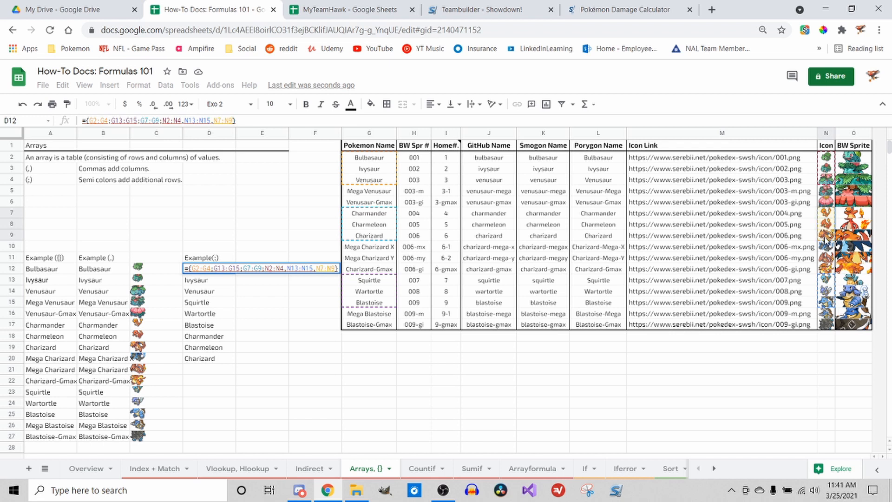
pyautogui.write('}')
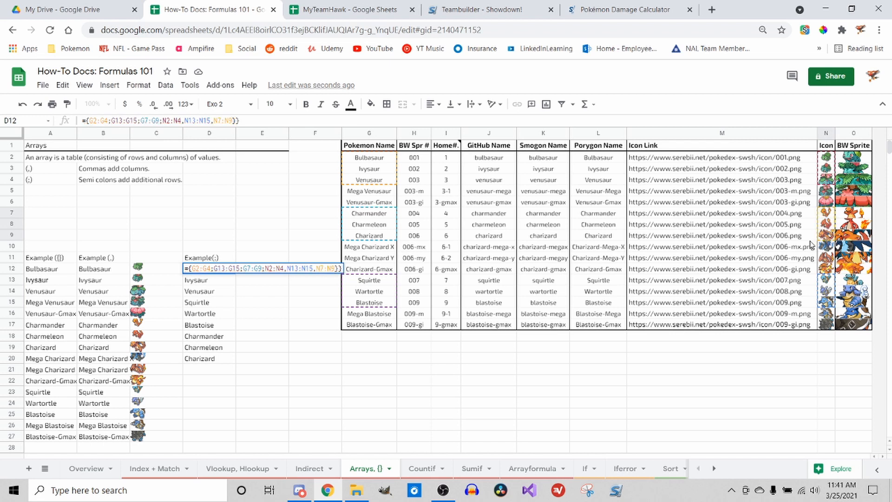
pyautogui.press('BackSpace')
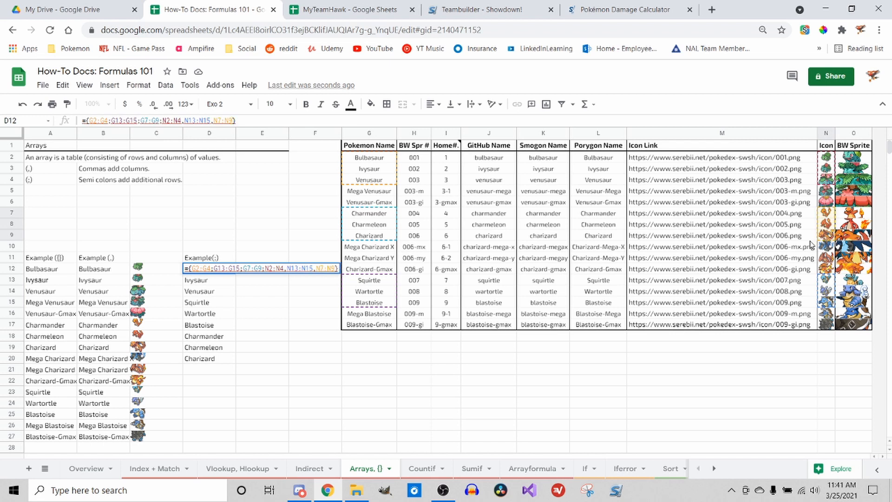
pyautogui.press('Return')
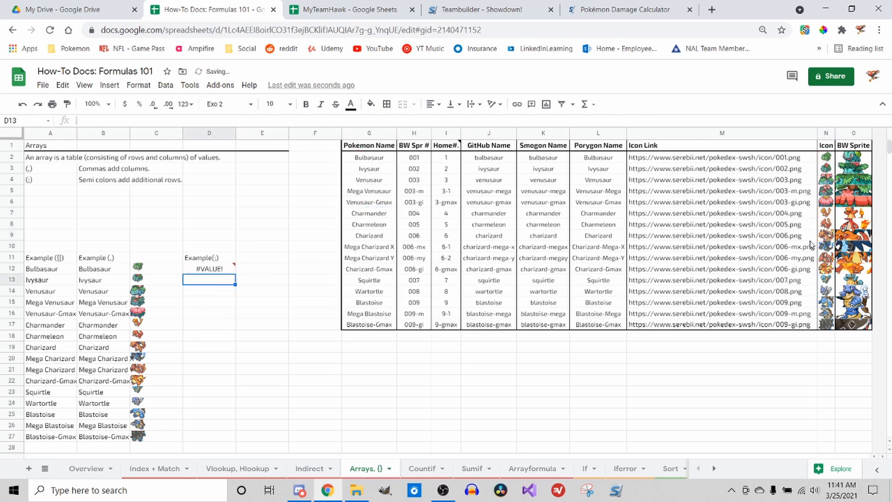
pyautogui.moveTo(209, 271)
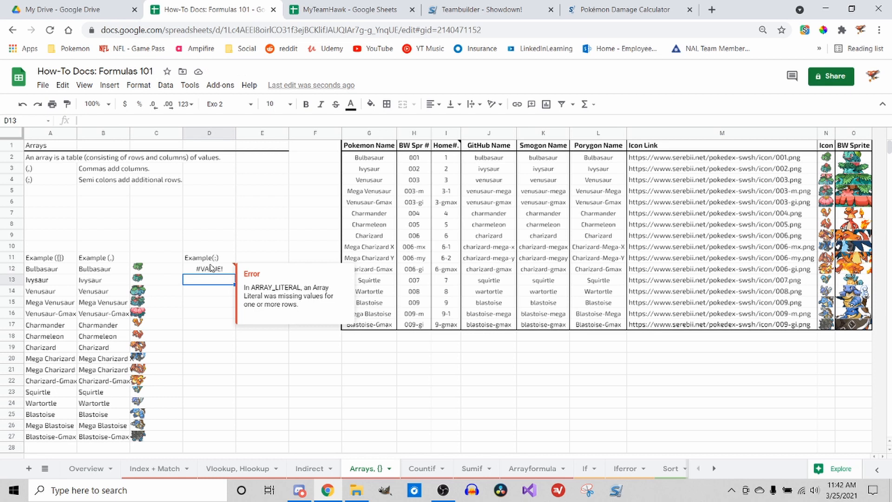
# - Enclose the name ranges and the icon ranges in D12 in separate inner braces, joined by a comma inside the outer array
pyautogui.click(211, 270)
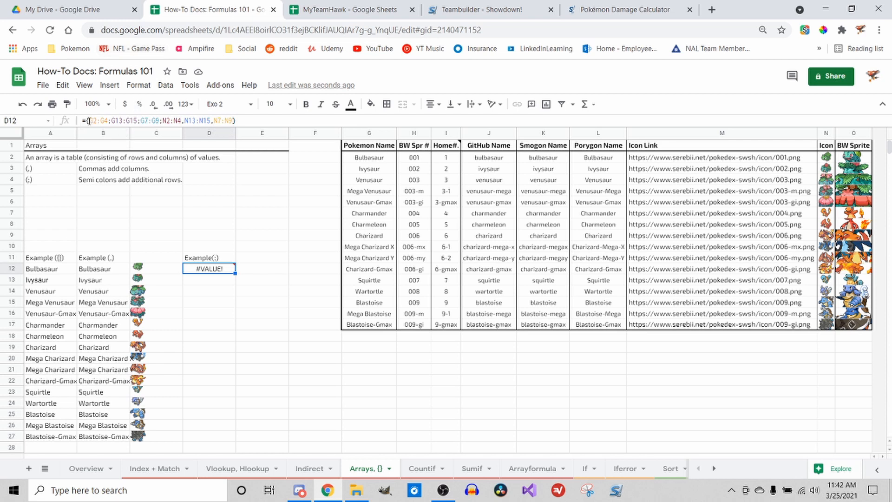
pyautogui.click(88, 121)
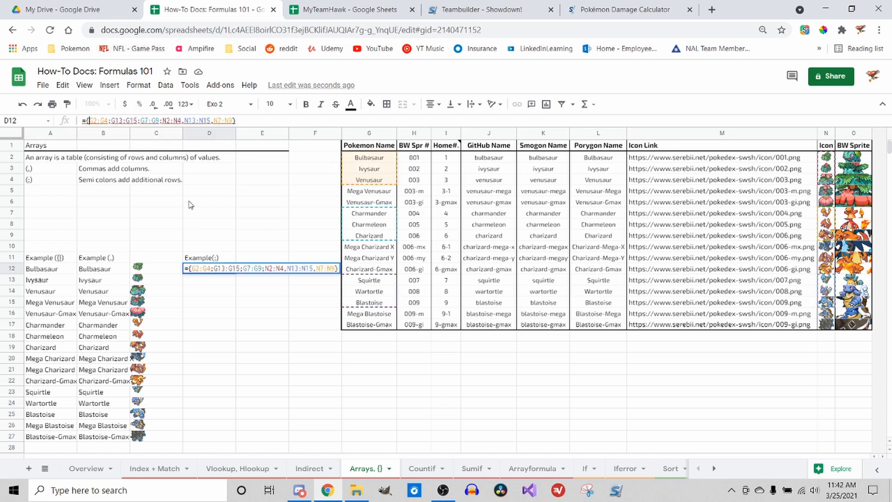
pyautogui.write('{')
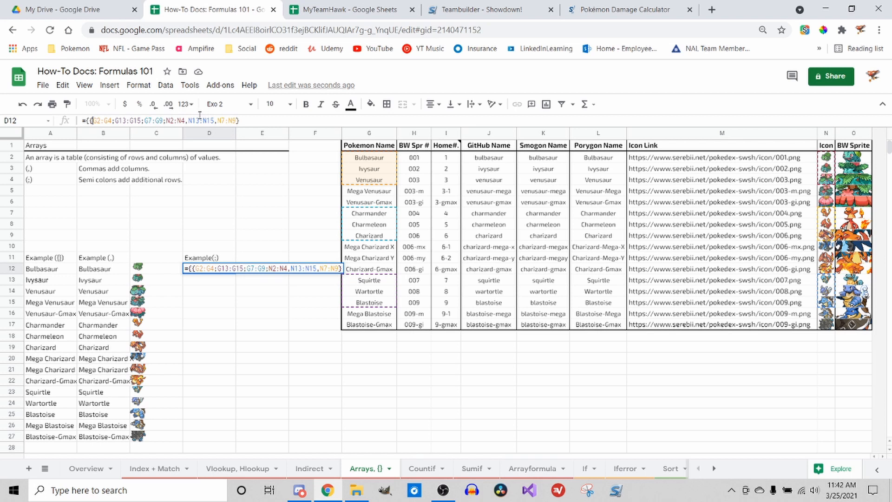
pyautogui.click(163, 122)
pyautogui.write('}')
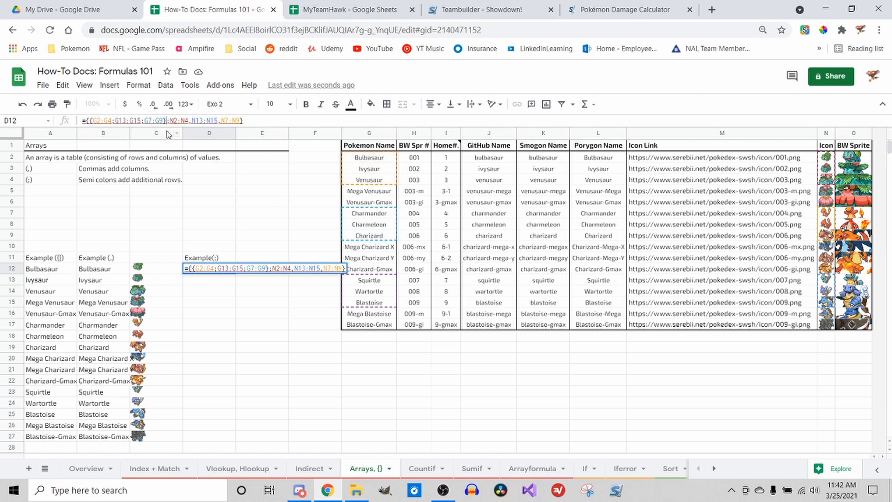
pyautogui.press('Delete')
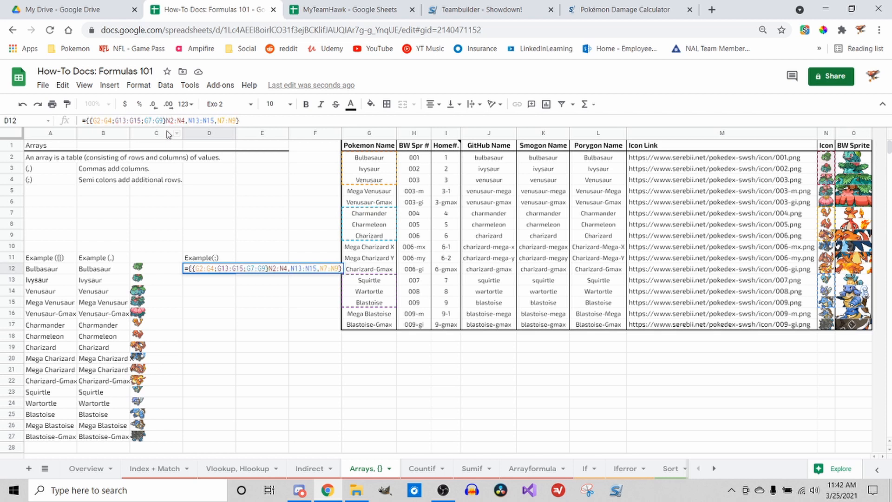
pyautogui.write(',{')
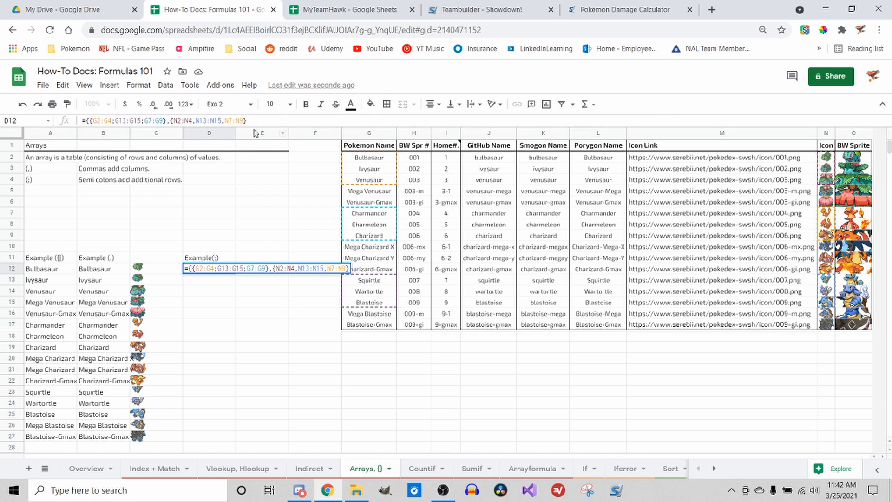
pyautogui.write('}')
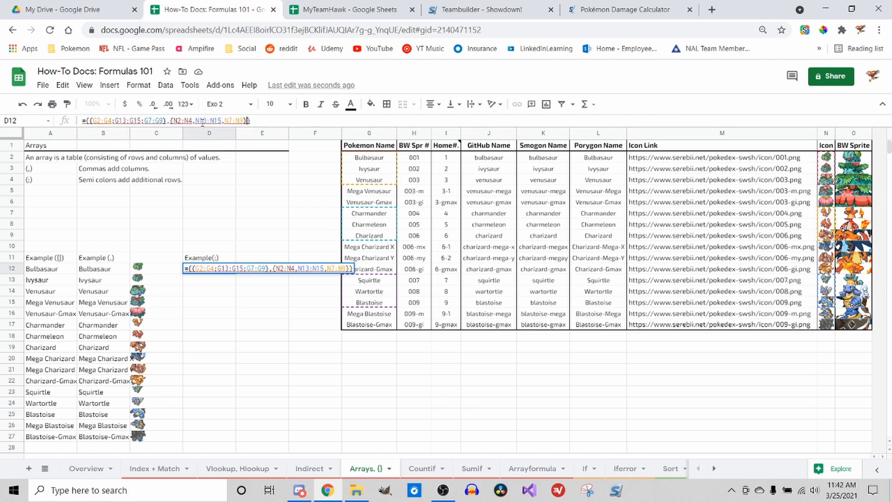
# - Replace the commas between the icon ranges with semicolons, entering ={{G2:G4;G13:G15;G7:G9},{N2:N4;N13:N15;N7:N9}} in D12
pyautogui.click(196, 120)
pyautogui.press('BackSpace')
pyautogui.write(';')
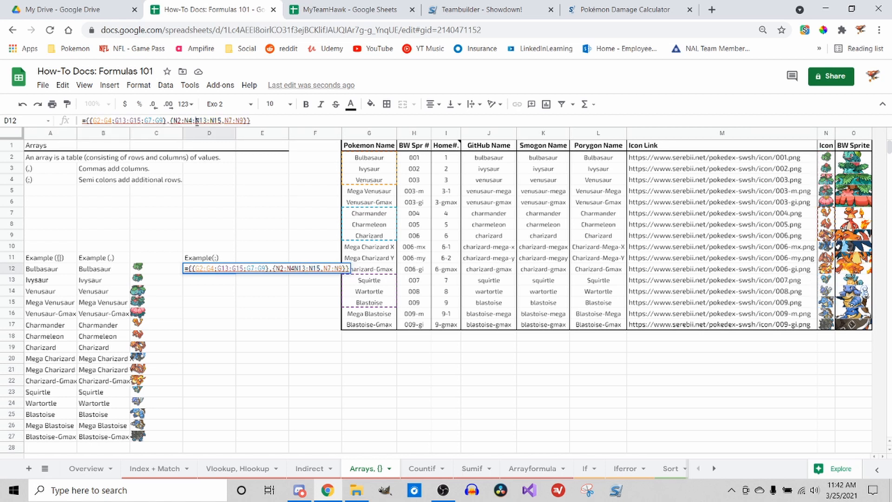
pyautogui.click(227, 120)
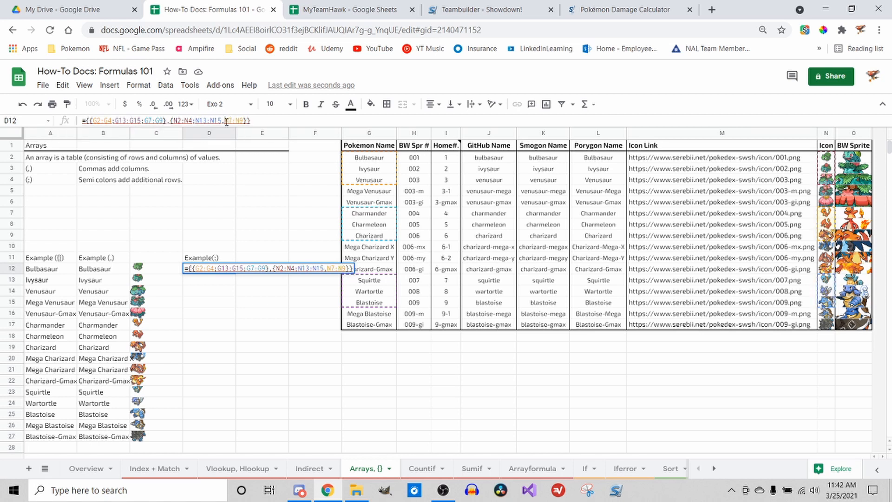
pyautogui.press('BackSpace')
pyautogui.write(';')
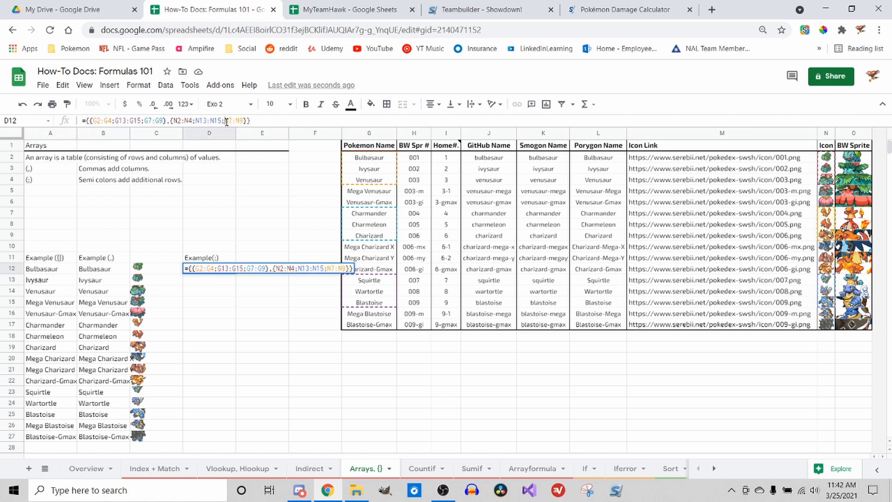
pyautogui.press('Return')
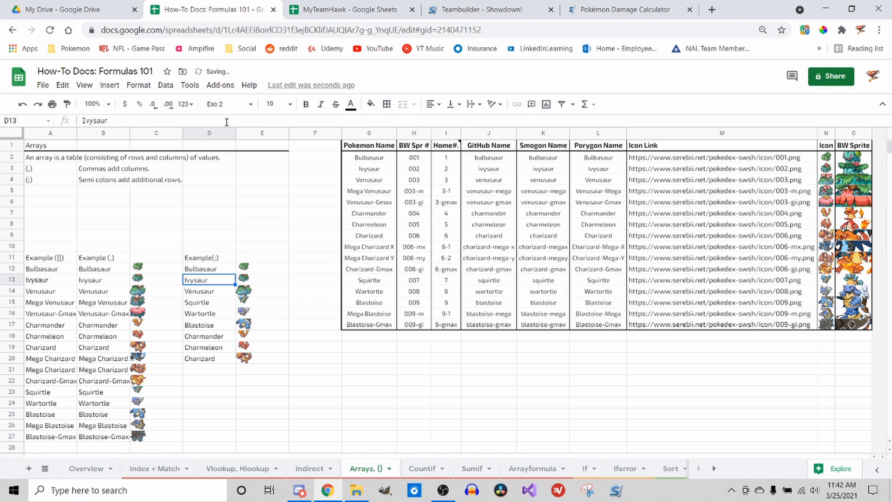
# - Try the D12 array without inner braces, as ={G2:G4;G13:G15;G7:G9,N2:N4;N13:N15;N7:N9}
pyautogui.click(229, 270)
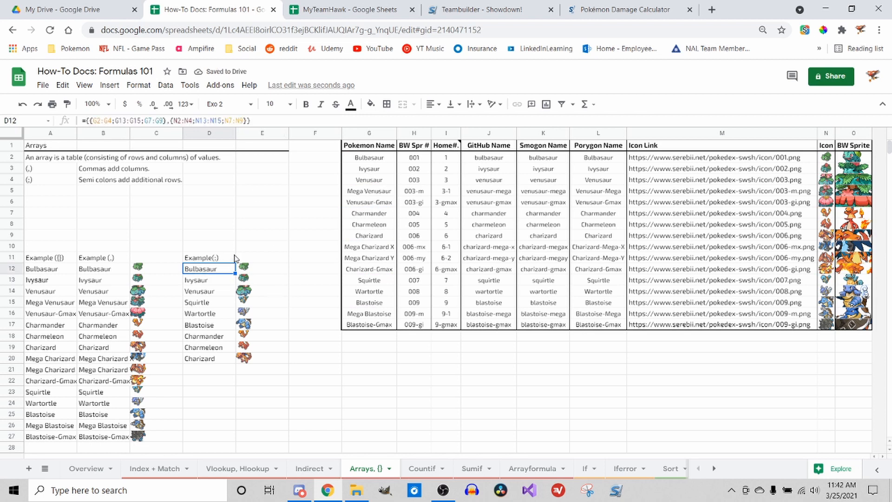
pyautogui.click(167, 120)
pyautogui.press('BackSpace')
pyautogui.write(',')
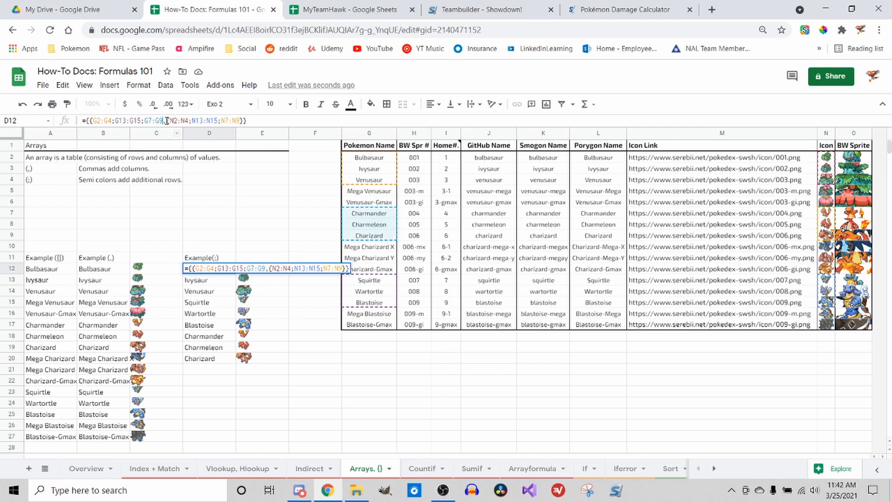
pyautogui.press('Delete')
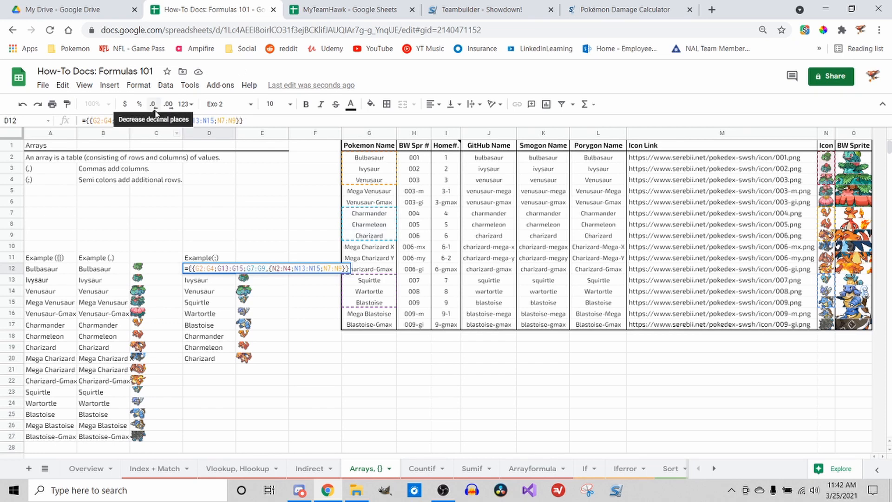
pyautogui.click(89, 120)
pyautogui.press('BackSpace')
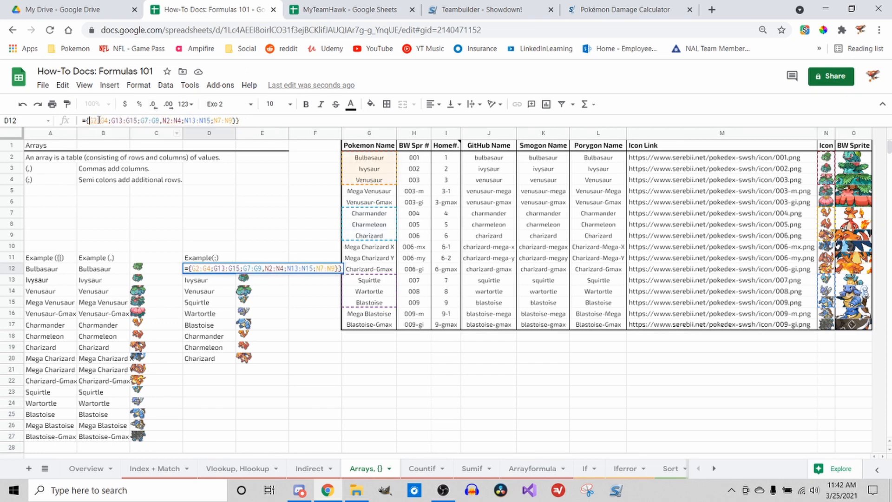
pyautogui.click(254, 121)
pyautogui.press('Return')
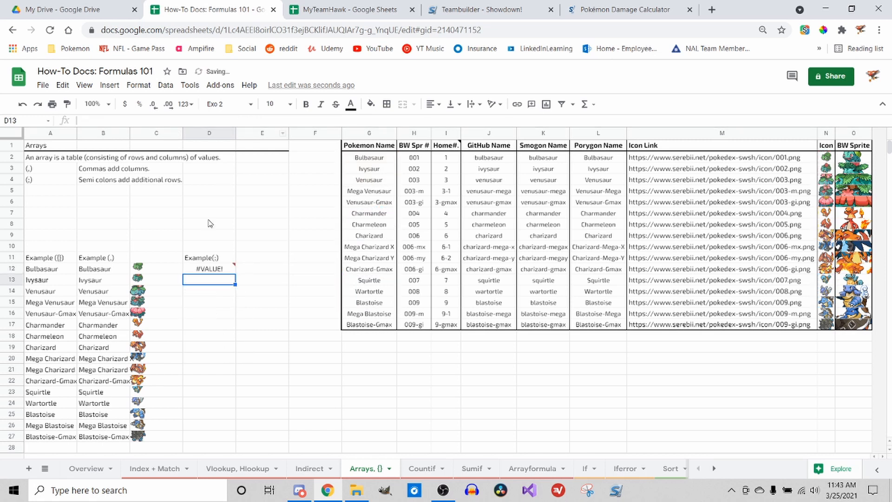
# - Try D12 as two arrays without an outer pair of braces: ={G2:G4;G13:G15;G7:G9},{N2:N4;N13:N15;N7:N9}
pyautogui.click(206, 270)
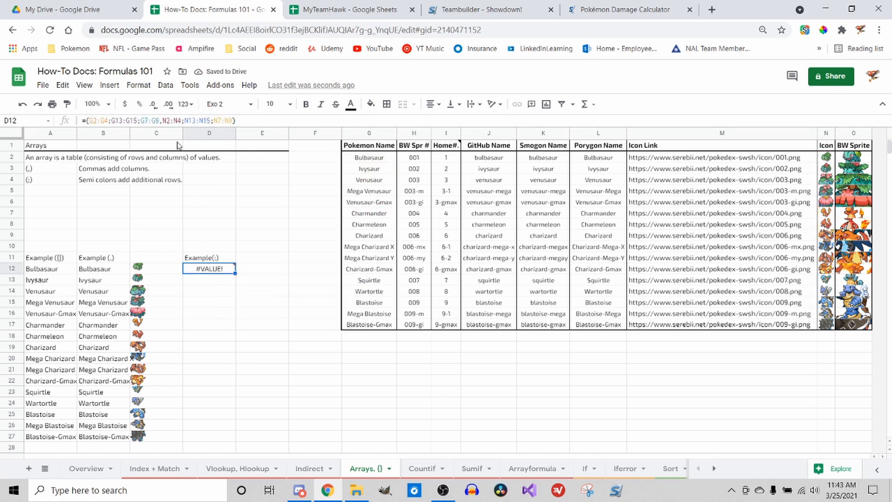
pyautogui.click(158, 121)
pyautogui.write('}')
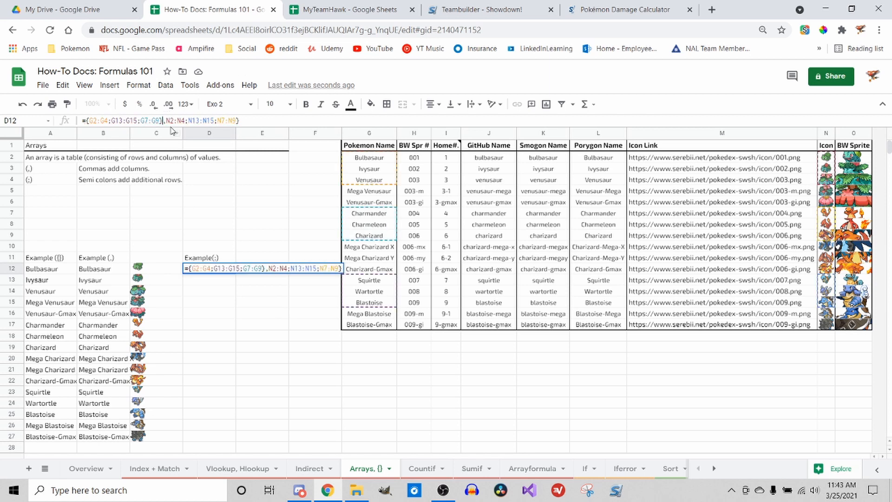
pyautogui.press('Right')
pyautogui.write('{')
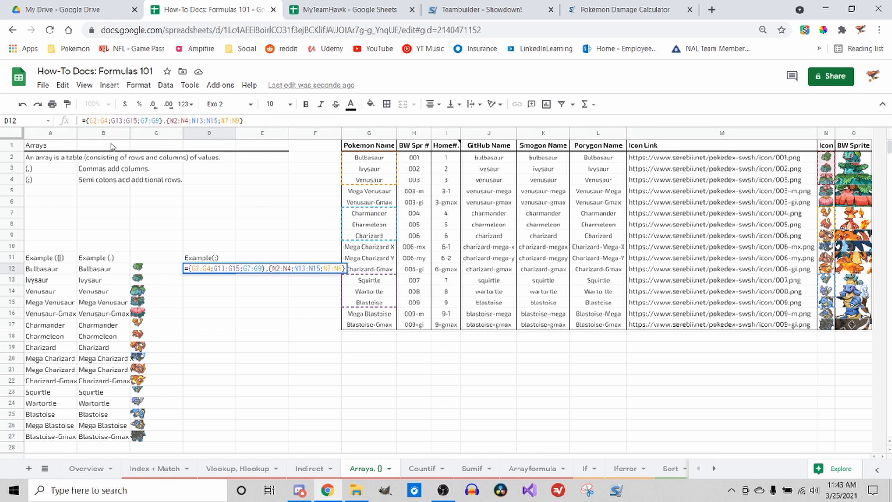
pyautogui.press('Return')
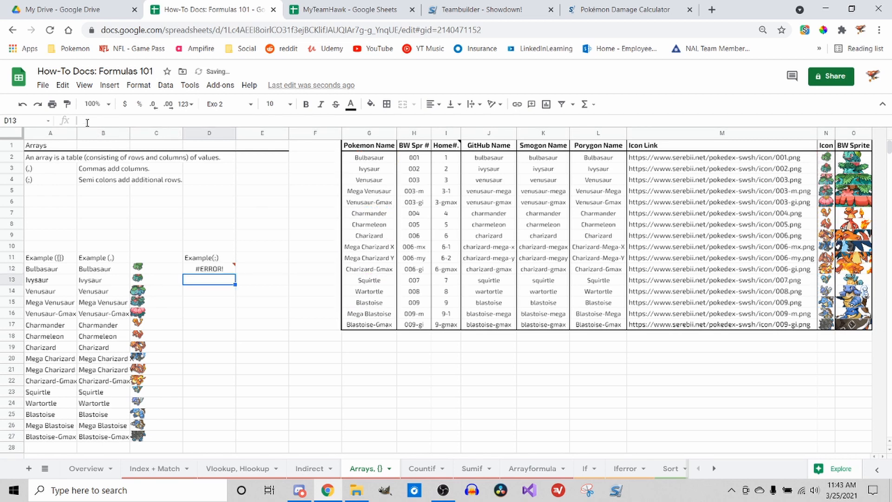
# - Restore the outer braces in D12 so it reads ={{G2:G4;G13:G15;G7:G9},{N2:N4;N13:N15;N7:N9}}
pyautogui.press('Up')
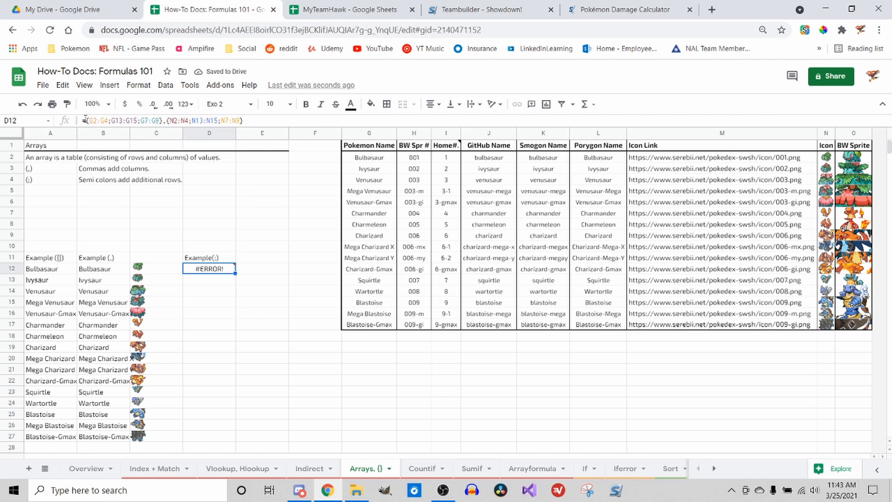
pyautogui.click(87, 122)
pyautogui.write('{')
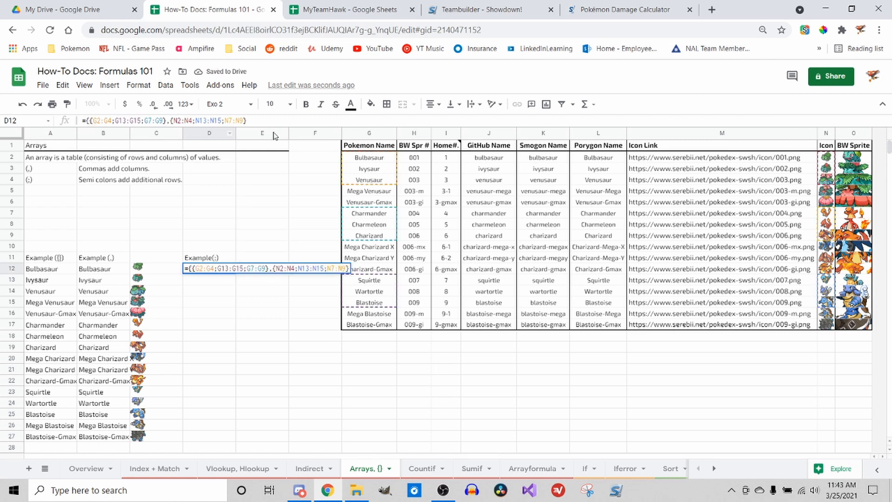
pyautogui.write('}')
pyautogui.press('Return')
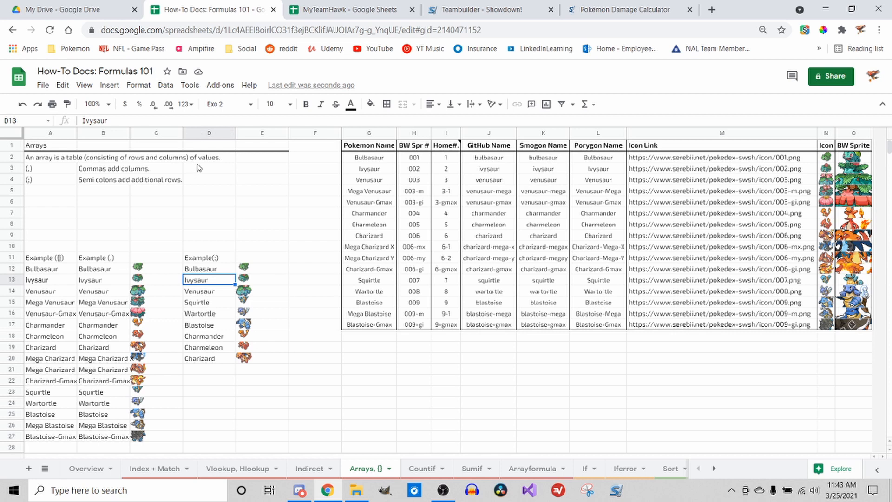
# - Begin a VLOOKUP in F12 with D12 as the search key and the array {G2:G17,N2:N17} as its range
pyautogui.click(294, 273)
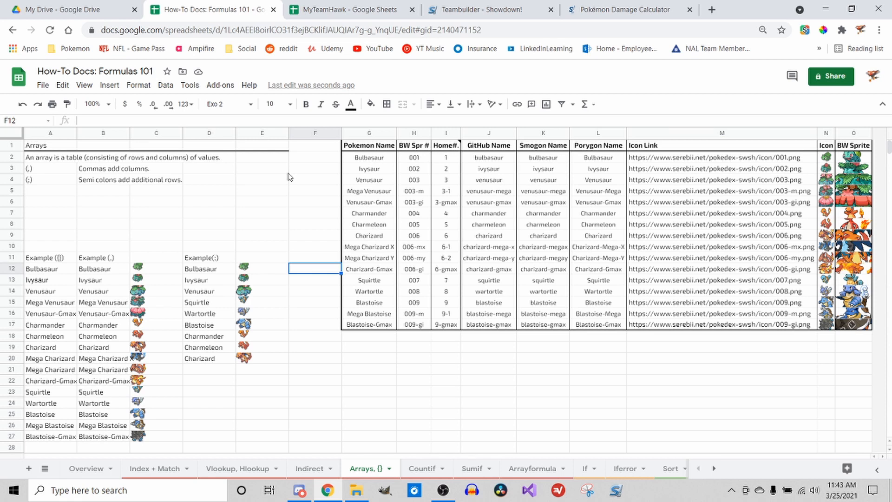
pyautogui.write('=vlookup')
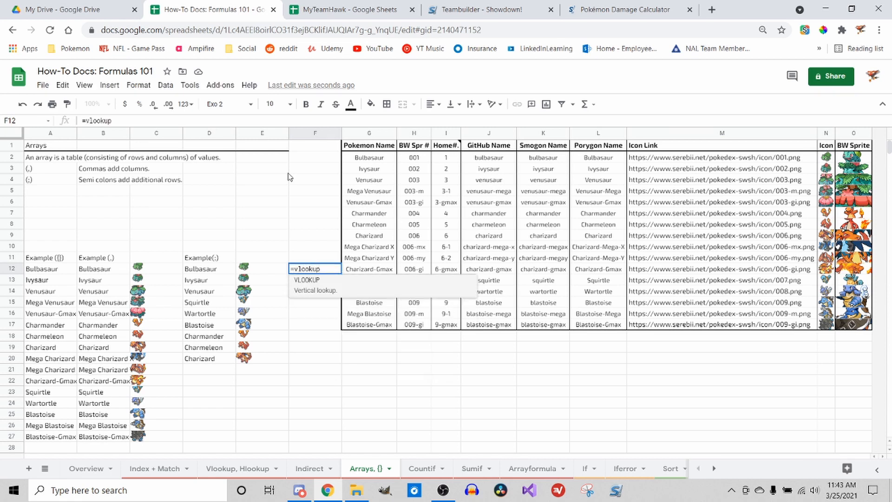
pyautogui.write('(')
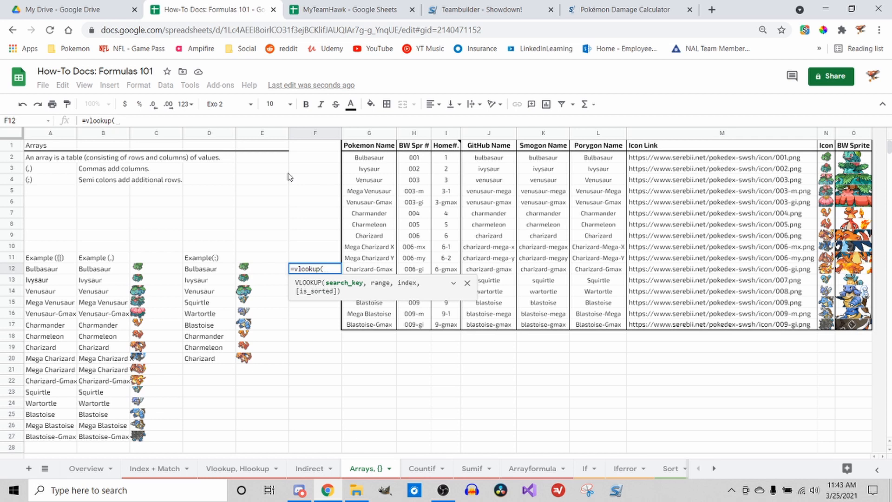
pyautogui.click(226, 271)
pyautogui.write(',')
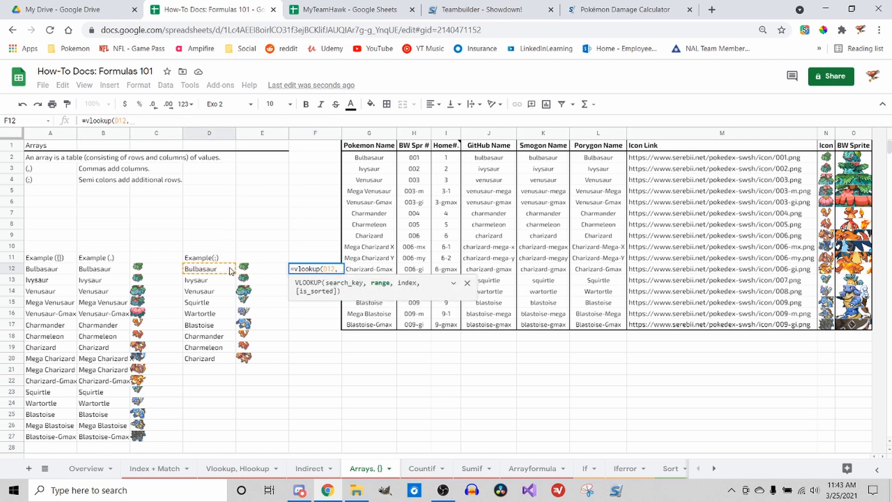
pyautogui.write('{')
pyautogui.moveTo(385, 164); pyautogui.dragTo(381, 328)
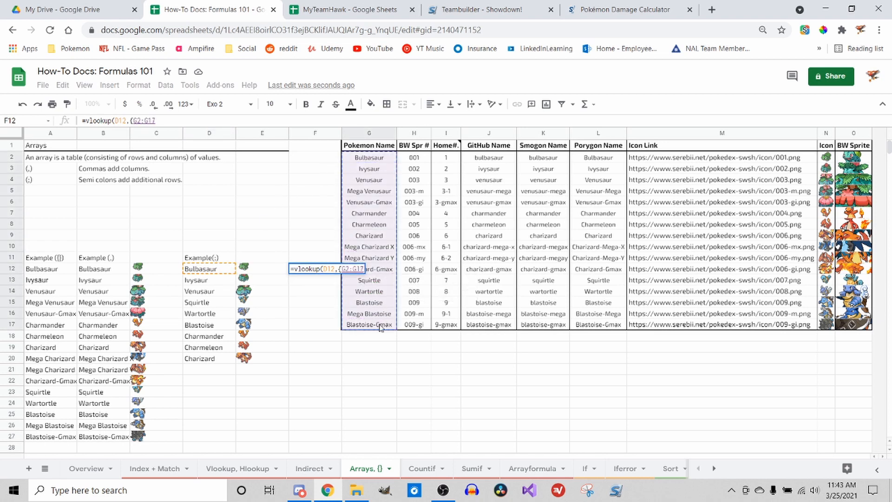
pyautogui.write(',')
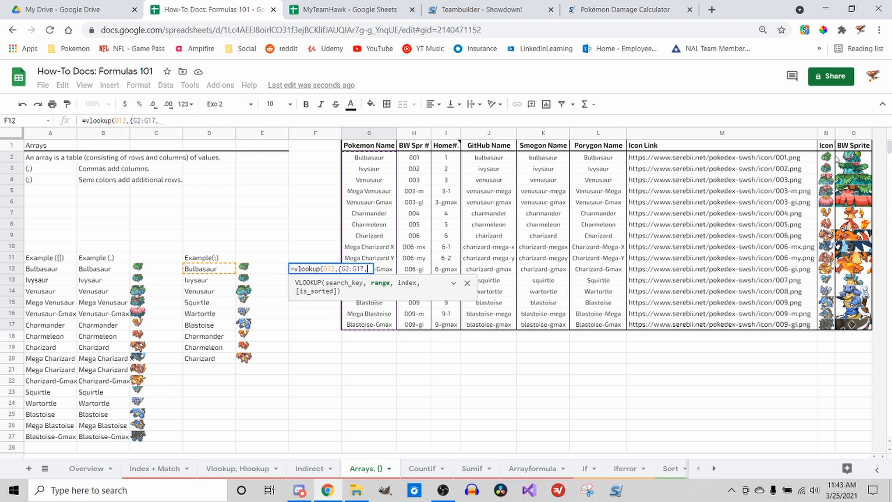
pyautogui.moveTo(829, 160); pyautogui.dragTo(827, 324)
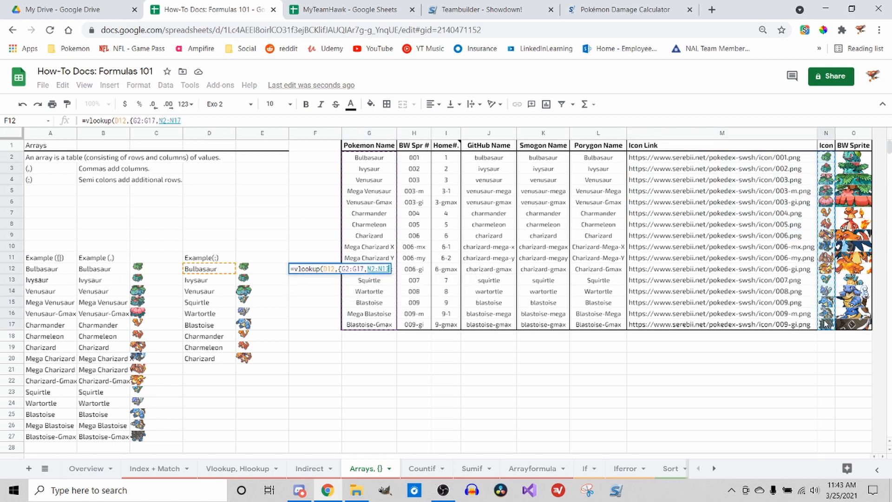
pyautogui.write('}')
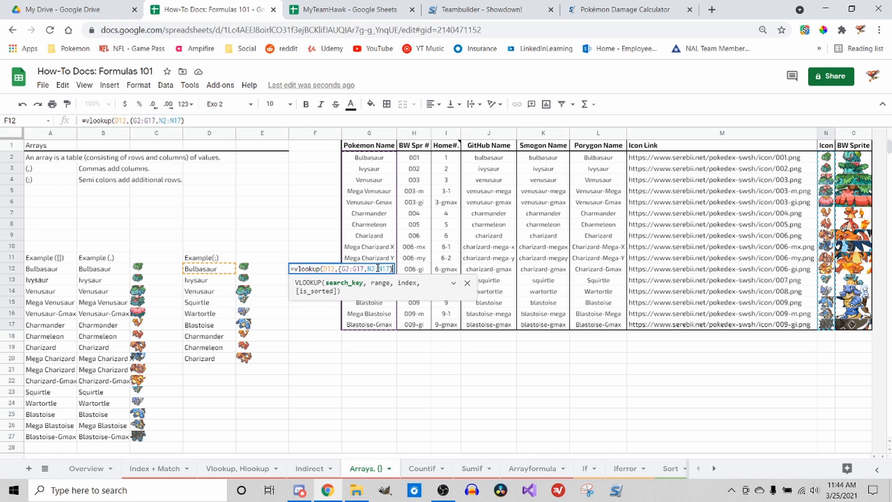
# - Complete the F12 VLOOKUP with column index 2 and is_sorted set to false
pyautogui.write(',')
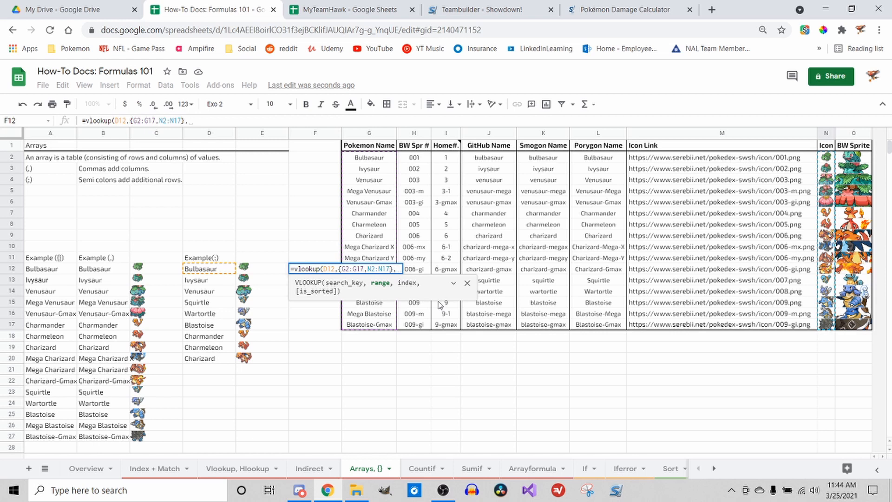
pyautogui.write('2')
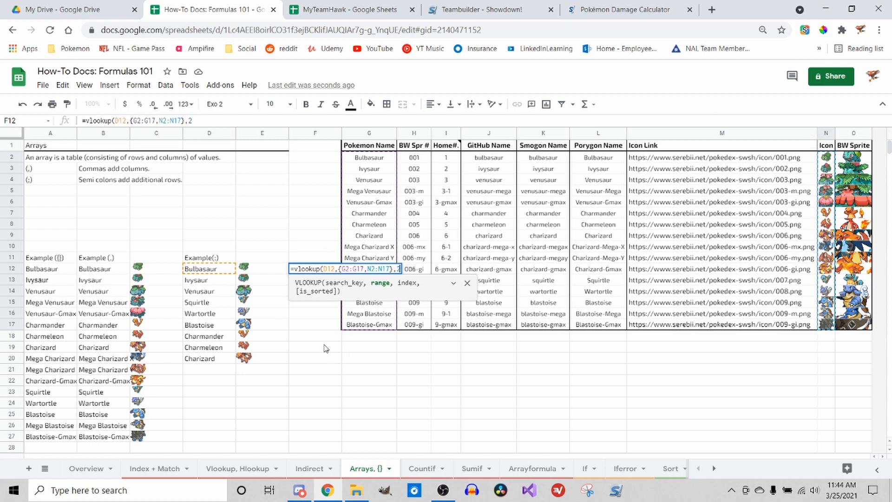
pyautogui.write(',false')
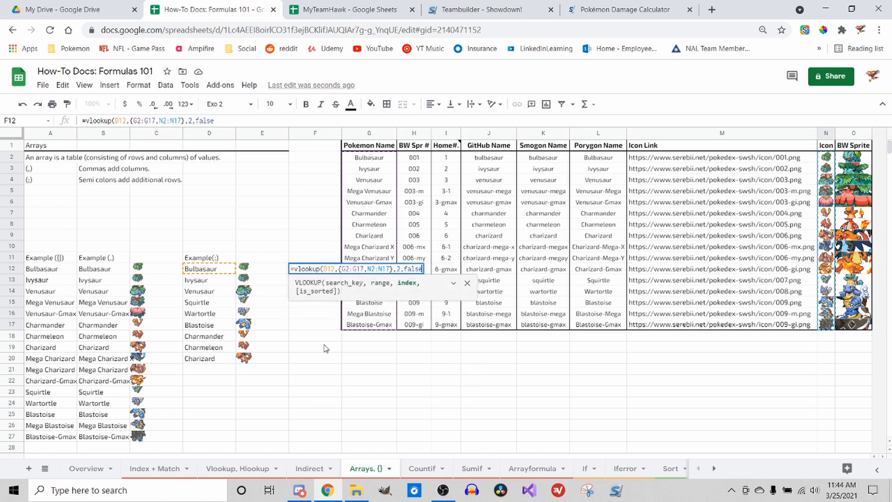
pyautogui.write(')')
pyautogui.press('Return')
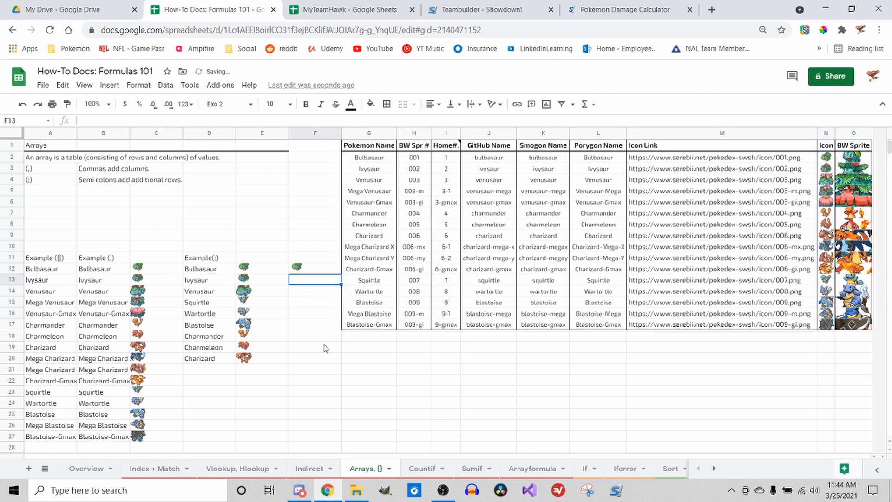
# - Make the Pokemon Name range in the F12 formula absolute, as $G$2:$G$17
pyautogui.click(296, 270)
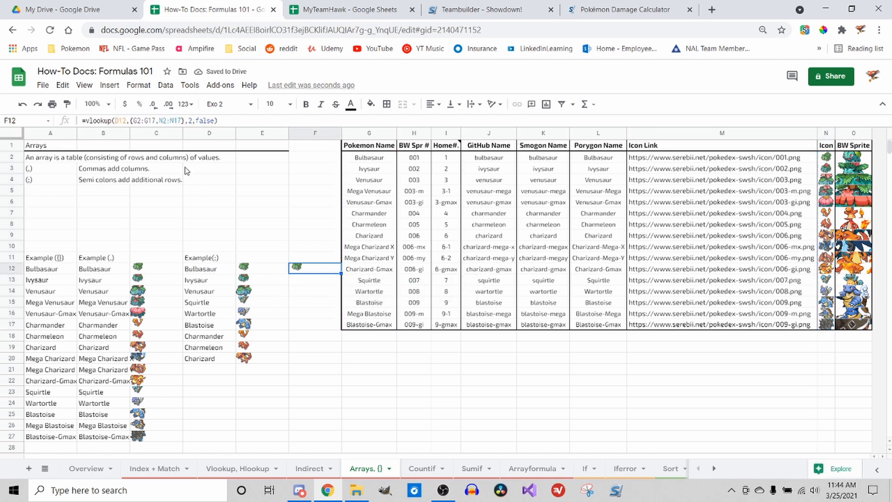
pyautogui.click(132, 120)
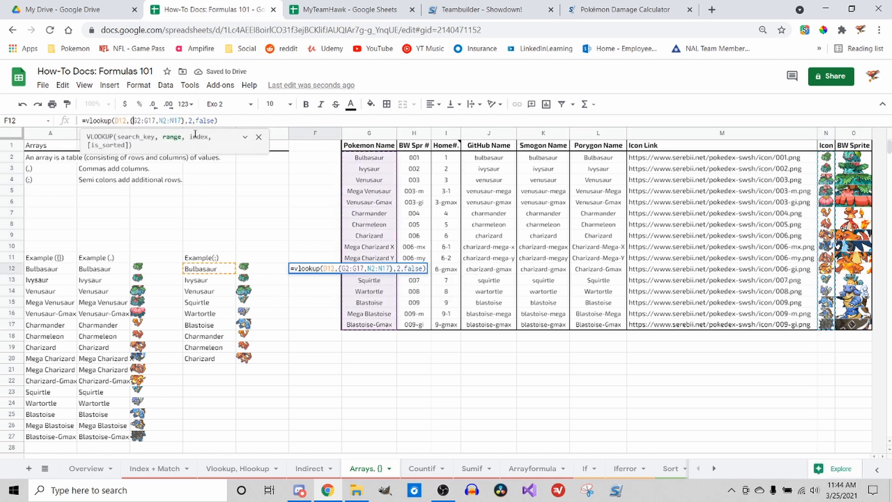
pyautogui.write('$')
pyautogui.press('Right')
pyautogui.write('$')
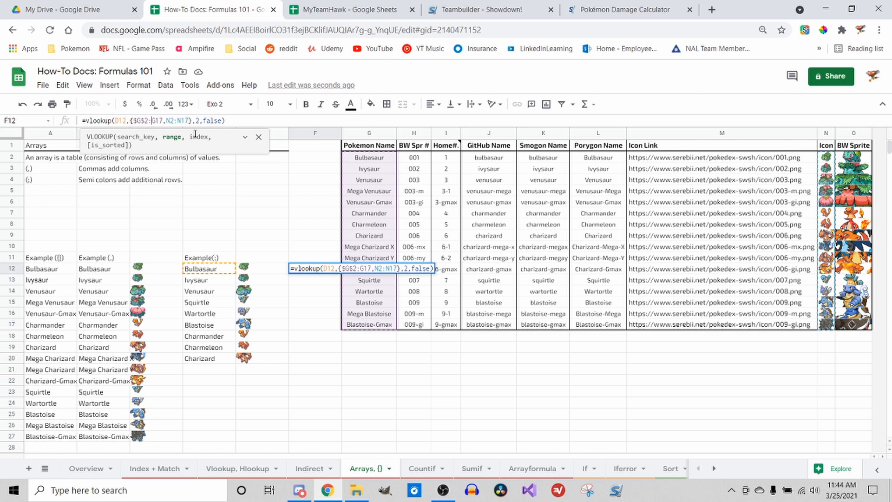
pyautogui.press('Delete')
pyautogui.write('$')
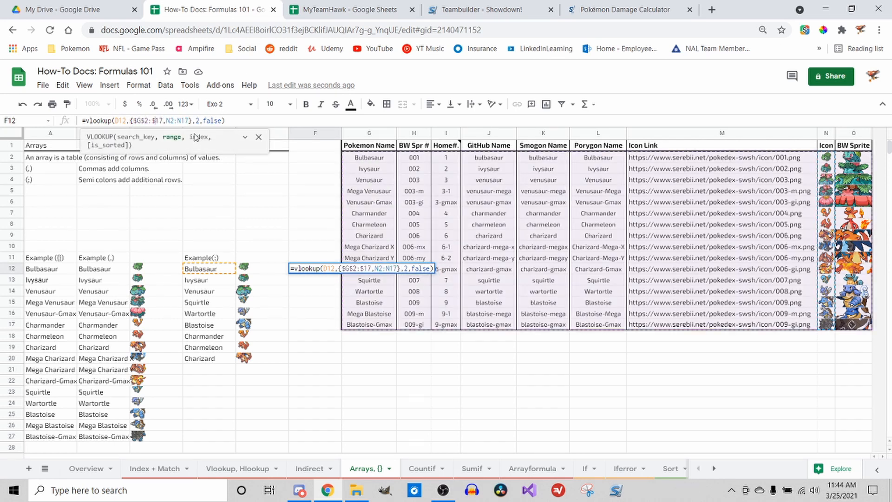
pyautogui.write('G$')
pyautogui.press('Right')
pyautogui.press('Right')
pyautogui.press('Right')
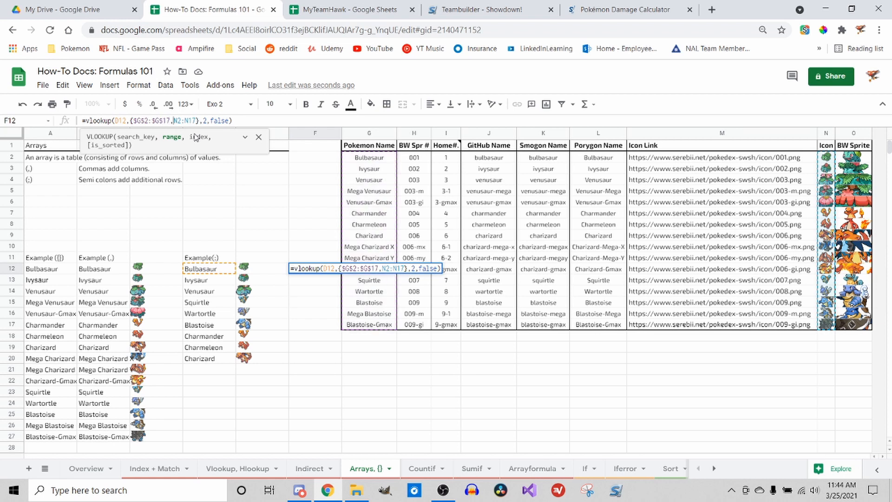
# - Make the icon range in the F12 formula absolute, as $N$2:$N$17, and commit the formula
pyautogui.write('$')
pyautogui.press('Right')
pyautogui.write('$G$')
pyautogui.press('Right')
pyautogui.write('$')
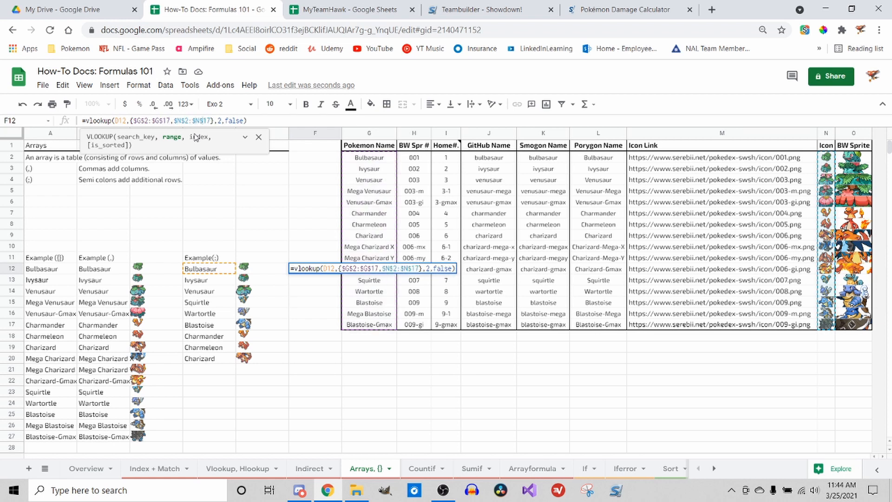
pyautogui.press('Return')
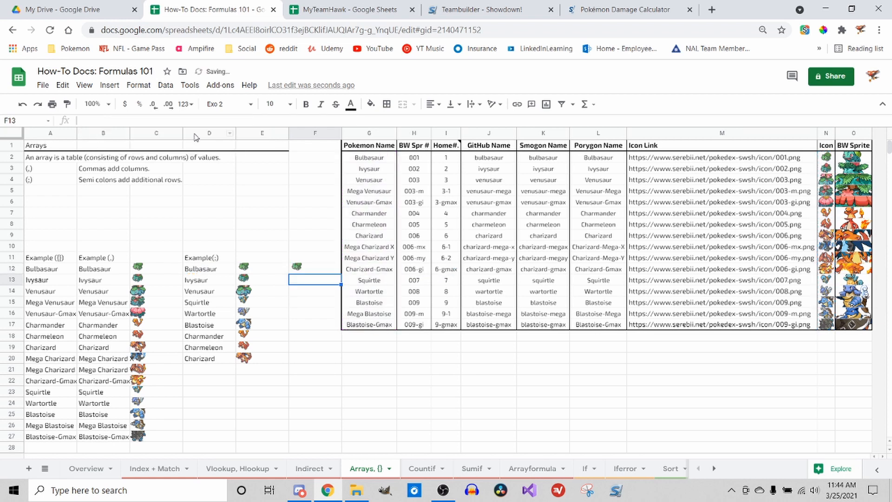
# - Fill the VLOOKUP formula from F12 down through F20
pyautogui.click(321, 269)
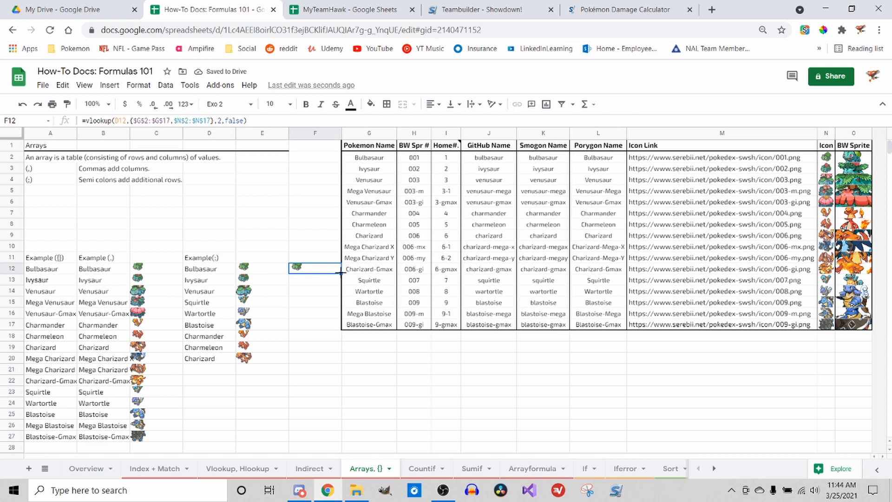
pyautogui.moveTo(341, 274); pyautogui.dragTo(328, 359)
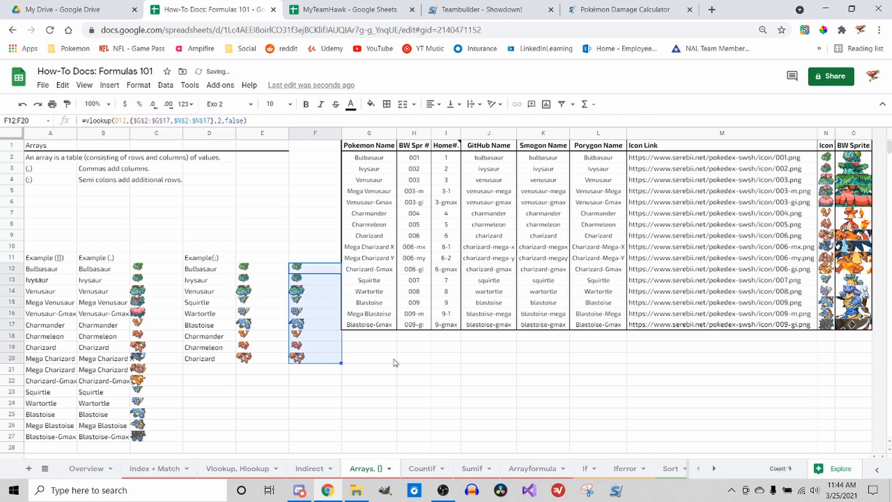
pyautogui.click(392, 361)
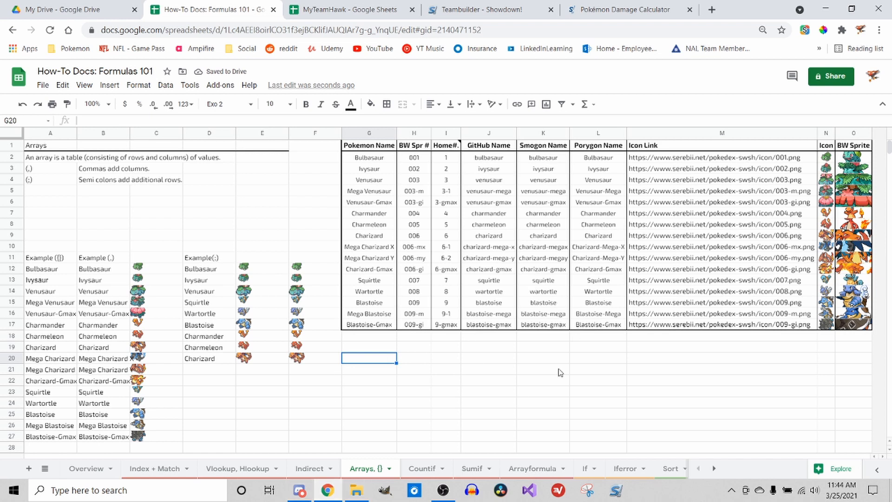
# - On the Countif sheet, enter =countif(H19:H21,G19:G21="bulbasaur") in A12
pyautogui.click(422, 467)
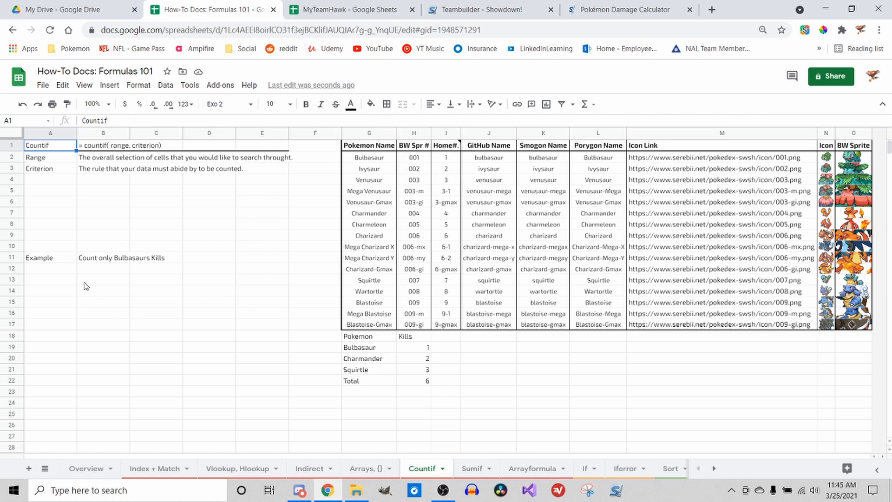
pyautogui.click(71, 270)
pyautogui.write('=')
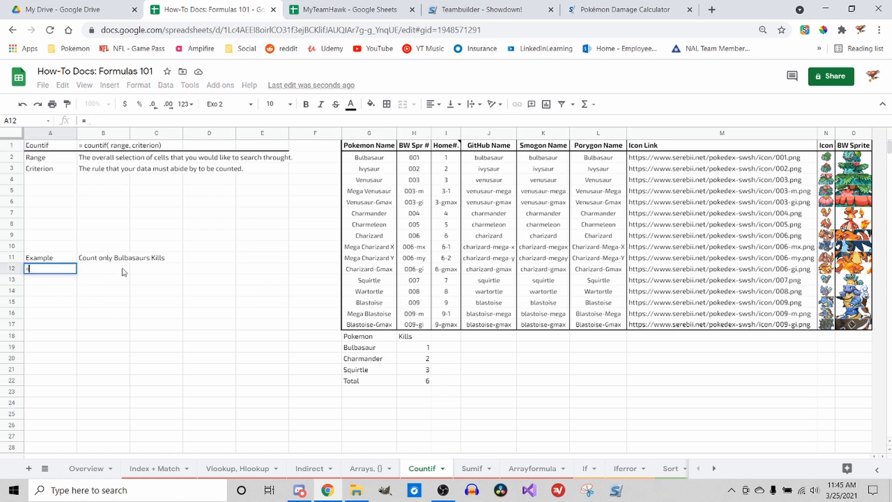
pyautogui.write('countif(')
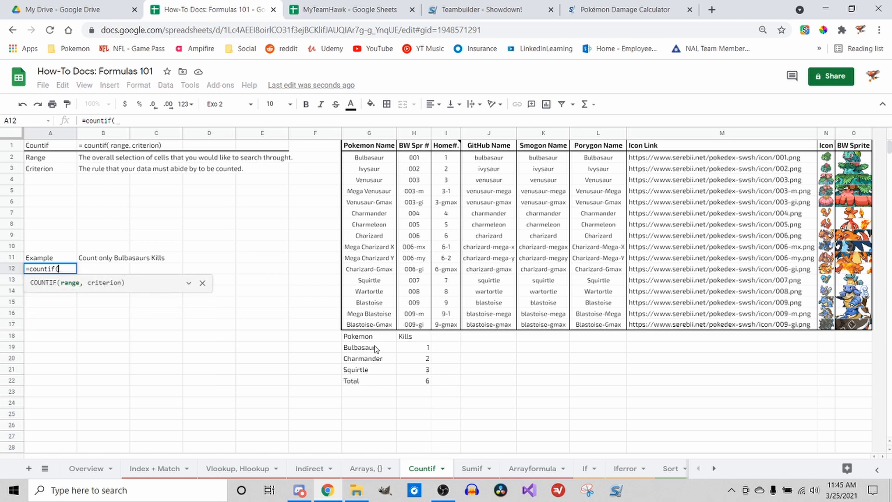
pyautogui.moveTo(412, 349); pyautogui.dragTo(420, 373)
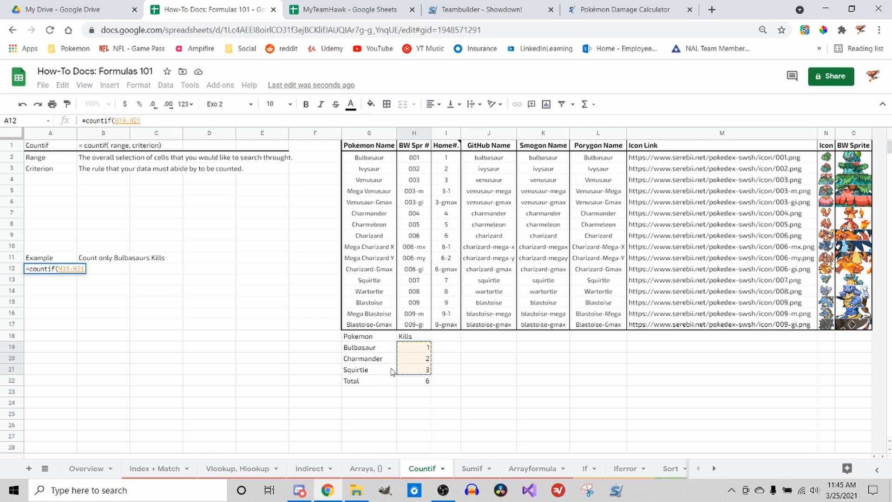
pyautogui.write(',')
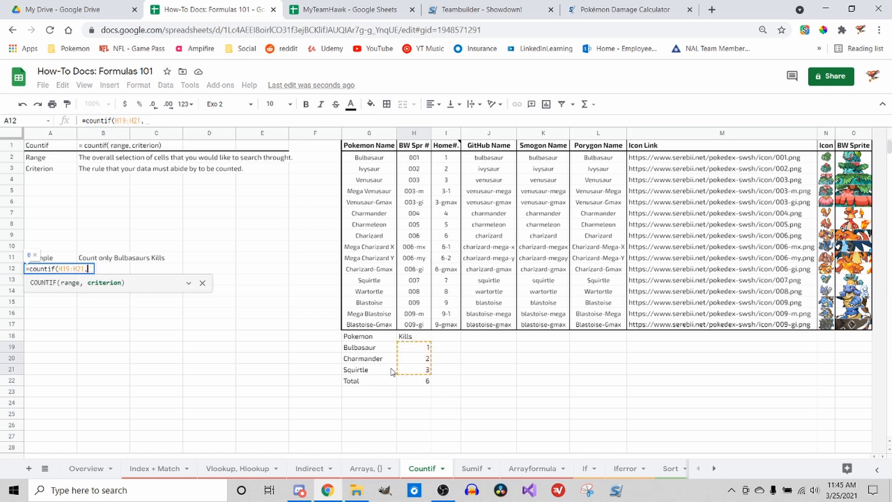
pyautogui.click(375, 350)
pyautogui.moveTo(374, 349); pyautogui.dragTo(372, 379)
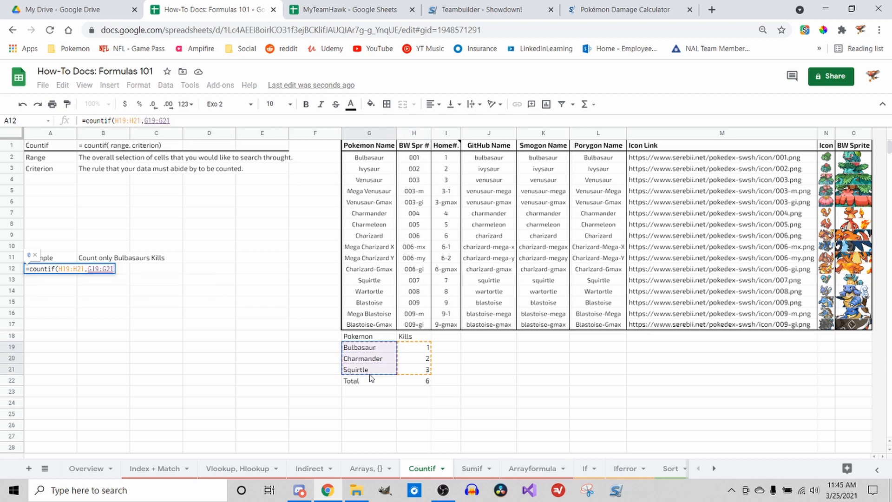
pyautogui.write('="bu')
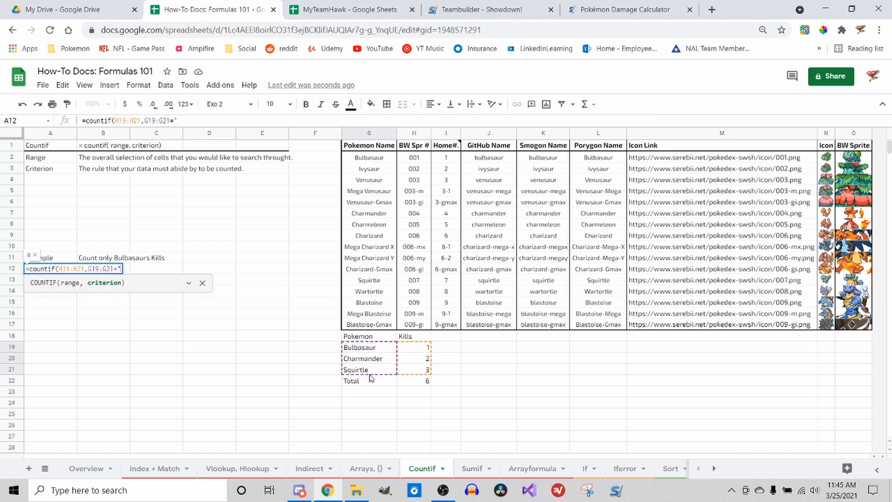
pyautogui.write('lbasaur')
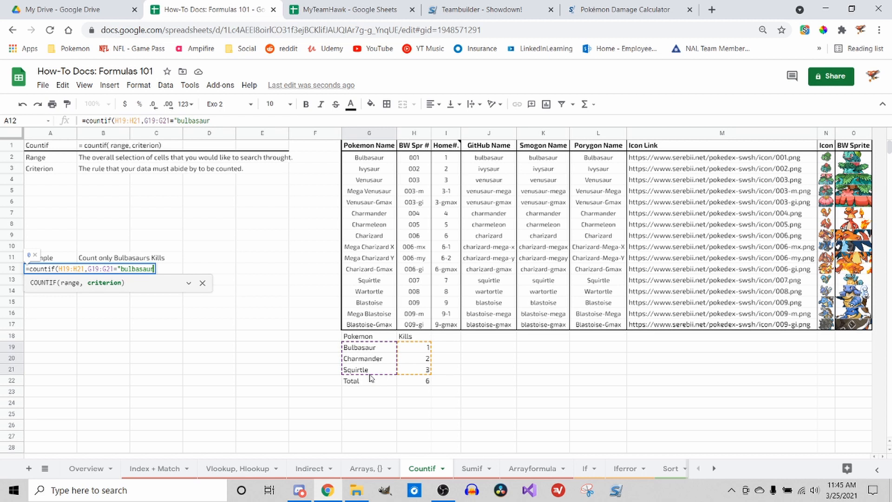
pyautogui.write('")')
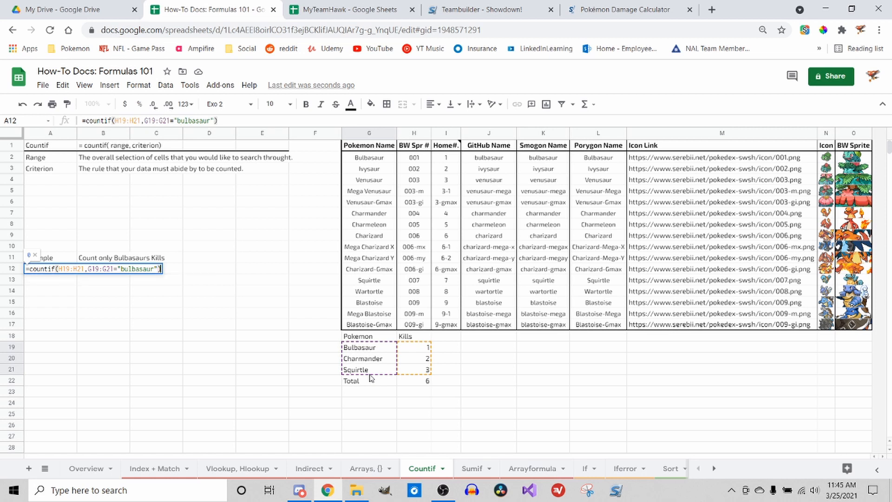
pyautogui.press('Return')
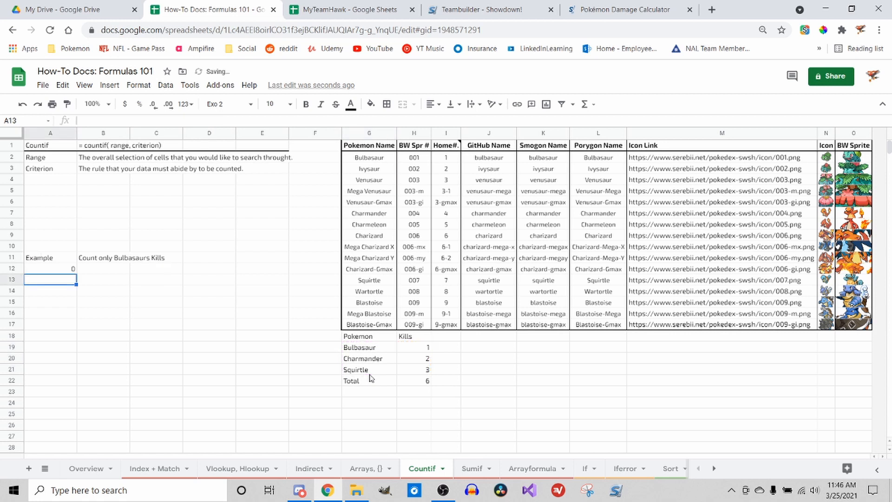
# - Examine the COUNTIF formula in A12 and read the function's expanded syntax help
pyautogui.click(74, 269)
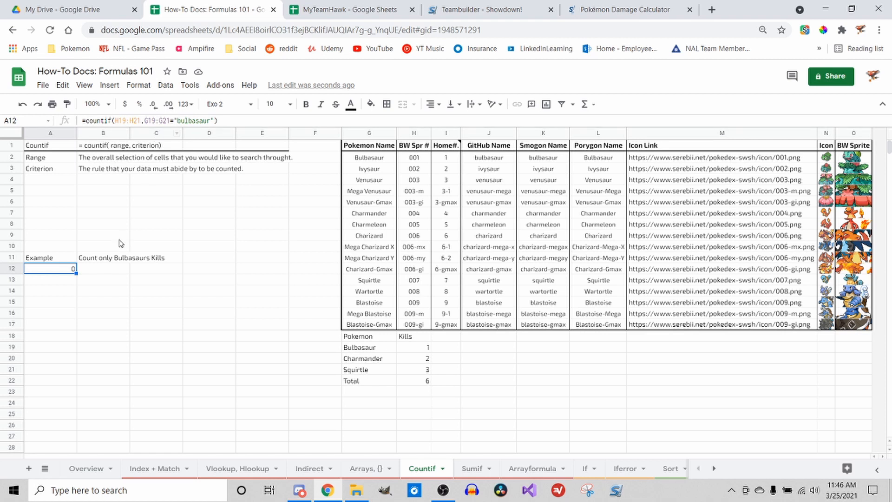
pyautogui.doubleClick(70, 263)
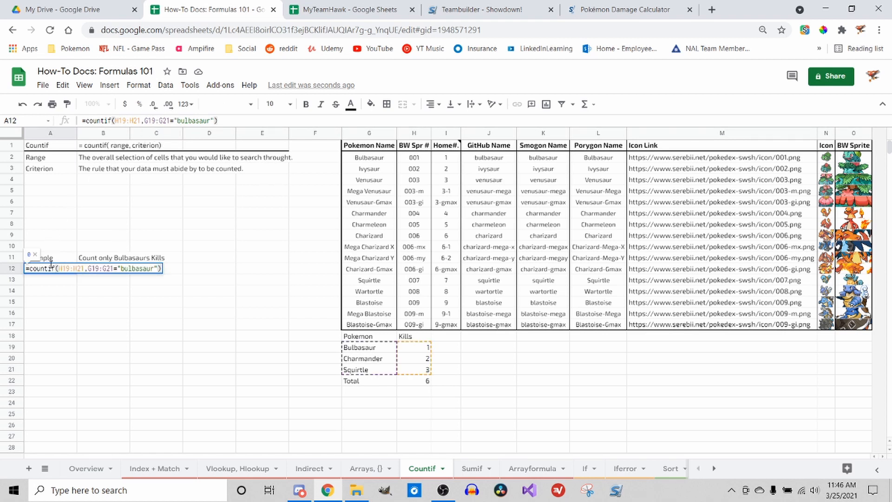
pyautogui.click(57, 268)
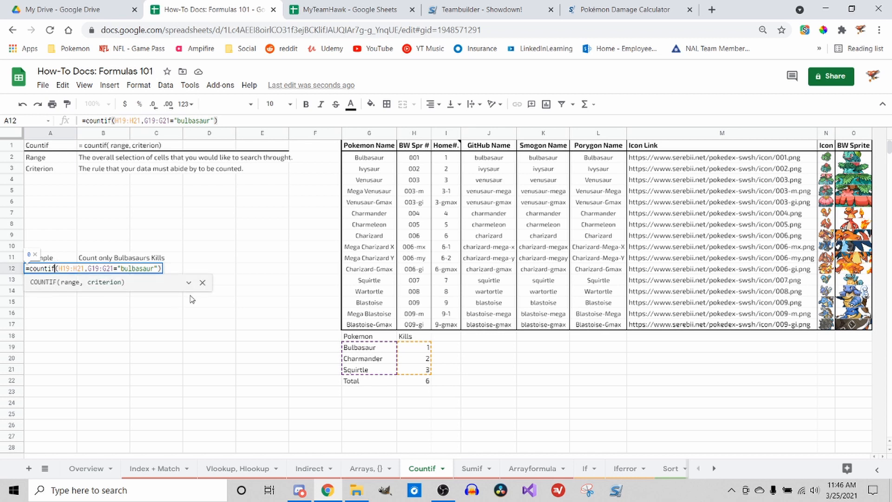
pyautogui.click(189, 283)
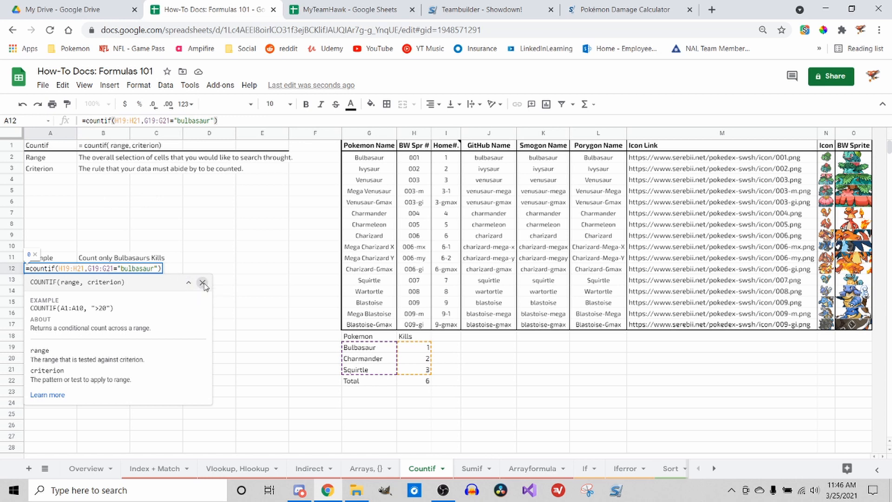
pyautogui.click(203, 283)
pyautogui.click(189, 281)
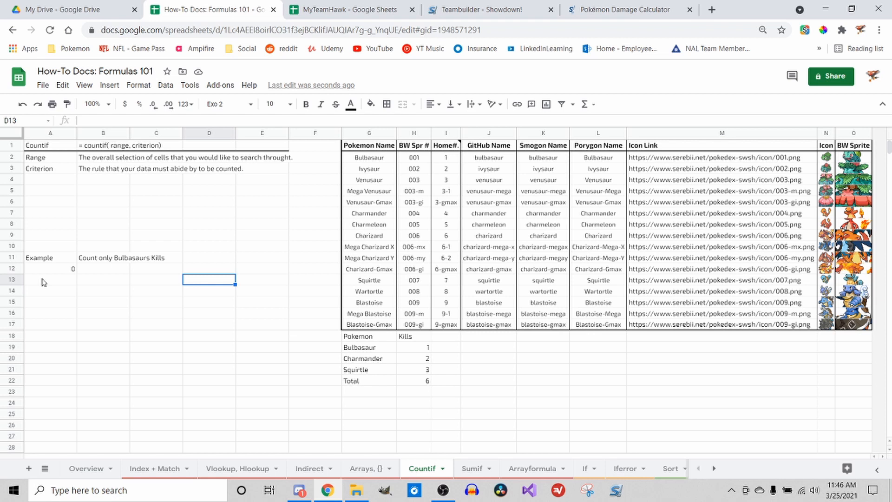
# - Replace the formula in A12 with =countif(G2:G21,"bulbasaur")
pyautogui.click(70, 269)
pyautogui.press('Delete')
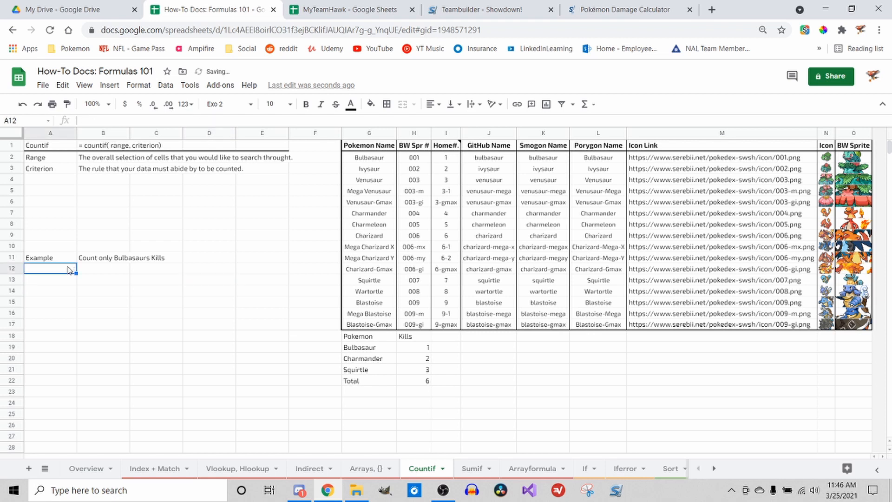
pyautogui.write('=coun')
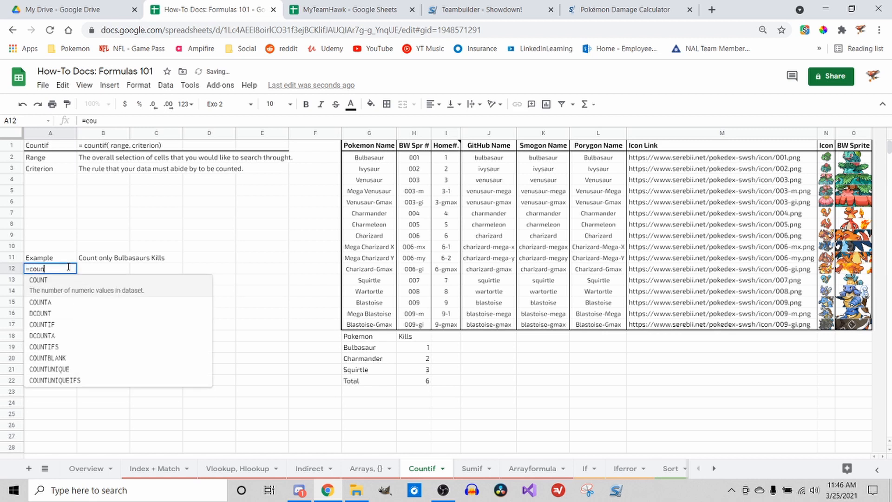
pyautogui.write('tif(')
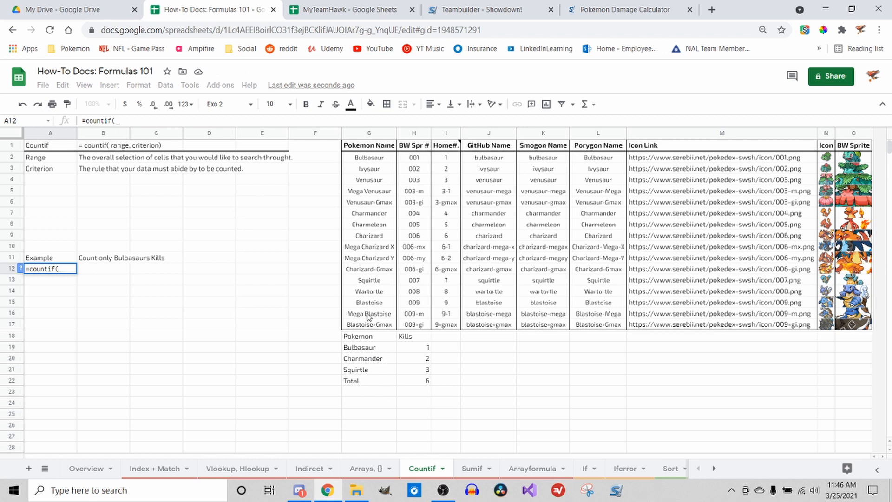
pyautogui.click(386, 159)
pyautogui.moveTo(385, 159); pyautogui.dragTo(383, 373)
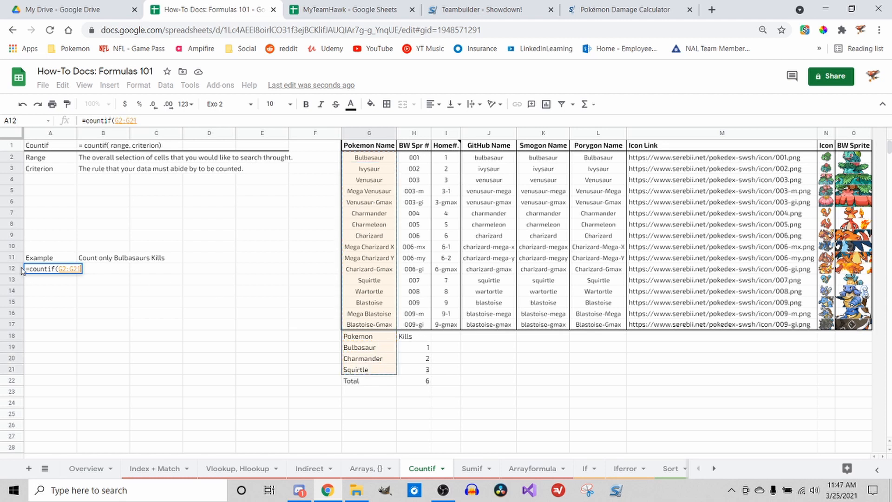
pyautogui.write(',')
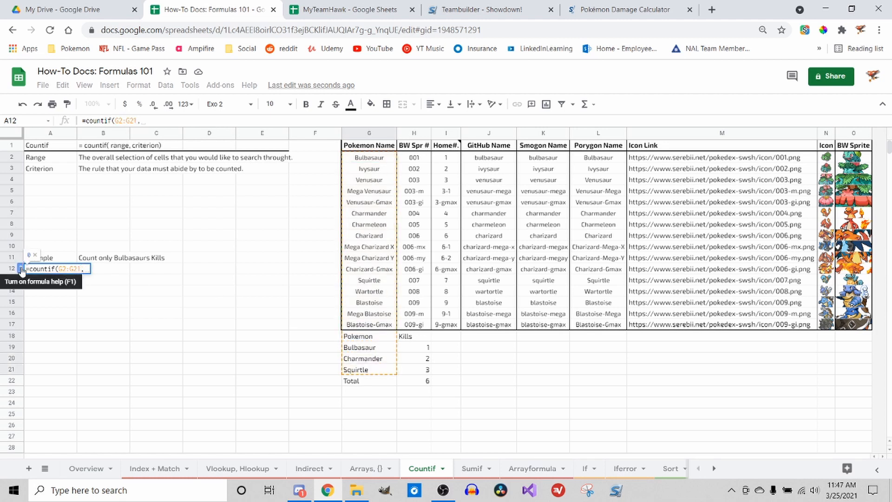
pyautogui.write('"b')
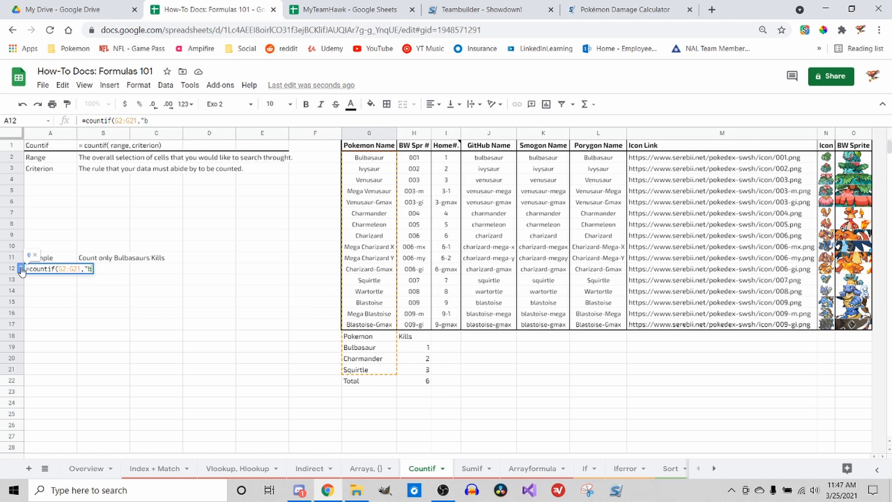
pyautogui.write('ulbasaur"')
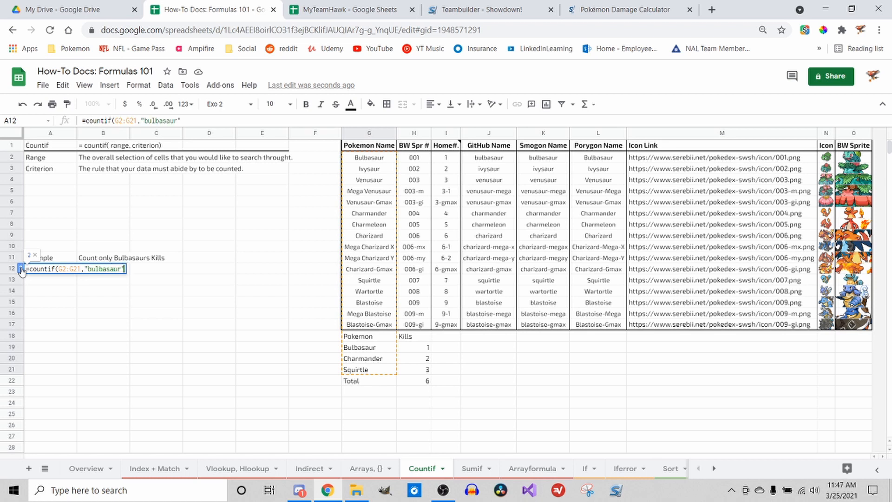
pyautogui.write(')')
pyautogui.press('Return')
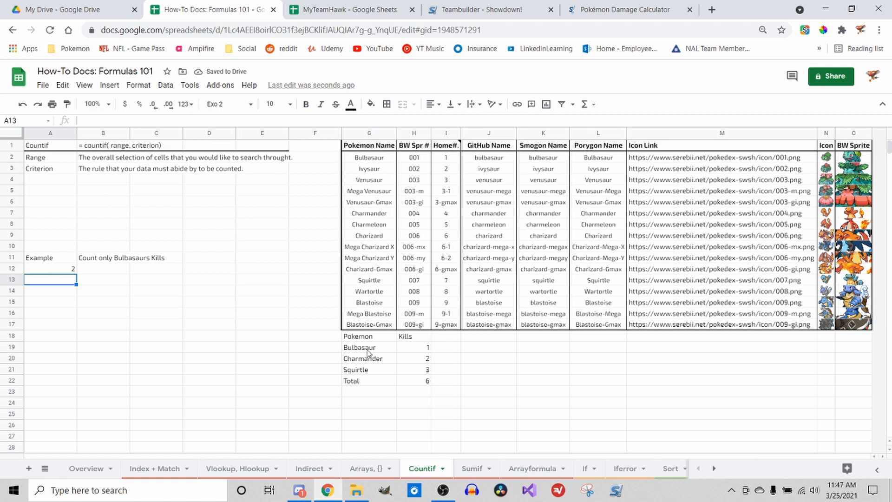
# - Review the COUNTIF formula in A12
pyautogui.click(54, 271)
pyautogui.rightClick(53, 271)
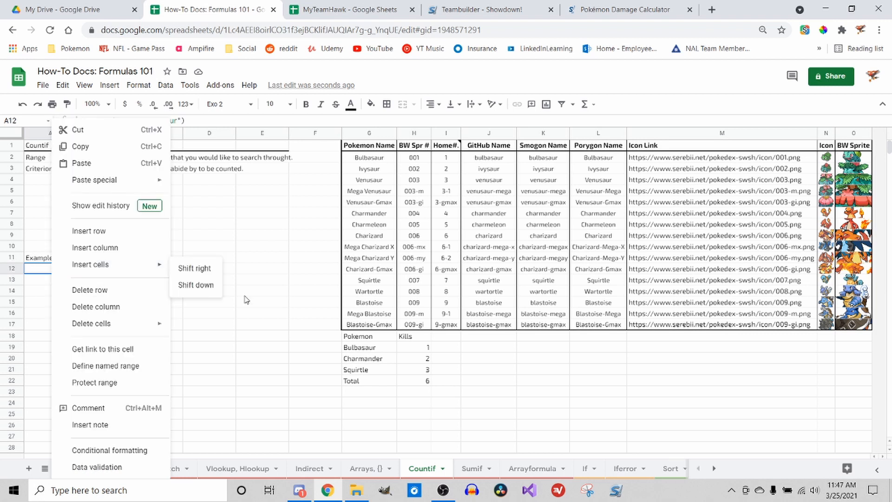
pyautogui.click(246, 300)
pyautogui.click(36, 269)
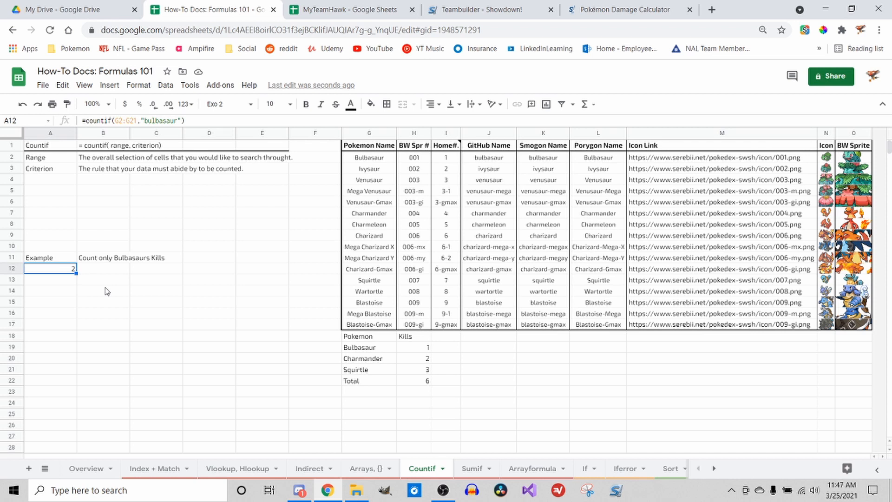
pyautogui.click(203, 194)
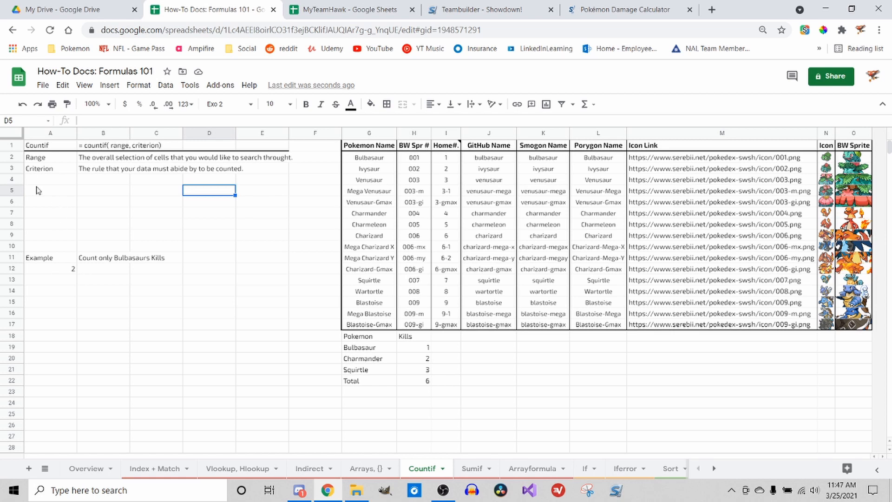
# - On the Sumif sheet, correct the typo in the B2 range description so it ends with "search through."
pyautogui.click(466, 468)
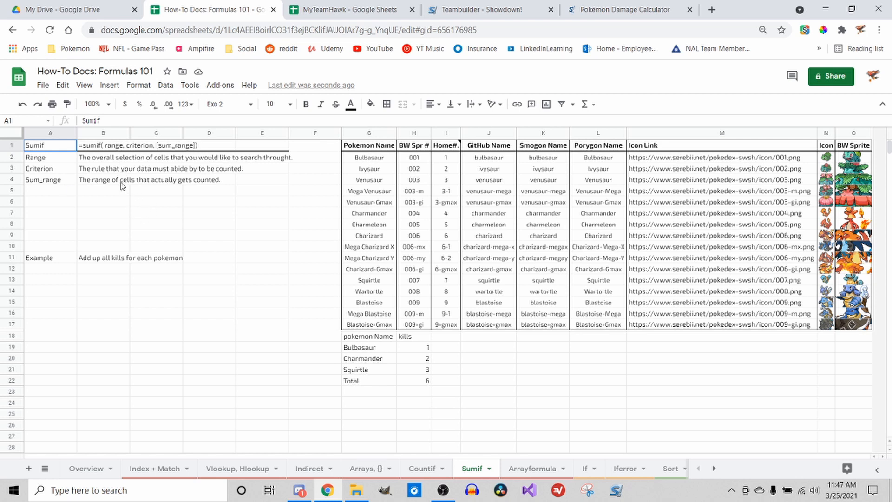
pyautogui.rightClick(93, 162)
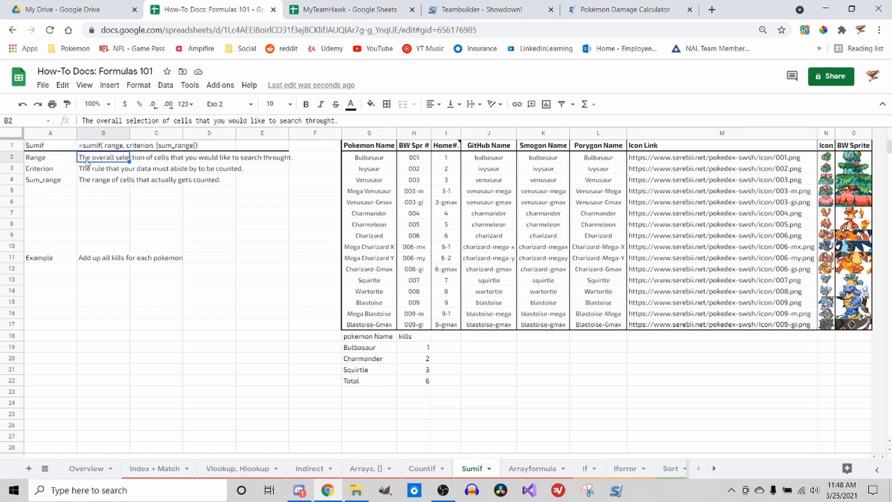
pyautogui.click(65, 202)
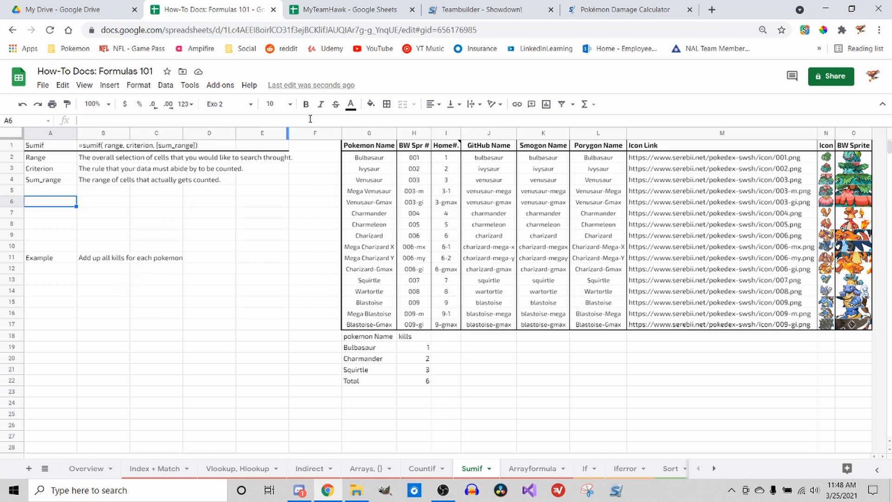
pyautogui.click(121, 161)
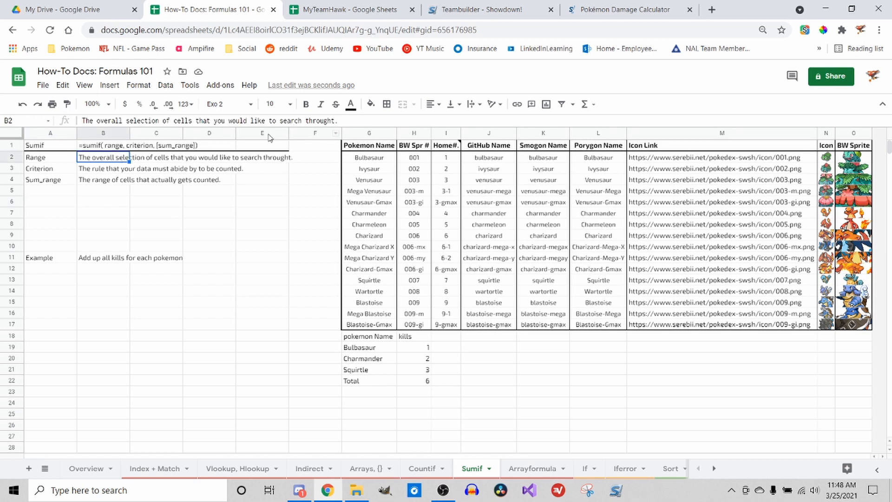
pyautogui.click(335, 120)
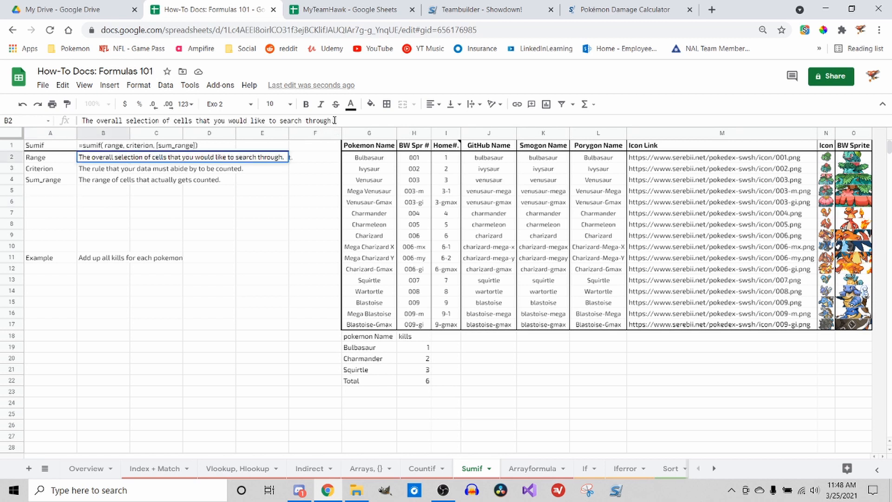
pyautogui.press('Return')
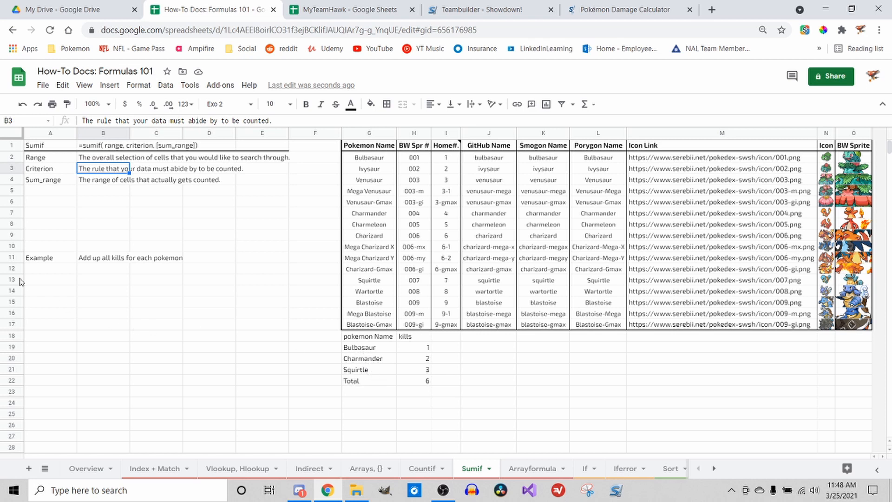
# - Enter =sumif(G19:G21,"bulbasaur",H19:H21) in A12 and review the formula
pyautogui.click(36, 281)
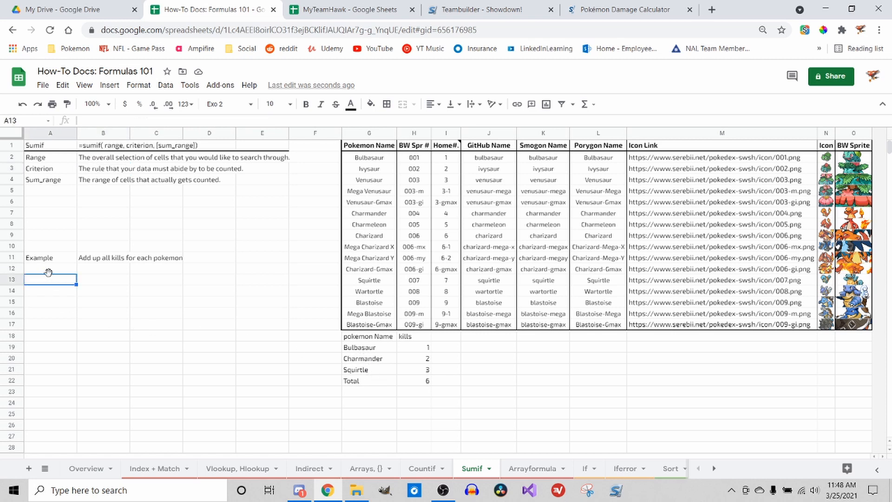
pyautogui.click(47, 271)
pyautogui.write('=')
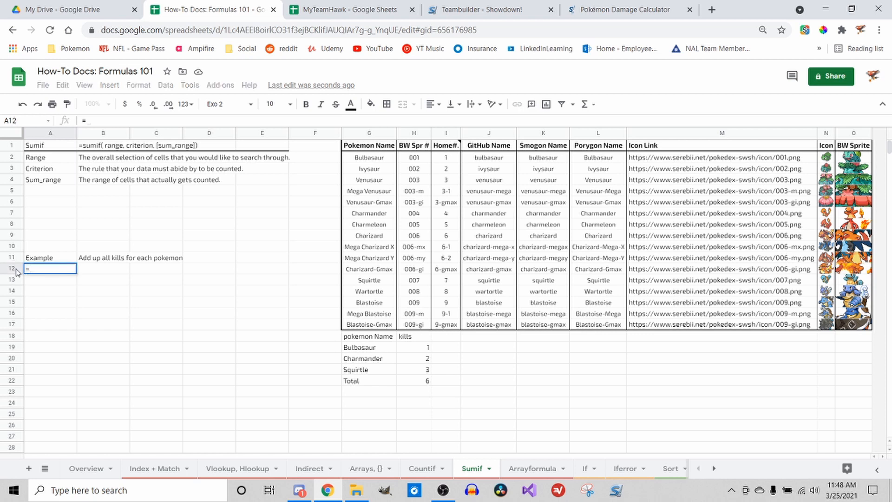
pyautogui.write('sumif(')
pyautogui.moveTo(387, 352); pyautogui.dragTo(387, 369)
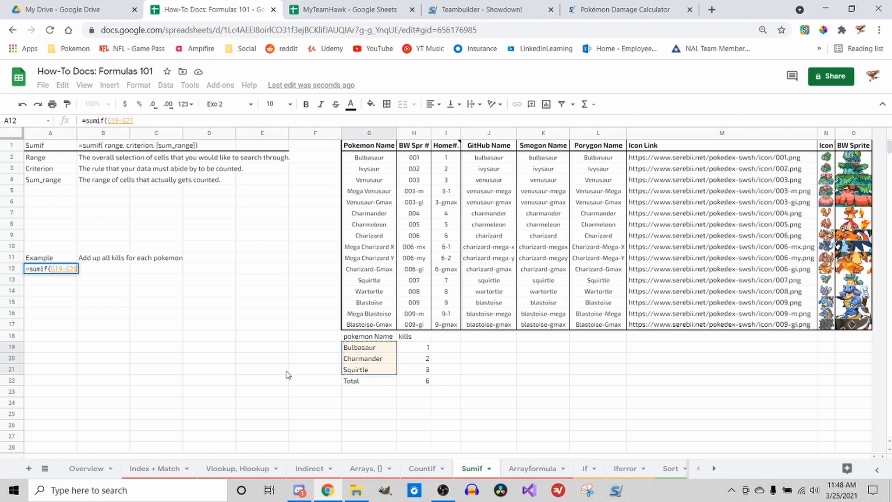
pyautogui.write(',"bul')
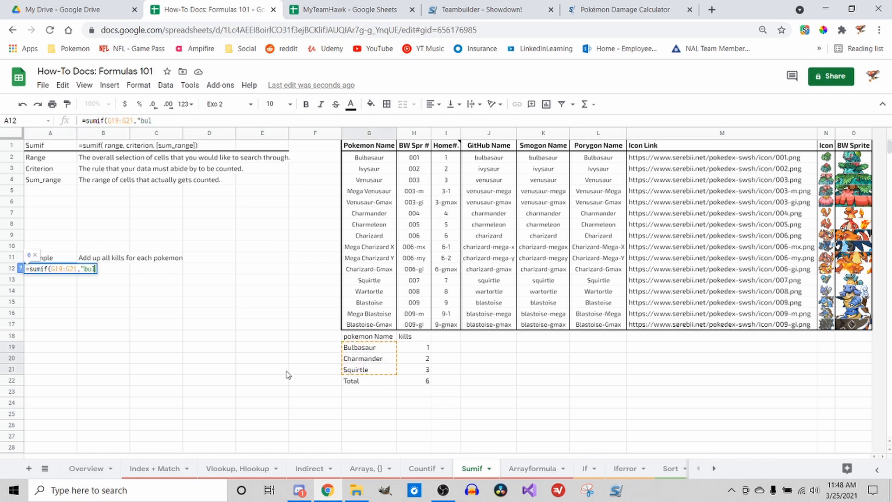
pyautogui.write('basaur",')
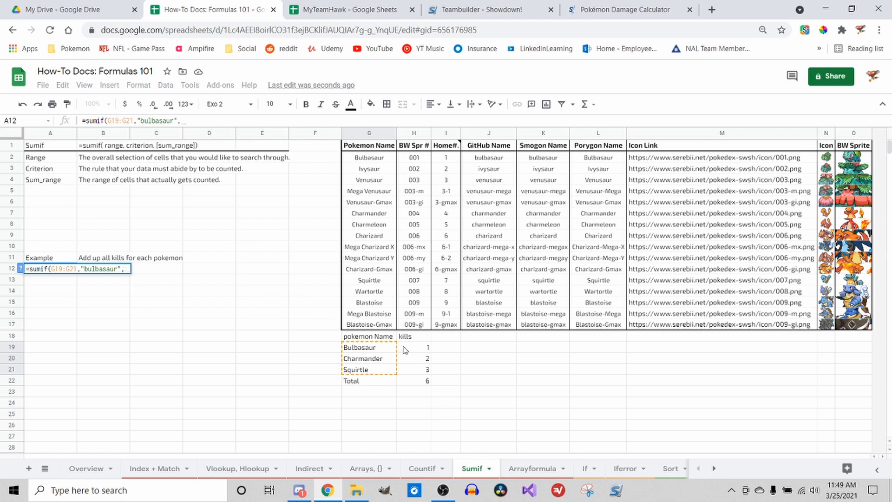
pyautogui.moveTo(401, 348); pyautogui.dragTo(409, 375)
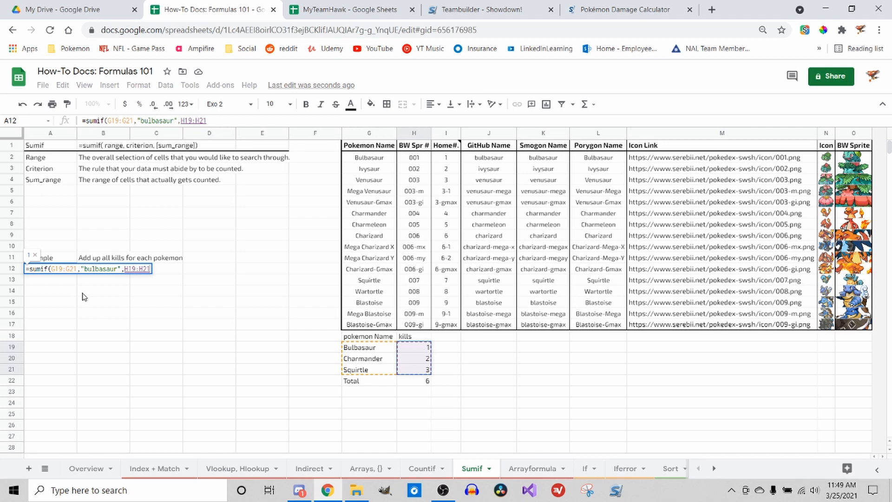
pyautogui.write(')')
pyautogui.press('Return')
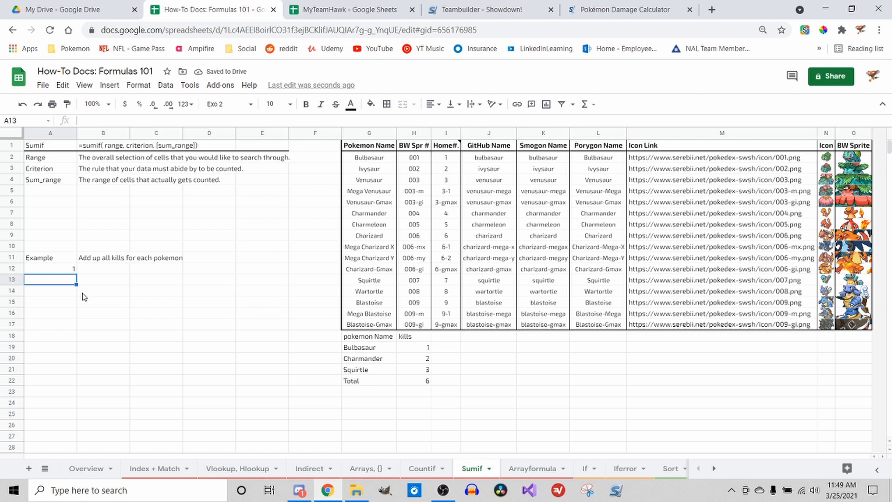
pyautogui.click(49, 269)
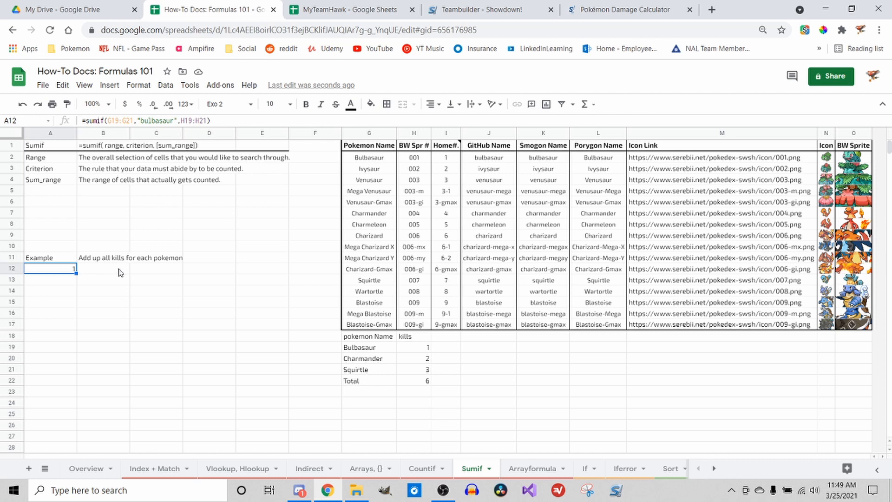
# - Enter Squirtle in B10 above the example description
pyautogui.click(116, 247)
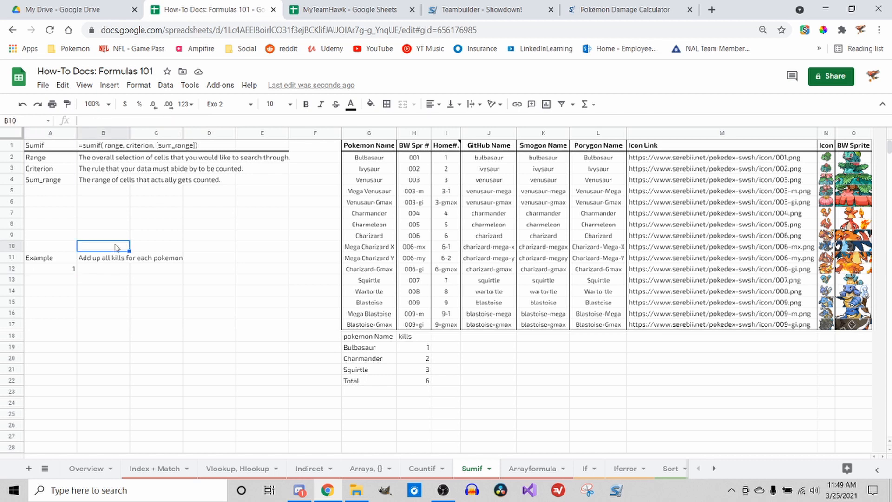
pyautogui.write('Squirtle')
pyautogui.press('Return')
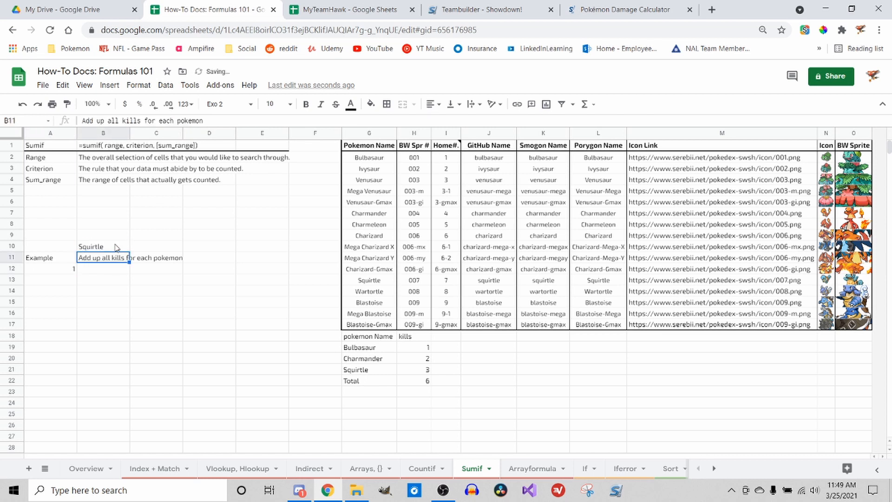
# - Replace the "bulbasaur" criterion in A12's SUMIF formula with a reference to B10
pyautogui.click(73, 270)
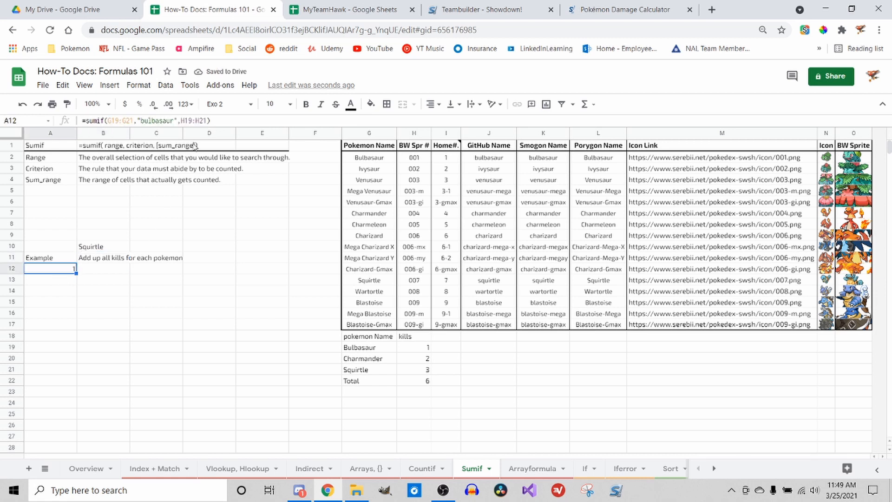
pyautogui.moveTo(177, 120); pyautogui.dragTo(141, 120)
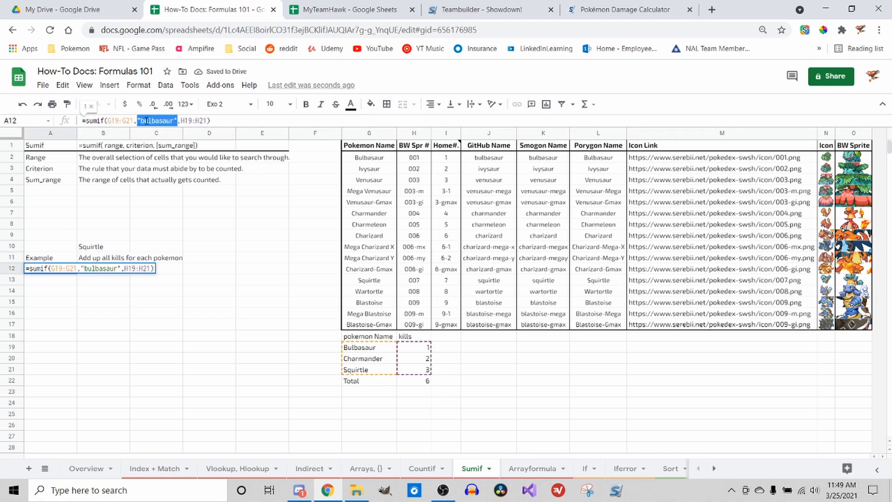
pyautogui.press('BackSpace')
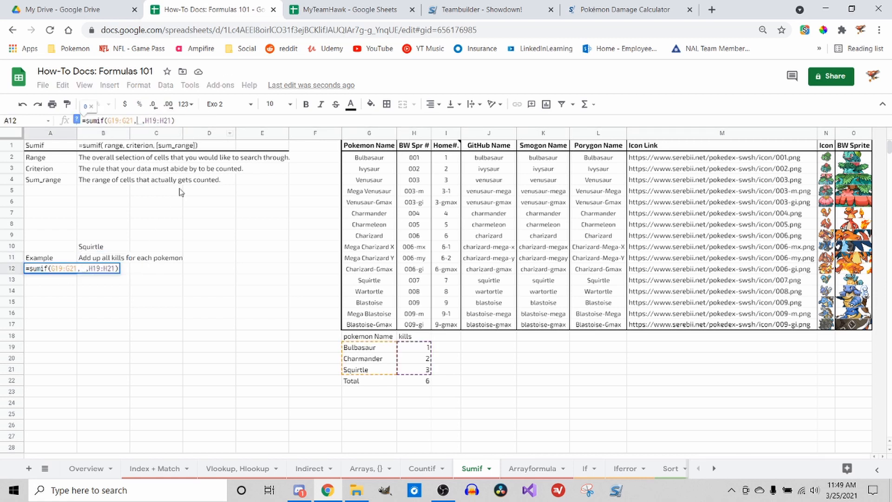
pyautogui.click(120, 247)
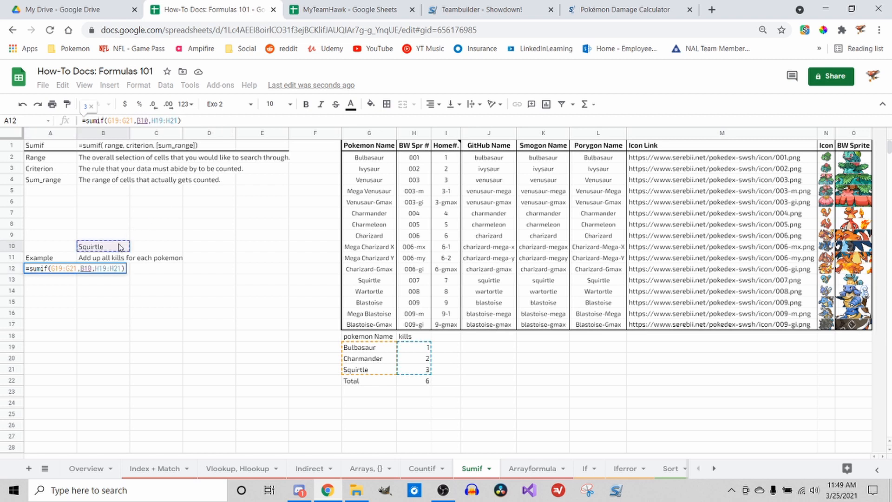
pyautogui.press('Return')
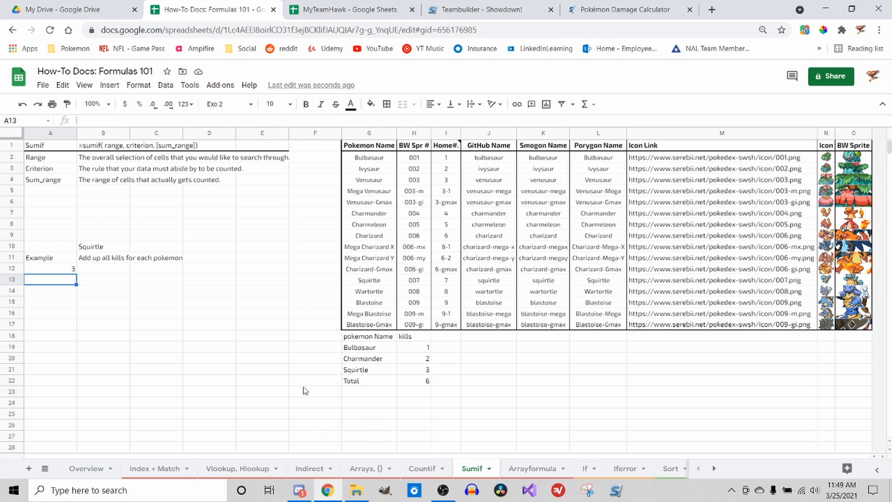
# - On the Arrayformula sheet, begin a VLOOKUP formula in A12 with G2 as the search key
pyautogui.click(547, 469)
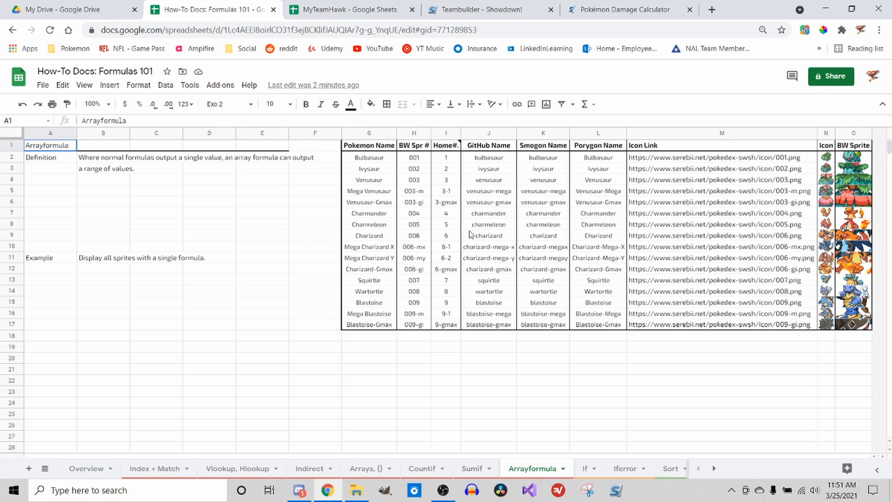
pyautogui.click(55, 273)
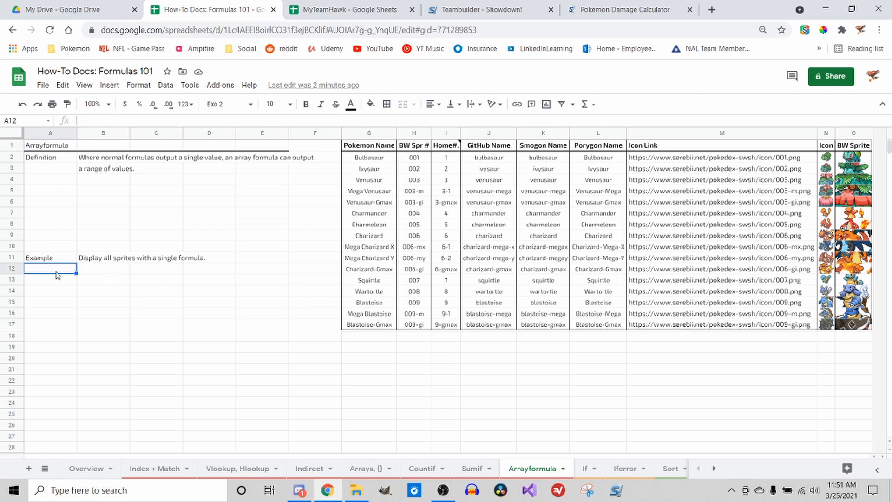
pyautogui.write('=v')
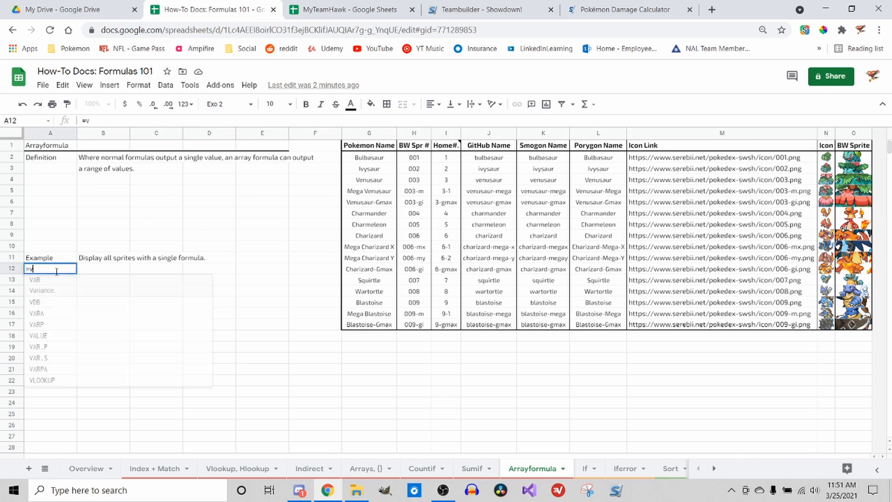
pyautogui.write('lookup')
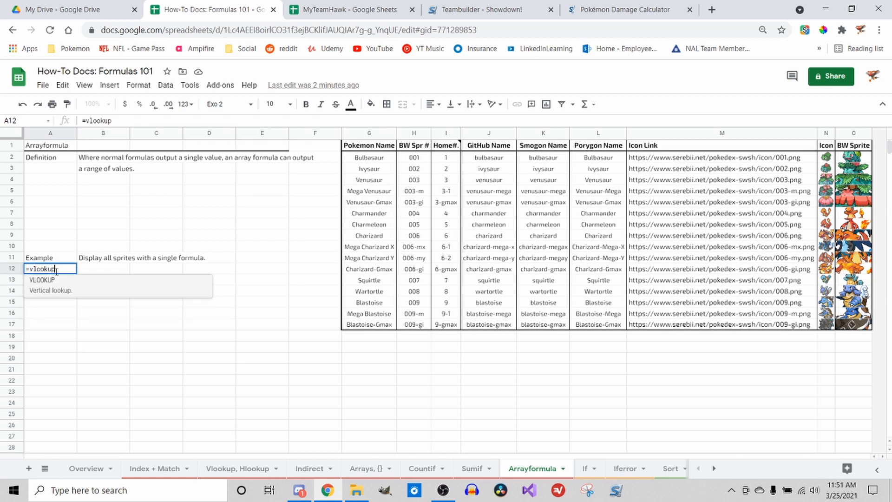
pyautogui.write('(')
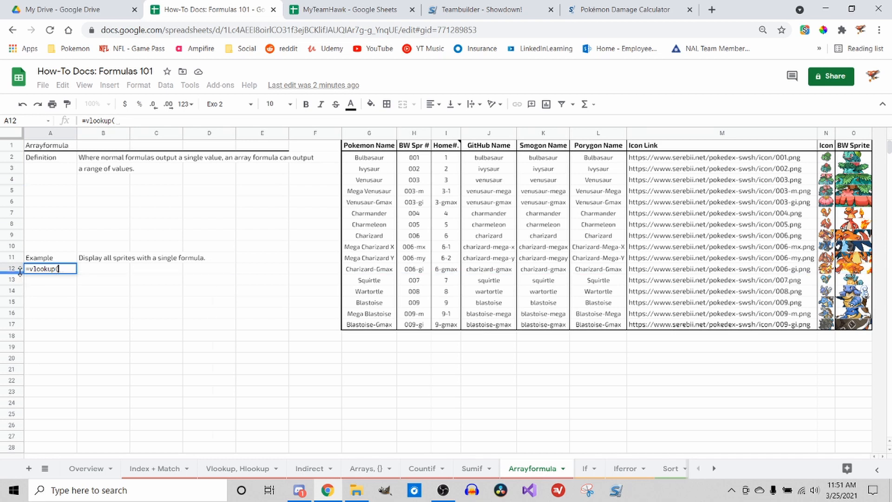
pyautogui.click(19, 268)
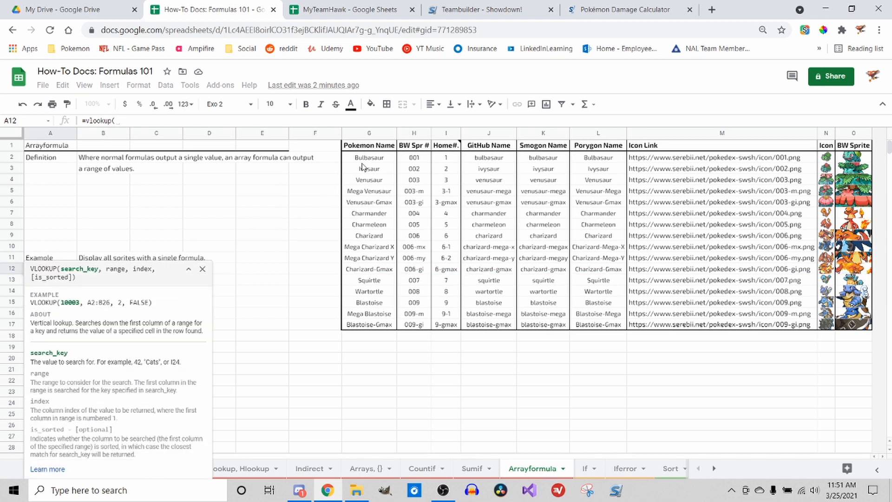
pyautogui.click(370, 159)
pyautogui.write(',')
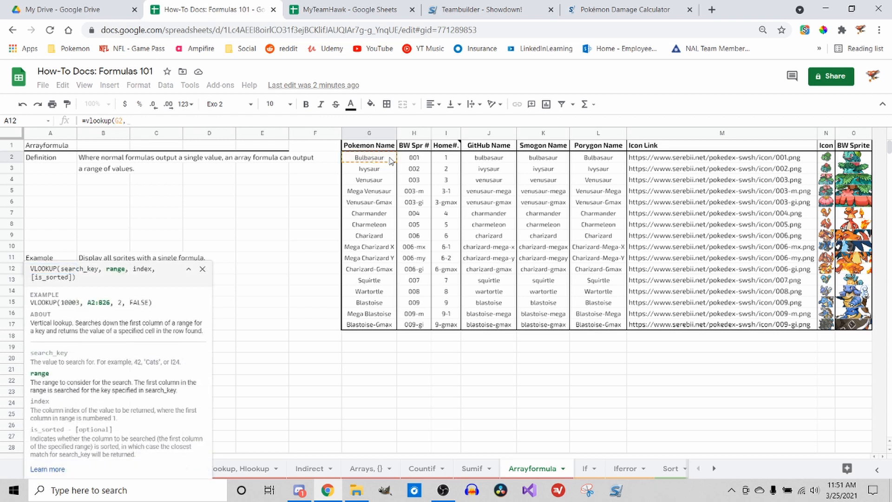
pyautogui.moveTo(393, 162); pyautogui.dragTo(834, 325)
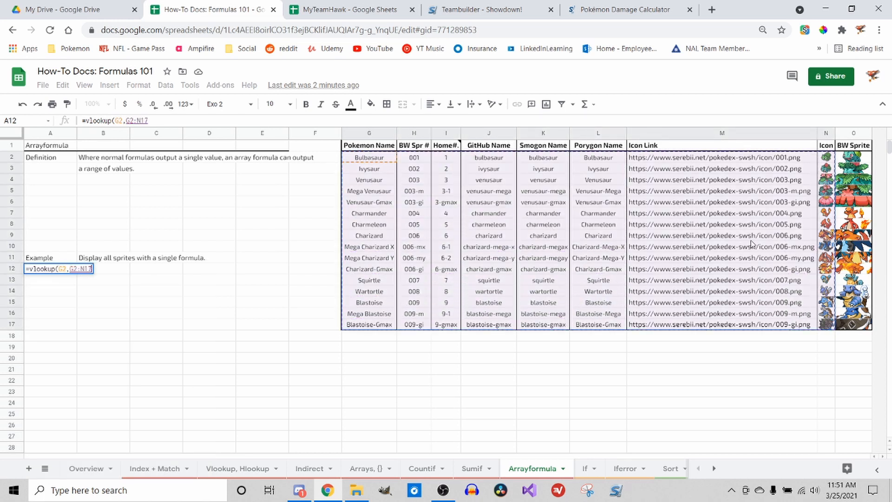
pyautogui.write(',')
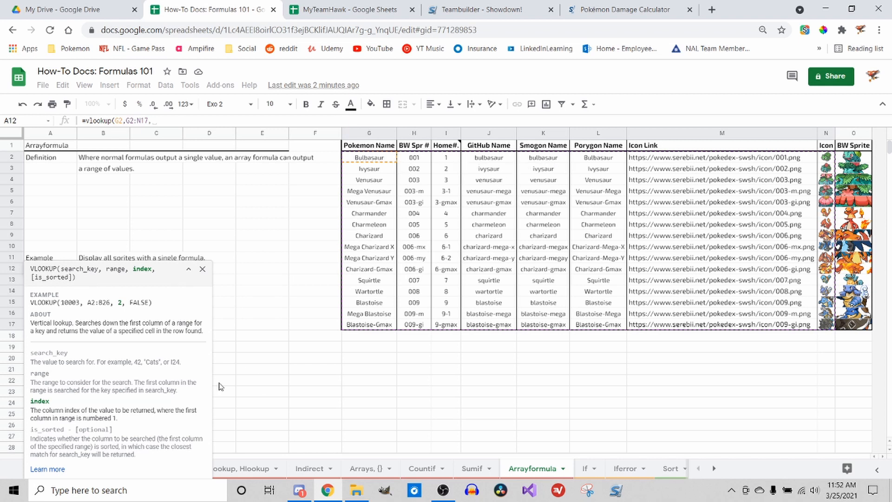
pyautogui.press('BackSpace')
pyautogui.press('BackSpace')
pyautogui.press('BackSpace')
pyautogui.press('BackSpace')
pyautogui.press('BackSpace')
pyautogui.press('BackSpace')
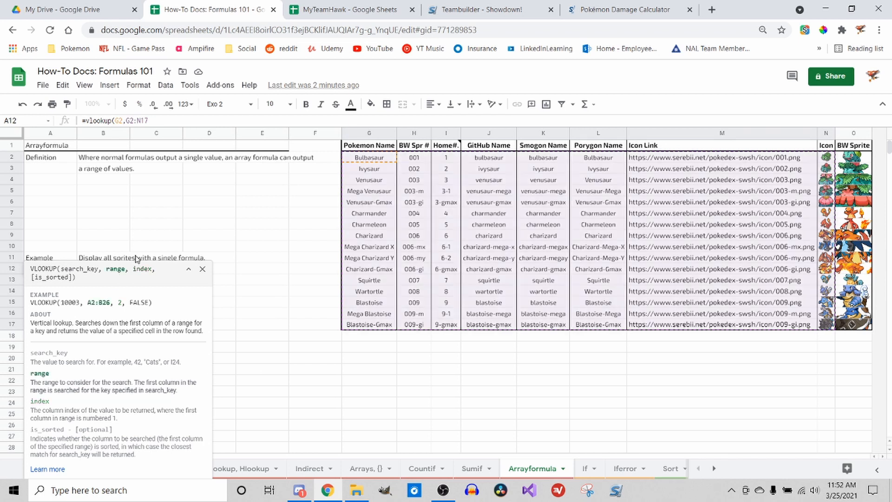
pyautogui.press('BackSpace')
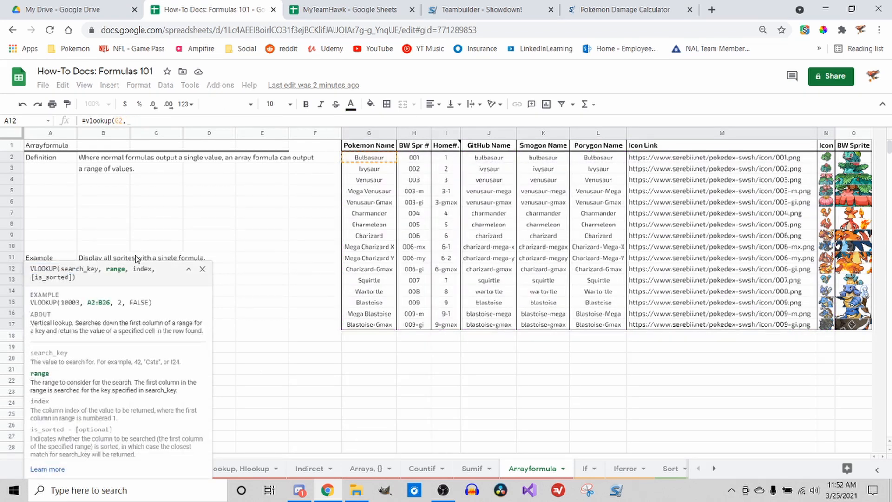
# - Complete A12's VLOOKUP with the array range {G2:G17,N2:N17}, index 2 and false for is_sorted
pyautogui.write('{')
pyautogui.moveTo(376, 160); pyautogui.dragTo(380, 325)
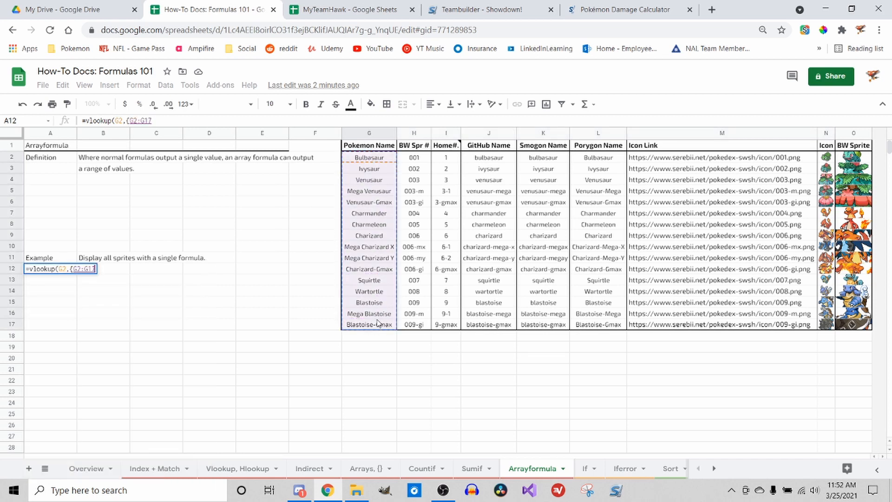
pyautogui.write(',')
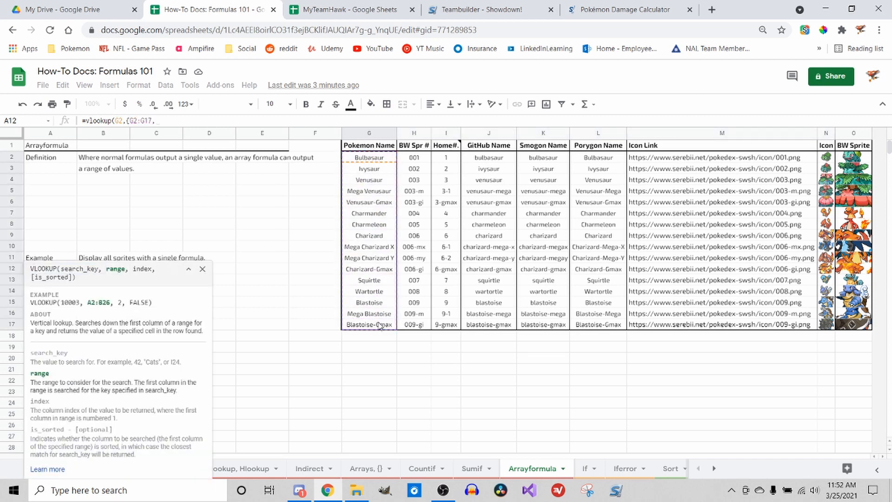
pyautogui.moveTo(827, 157); pyautogui.dragTo(832, 324)
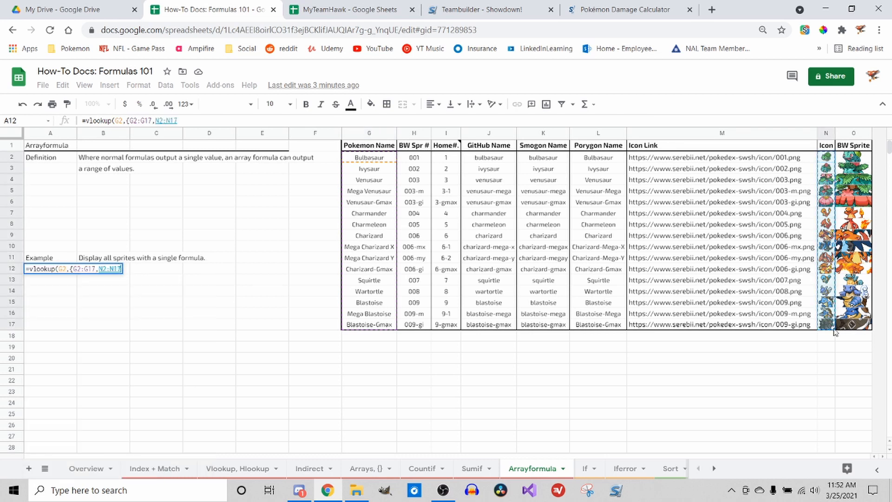
pyautogui.write('}')
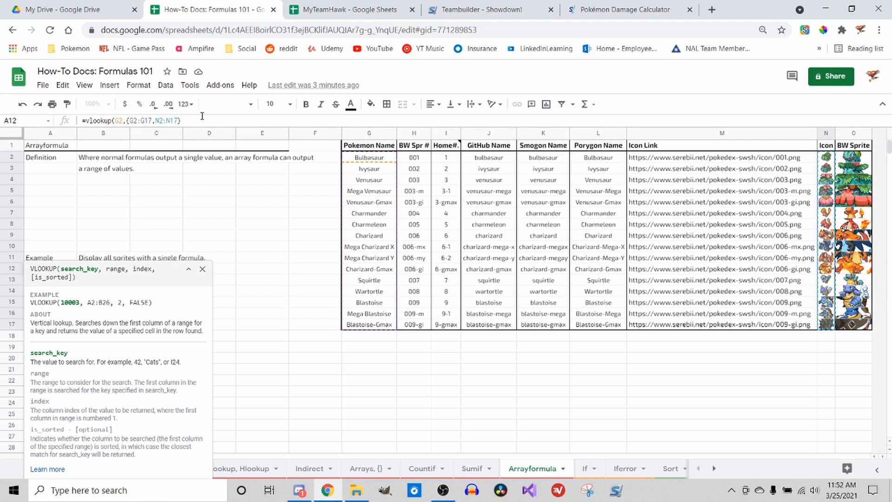
pyautogui.click(202, 116)
pyautogui.write(',')
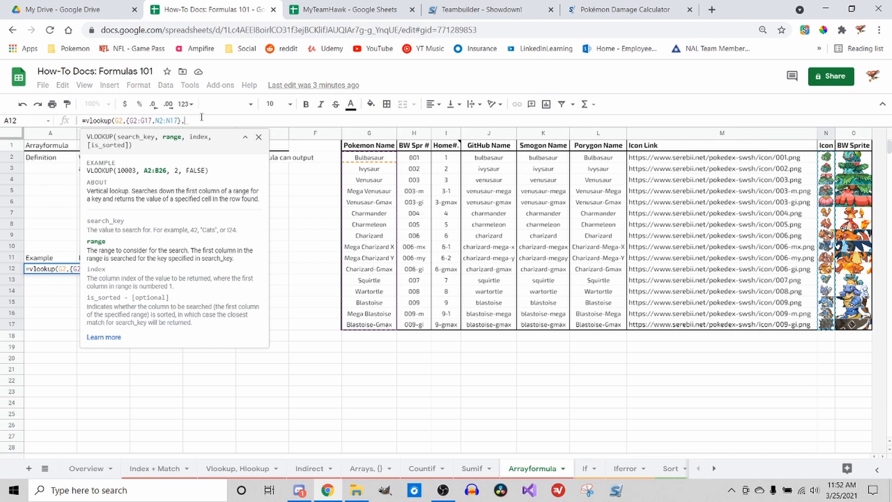
pyautogui.write('2')
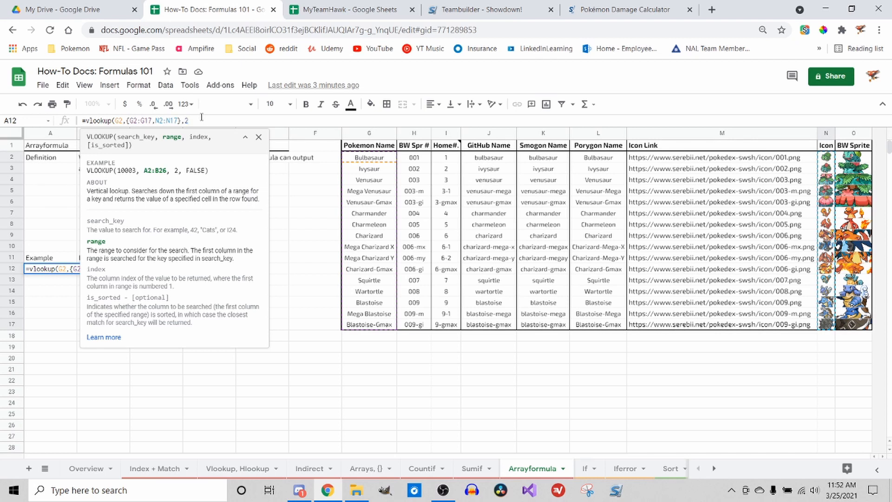
pyautogui.write(',')
pyautogui.write('false)')
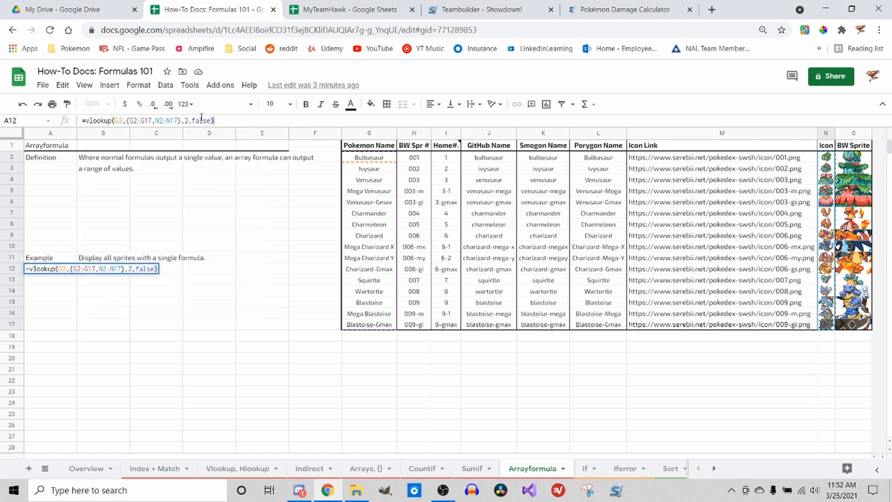
pyautogui.press('Return')
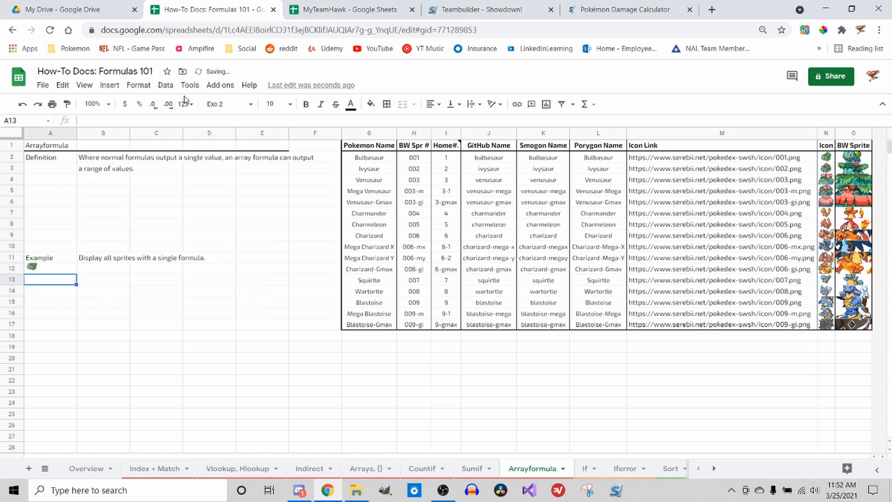
# - Align the contents of A12:A27 vertically to the middle
pyautogui.click(76, 271)
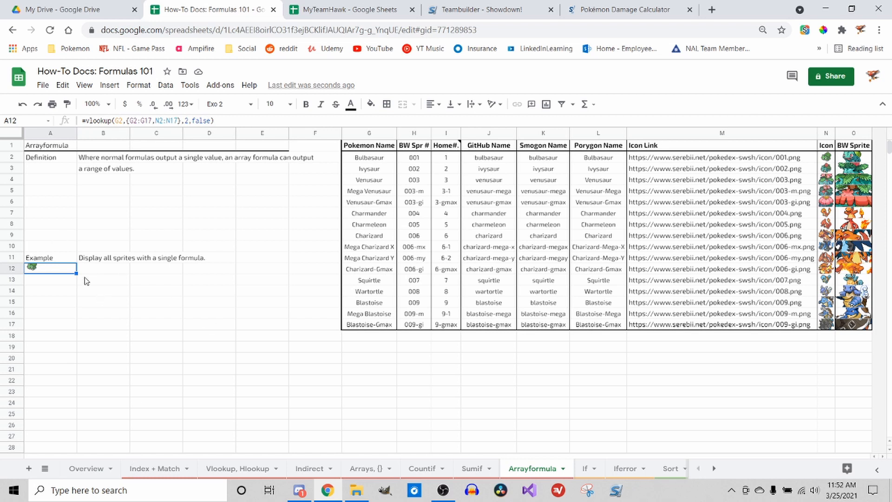
pyautogui.moveTo(74, 271); pyautogui.dragTo(69, 436)
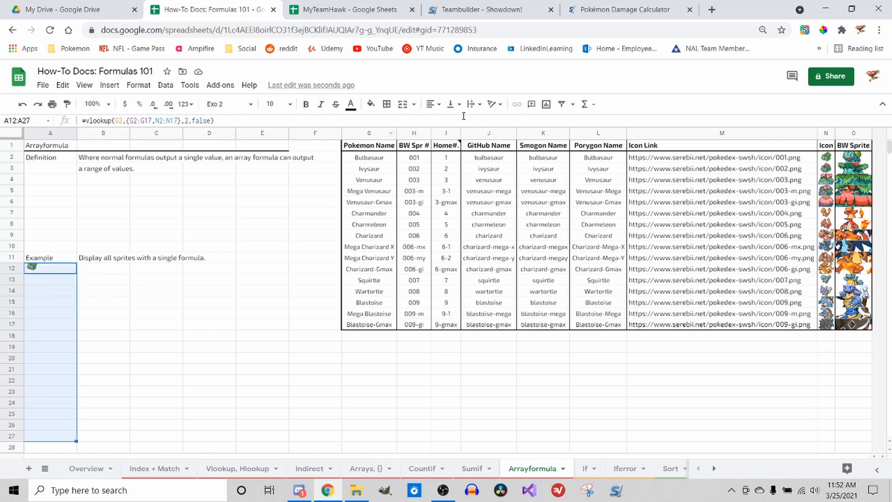
pyautogui.click(453, 104)
pyautogui.click(466, 123)
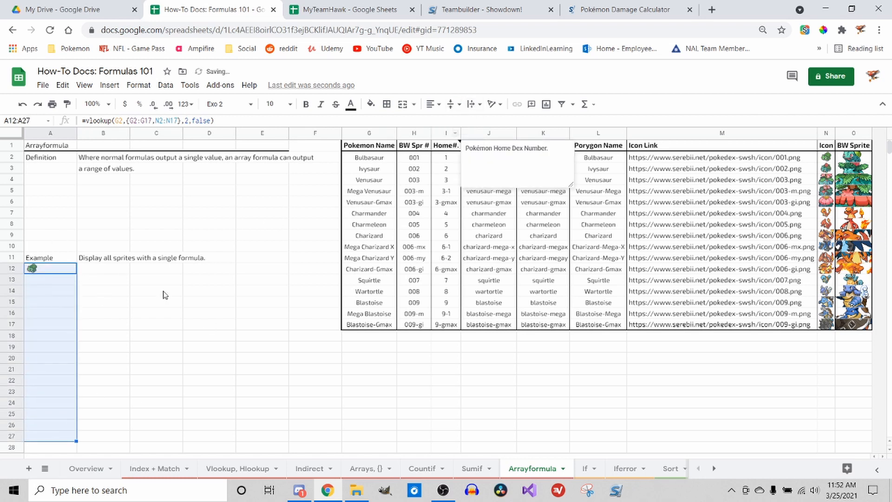
pyautogui.moveTo(169, 310); pyautogui.dragTo(161, 325)
# - Replace the search key G2 in A12's VLOOKUP formula with the whole Pokemon Name range G2:G17
pyautogui.click(54, 273)
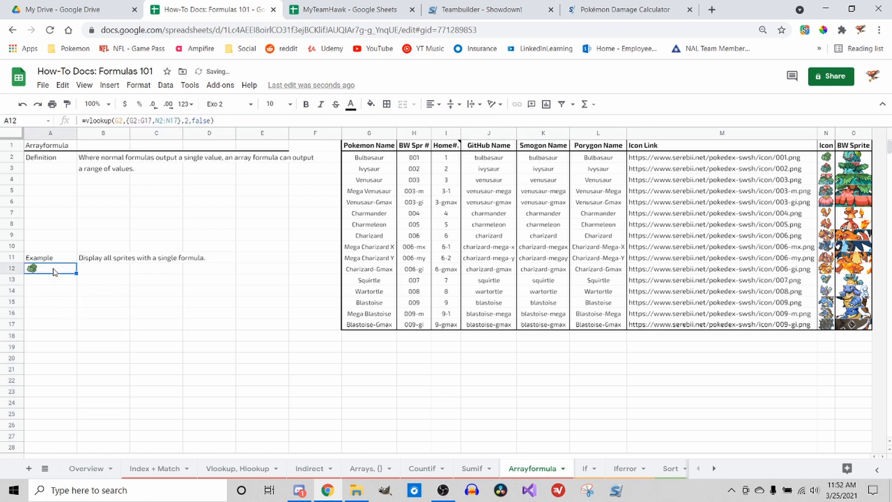
pyautogui.click(128, 121)
pyautogui.press('BackSpace')
pyautogui.press('BackSpace')
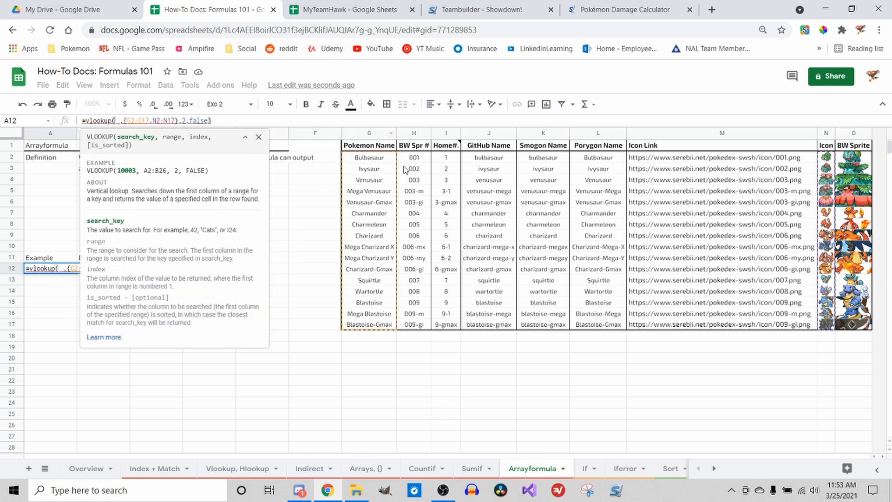
pyautogui.moveTo(392, 159); pyautogui.dragTo(384, 329)
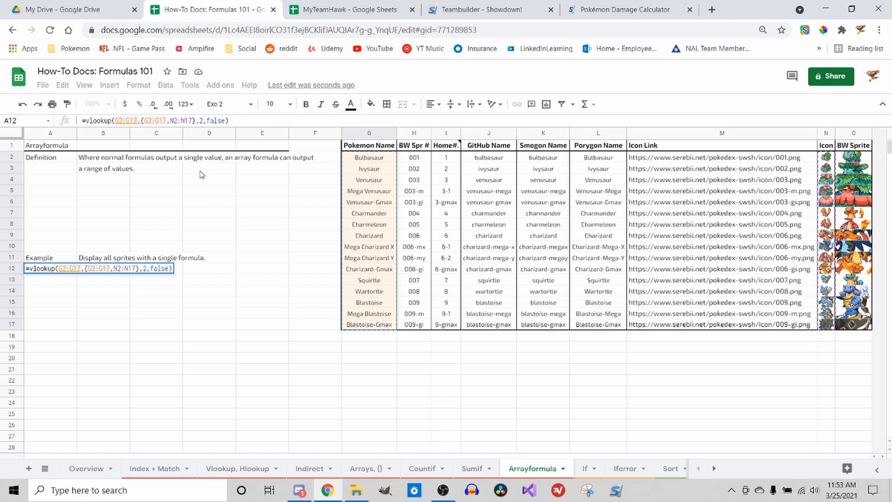
# - Commit the lookup in A12 and wrap it in ARRAYFORMULA, giving =arrayformula(vlookup(G2:G17,{G2:G17,N2:N17},2,false))
pyautogui.press('Return')
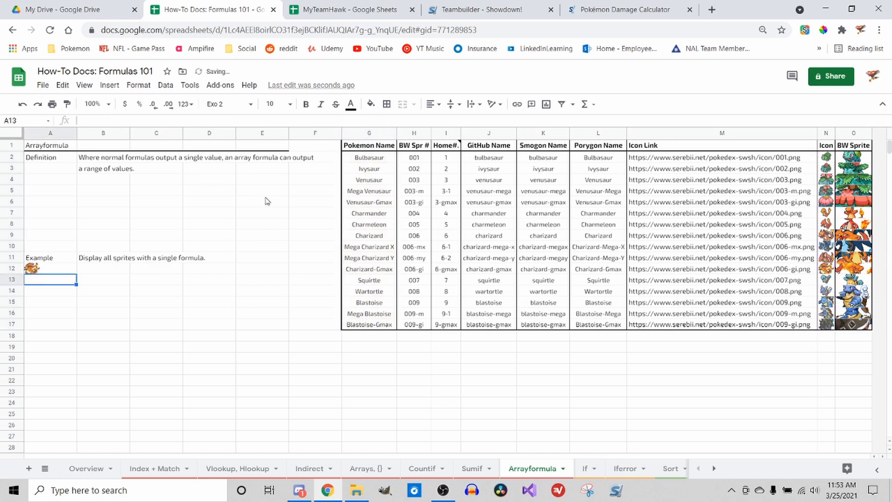
pyautogui.click(57, 270)
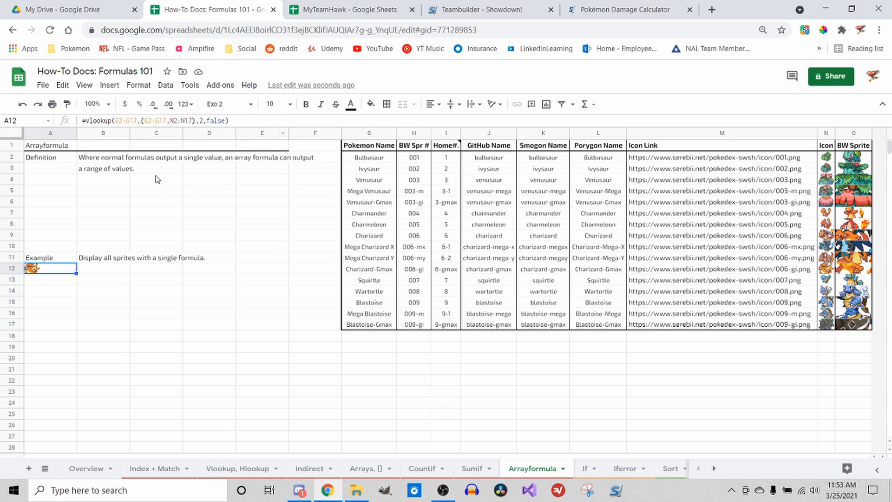
pyautogui.click(137, 120)
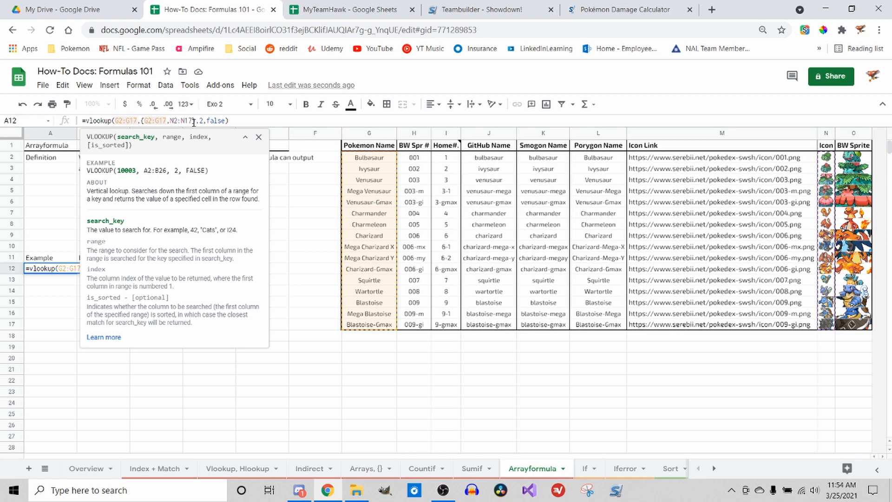
pyautogui.click(146, 121)
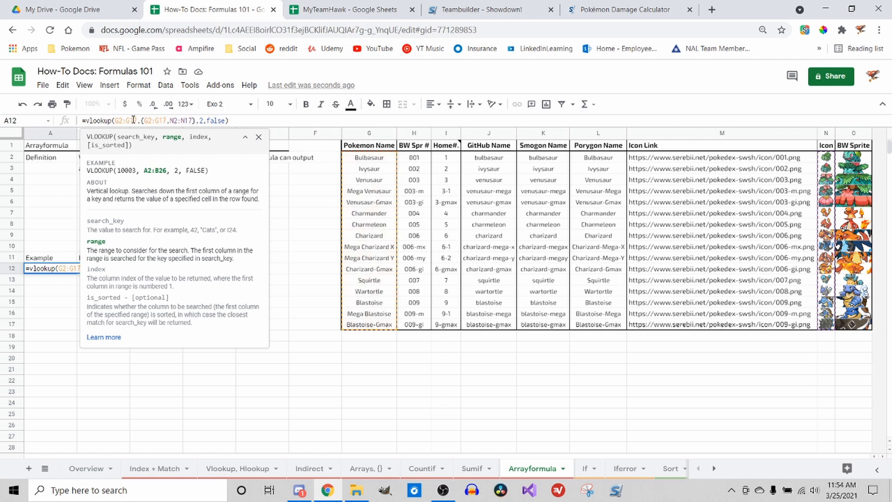
pyautogui.press('Home')
pyautogui.press('Right')
pyautogui.write('arrayformul')
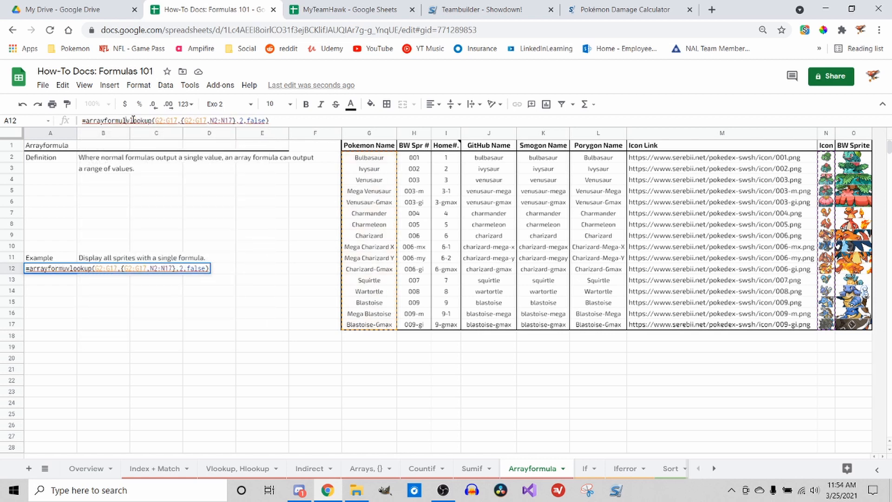
pyautogui.write('a(')
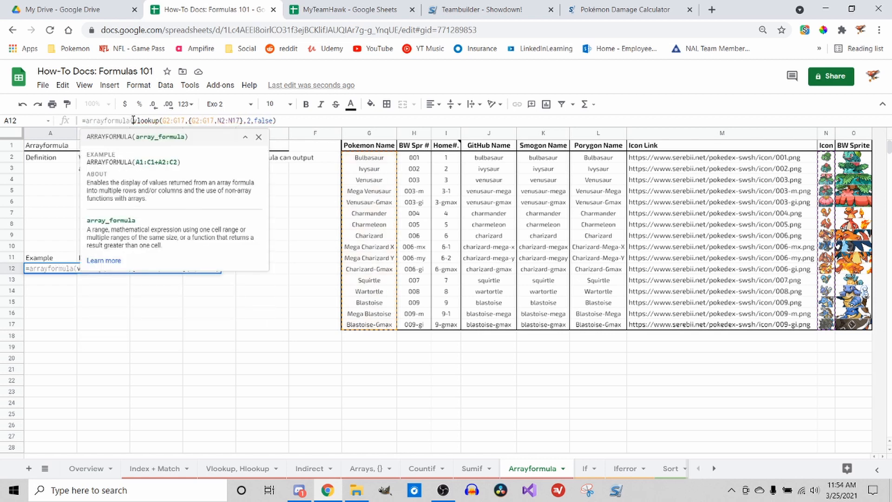
pyautogui.press('End')
pyautogui.write('))')
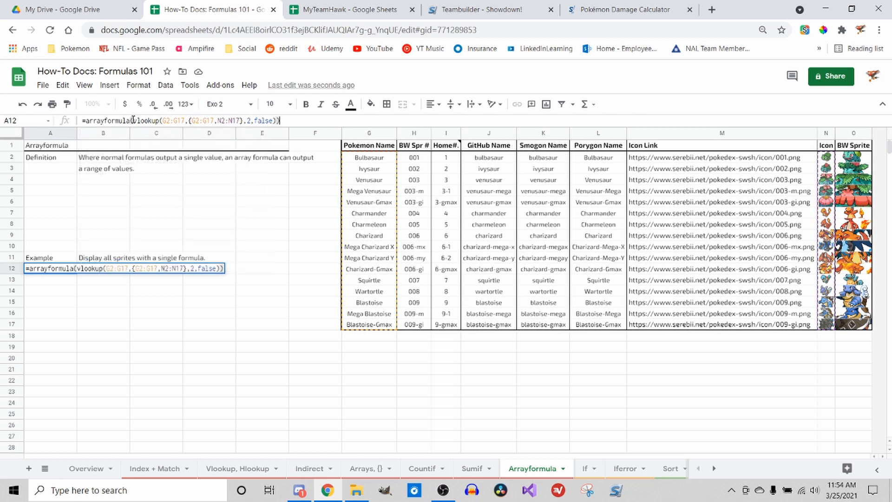
pyautogui.press('Return')
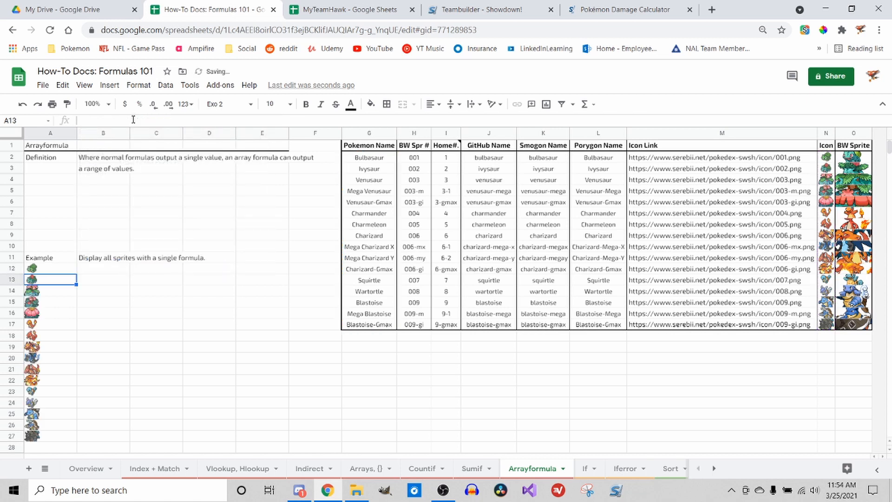
# - Check cells A12 through A27 one by one to see which of them hold a formula
pyautogui.click(71, 272)
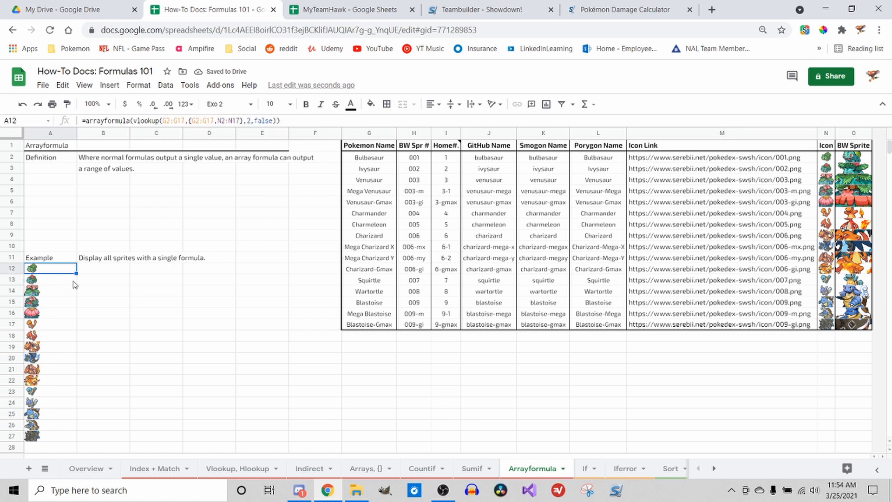
pyautogui.press('Down')
pyautogui.press('Down')
pyautogui.press('Down')
pyautogui.press('Down')
pyautogui.press('Down')
pyautogui.press('Down')
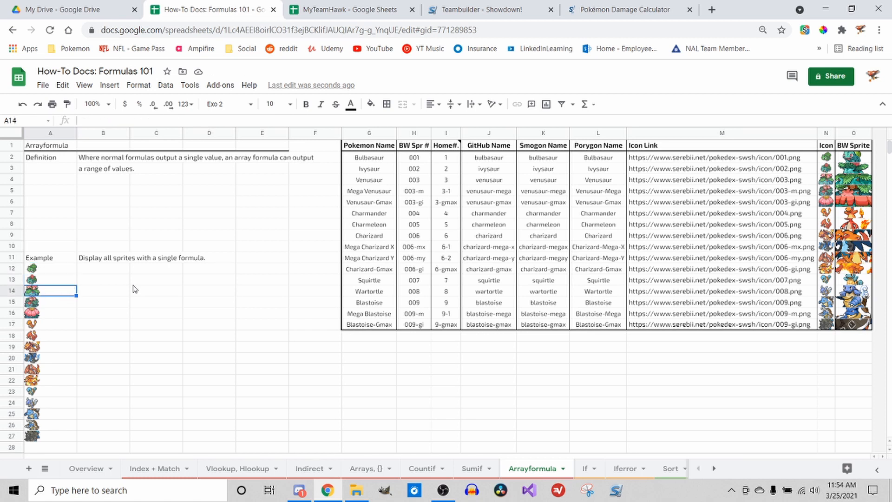
pyautogui.press('Down')
pyautogui.press('Down')
pyautogui.press('Down')
pyautogui.press('Down')
pyautogui.press('Down')
pyautogui.press('Down')
pyautogui.press('Down')
pyautogui.press('Down')
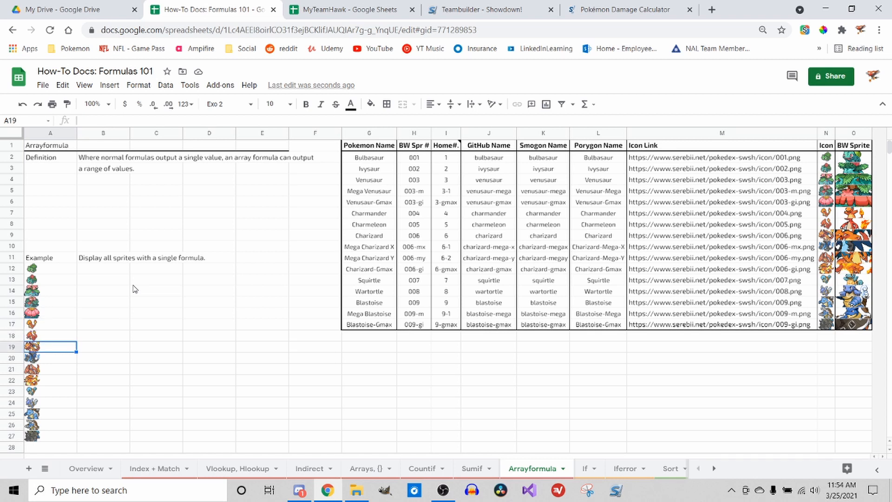
pyautogui.press('Down')
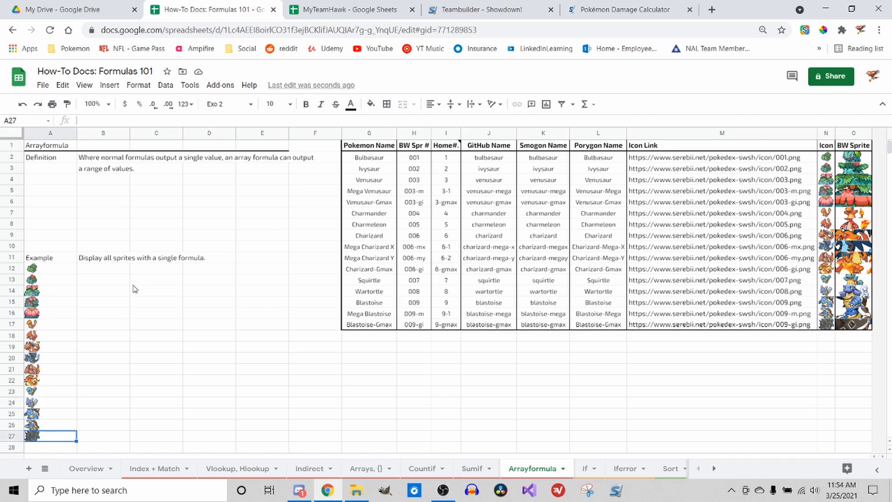
pyautogui.click(64, 272)
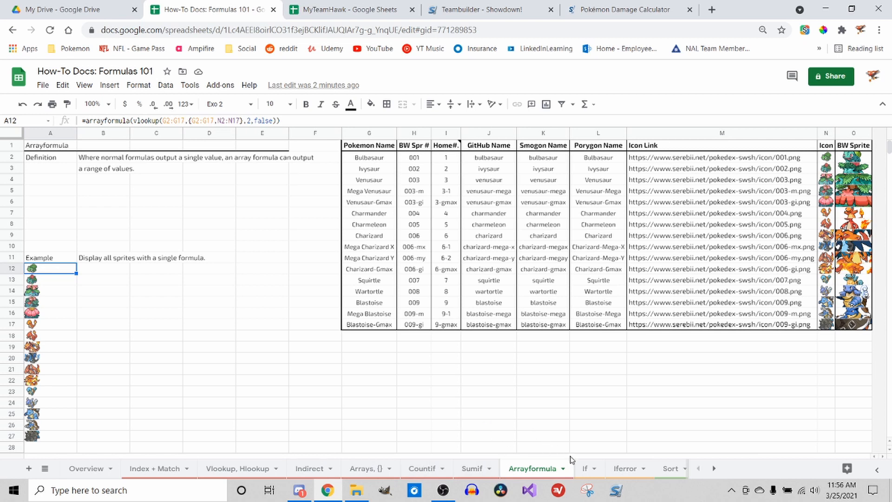
# - On the If sheet, enter =if(G2="bulbasaur",O2,"") in cell A12
pyautogui.click(587, 468)
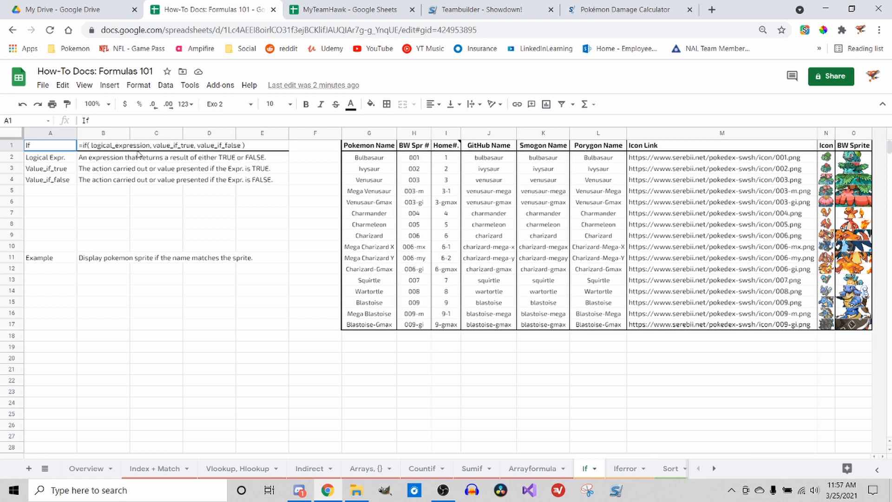
pyautogui.click(74, 270)
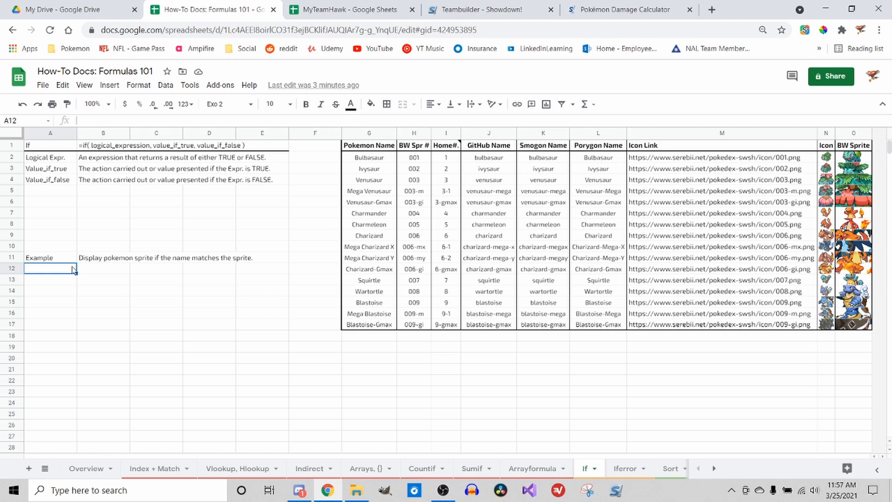
pyautogui.write('=if(')
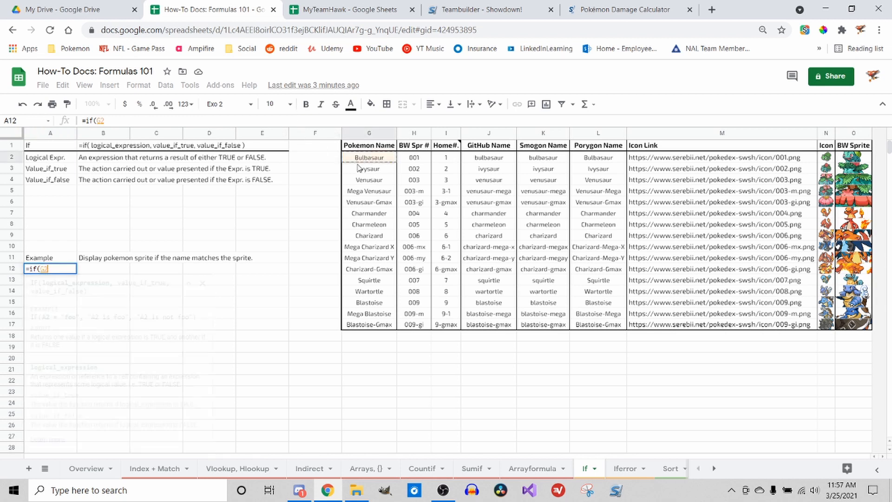
pyautogui.click(367, 162)
pyautogui.write('="bul')
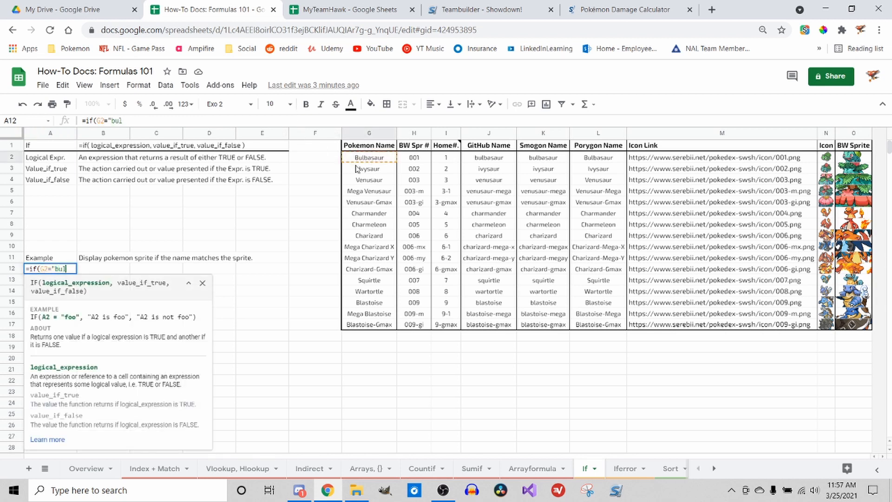
pyautogui.write('basaur",')
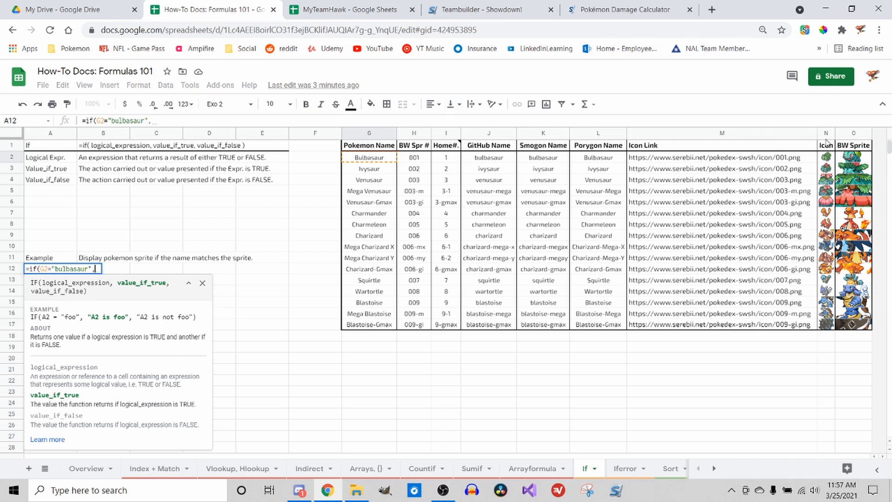
pyautogui.click(851, 159)
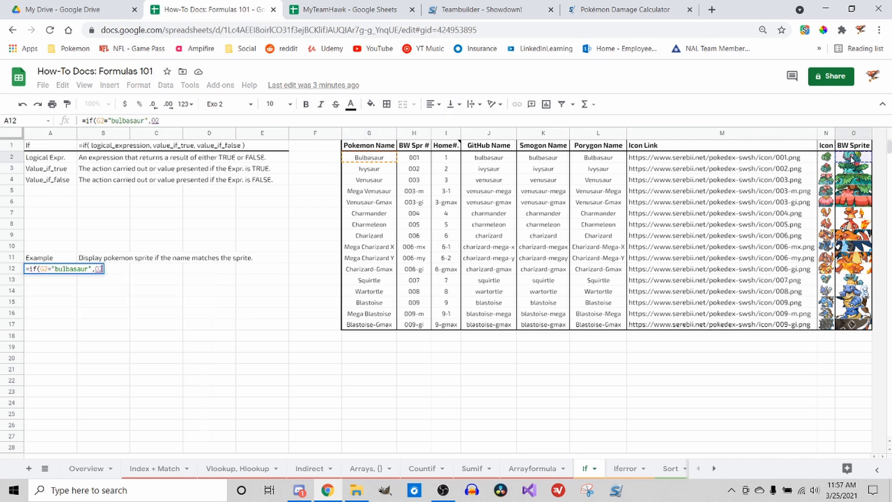
pyautogui.write(',')
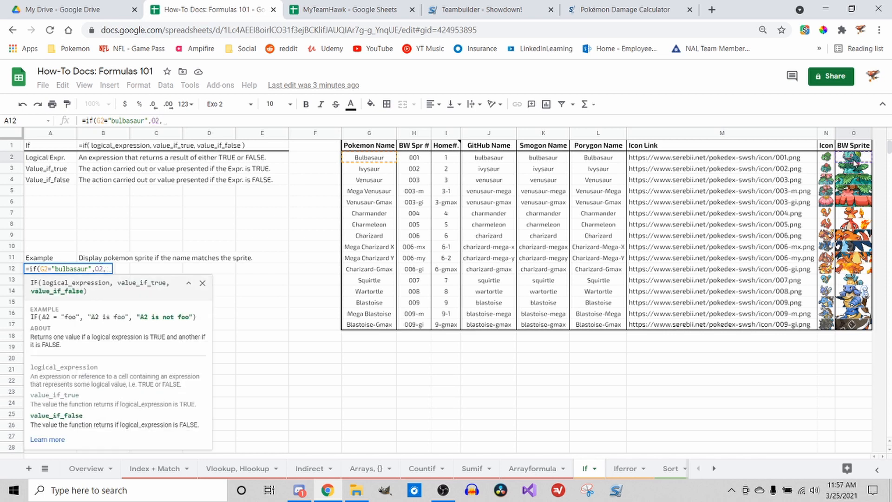
pyautogui.write('"')
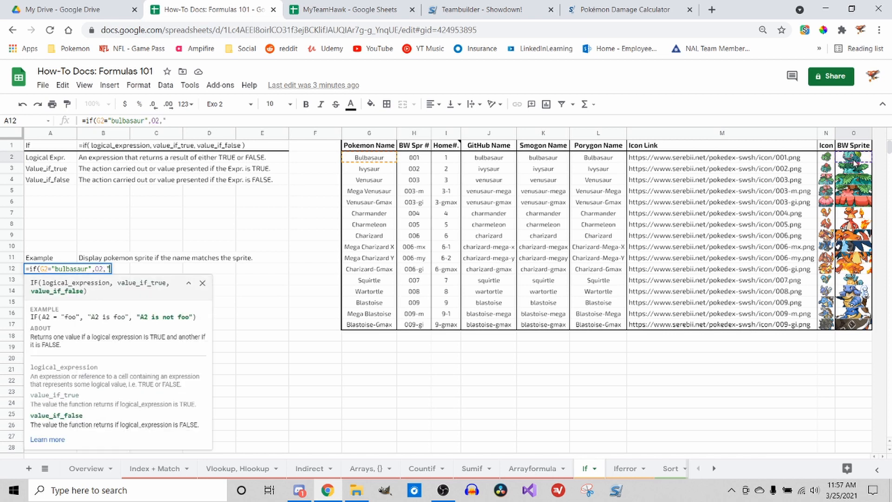
pyautogui.write('")')
pyautogui.press('Return')
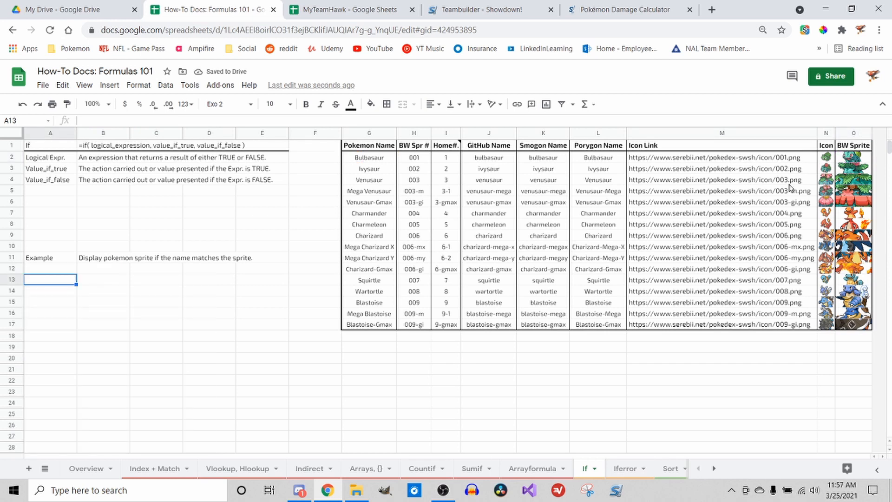
# - Capitalize the compared name in the A12 formula so that it reads "Bulbasaur"
pyautogui.click(72, 270)
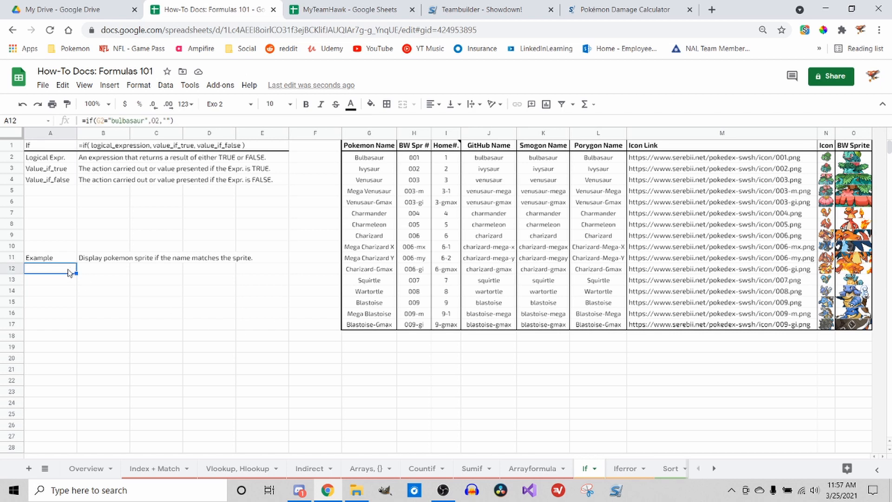
pyautogui.click(113, 121)
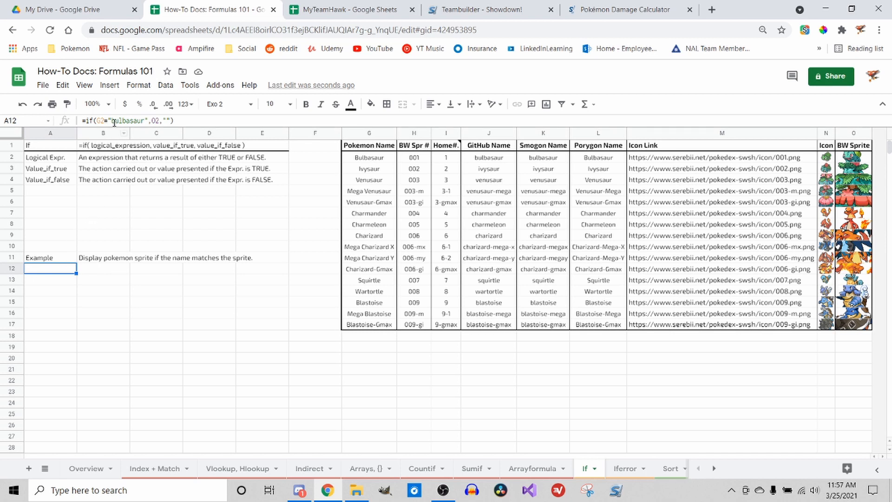
pyautogui.press('Return')
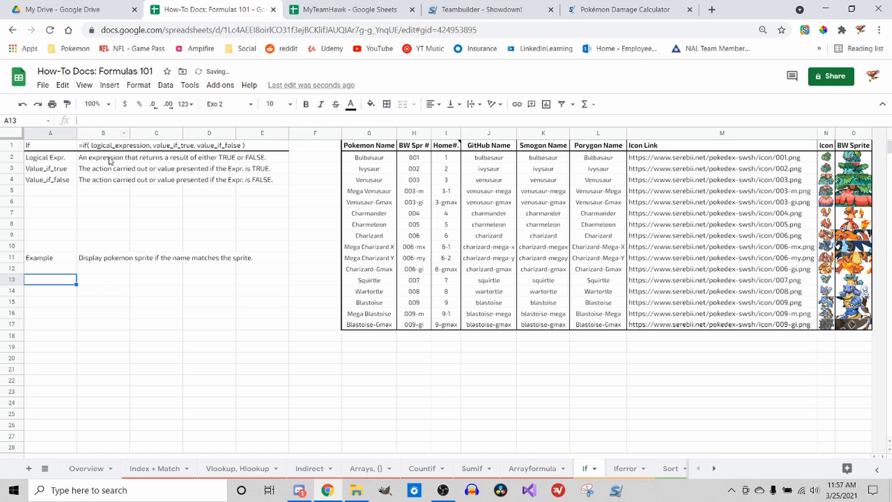
# - Adjust the vertical alignment and text wrapping of cell A12 to display the sprite
pyautogui.click(46, 268)
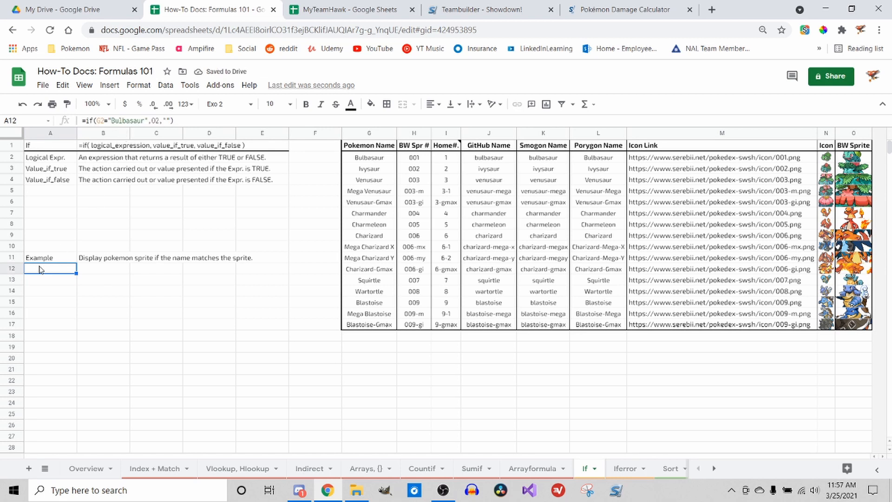
pyautogui.click(452, 104)
pyautogui.click(473, 124)
pyautogui.click(474, 108)
pyautogui.click(459, 107)
pyautogui.click(465, 122)
# - Test the IF formula by changing the name in G2 to "Bulba", and undo that change
pyautogui.click(380, 158)
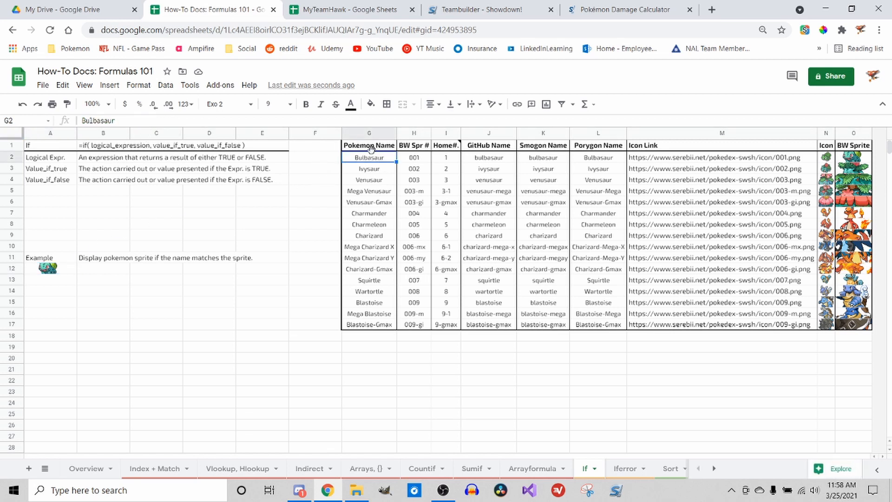
pyautogui.write('Buba')
pyautogui.press('BackSpace')
pyautogui.write('lba')
pyautogui.press('Return')
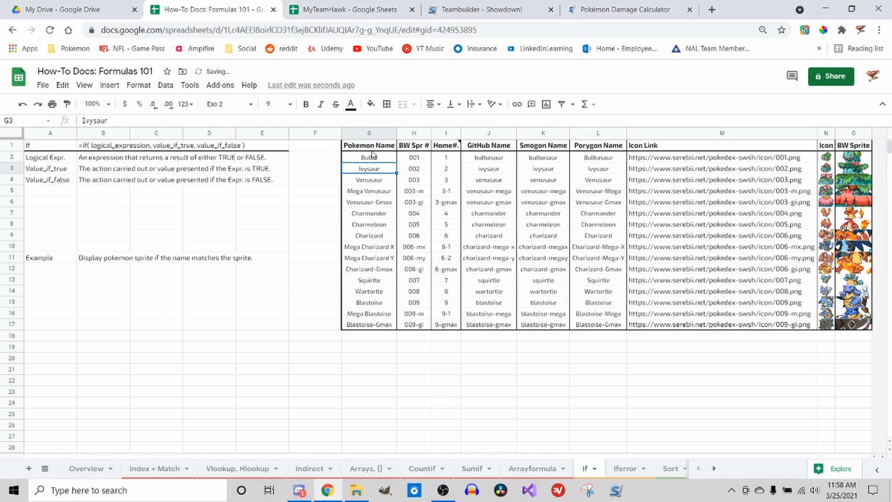
pyautogui.hotkey('ctrl', 'z')
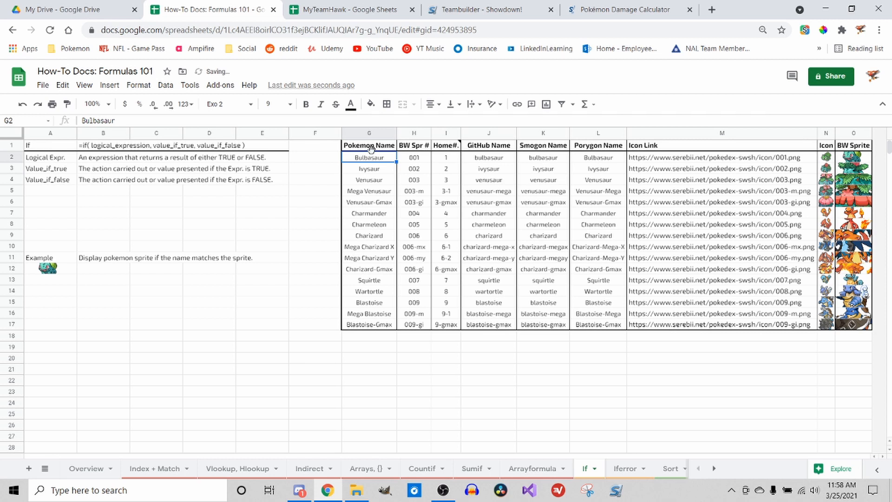
# - Replace the empty value_if_false argument in A12 with O13, giving =if(G2="Bulbasaur",O2,O13)
pyautogui.click(70, 271)
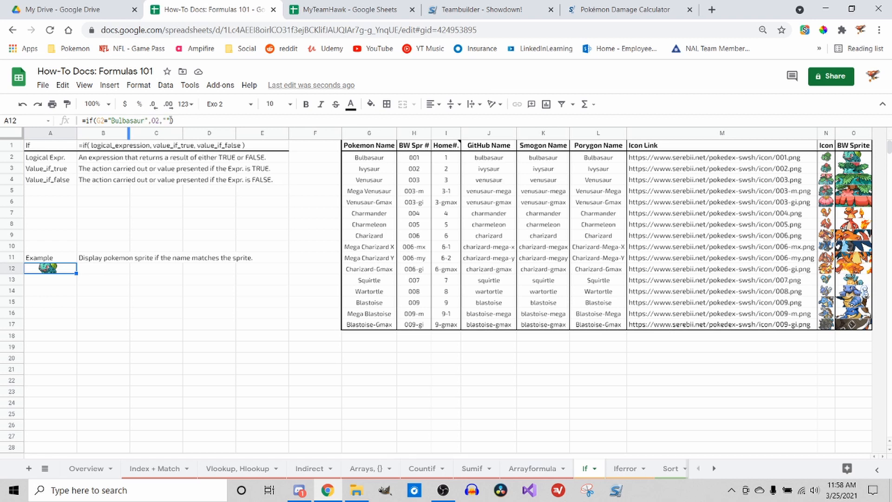
pyautogui.click(170, 119)
pyautogui.press('BackSpace')
pyautogui.press('BackSpace')
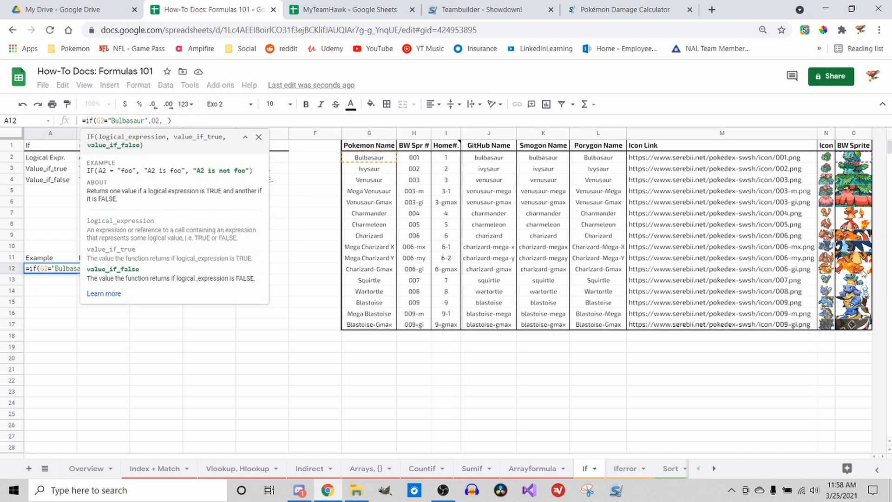
pyautogui.click(853, 280)
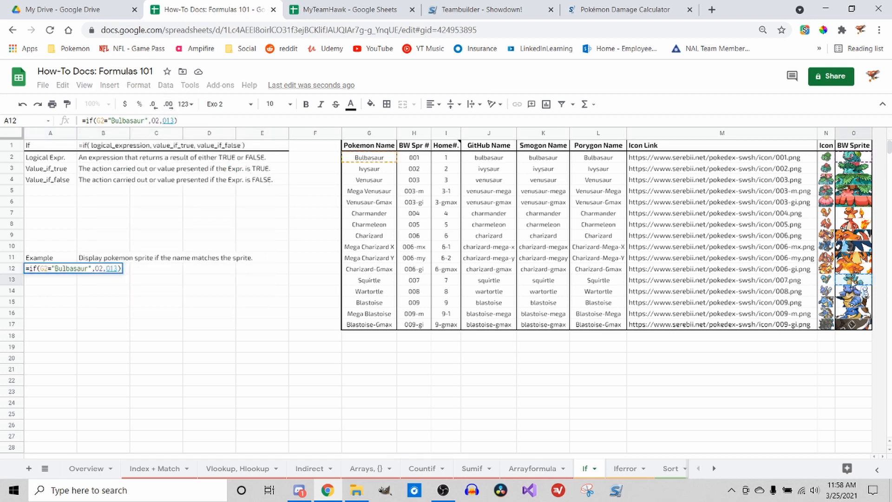
pyautogui.press('Return')
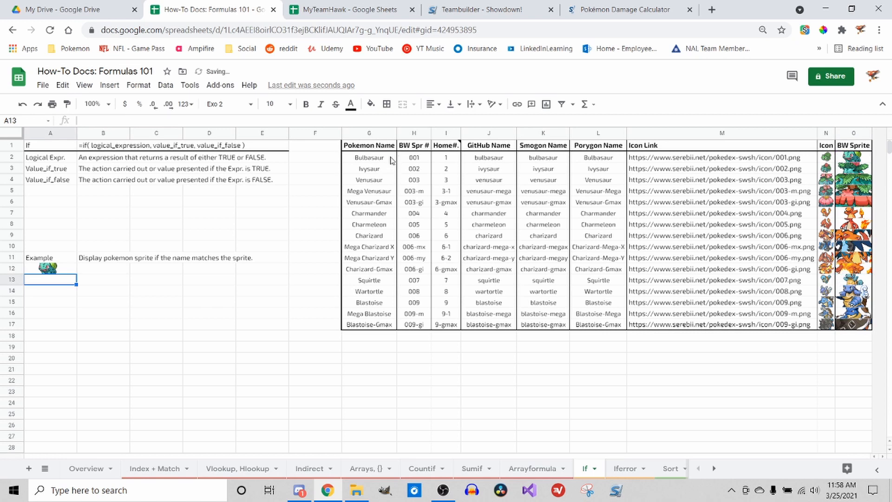
# - Change the Pokemon name in G2 to "blbbul" to test the formula's false case
pyautogui.click(392, 160)
pyautogui.write('blbbul')
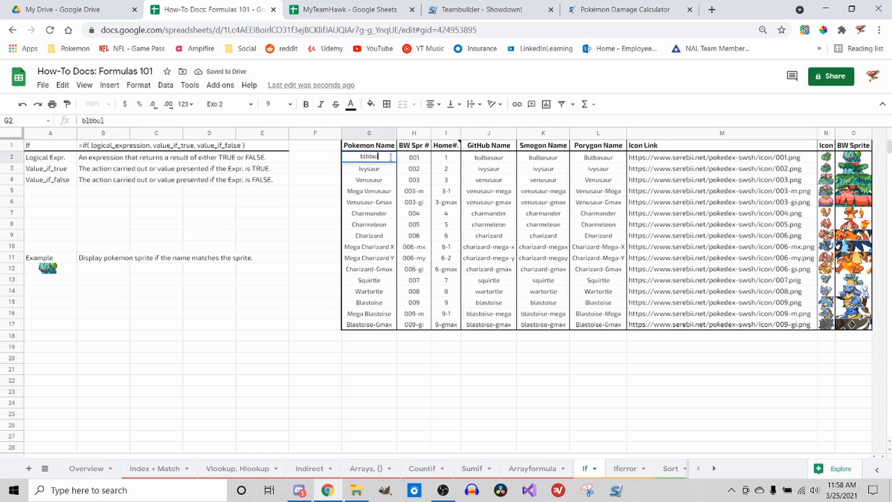
pyautogui.press('Return')
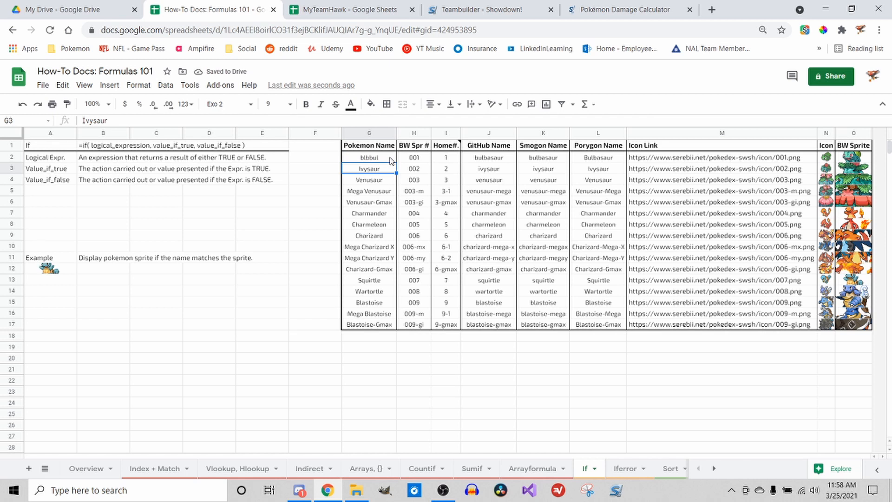
# - Undo the last name change in G2 and enlarge the formula bar while editing the IF formula in A12
pyautogui.hotkey('ctrl', 'z')
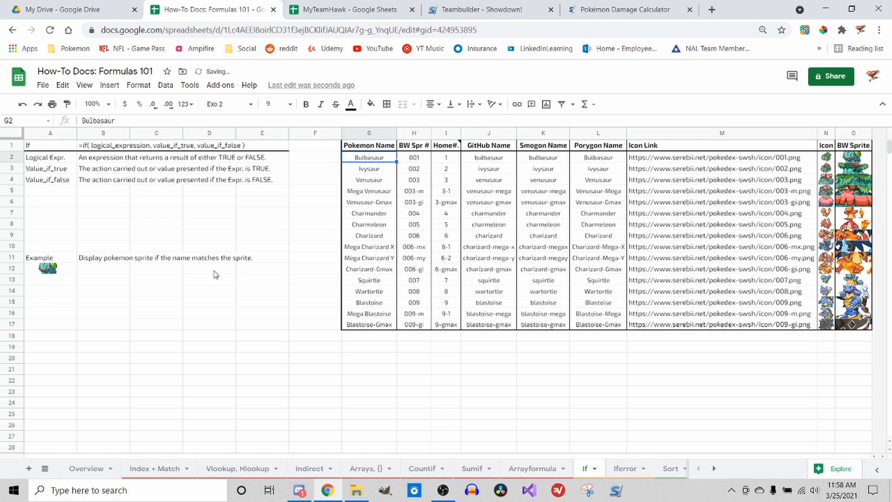
pyautogui.click(70, 269)
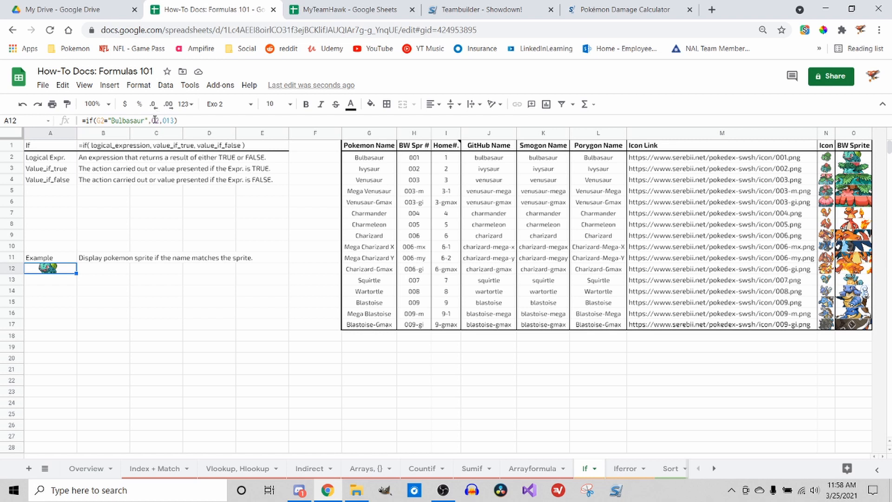
pyautogui.click(154, 121)
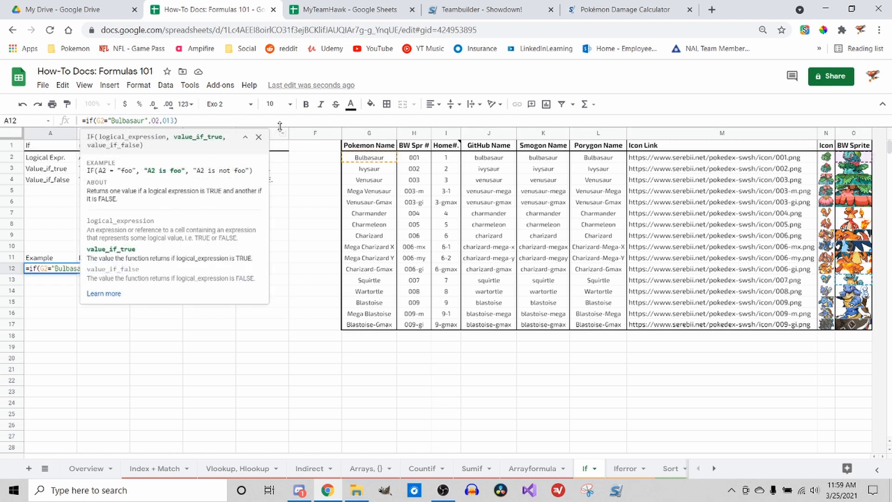
pyautogui.moveTo(282, 138); pyautogui.dragTo(289, 231)
pyautogui.click(254, 141)
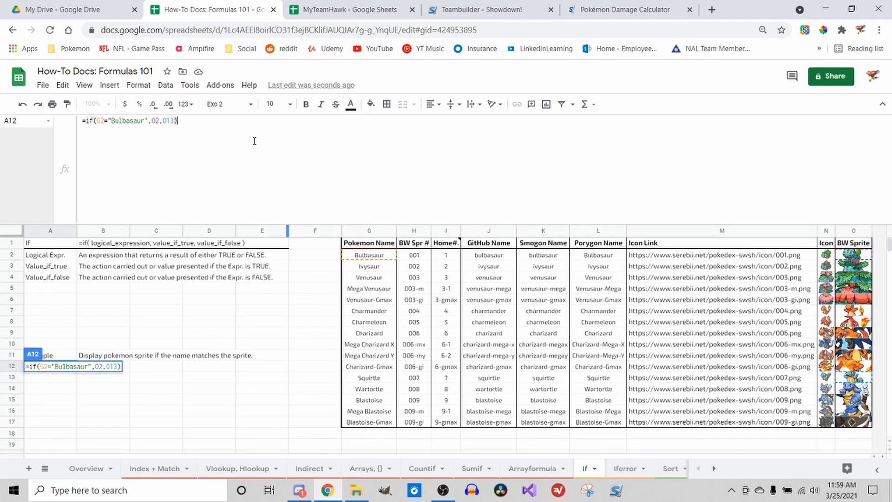
# - Insert a line break in A12's IF formula after the G2="Bulbasaur" condition, leaving O2,O13) on the second line
pyautogui.click(153, 120)
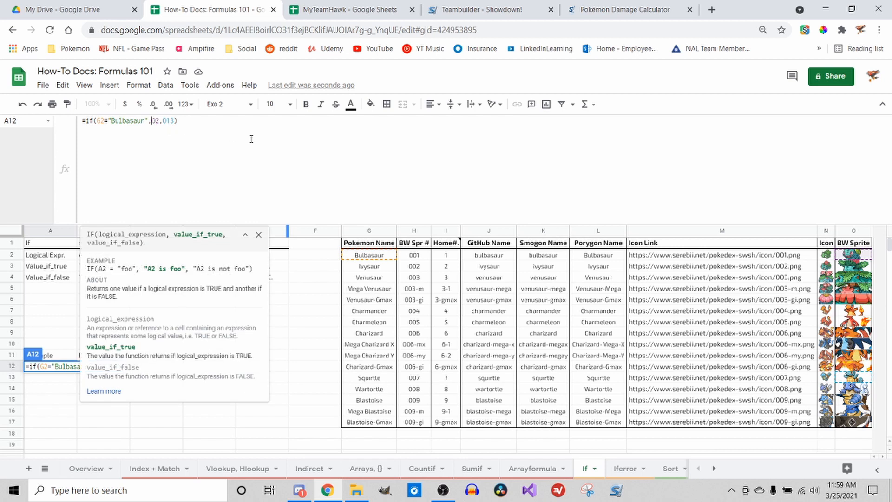
pyautogui.hotkey('alt', 'Return')
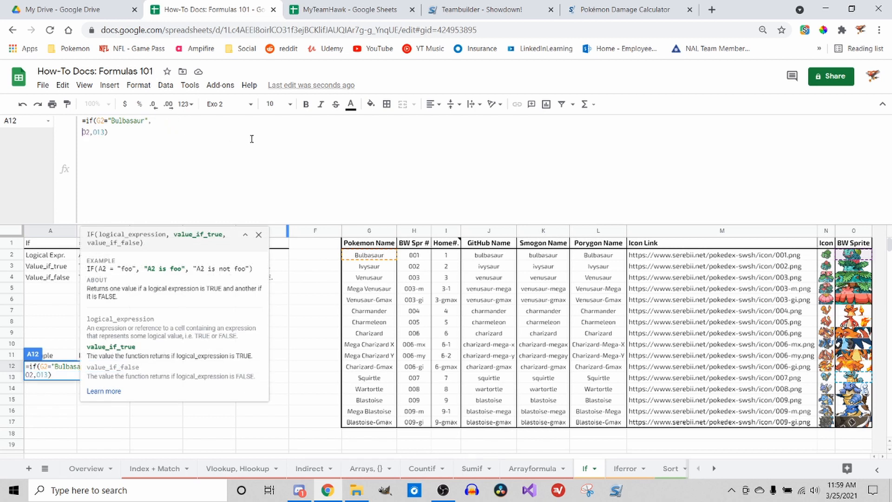
pyautogui.hotkey('alt', 'Return')
pyautogui.press('alt')
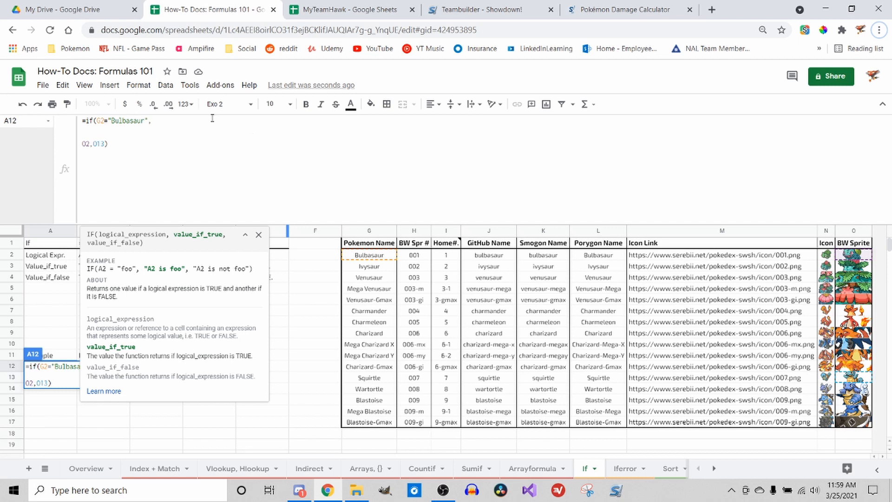
pyautogui.moveTo(84, 145); pyautogui.dragTo(92, 143)
pyautogui.press('BackSpace')
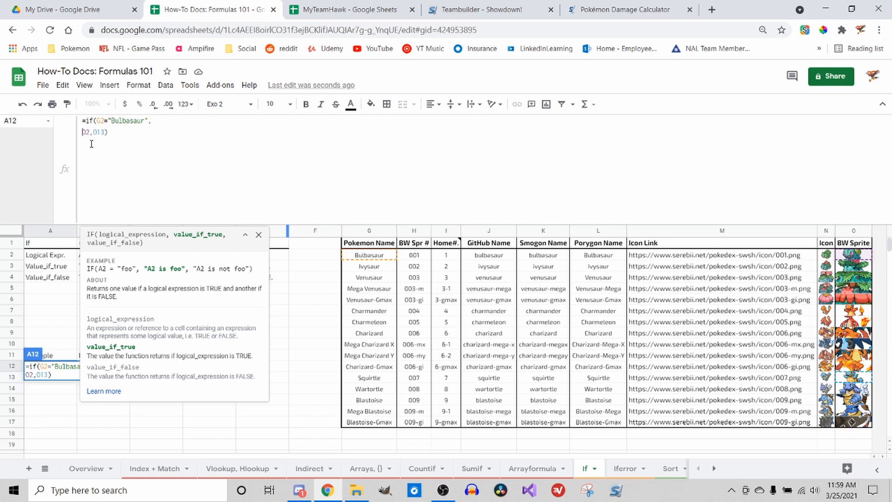
pyautogui.press('Tab')
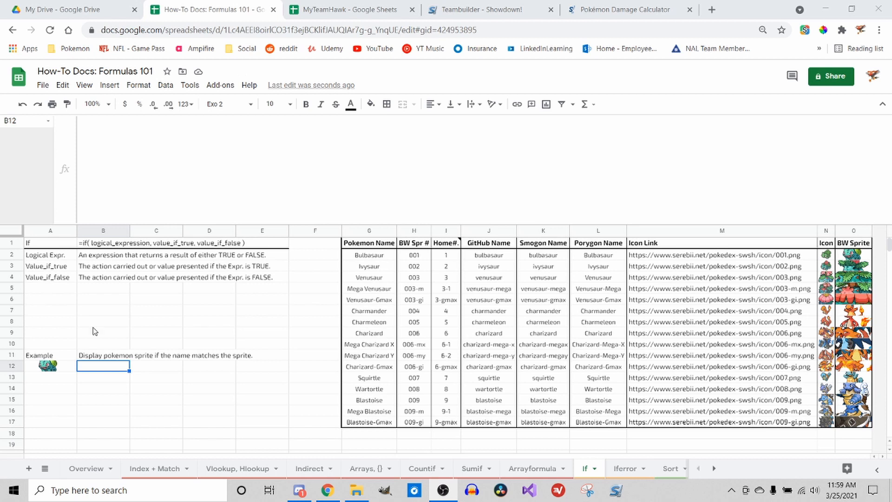
# - Shrink the formula bar back to a single line and select A12 to show its formula
pyautogui.click(128, 332)
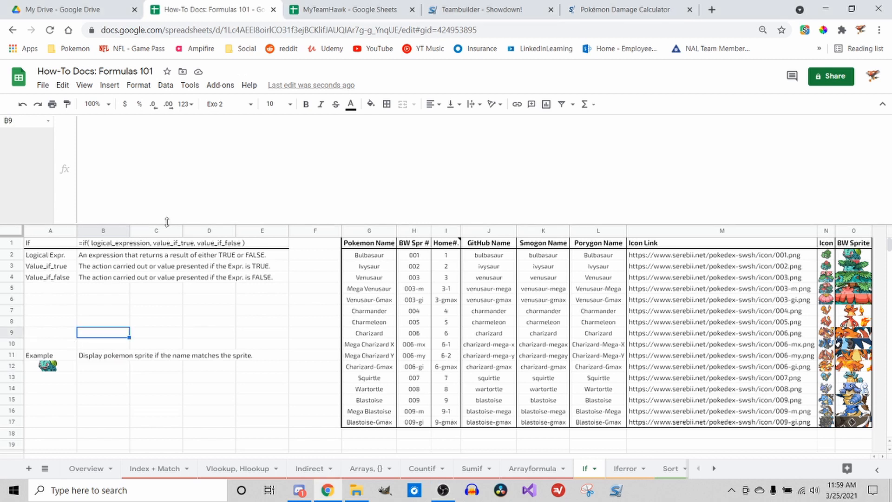
pyautogui.moveTo(167, 222); pyautogui.dragTo(156, 151)
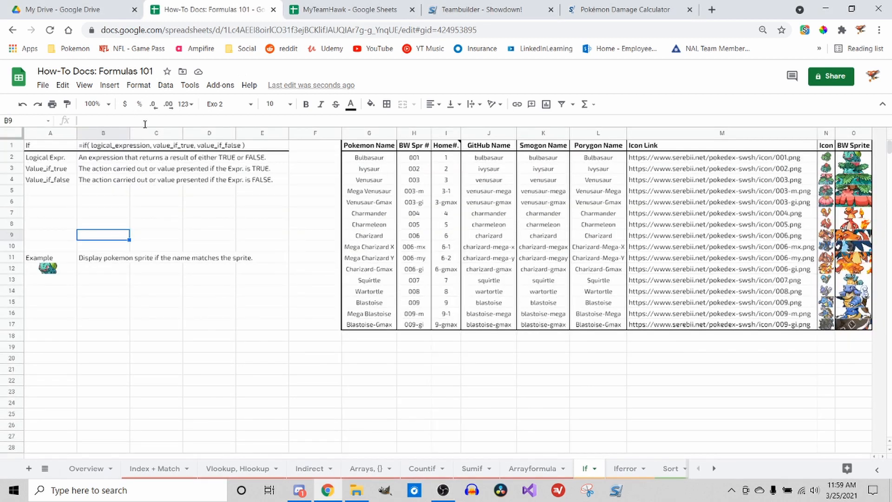
pyautogui.click(50, 269)
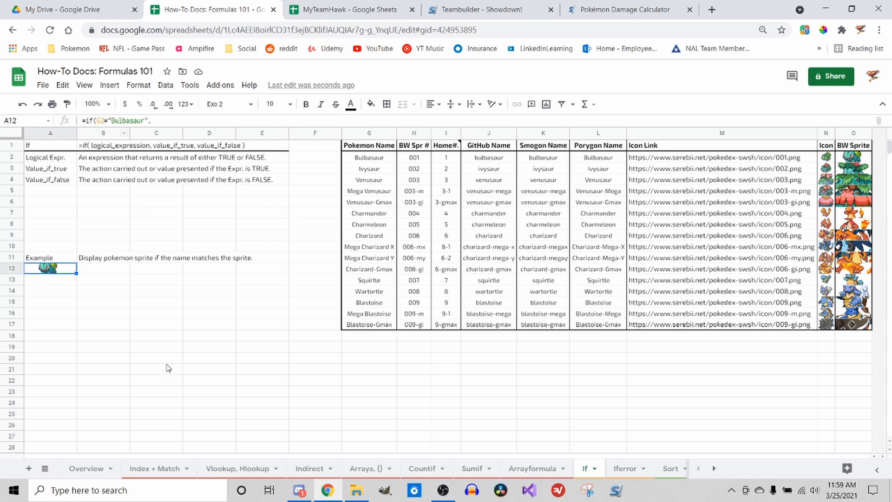
# - Open the Iferror sheet and examine the VLOOKUP formula and error note in A12
pyautogui.click(645, 467)
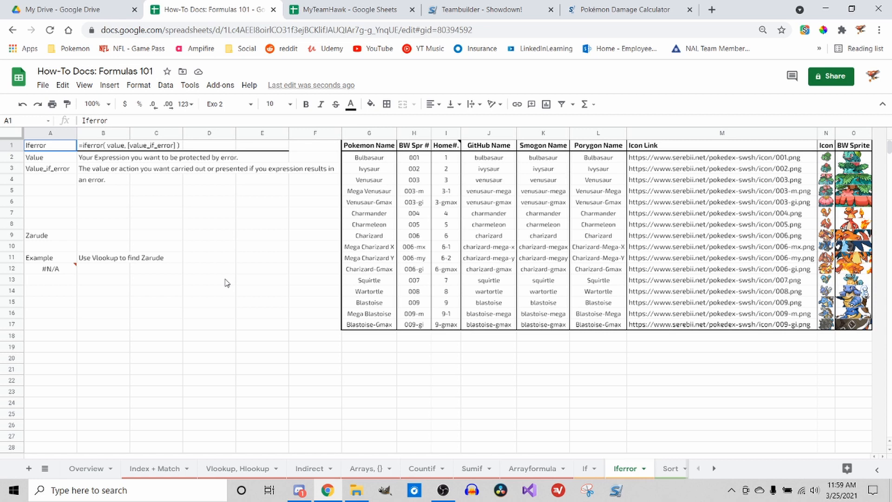
pyautogui.click(63, 272)
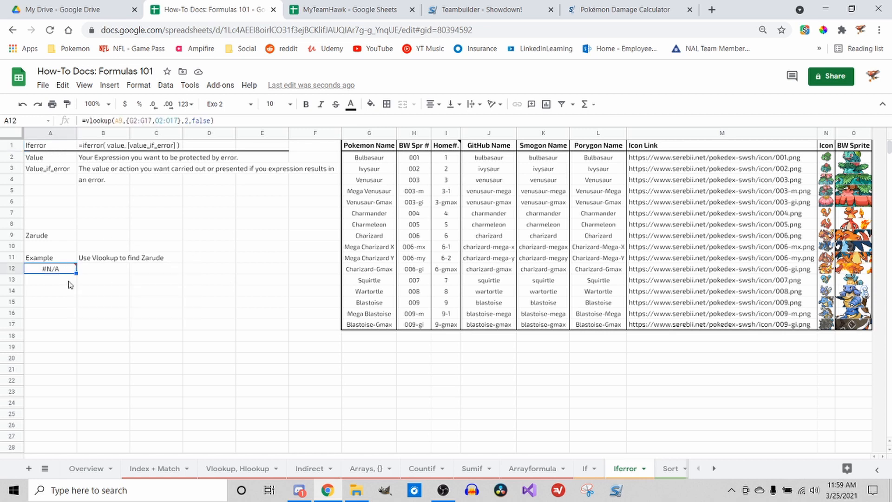
pyautogui.click(69, 282)
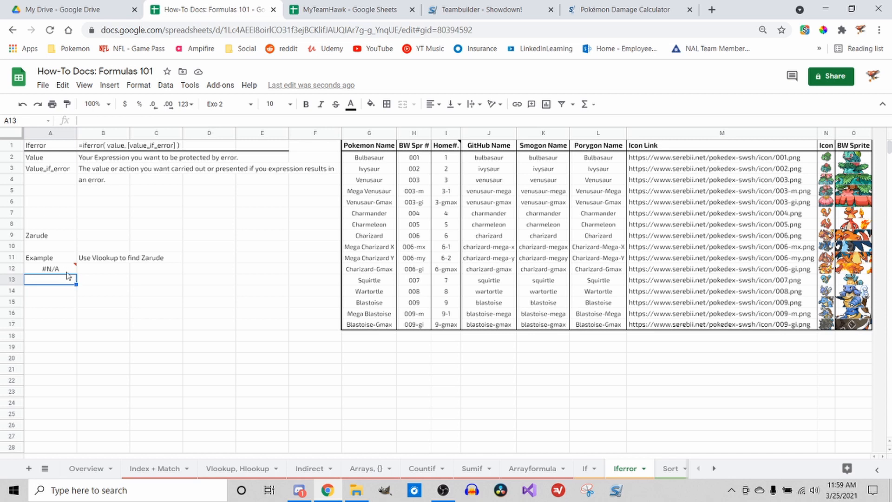
pyautogui.moveTo(67, 272)
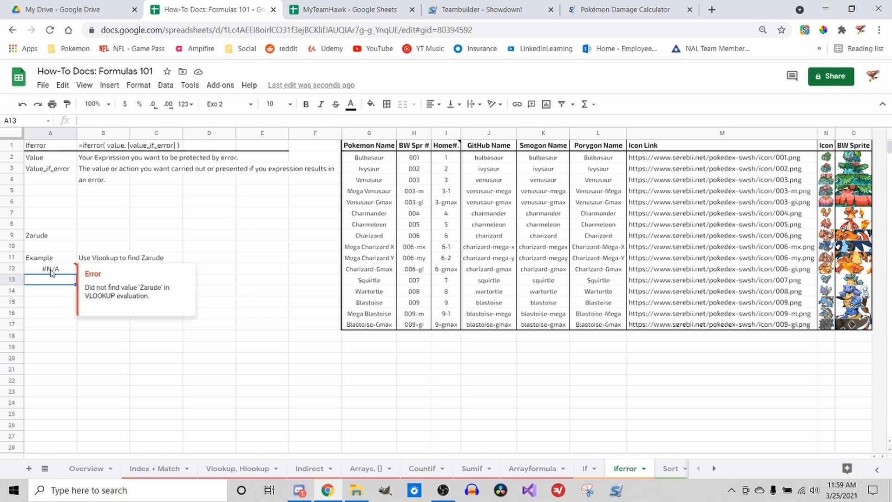
pyautogui.click(81, 324)
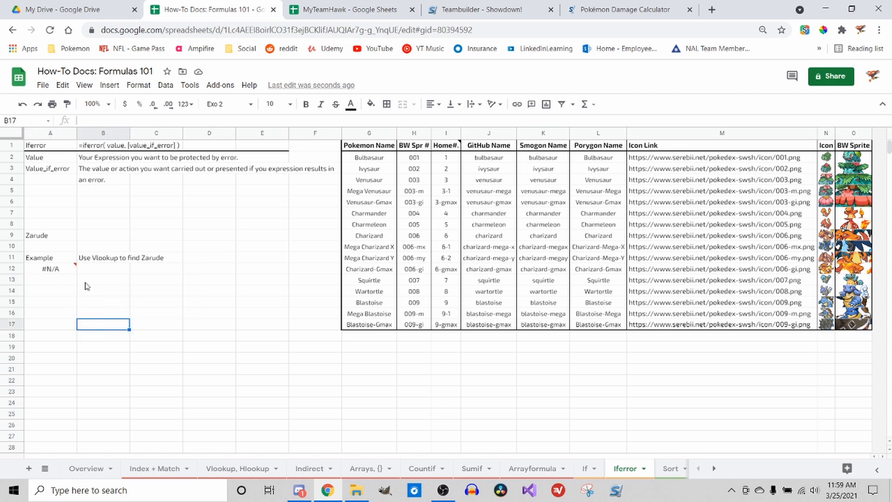
pyautogui.click(30, 304)
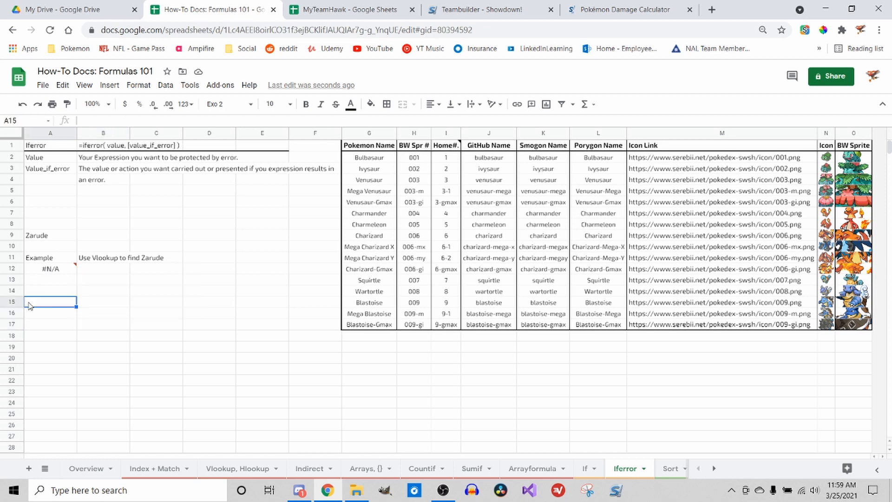
pyautogui.rightClick(60, 315)
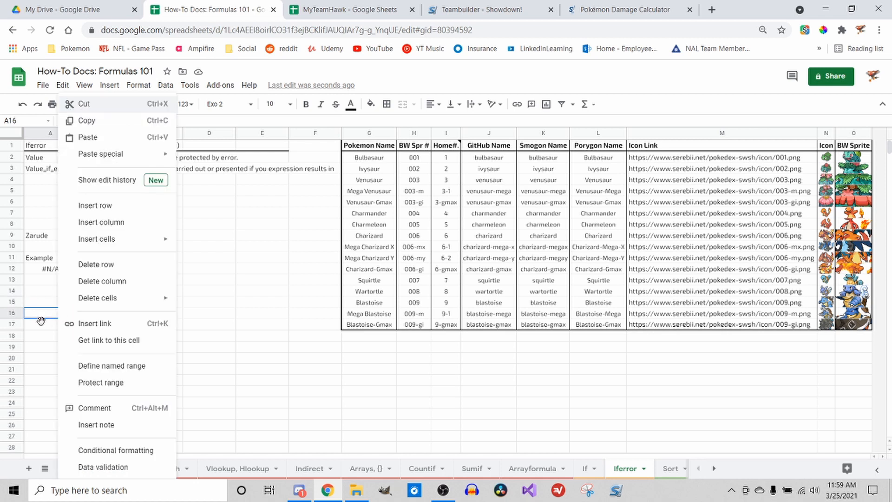
pyautogui.click(42, 324)
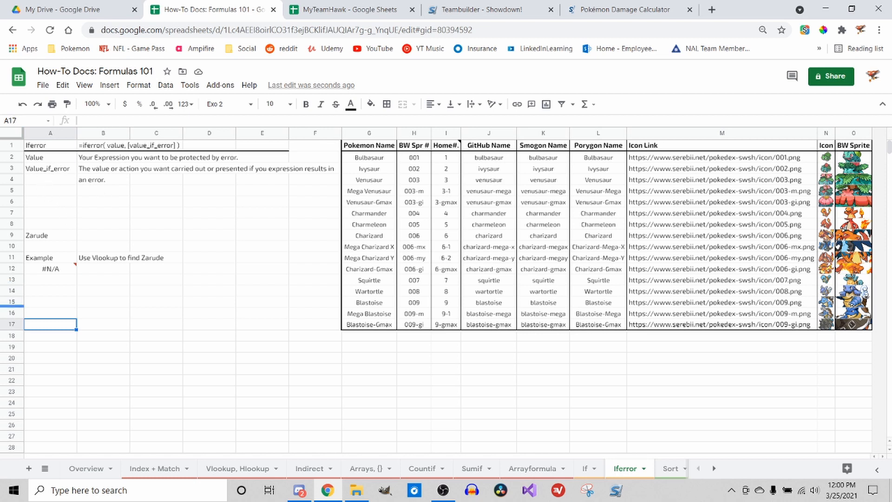
# - Review the VLOOKUP formula in A12 and its error details without editing it
pyautogui.click(72, 271)
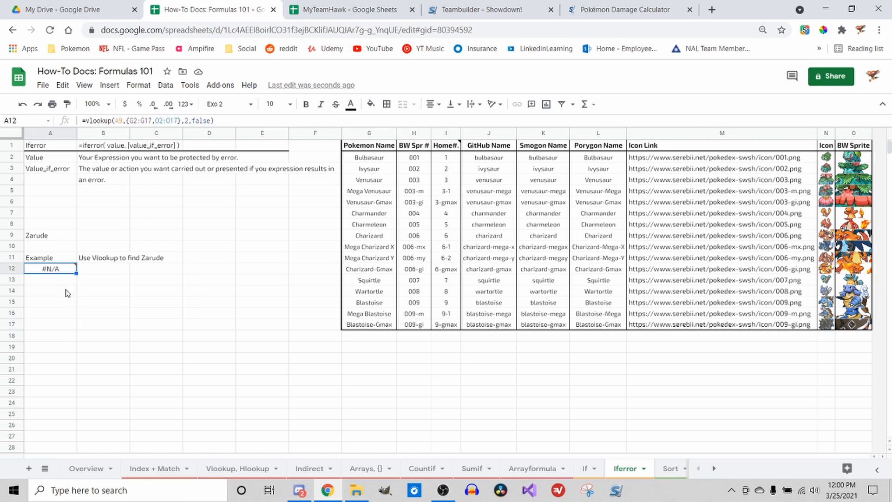
pyautogui.click(67, 292)
pyautogui.click(67, 271)
pyautogui.moveTo(52, 269)
pyautogui.click(88, 121)
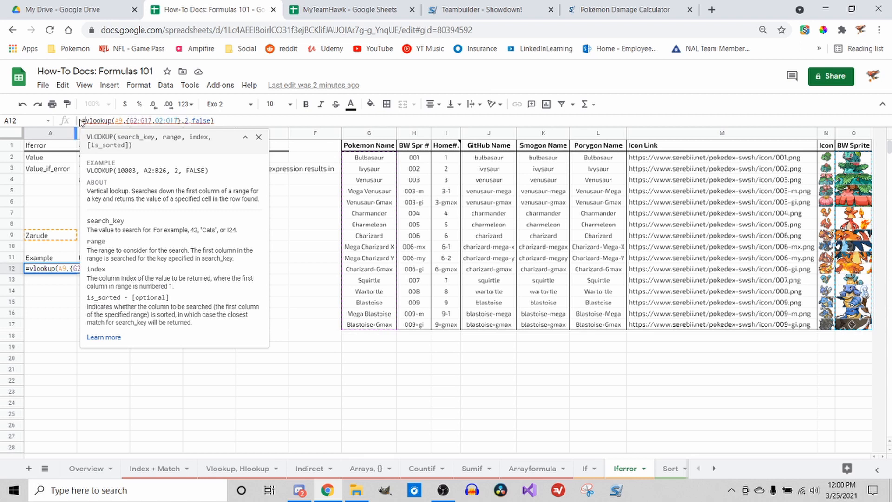
pyautogui.press('Escape')
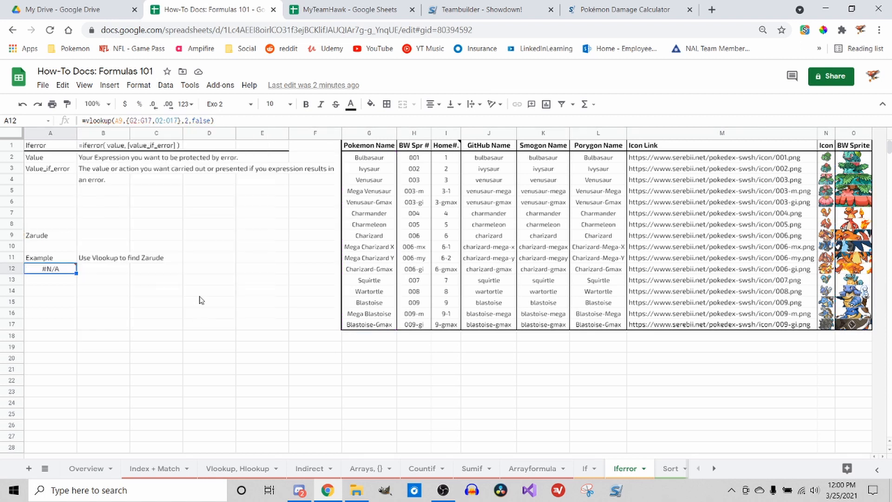
pyautogui.doubleClick(59, 275)
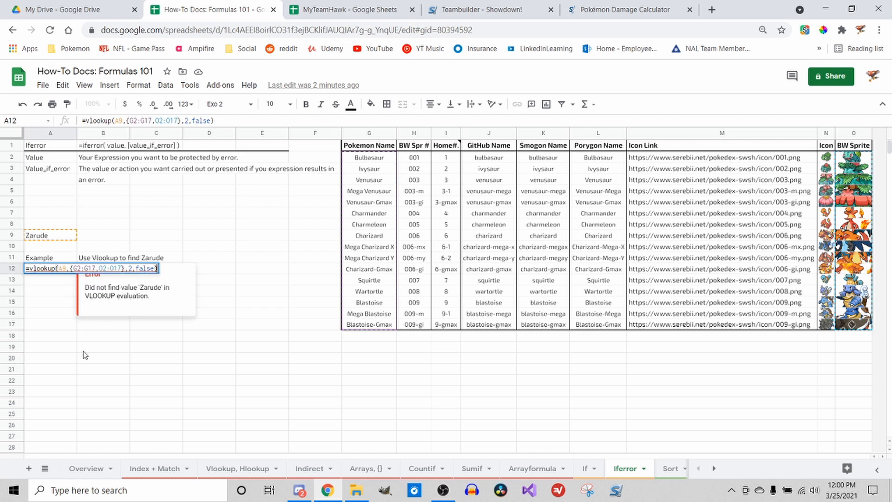
pyautogui.press('Escape')
# - Wrap the VLOOKUP in A12 in IFERROR with "Pokemon not found." as the value_if_error argument
pyautogui.click(86, 120)
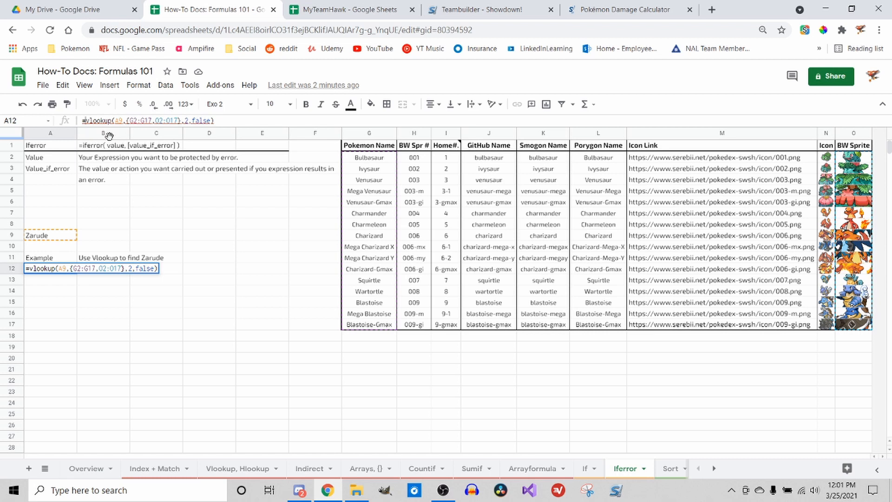
pyautogui.write('iferror(')
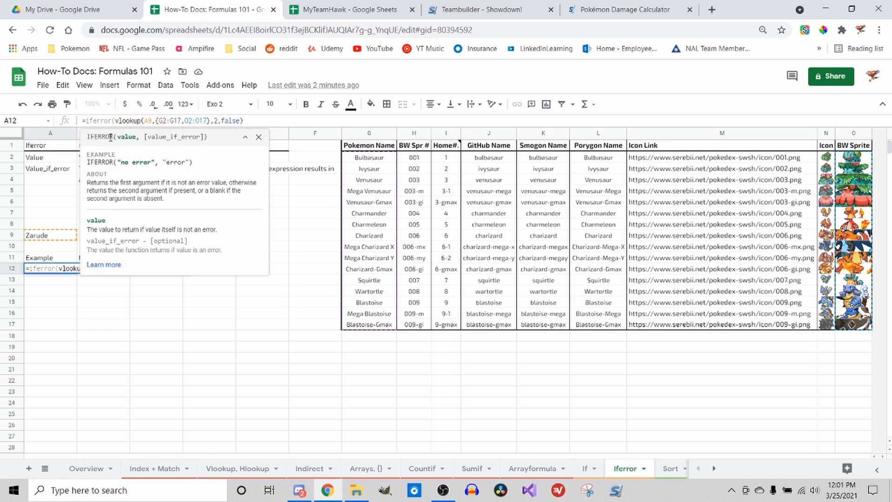
pyautogui.click(249, 122)
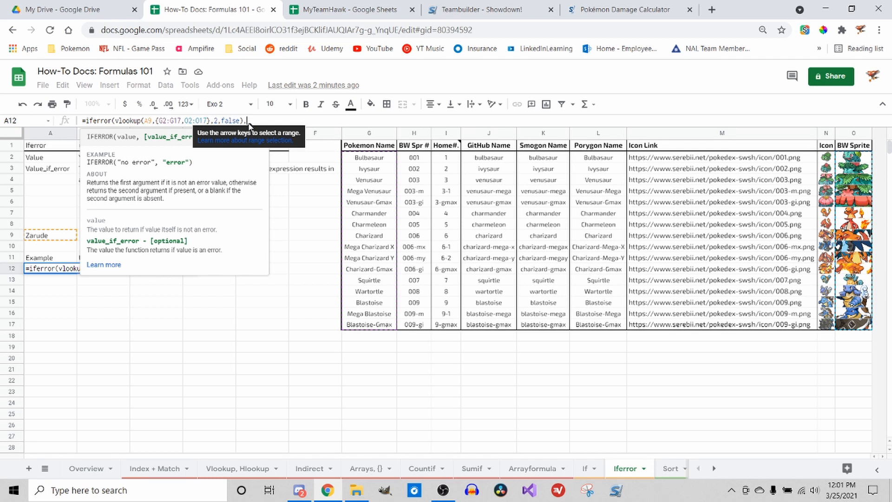
pyautogui.write('"')
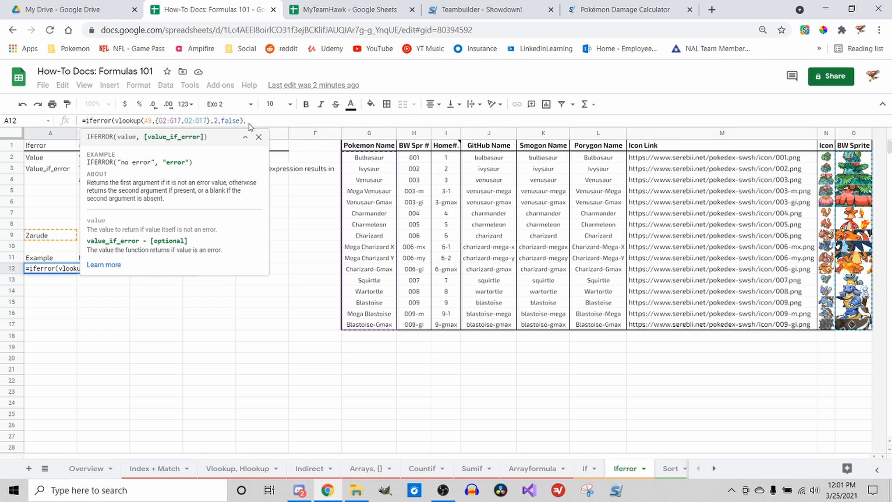
pyautogui.write('Pokem')
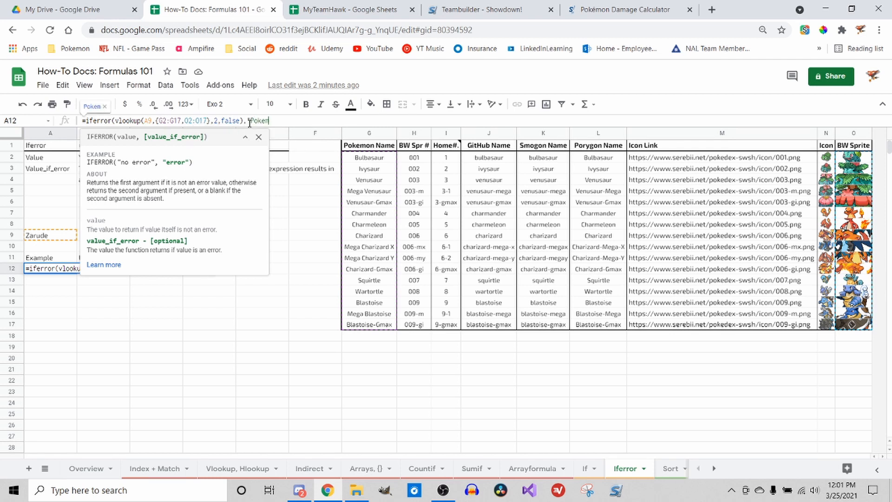
pyautogui.write('on not foun')
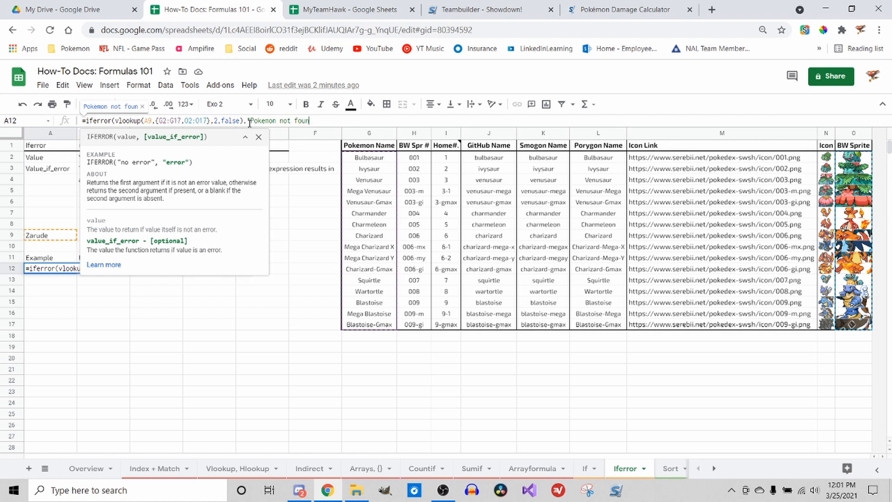
pyautogui.write('d.")')
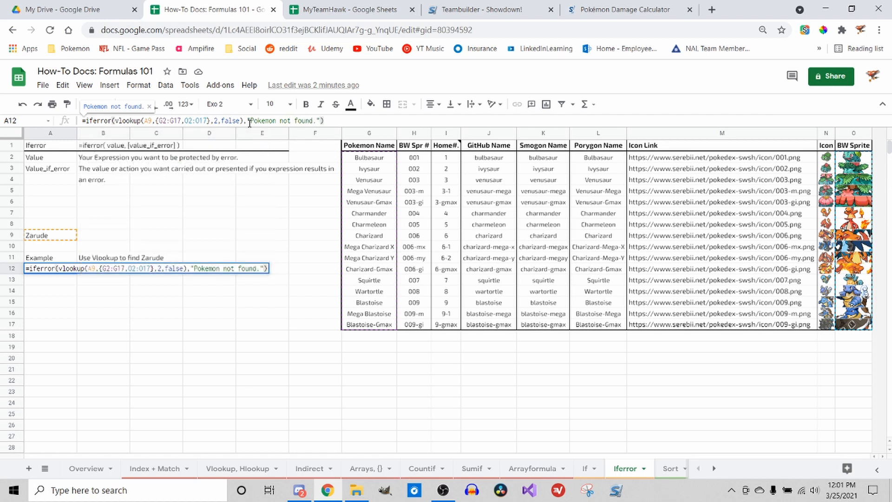
pyautogui.press('Return')
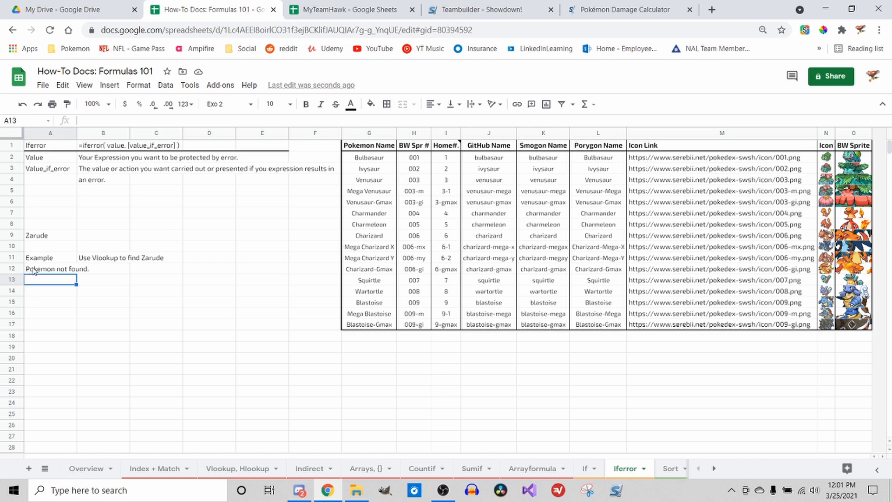
# - Open the Sort sheet and select cell A12 under the alphabetical-order example
pyautogui.scroll(-5, 594, 470)
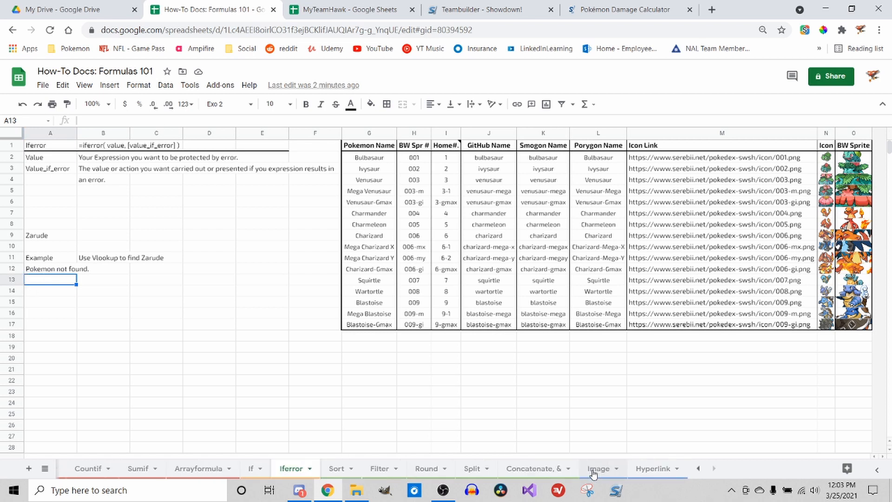
pyautogui.click(344, 470)
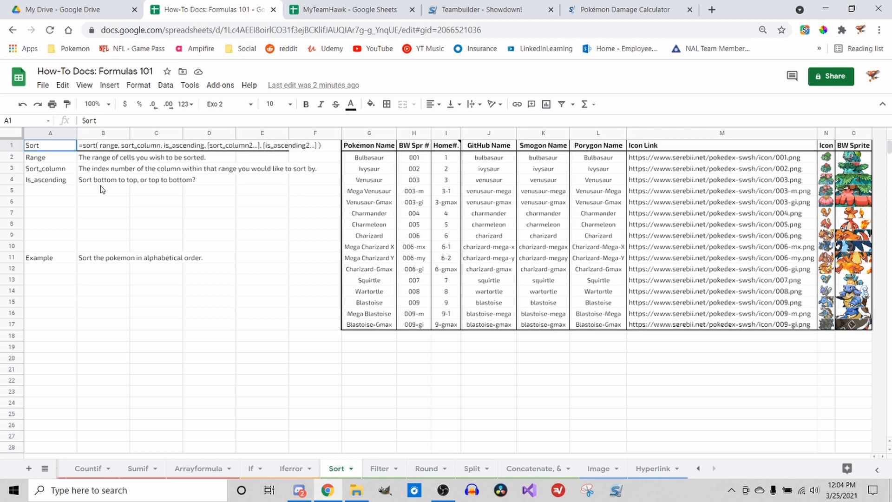
pyautogui.click(64, 272)
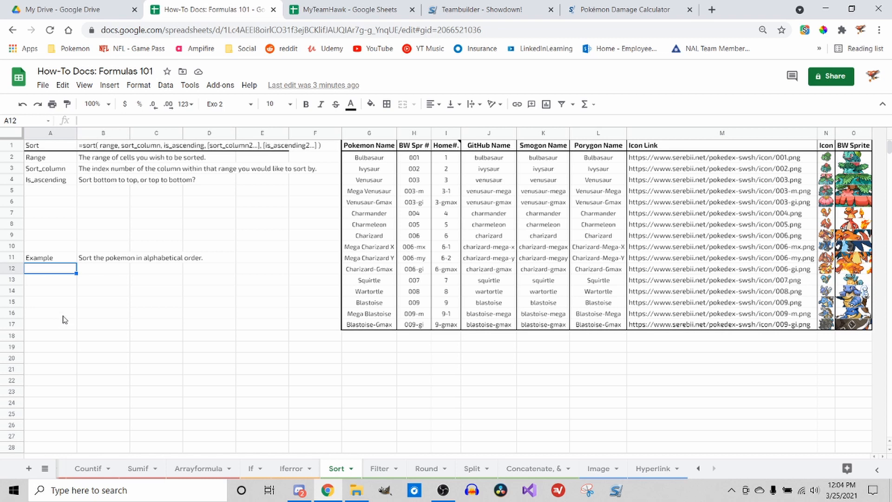
# - Write a SORT formula in A12 over the Pokemon names G2:G17, with sort column 1 and is_ascending set to false
pyautogui.write('=sort(')
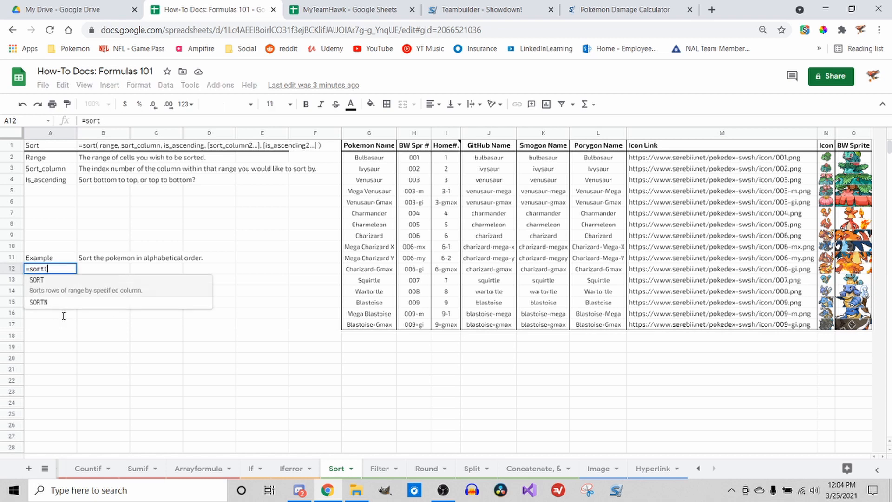
pyautogui.click(385, 159)
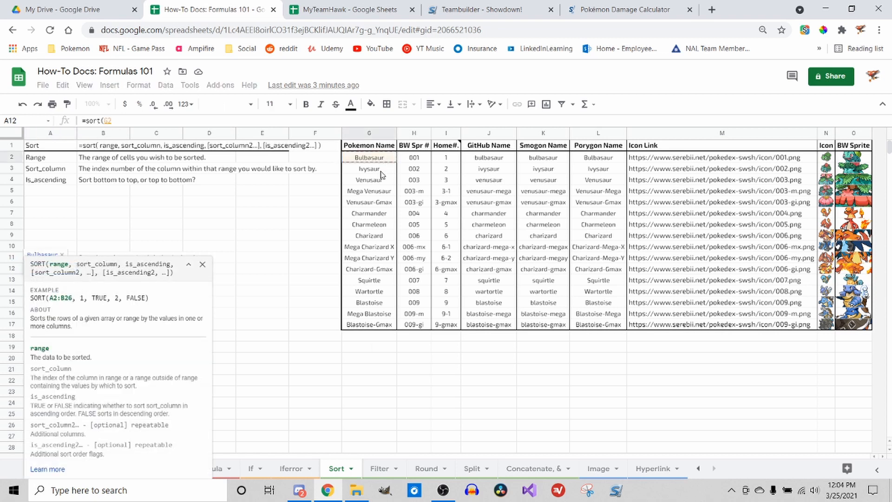
pyautogui.moveTo(382, 174); pyautogui.dragTo(376, 327)
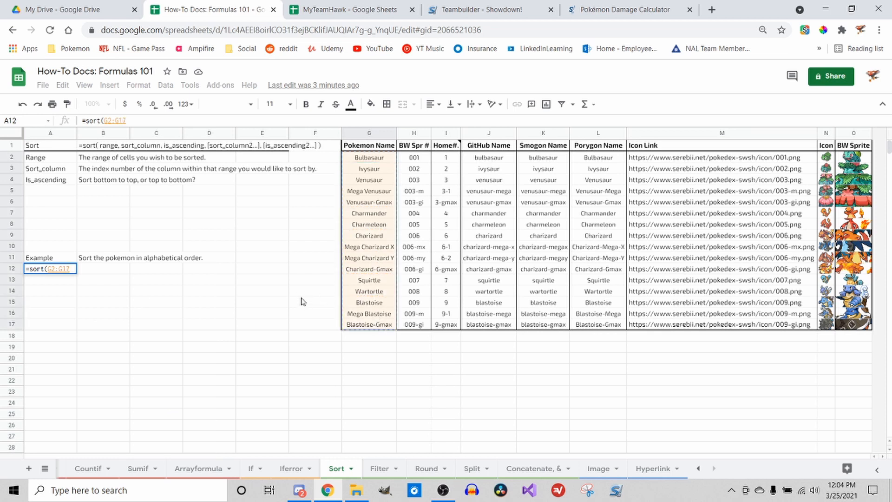
pyautogui.write(',')
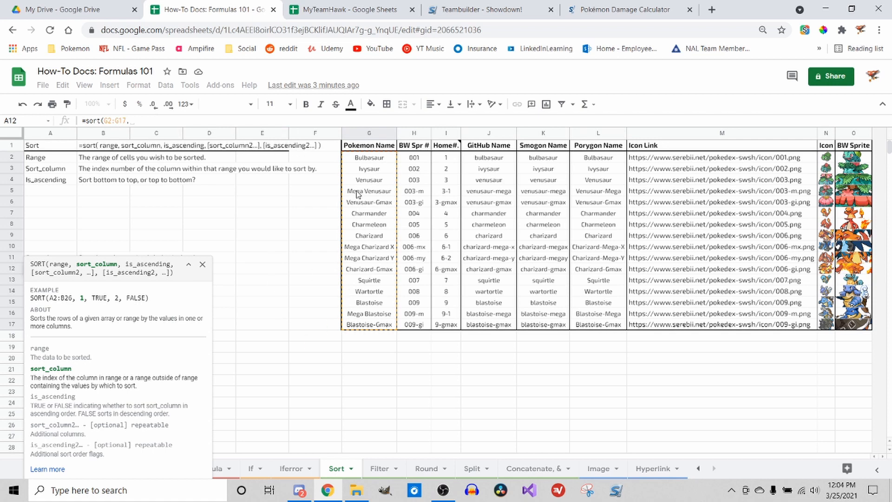
pyautogui.click(198, 121)
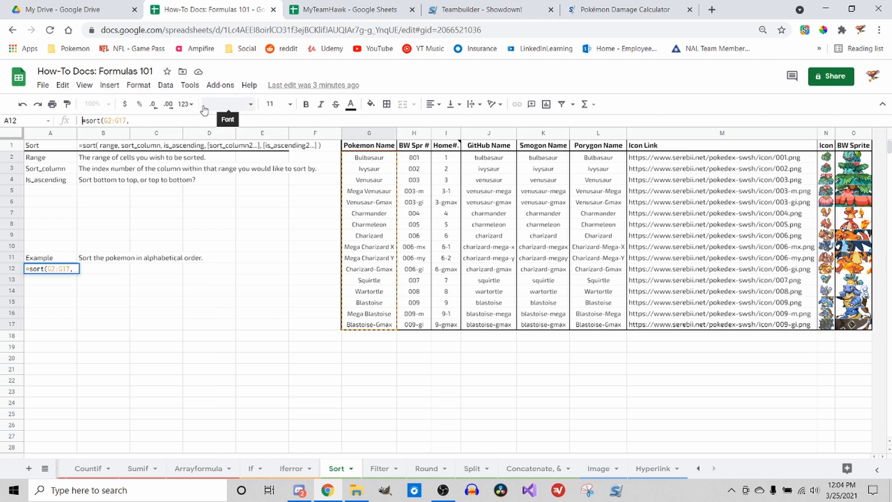
pyautogui.click(195, 121)
pyautogui.write('1')
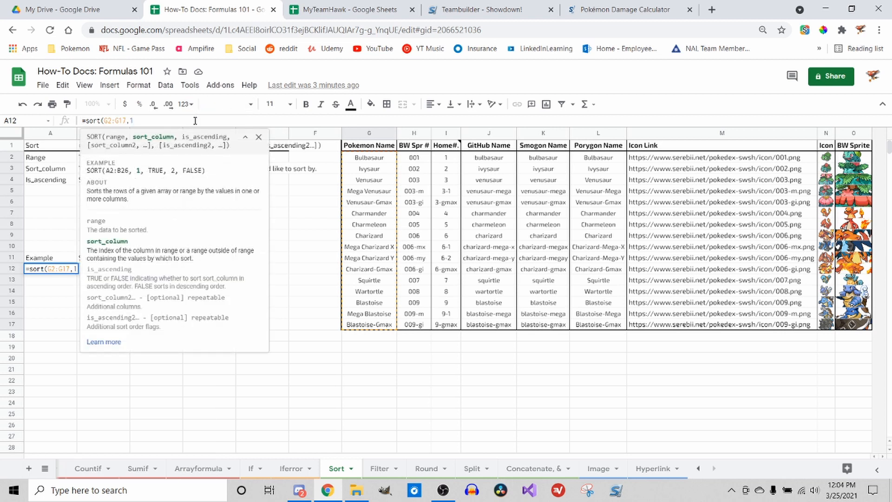
pyautogui.write(',')
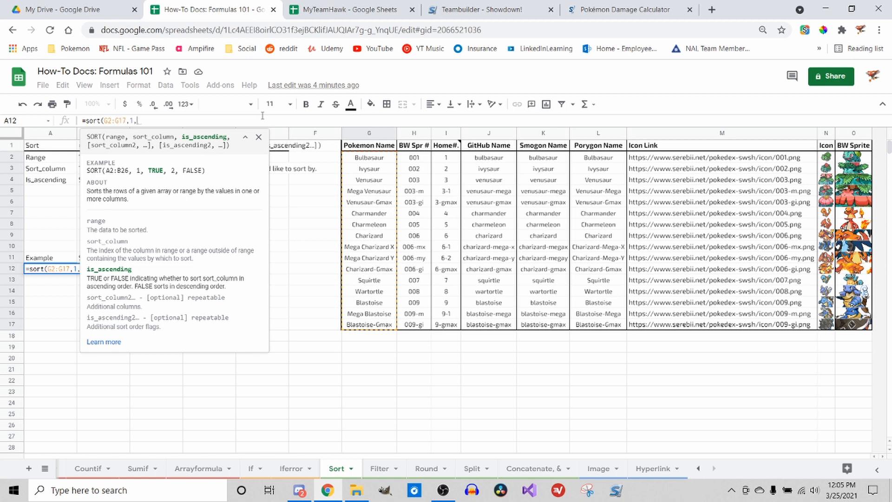
pyautogui.write('false')
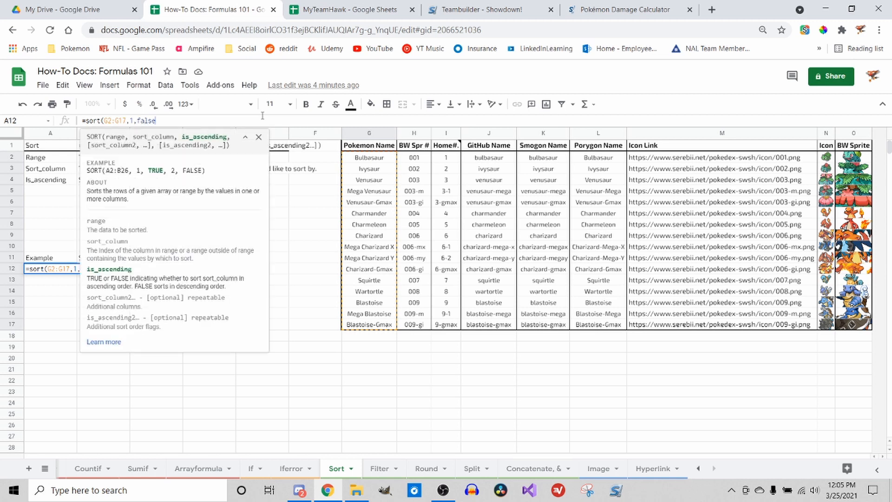
pyautogui.write(')')
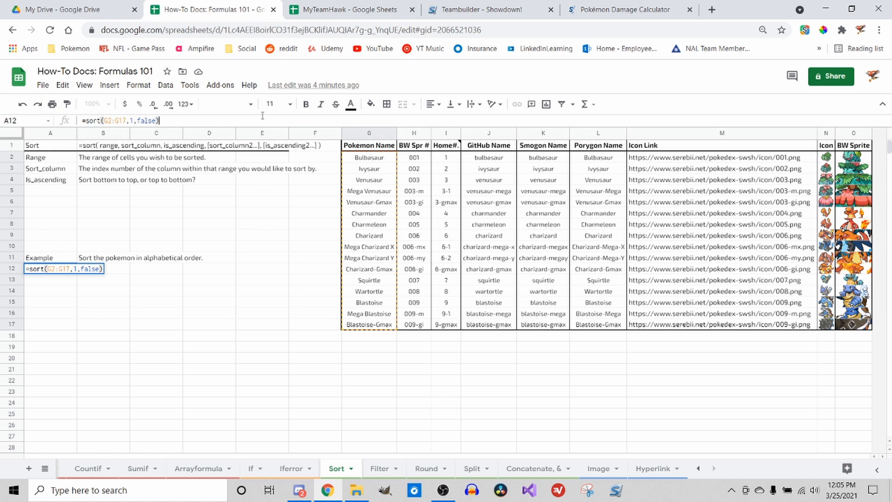
# - Replace the SORT formula's is_ascending argument with 0 and enter the formula in A12
pyautogui.press('Left')
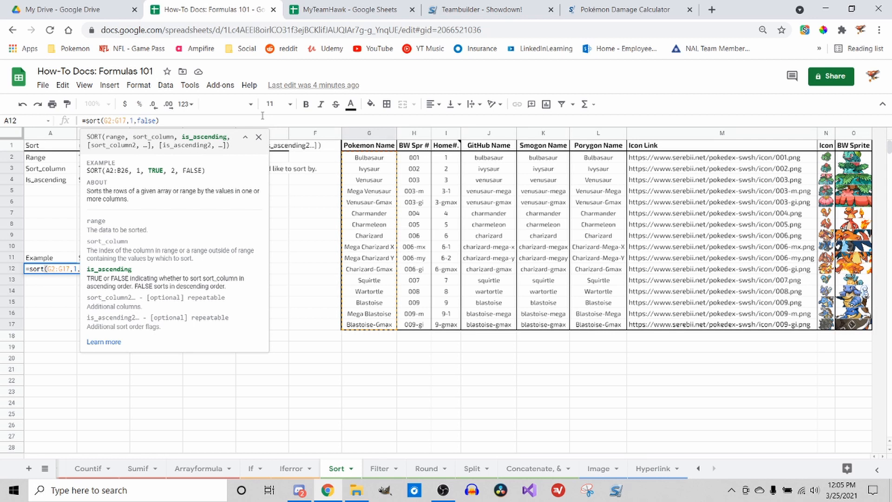
pyautogui.press('BackSpace')
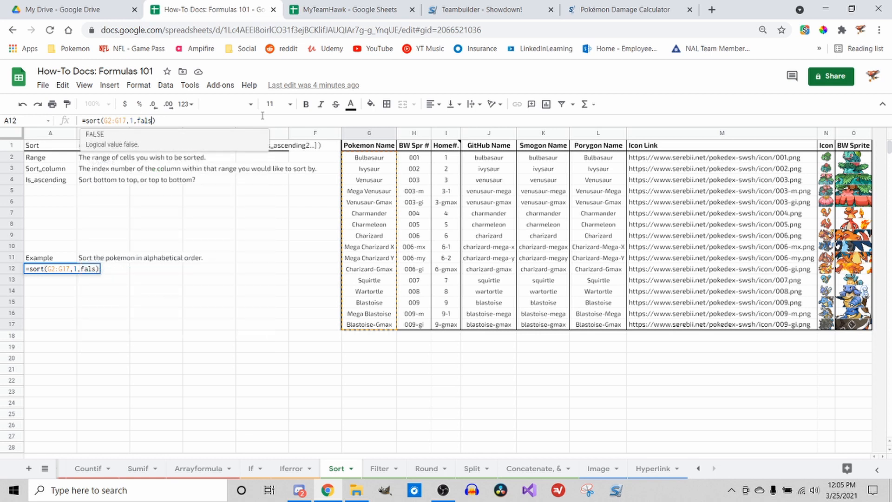
pyautogui.press('BackSpace')
pyautogui.press('BackSpace')
pyautogui.press('BackSpace')
pyautogui.press('BackSpace')
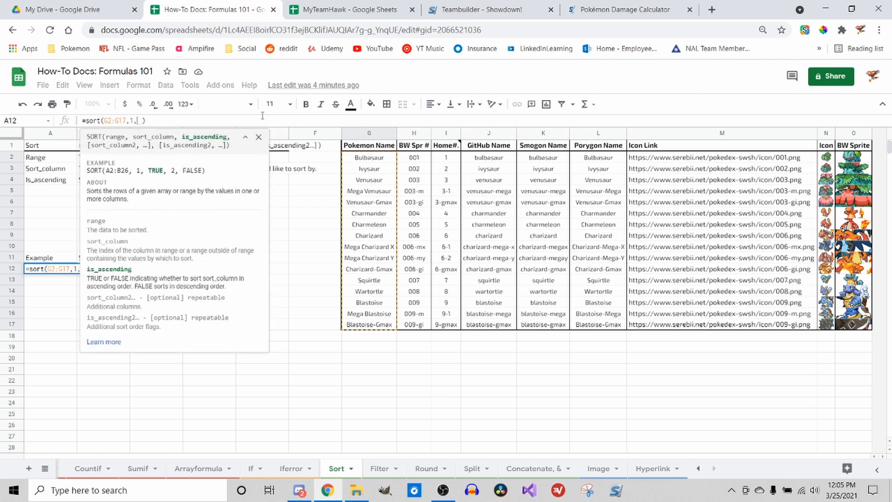
pyautogui.write('0')
pyautogui.press('BackSpace')
pyautogui.write('1')
pyautogui.press('BackSpace')
pyautogui.write('0')
pyautogui.press('Return')
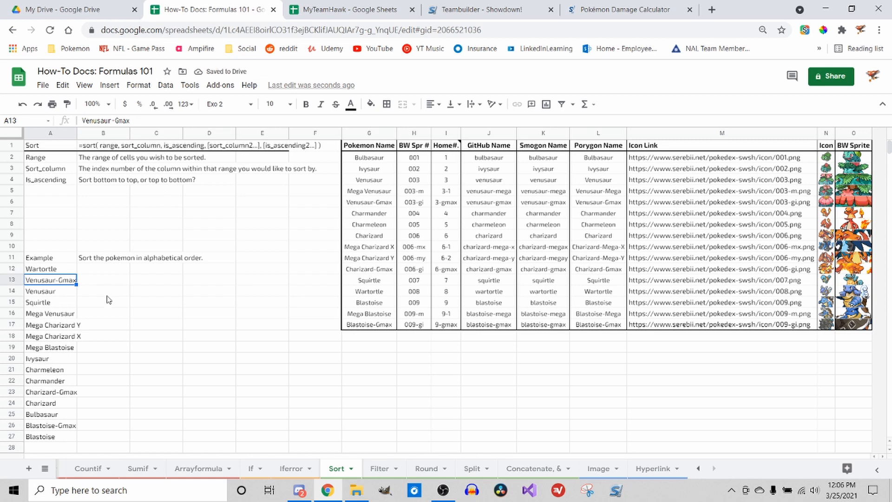
# - Change the is_ascending argument of the SORT formula in A12 to 1
pyautogui.click(71, 273)
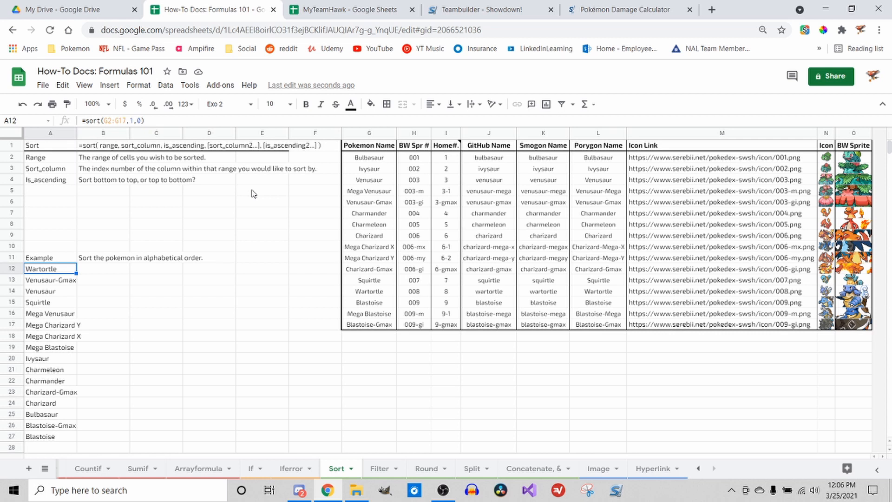
pyautogui.click(141, 121)
pyautogui.press('BackSpace')
pyautogui.write('t')
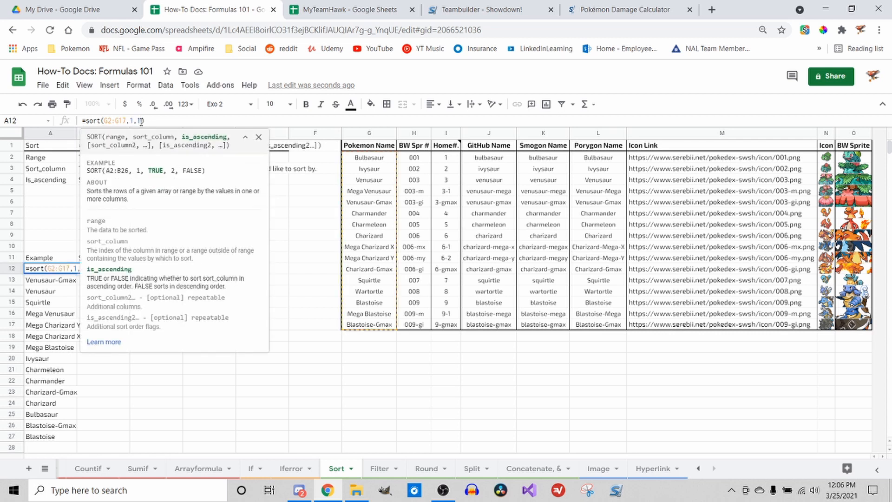
pyautogui.press('Return')
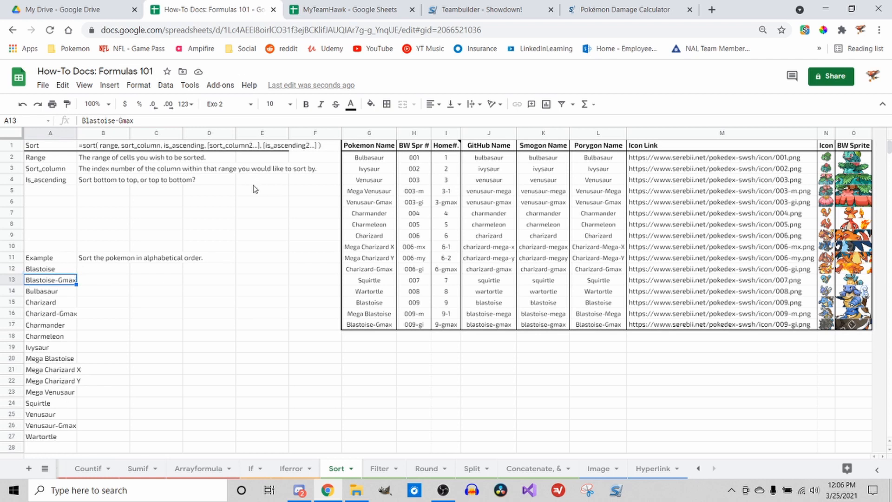
# - On the Filter sheet, start a FILTER formula in A12 with the Pokemon names G2:G17 as its range
pyautogui.click(383, 472)
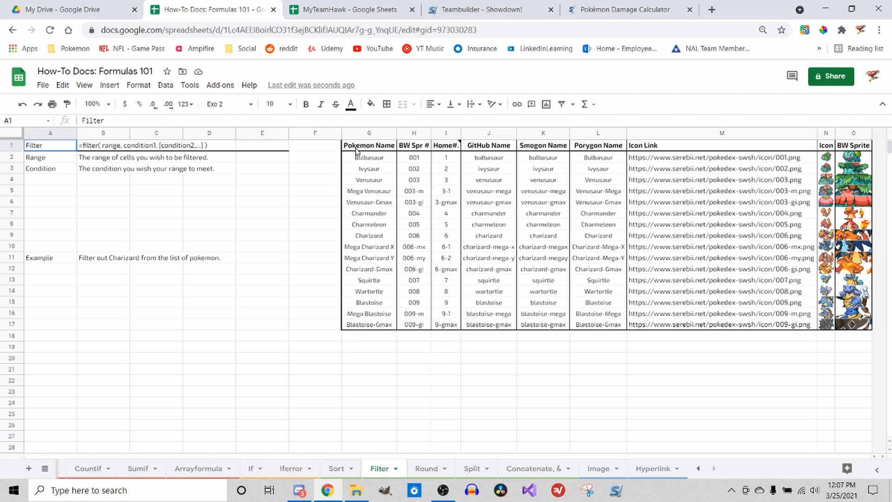
pyautogui.click(53, 272)
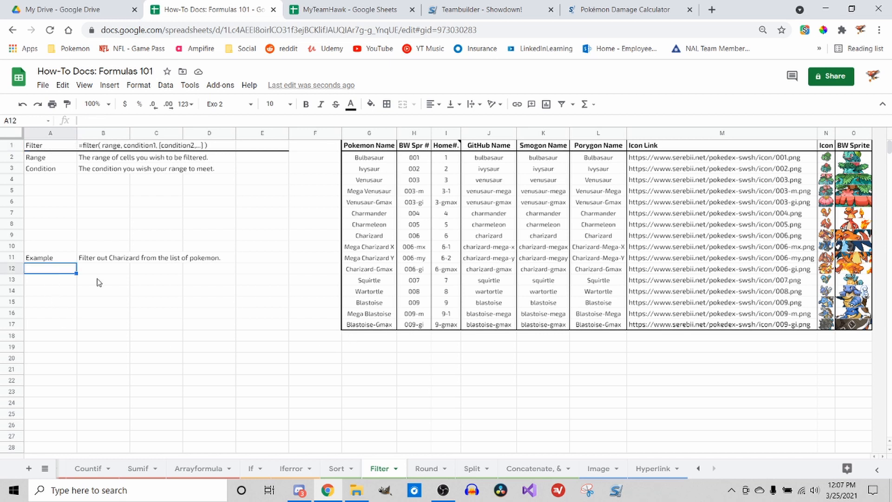
pyautogui.write('=rilter')
pyautogui.press('BackSpace')
pyautogui.press('BackSpace')
pyautogui.press('BackSpace')
pyautogui.press('BackSpace')
pyautogui.press('BackSpace')
pyautogui.press('BackSpace')
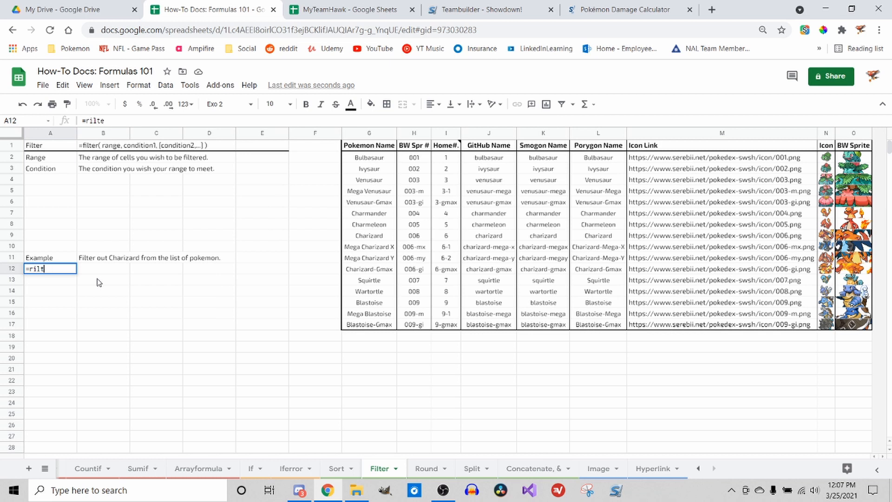
pyautogui.write('filter(')
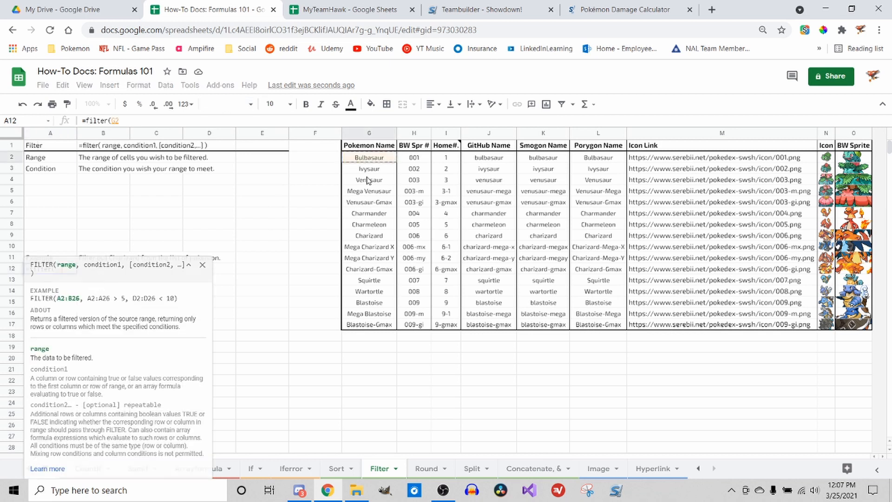
pyautogui.moveTo(369, 158); pyautogui.dragTo(368, 324)
pyautogui.write(',')
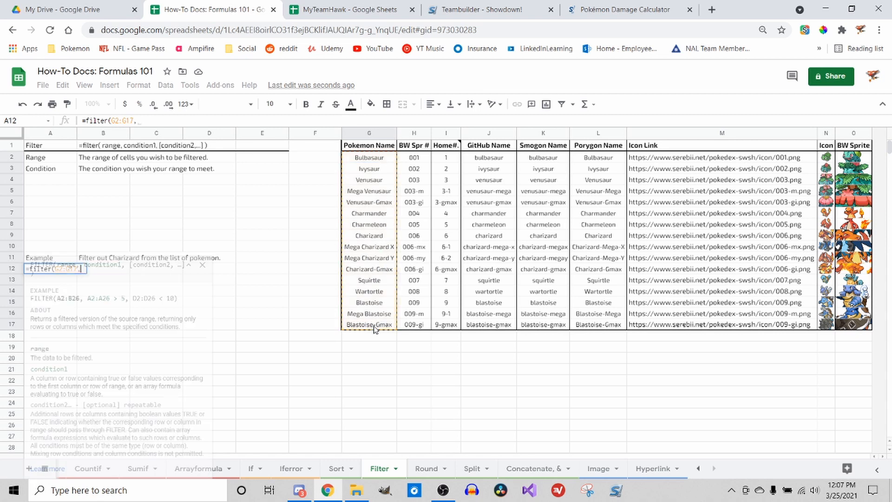
# - Complete the FILTER formula in A12 with "Charizard" as its condition
pyautogui.write('"Charizard')
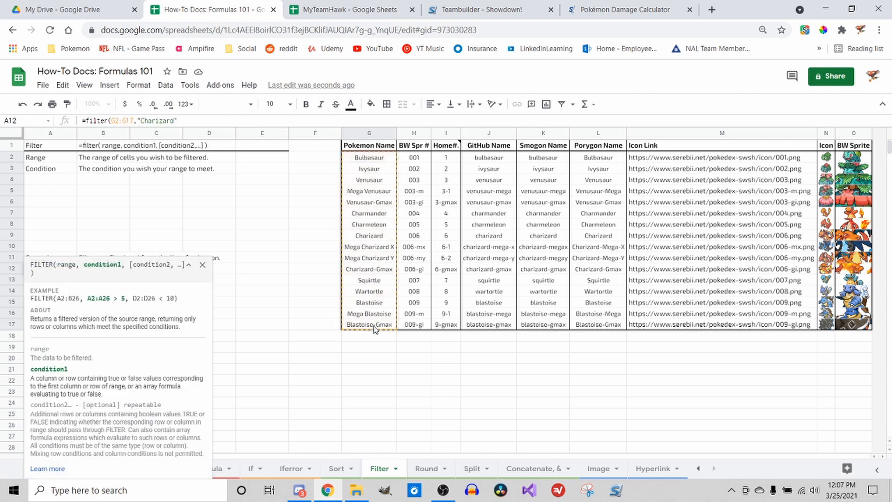
pyautogui.write('")')
pyautogui.press('Return')
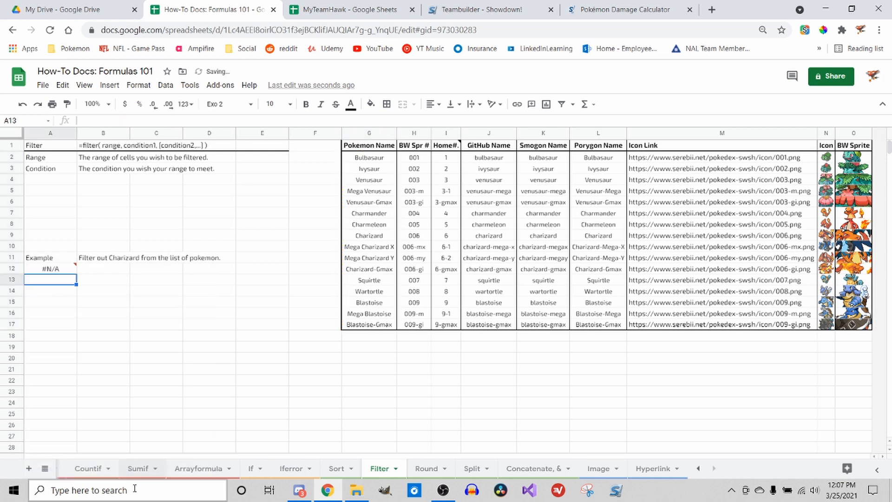
# - Check the error note on A12 and rewrite the FILTER condition as g2:g17 = "Charizard"
pyautogui.moveTo(52, 269)
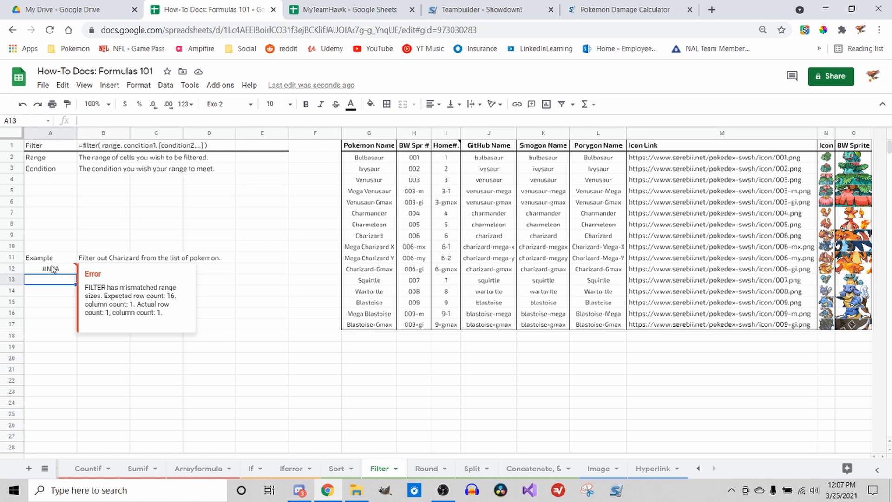
pyautogui.click(53, 270)
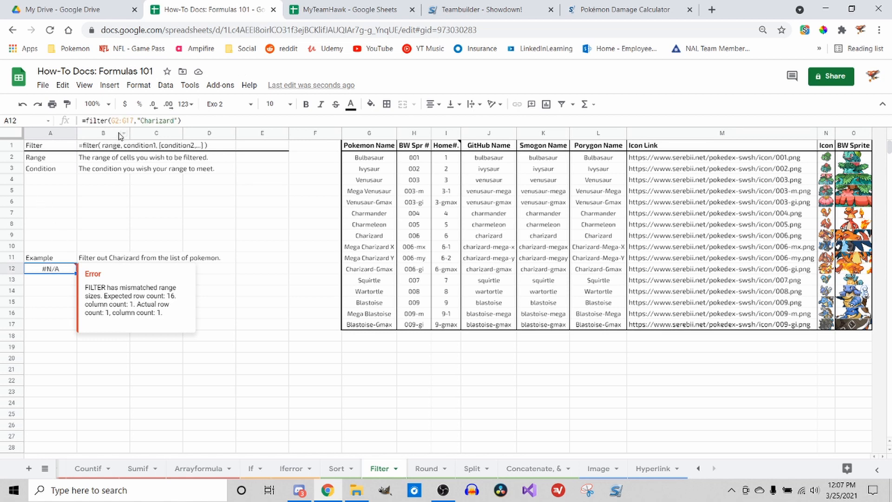
pyautogui.click(138, 121)
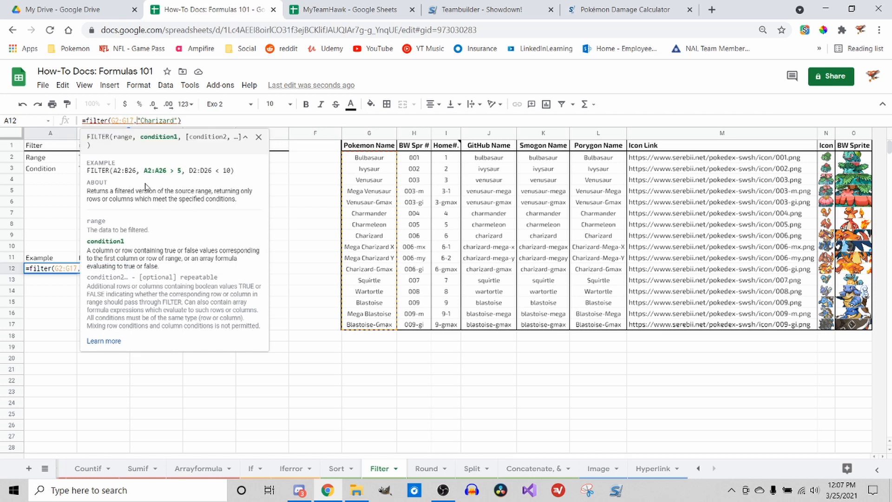
pyautogui.write('g2:g')
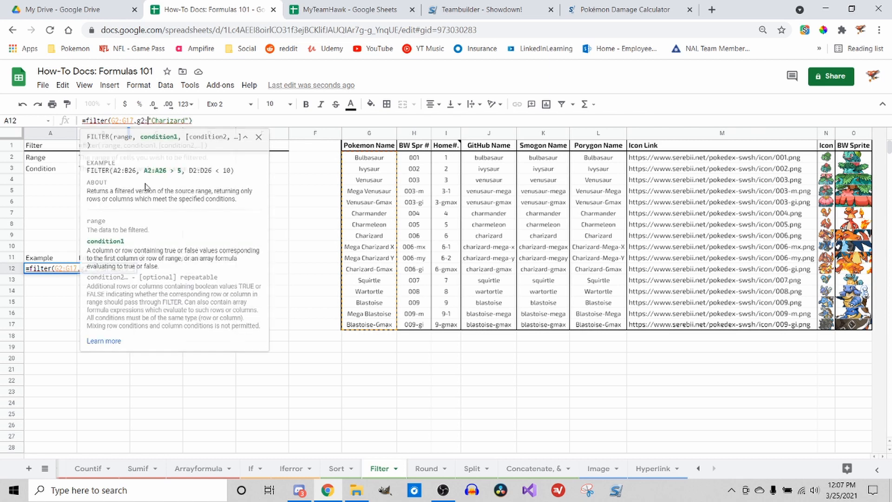
pyautogui.write('17')
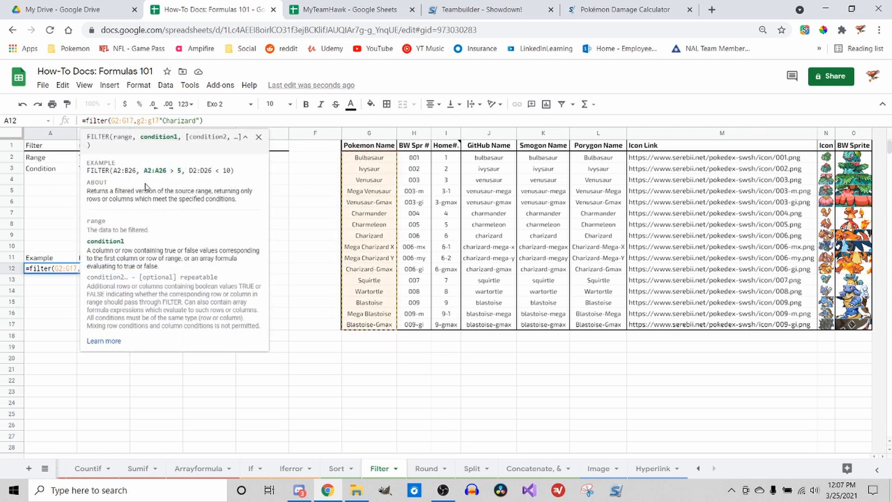
pyautogui.write(' =')
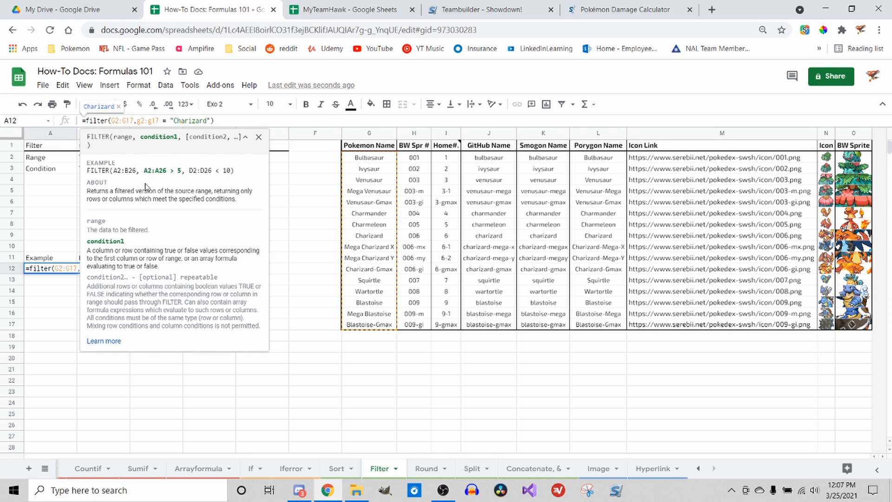
pyautogui.press('Return')
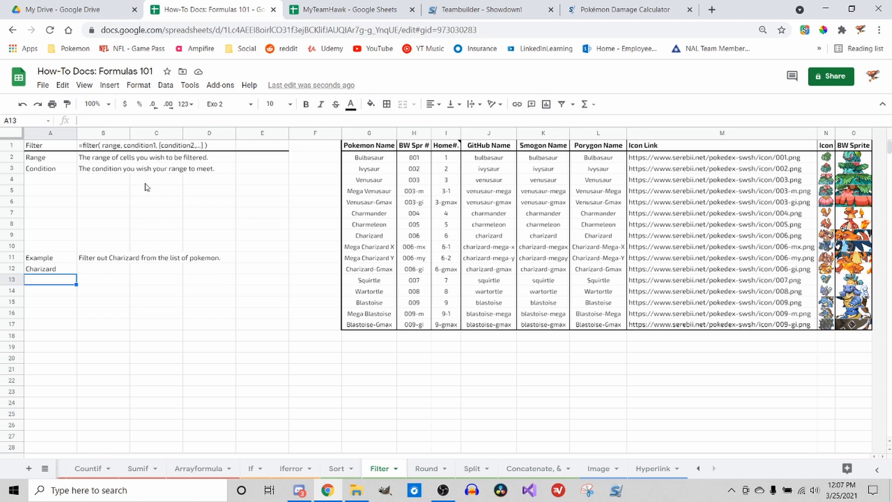
# - Change the comparison in A12's FILTER condition to <> to exclude Charizard, and select Charizard in the source list
pyautogui.click(65, 275)
pyautogui.click(163, 120)
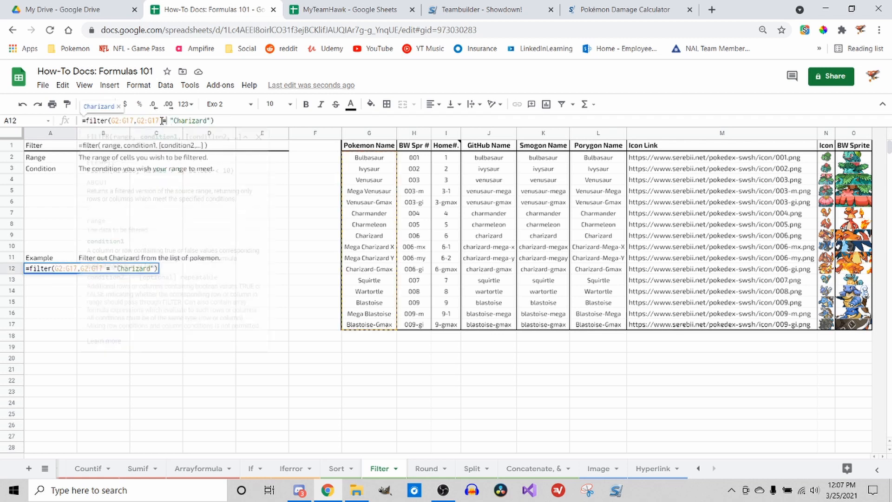
pyautogui.write('<>')
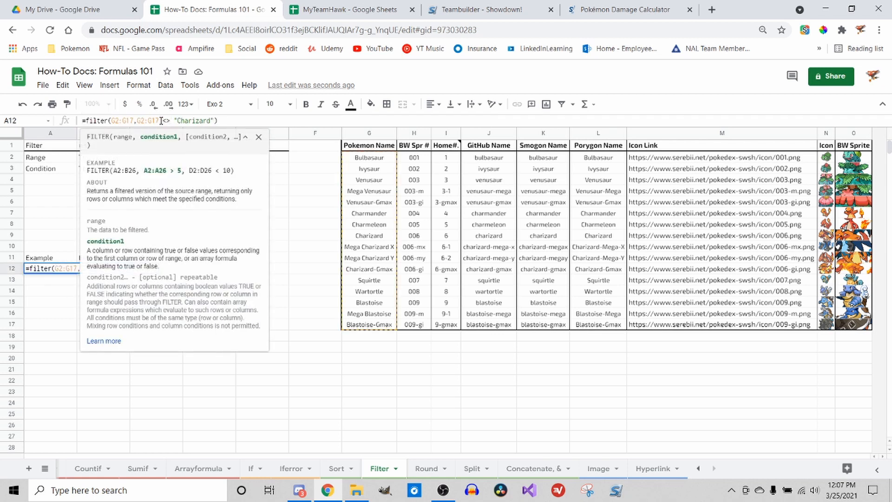
pyautogui.press('Return')
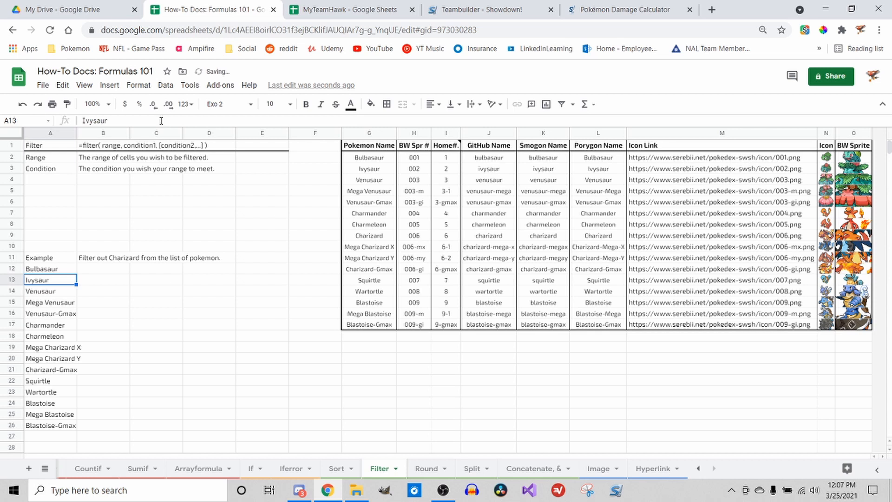
pyautogui.click(362, 240)
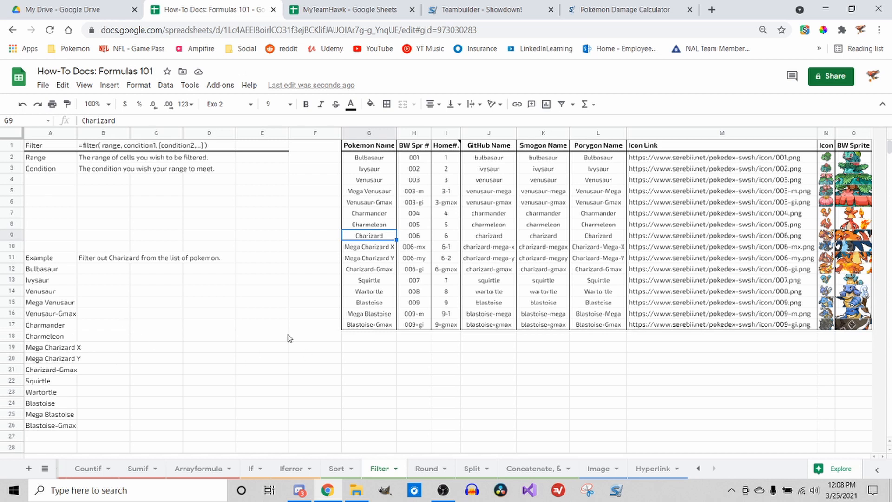
# - Open the Round sheet
pyautogui.click(429, 470)
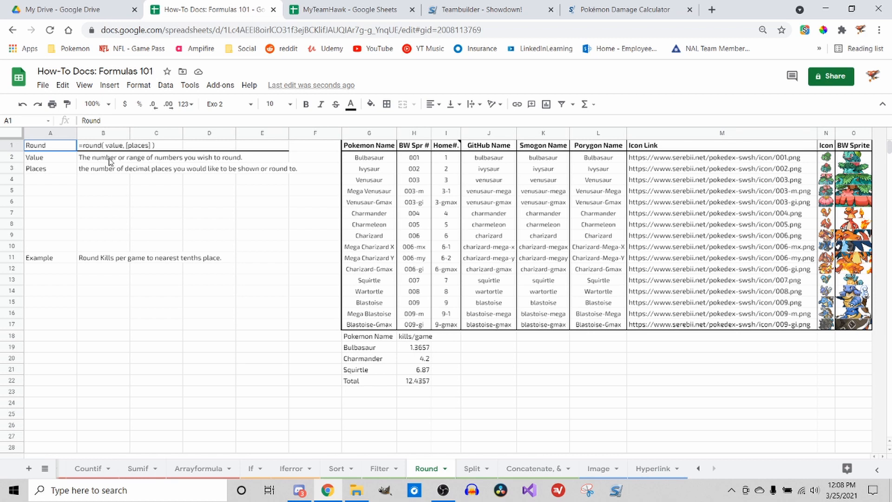
# - Enter =round(H19:H21,1) in A12 to round the kills per game to the nearest tenth
pyautogui.click(31, 273)
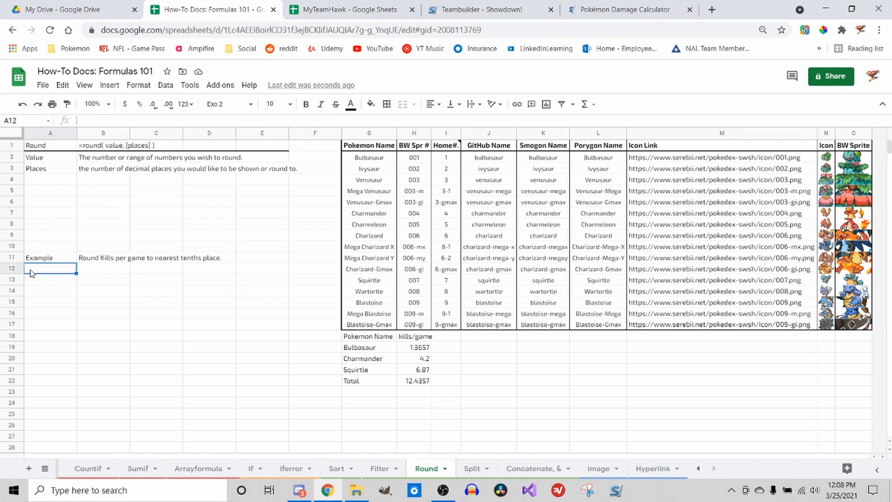
pyautogui.write('=')
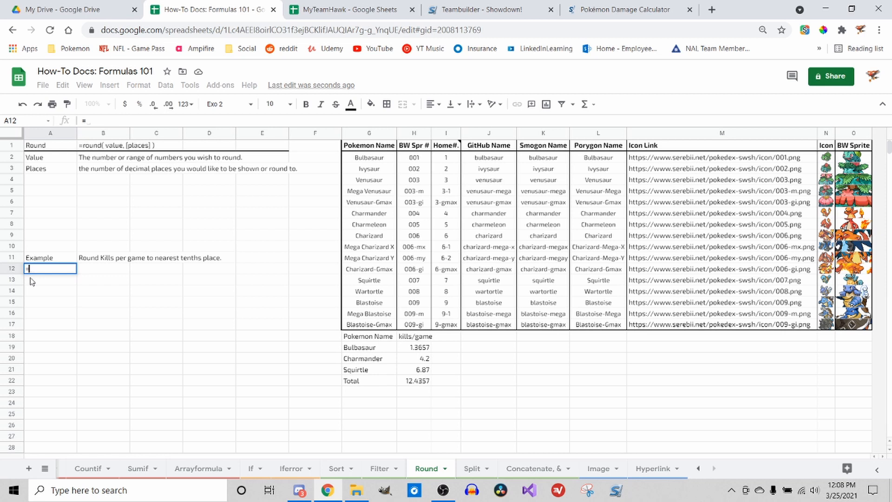
pyautogui.write('round(')
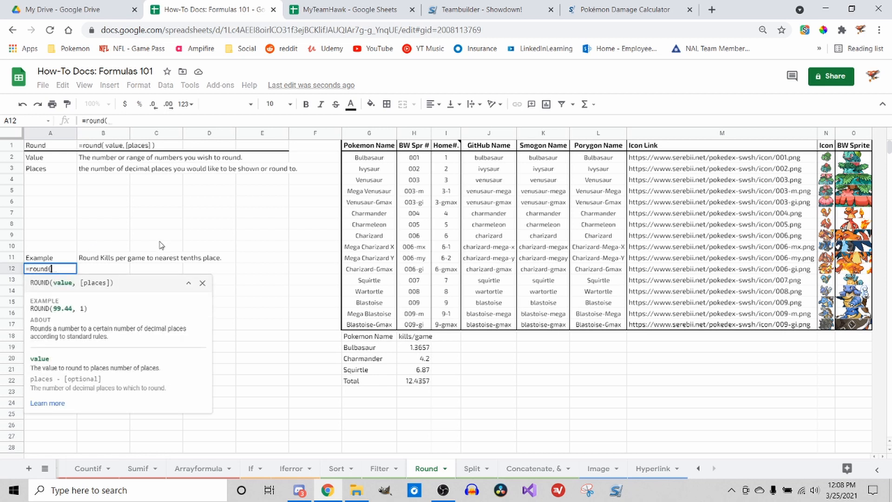
pyautogui.moveTo(423, 346); pyautogui.dragTo(428, 372)
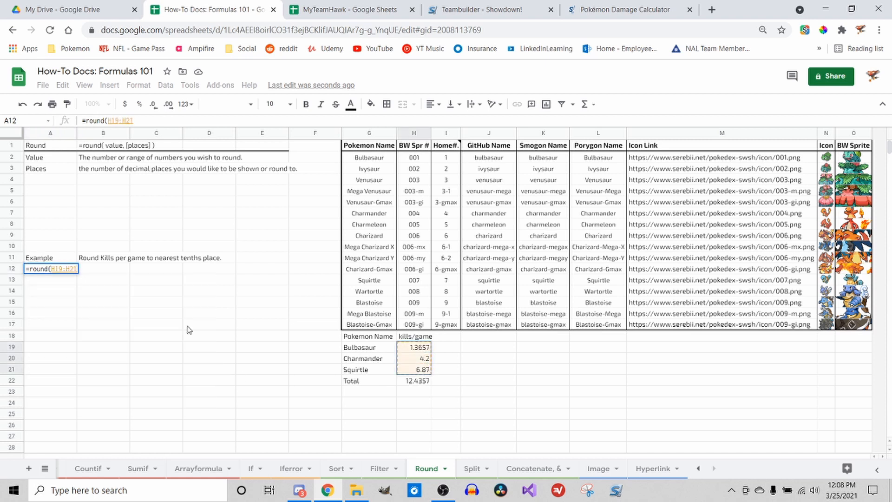
pyautogui.write(',')
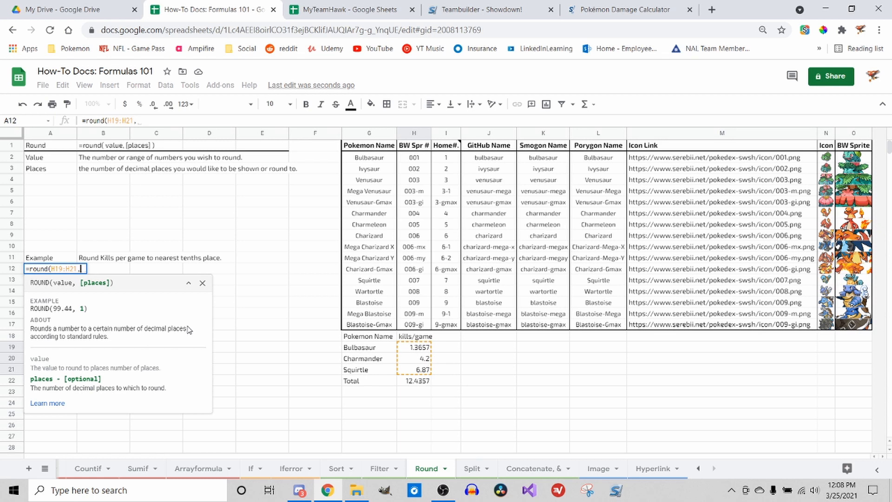
pyautogui.write('0')
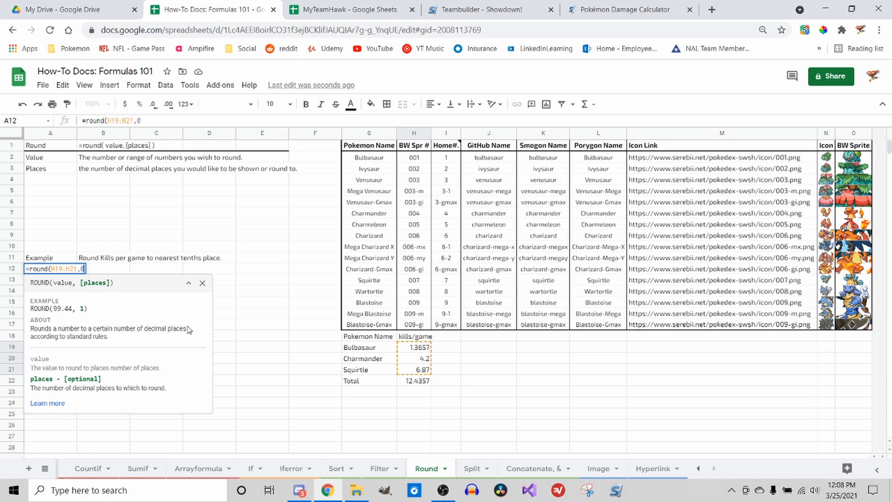
pyautogui.press('BackSpace')
pyautogui.write('1)')
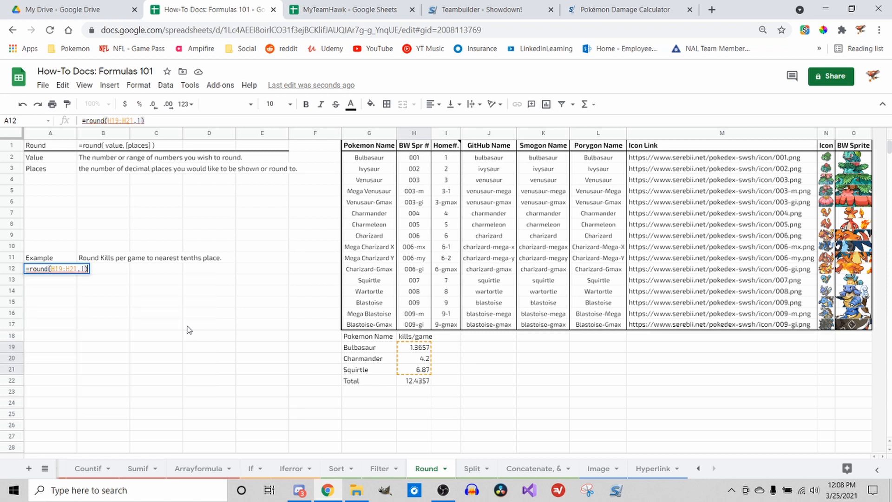
pyautogui.press('Return')
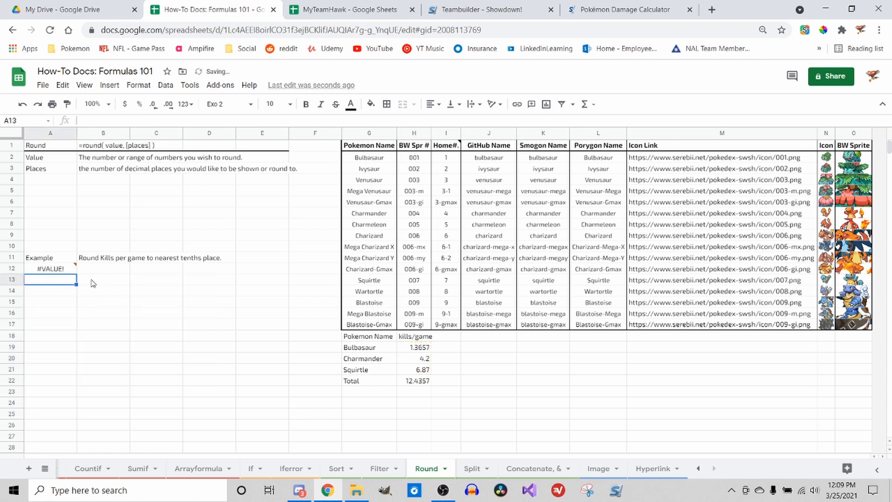
# - Check the error note on A12 and wrap its ROUND formula in ARRAYFORMULA
pyautogui.moveTo(66, 273)
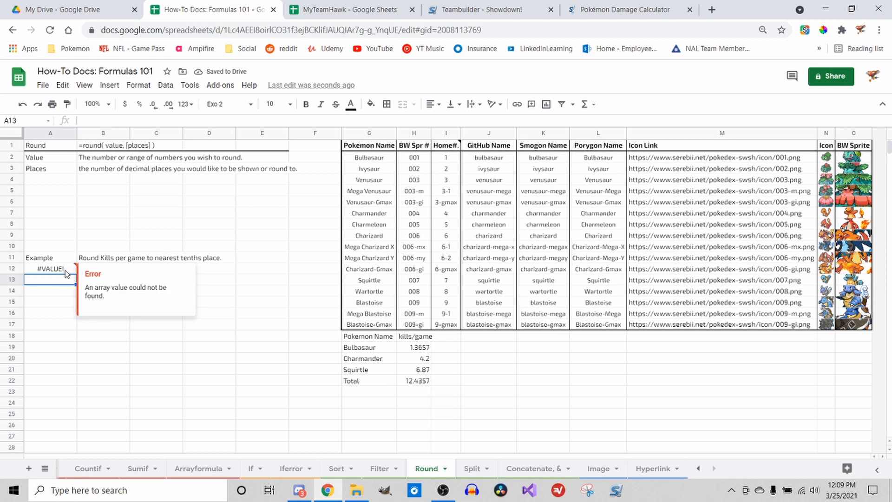
pyautogui.click(67, 272)
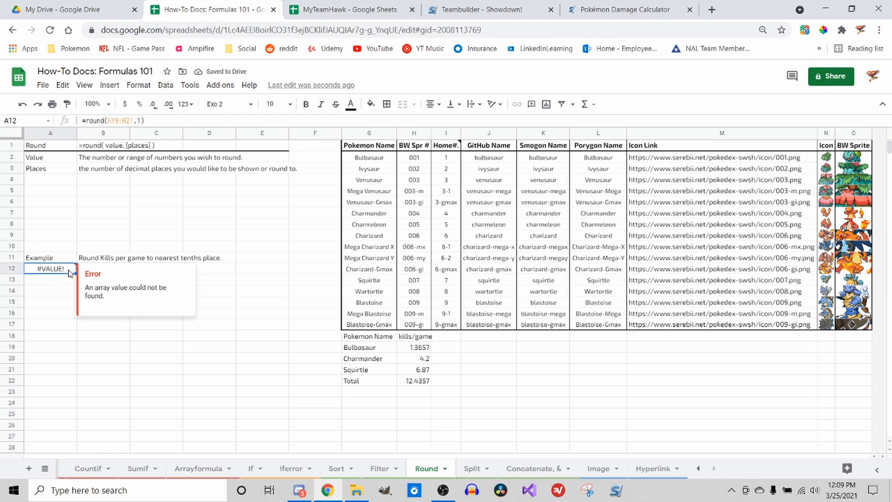
pyautogui.click(134, 121)
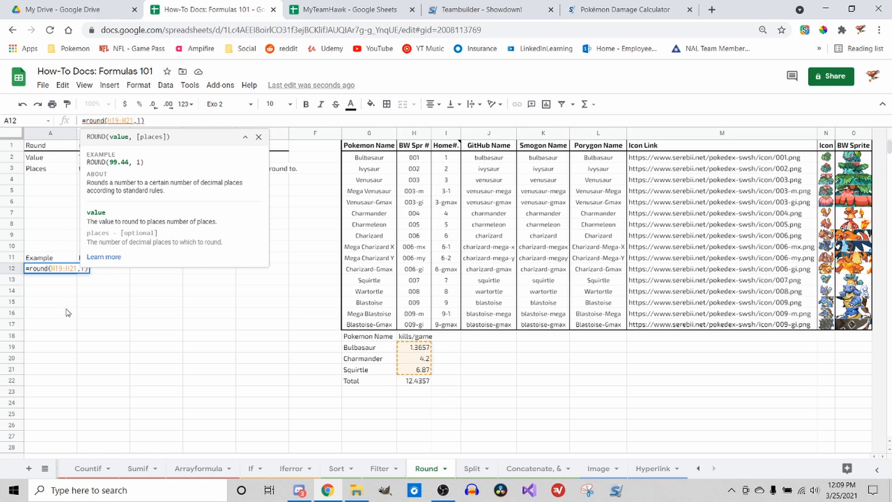
pyautogui.press('Escape')
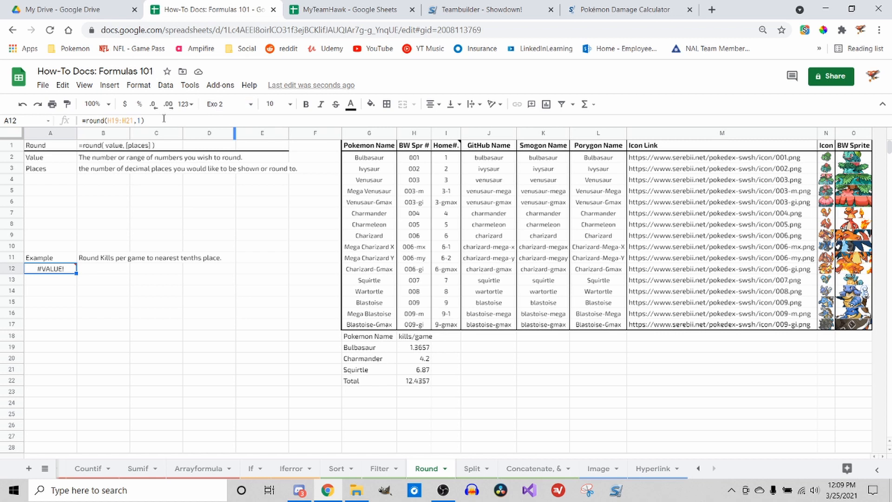
pyautogui.click(85, 123)
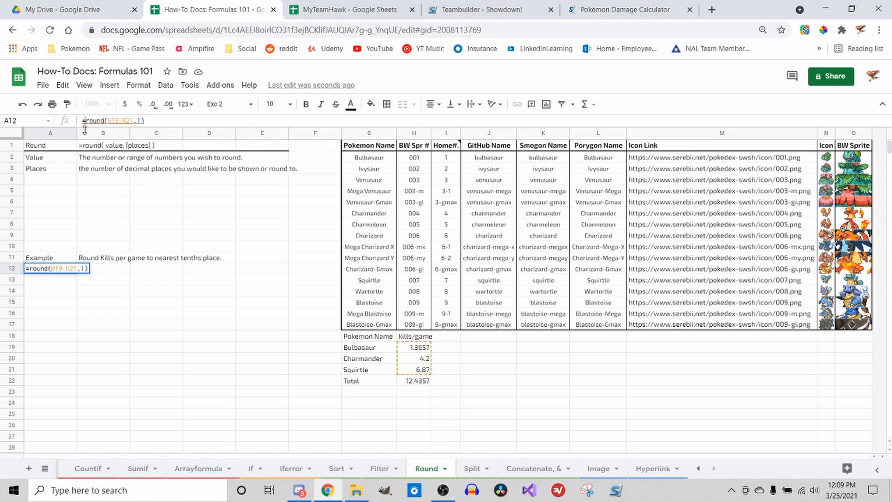
pyautogui.write('srrayformula')
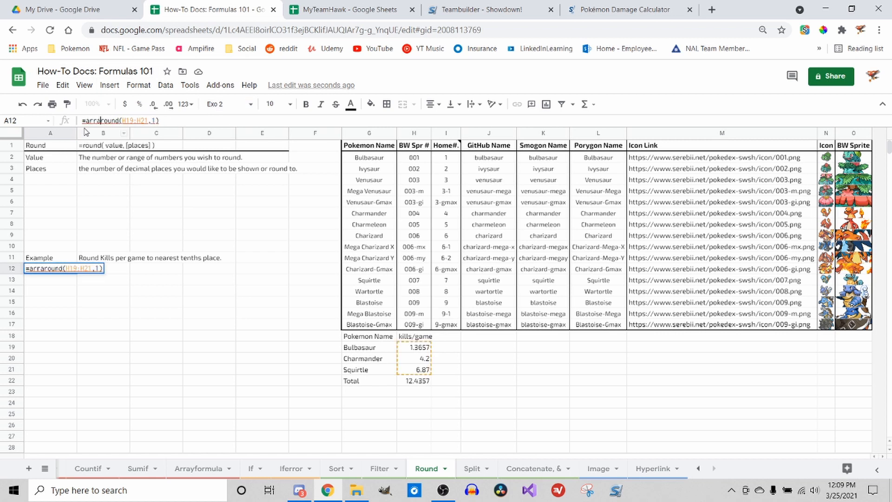
pyautogui.write('(')
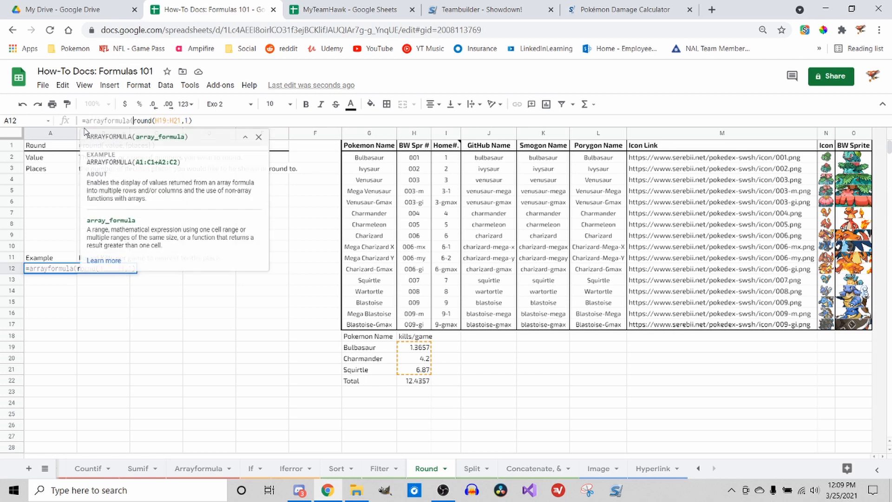
pyautogui.press('Return')
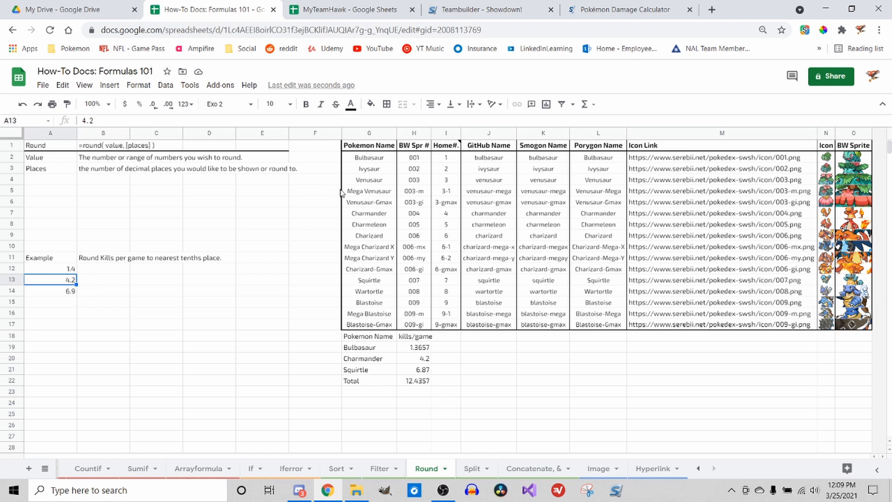
# - Open the Split sheet and highlight the game results in G19:G21 to review their delimiters
pyautogui.click(477, 470)
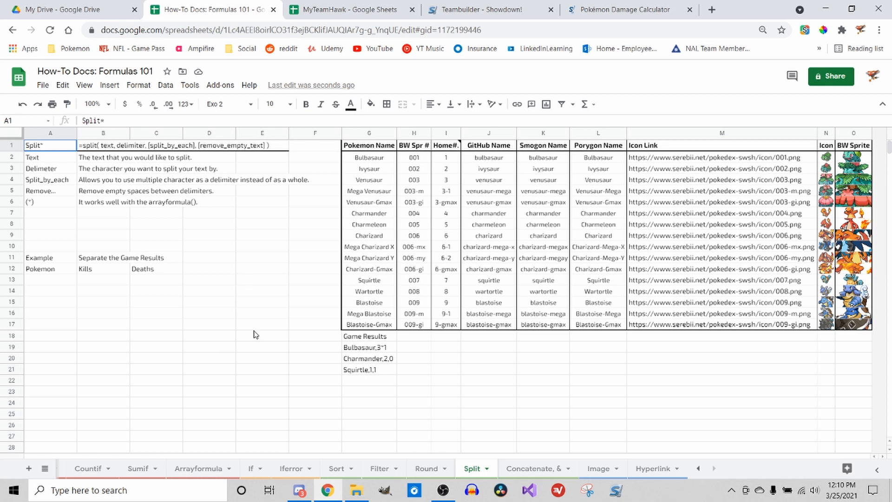
pyautogui.moveTo(359, 348); pyautogui.dragTo(364, 371)
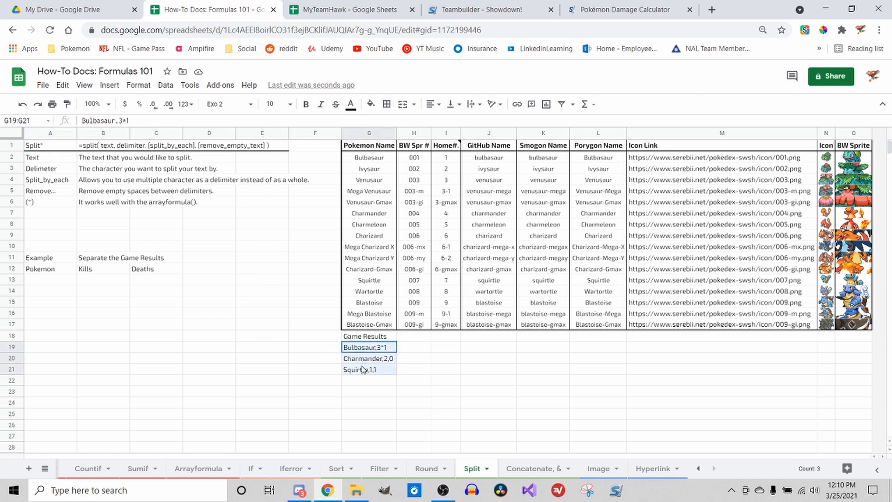
pyautogui.click(385, 348)
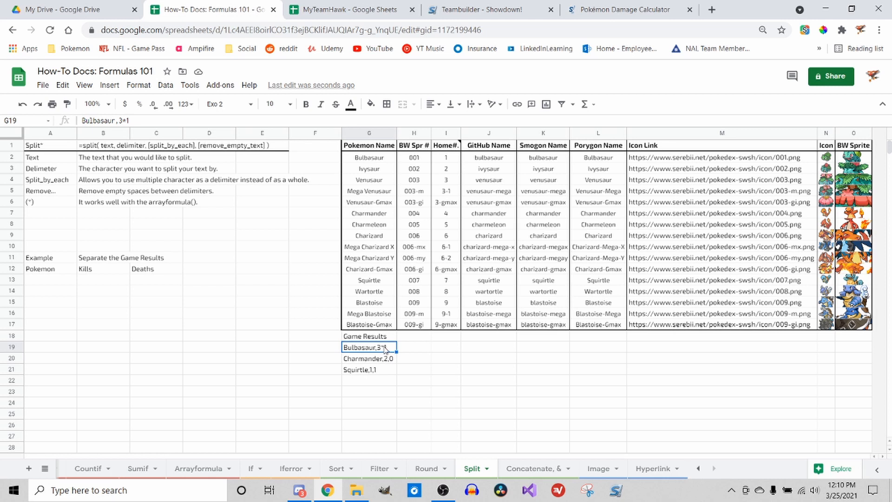
pyautogui.click(443, 405)
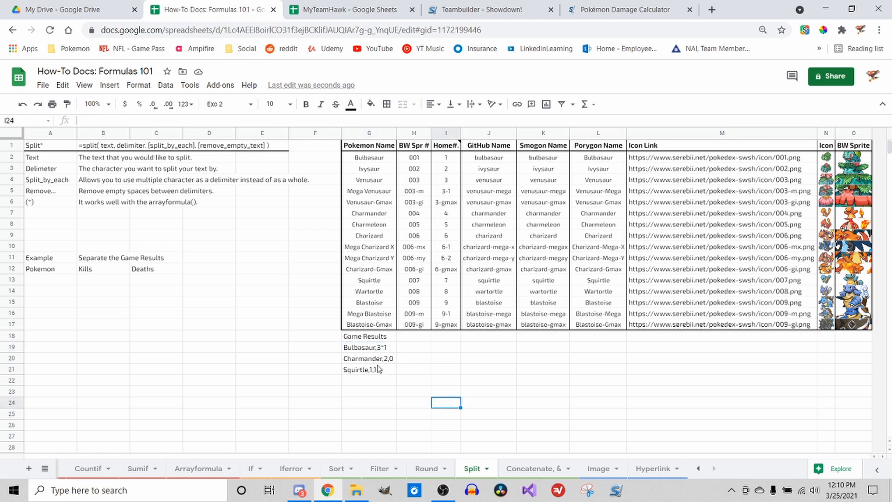
pyautogui.moveTo(374, 359); pyautogui.dragTo(371, 369)
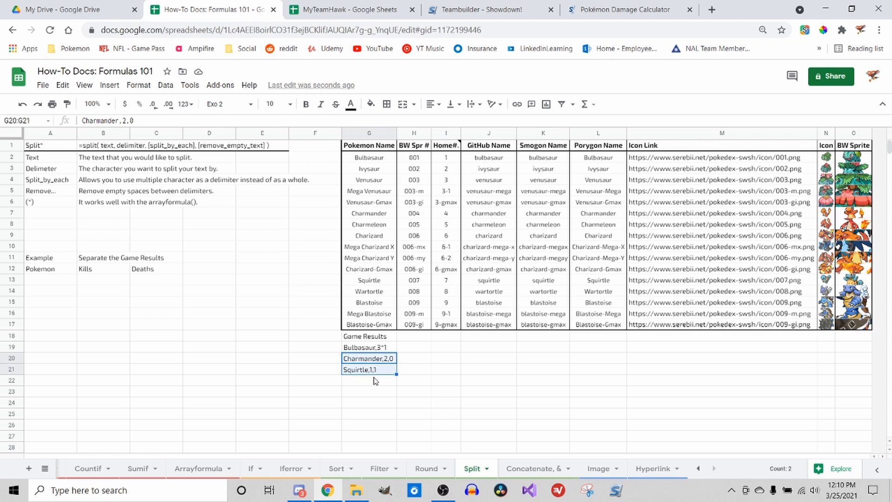
pyautogui.click(377, 389)
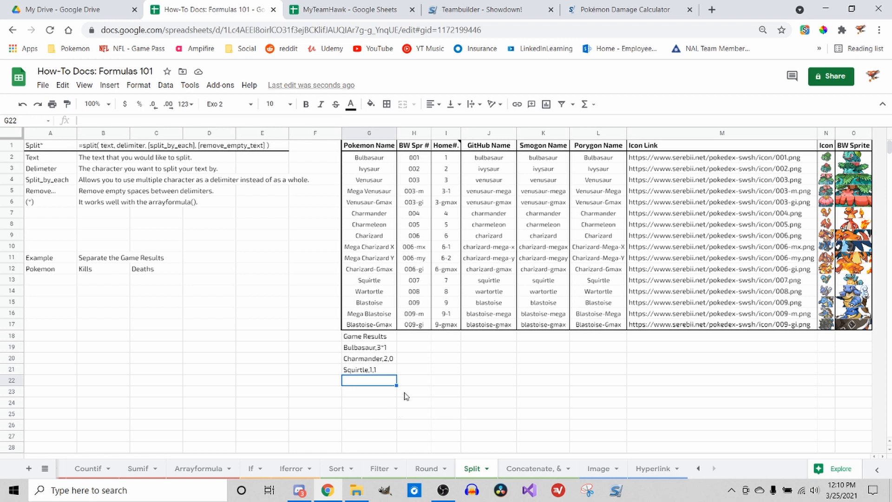
pyautogui.click(386, 362)
pyautogui.moveTo(386, 365); pyautogui.dragTo(385, 370)
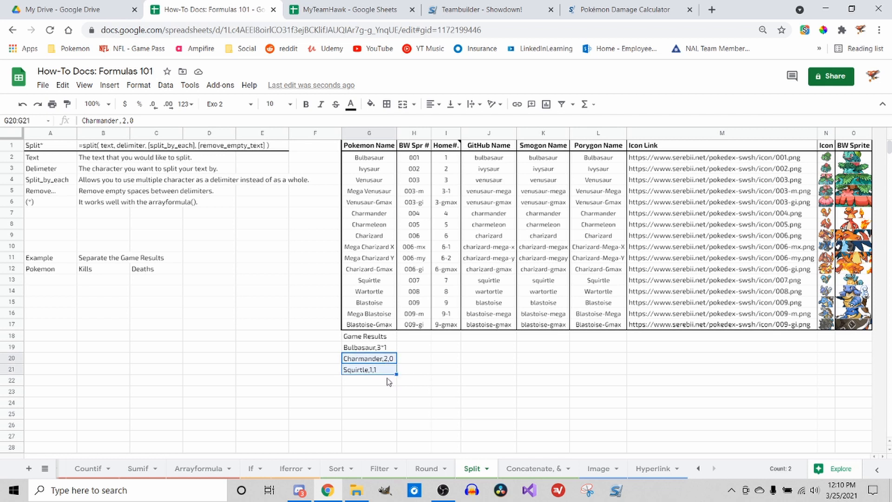
# - Add the game result "Meowth,,1" with an empty kills value in G22
pyautogui.click(386, 384)
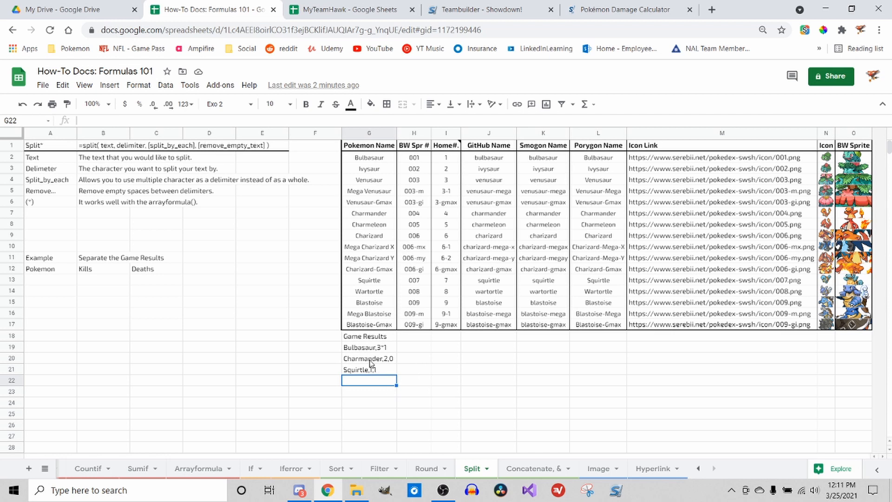
pyautogui.write('Mewoth')
pyautogui.press('BackSpace')
pyautogui.press('BackSpace')
pyautogui.press('BackSpace')
pyautogui.press('BackSpace')
pyautogui.write('owth,,1')
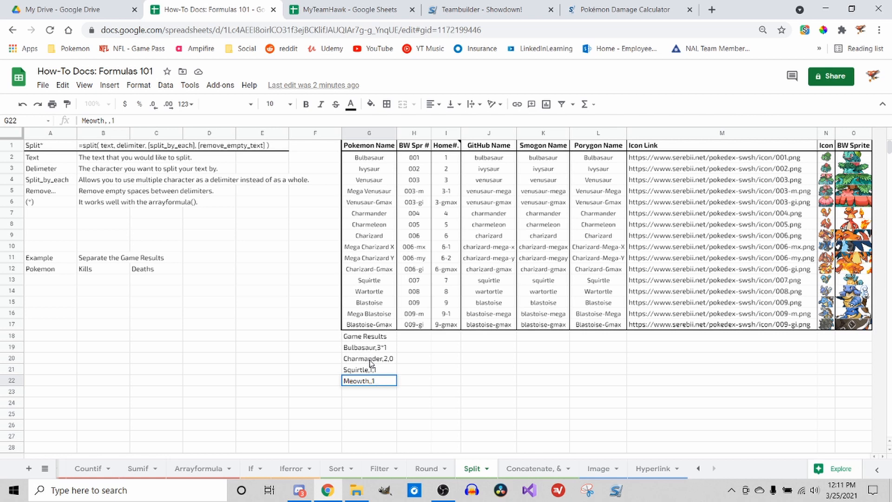
pyautogui.press('Return')
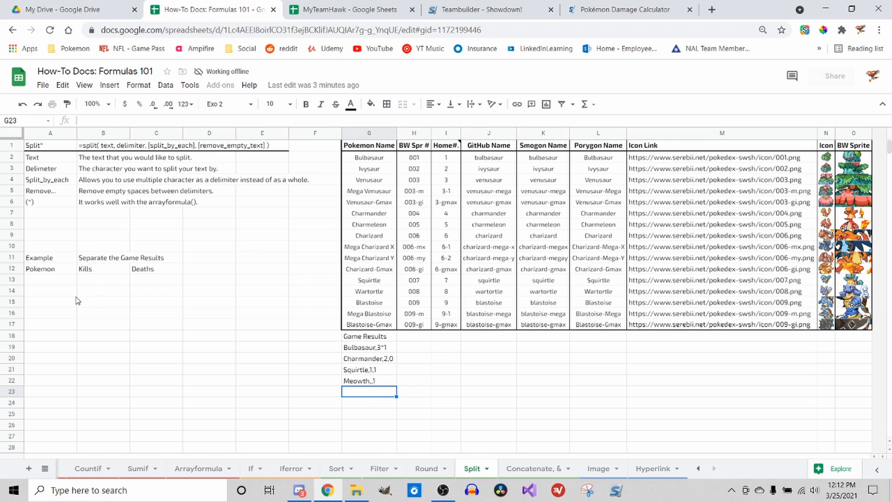
pyautogui.click(412, 382)
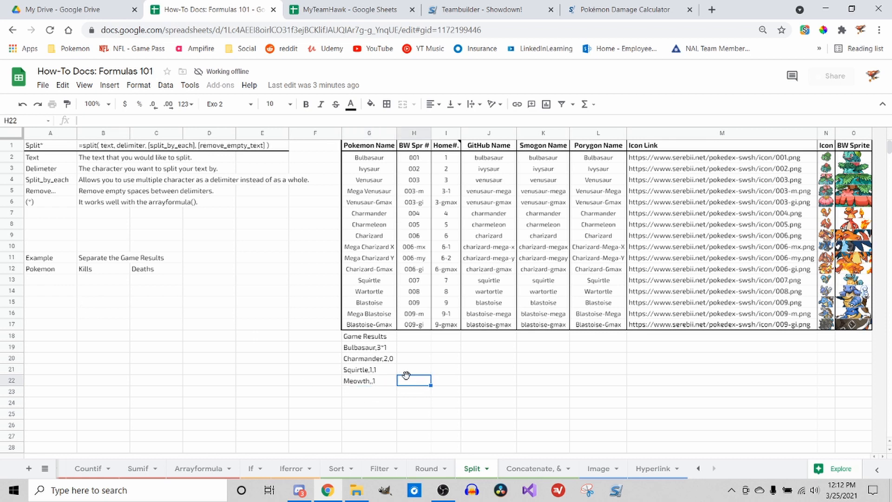
# - Enter =split(G21:G22,",",true,true) in A13 to split the Squirtle and Meowth game results at commas
pyautogui.click(68, 284)
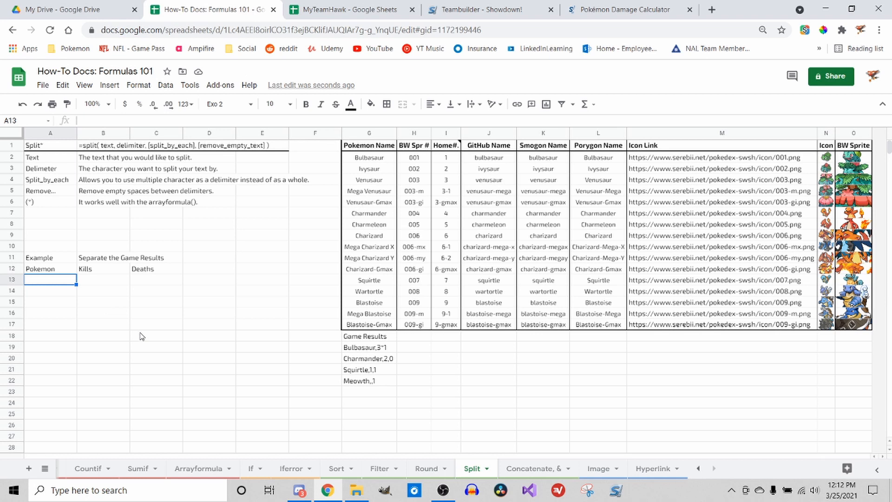
pyautogui.write('=split(')
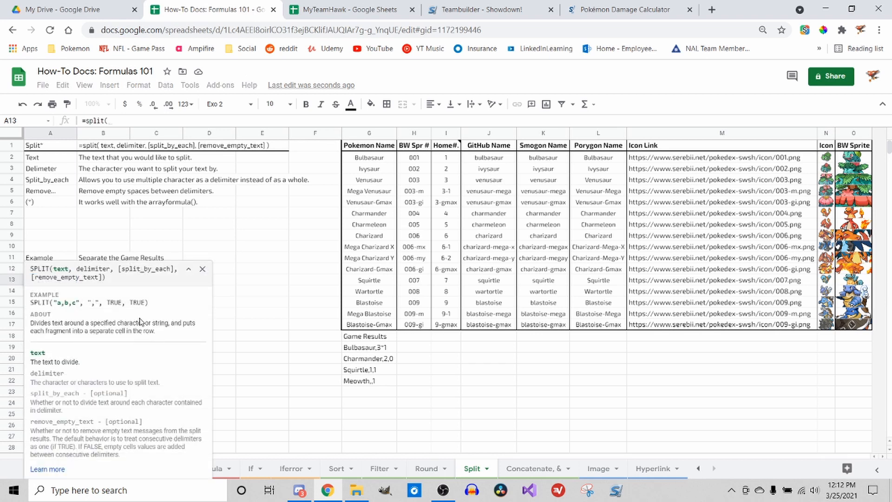
pyautogui.click(354, 372)
pyautogui.moveTo(355, 379); pyautogui.dragTo(356, 382)
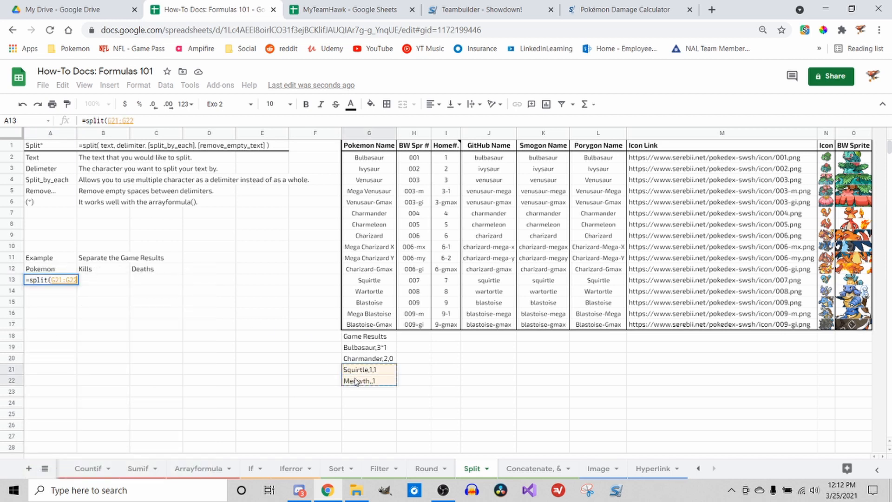
pyautogui.write(',')
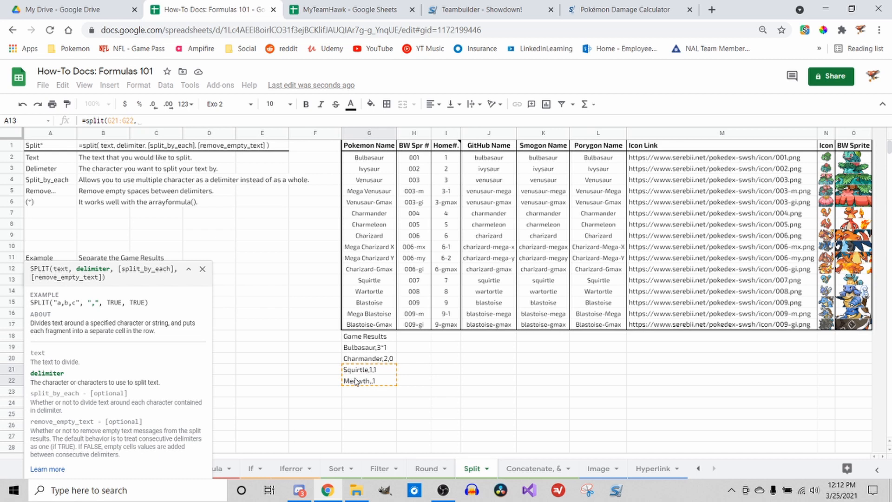
pyautogui.write('","')
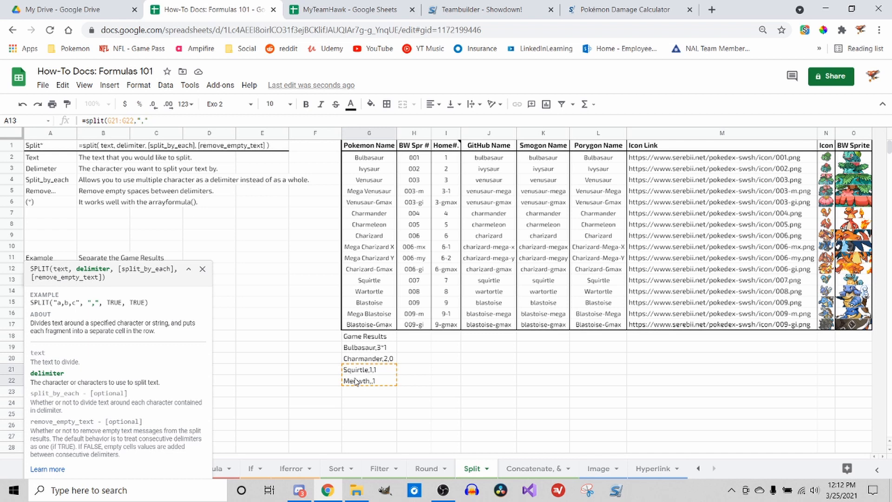
pyautogui.write(',')
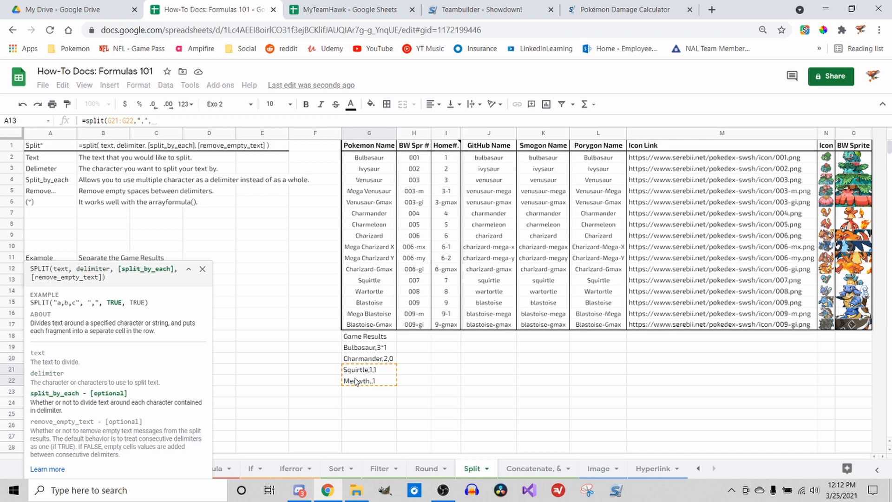
pyautogui.write('true')
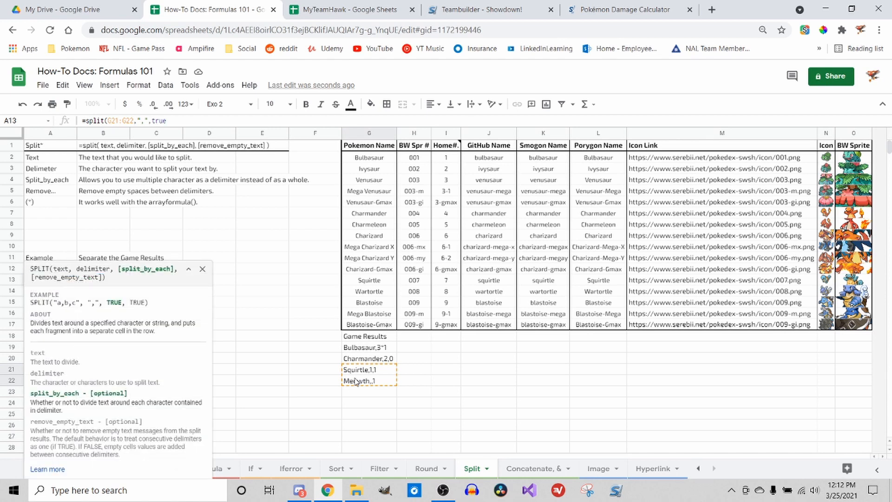
pyautogui.write(',')
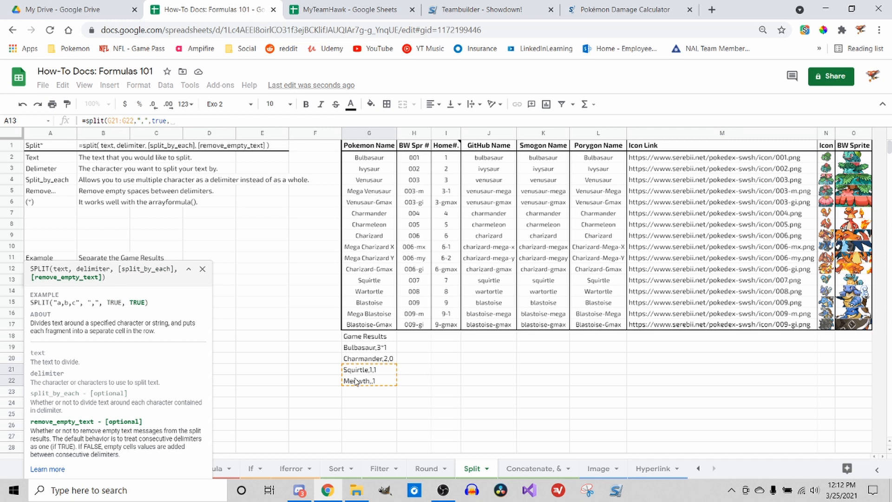
pyautogui.write('true')
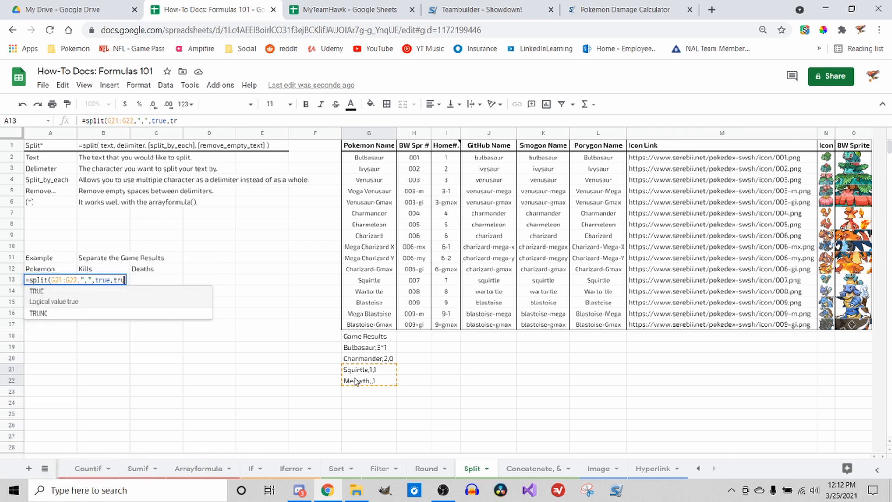
pyautogui.write(')')
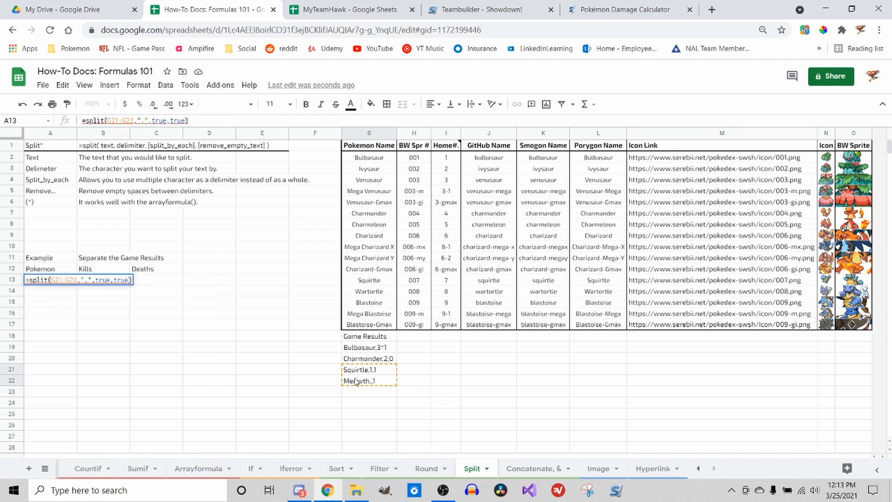
pyautogui.press('Return')
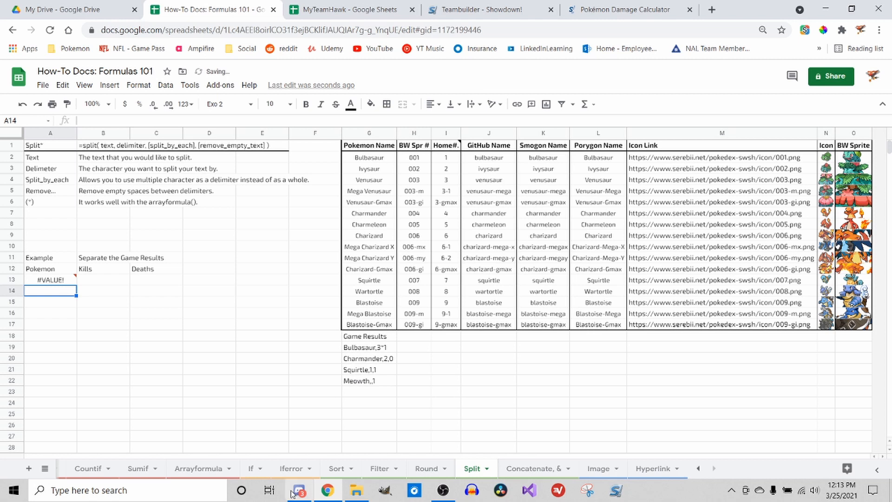
# - Check the error note on A13 and try its SPLIT formula with split_by_each set to false
pyautogui.click(71, 282)
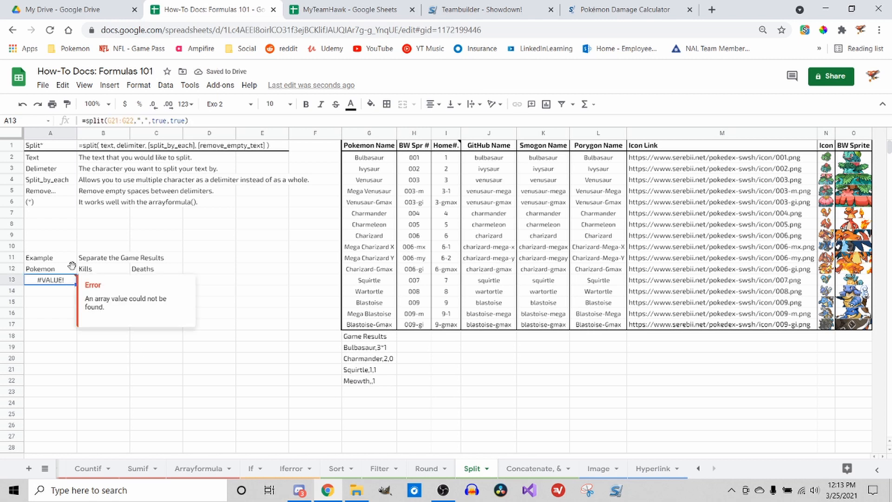
pyautogui.doubleClick(158, 120)
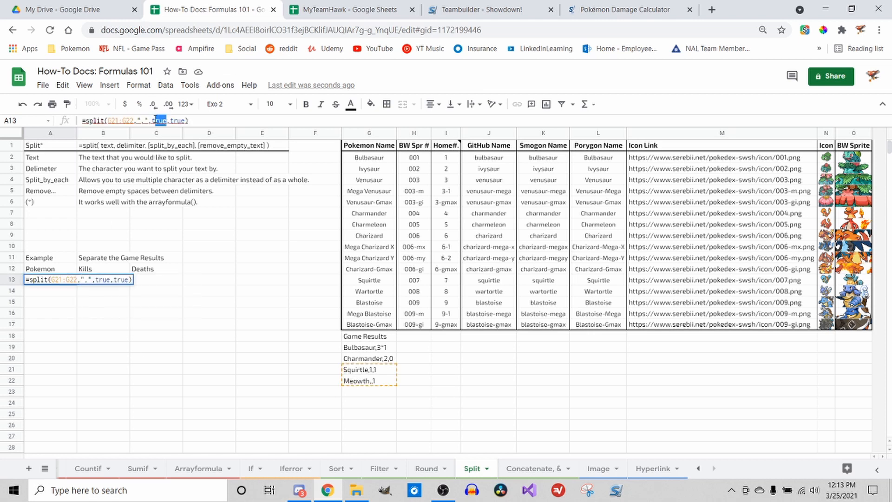
pyautogui.write('false')
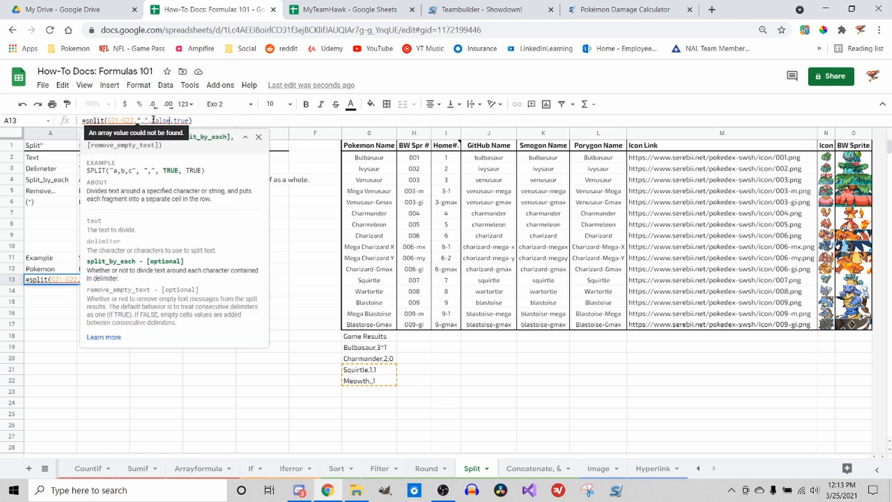
pyautogui.press('Return')
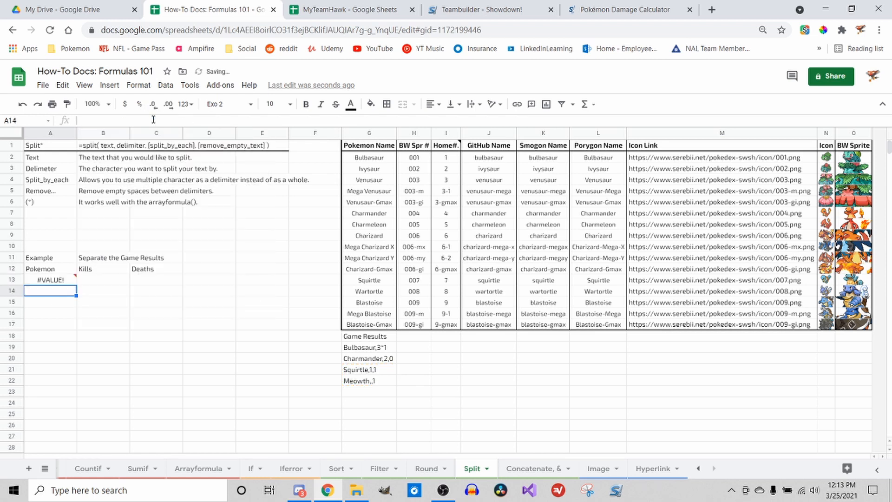
# - Check A13's error note again and set the split_by_each argument back to true
pyautogui.click(68, 282)
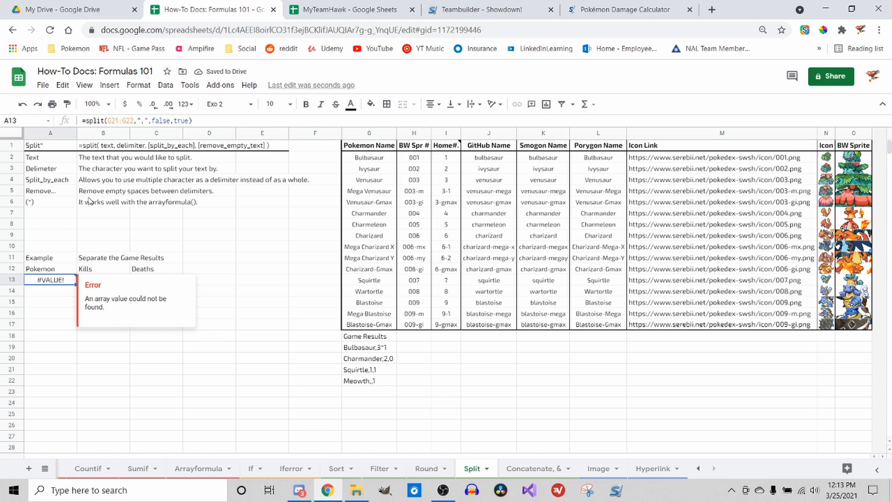
pyautogui.click(85, 120)
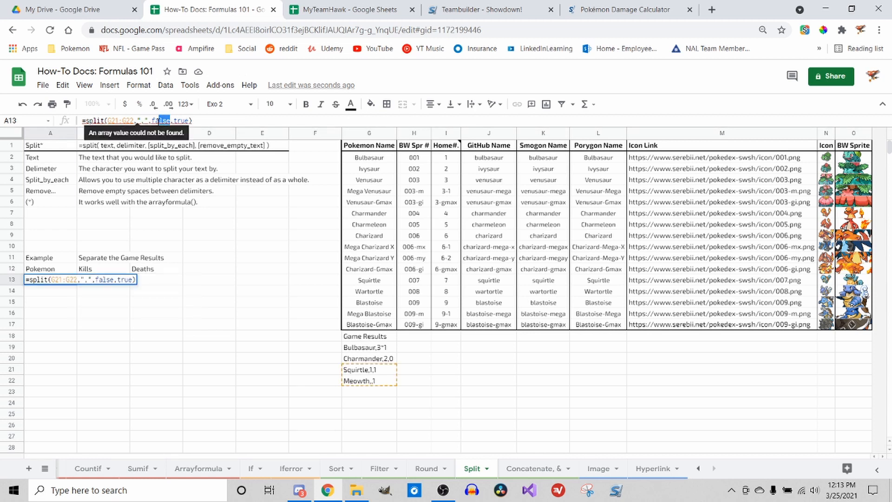
pyautogui.doubleClick(156, 120)
pyautogui.write('true')
pyautogui.press('Return')
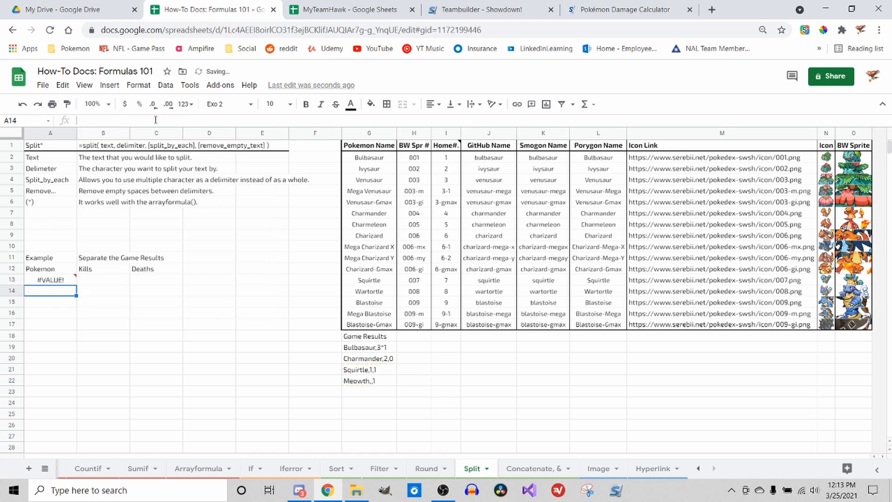
# - Wrap the SPLIT formula in A13 in ARRAYFORMULA
pyautogui.click(89, 121)
pyautogui.write('a')
pyautogui.press('BackSpace')
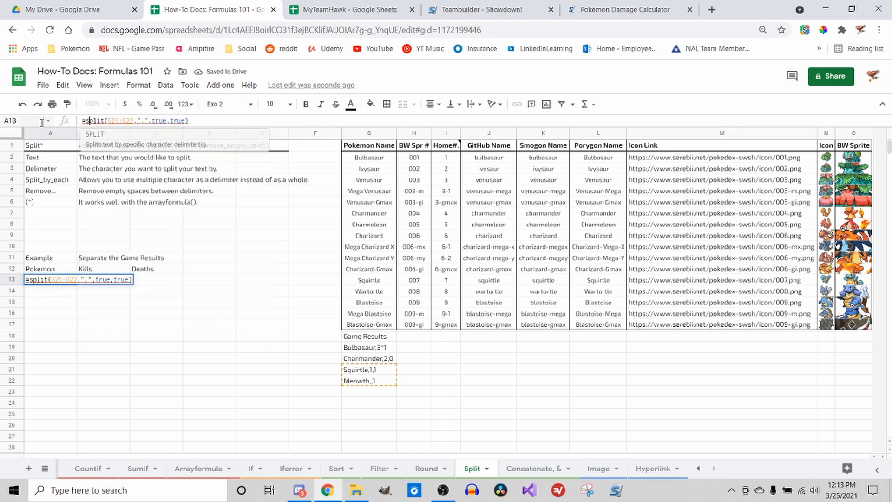
pyautogui.press('Left')
pyautogui.write('arrayformula(')
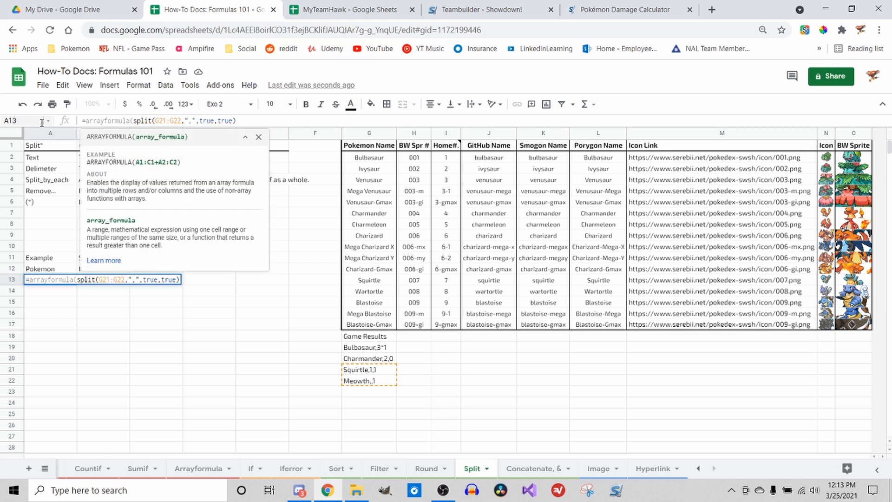
pyautogui.press('Return')
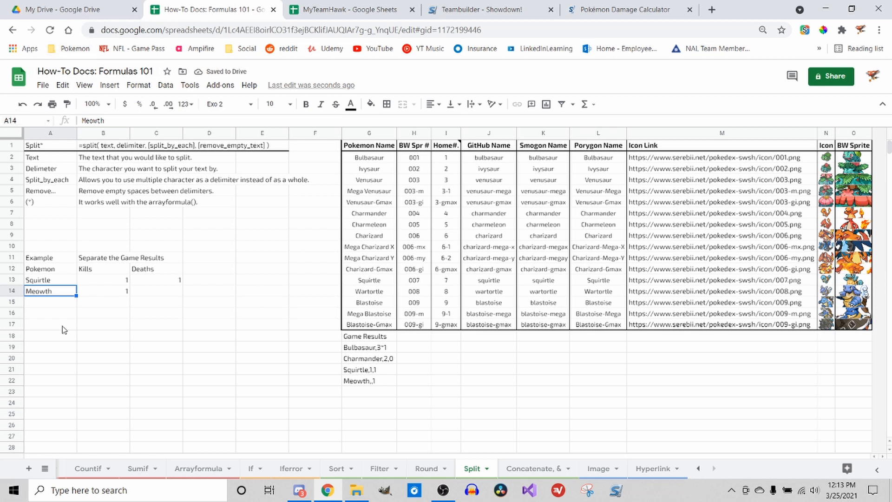
pyautogui.click(104, 324)
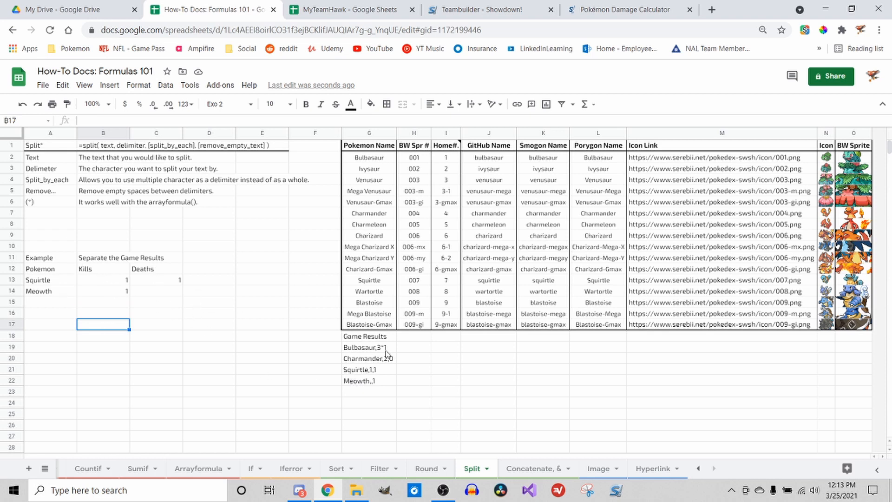
pyautogui.click(72, 283)
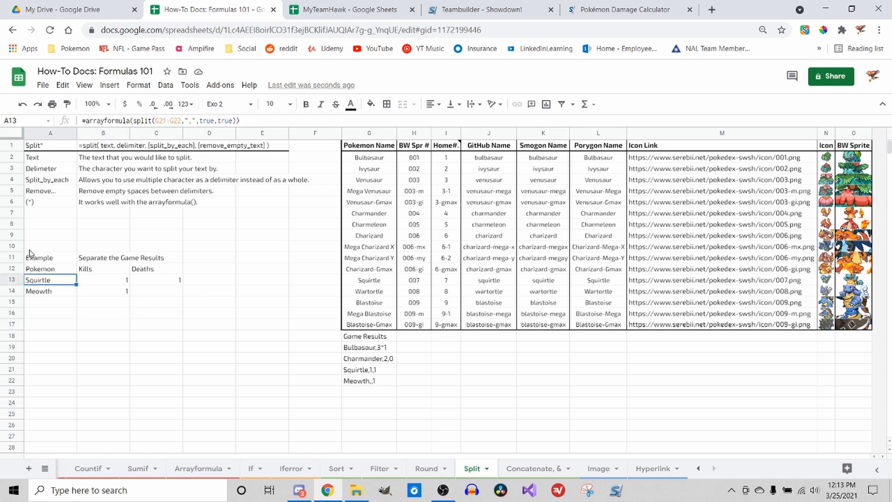
pyautogui.click(73, 304)
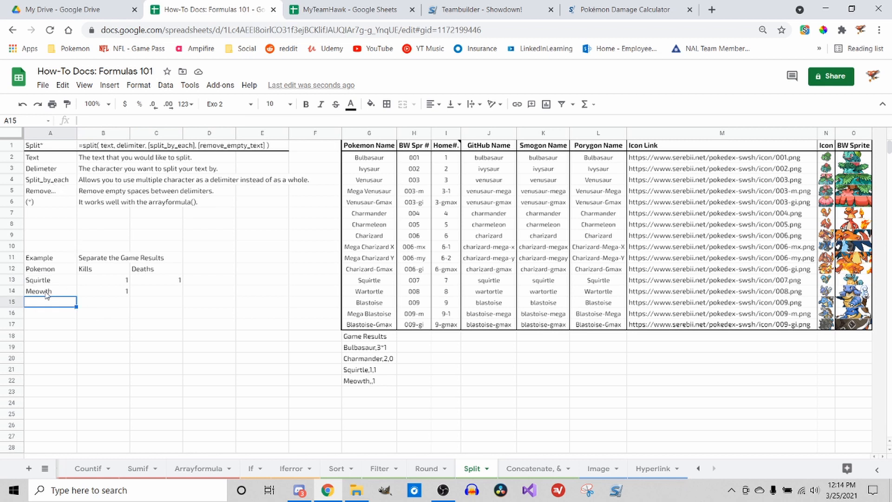
# - Enter =arrayformula(split(G19:G22,",*",true,false)) in A16 to split all four game results at commas and asterisks, keeping empty values
pyautogui.click(51, 317)
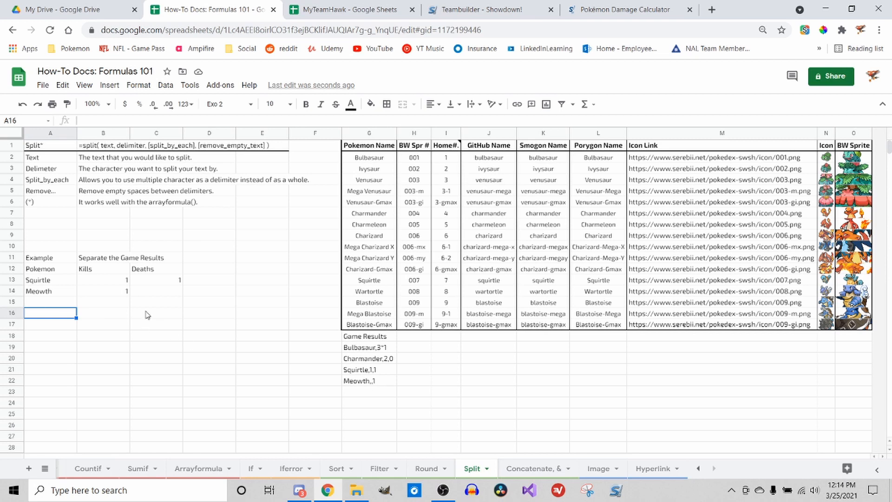
pyautogui.write('=split(')
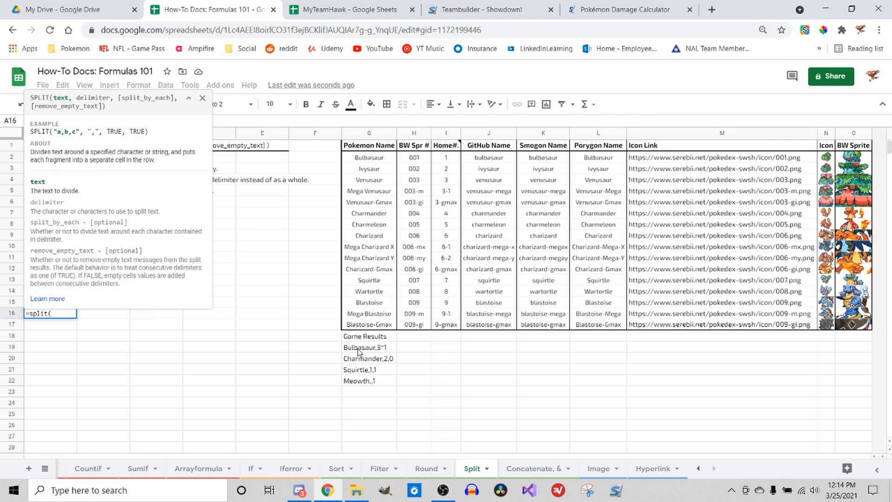
pyautogui.moveTo(360, 353); pyautogui.dragTo(370, 384)
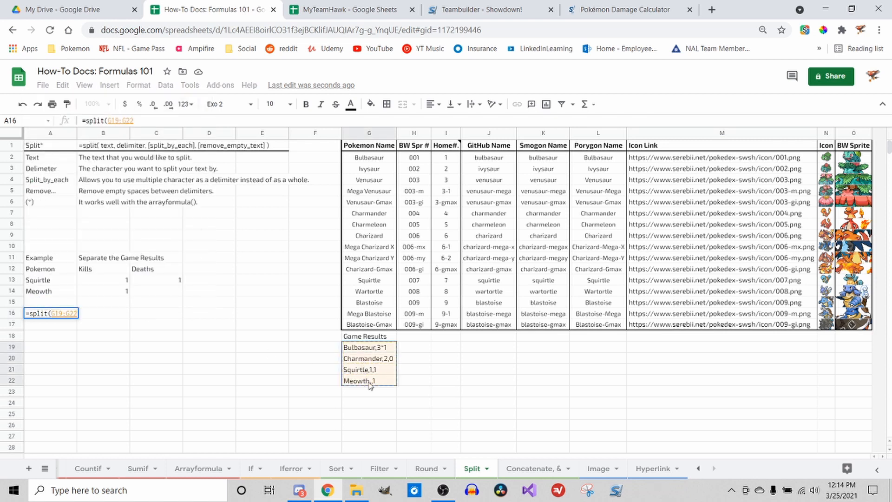
pyautogui.write(',')
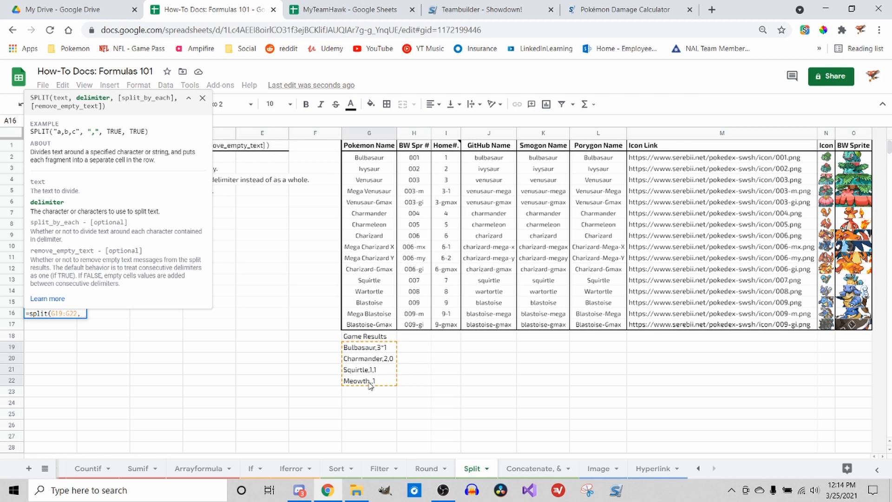
pyautogui.write('","')
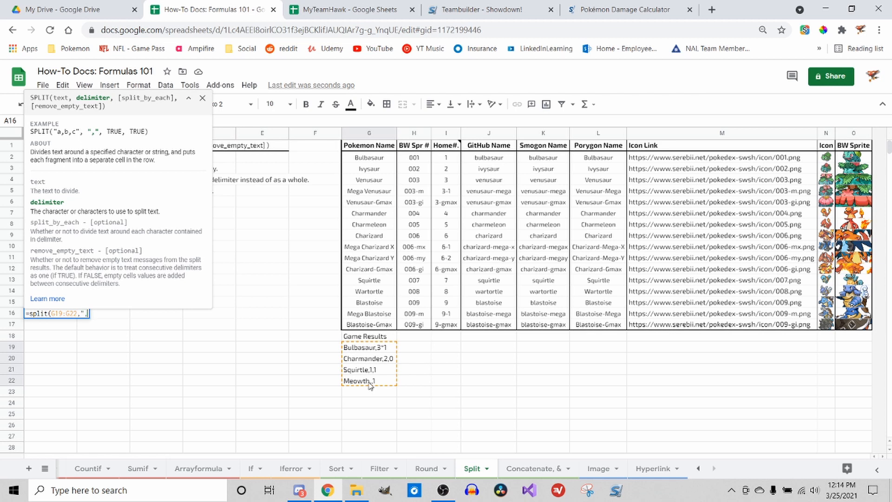
pyautogui.write('*",')
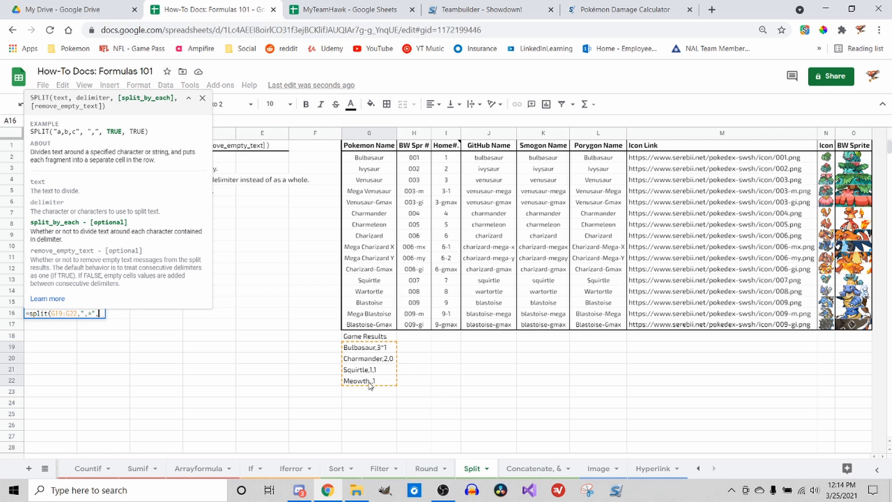
pyautogui.write('true')
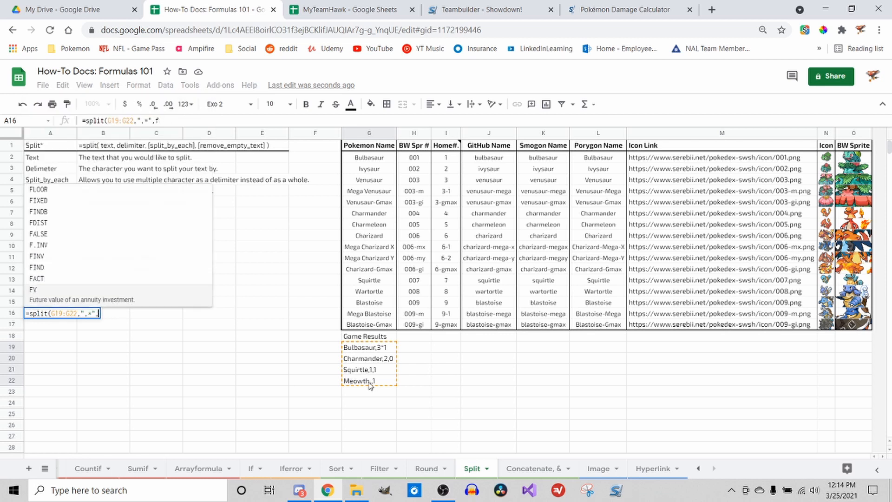
pyautogui.write(',')
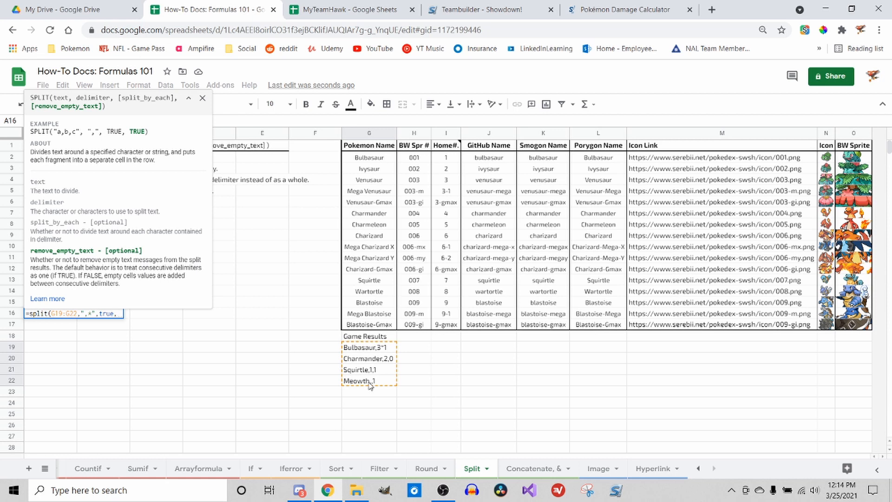
pyautogui.write('false')
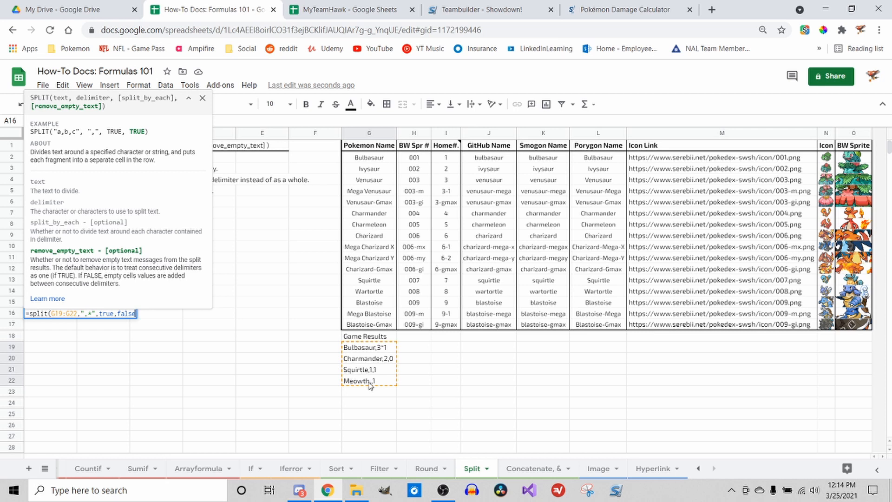
pyautogui.write(')arrayfro')
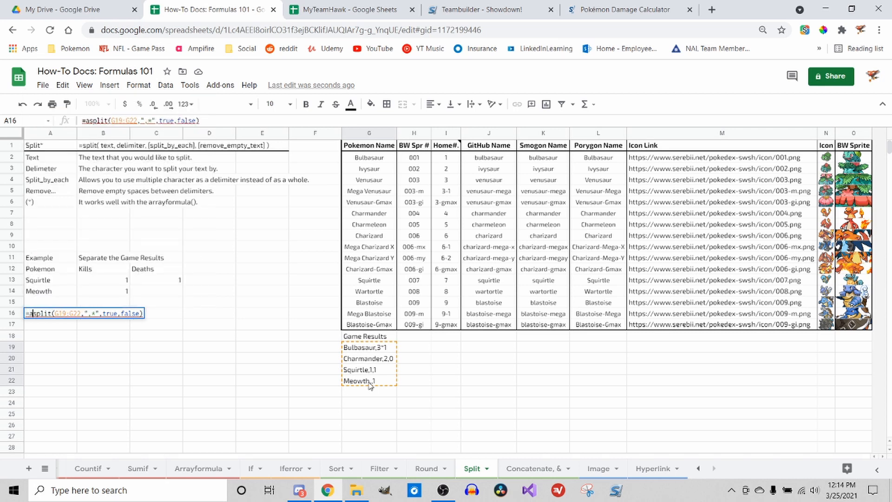
pyautogui.write('mula(')
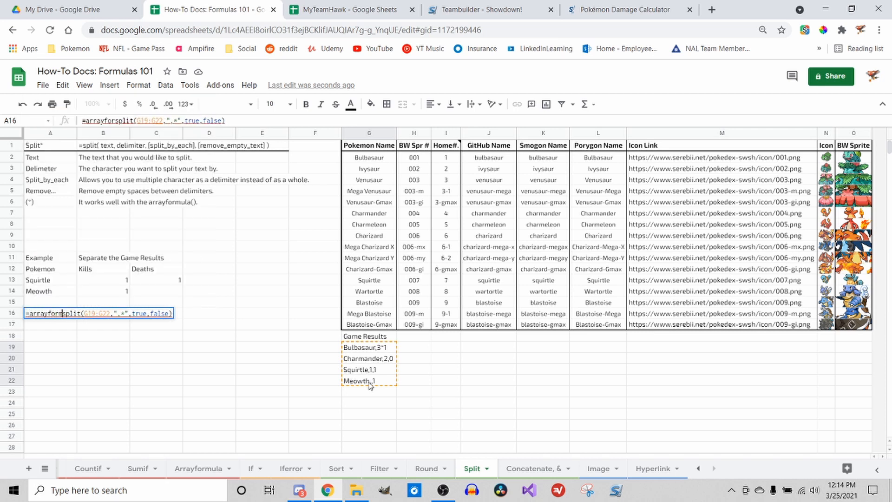
pyautogui.press('Return')
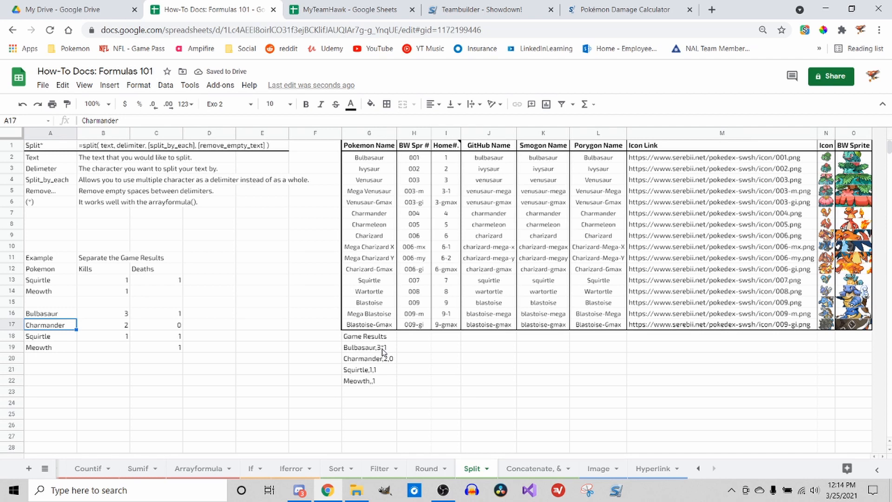
# - Compare the Bulbasaur source entry in G19 with the A16 formula and the Meowth row of its split results
pyautogui.rightClick(373, 348)
pyautogui.click(493, 390)
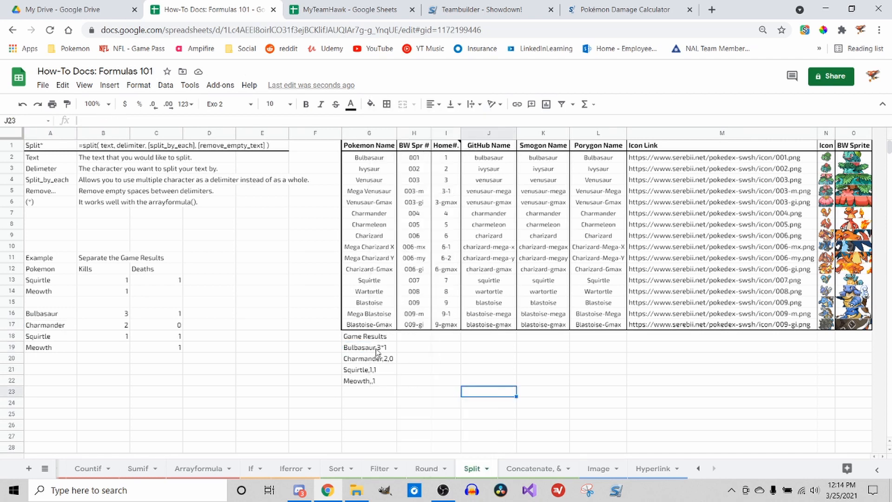
pyautogui.click(75, 314)
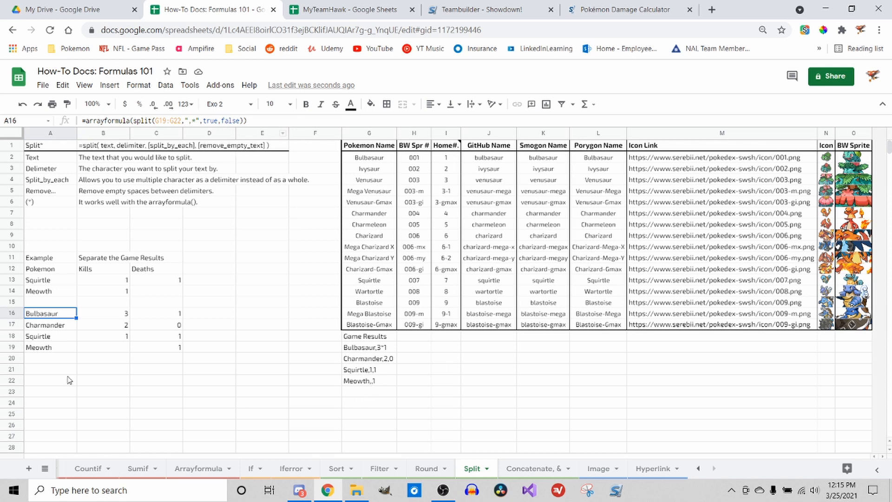
pyautogui.click(93, 350)
pyautogui.click(124, 370)
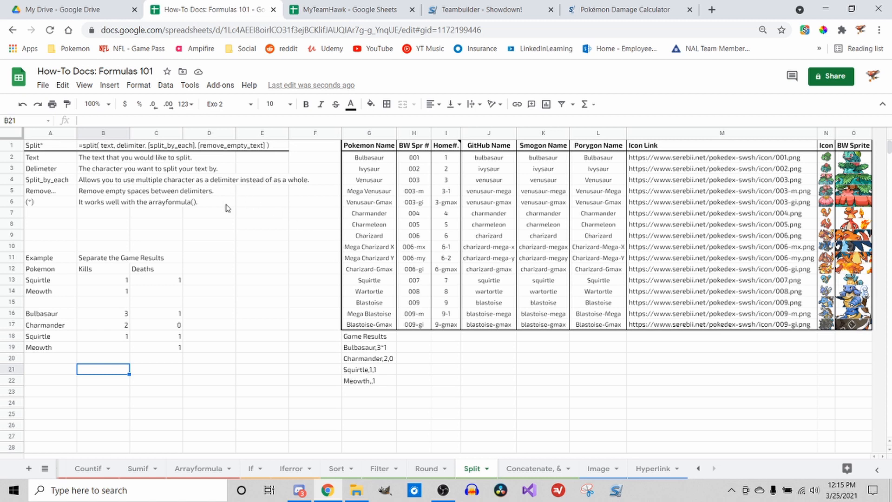
# - On the Concatenate, & sheet, enter =concatenate(G2," ",H2) in A12 to join Bulbasaur's name and number with a space
pyautogui.click(531, 470)
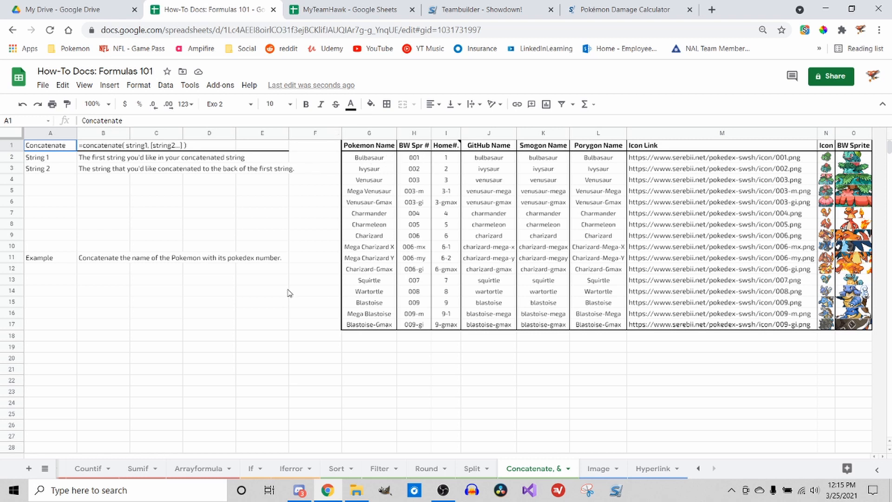
pyautogui.click(47, 272)
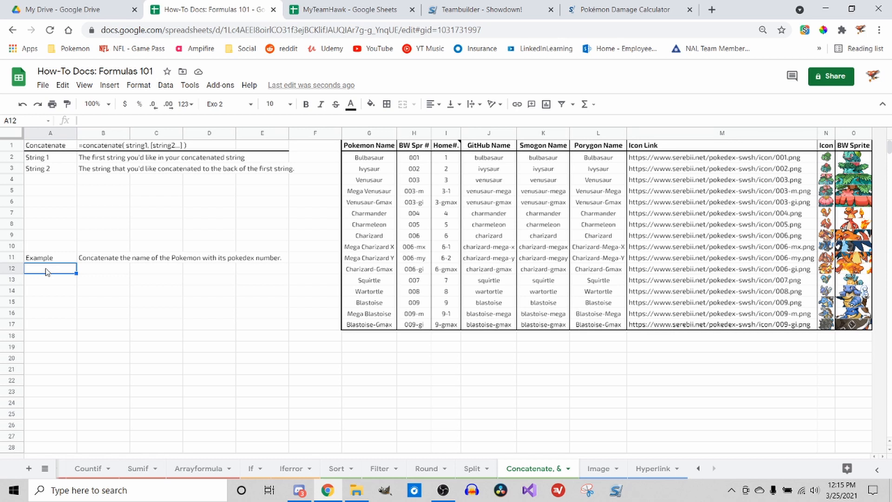
pyautogui.write('=concatenate(')
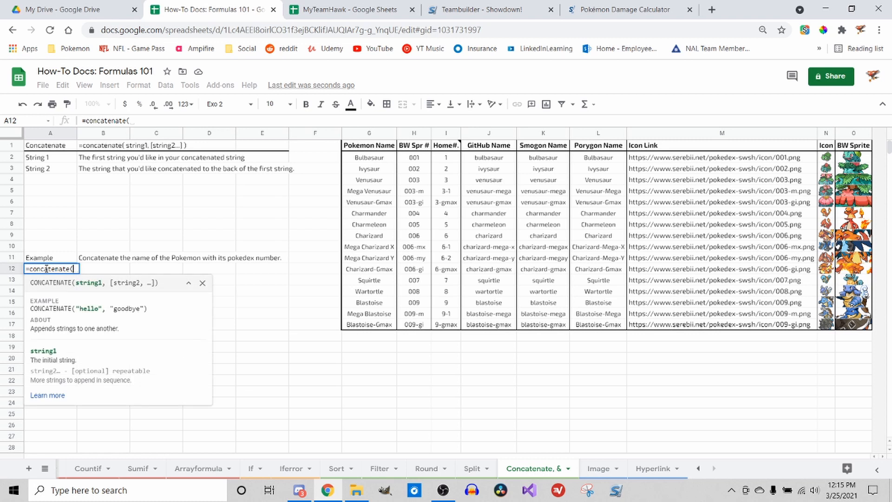
pyautogui.click(355, 158)
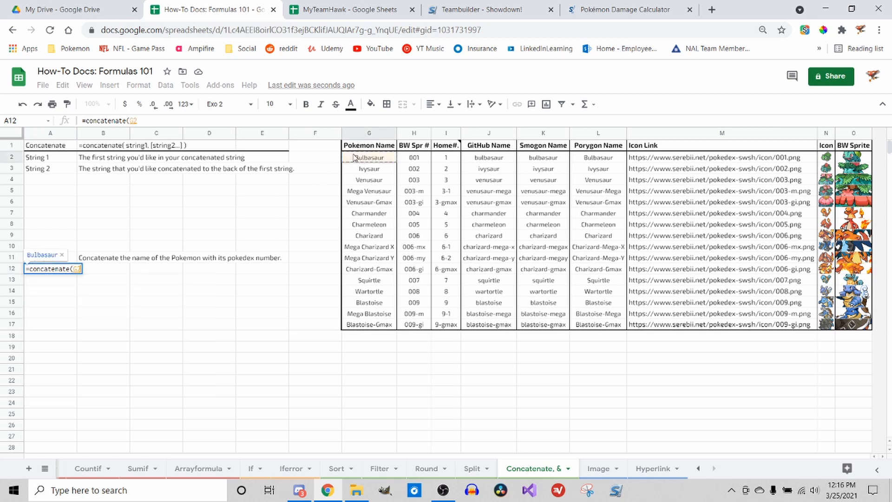
pyautogui.write(', ')
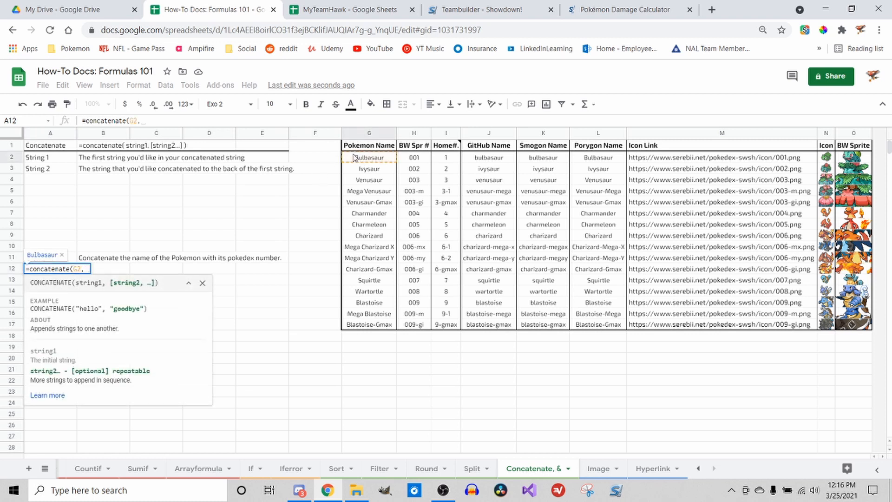
pyautogui.write('1')
pyautogui.write(' "')
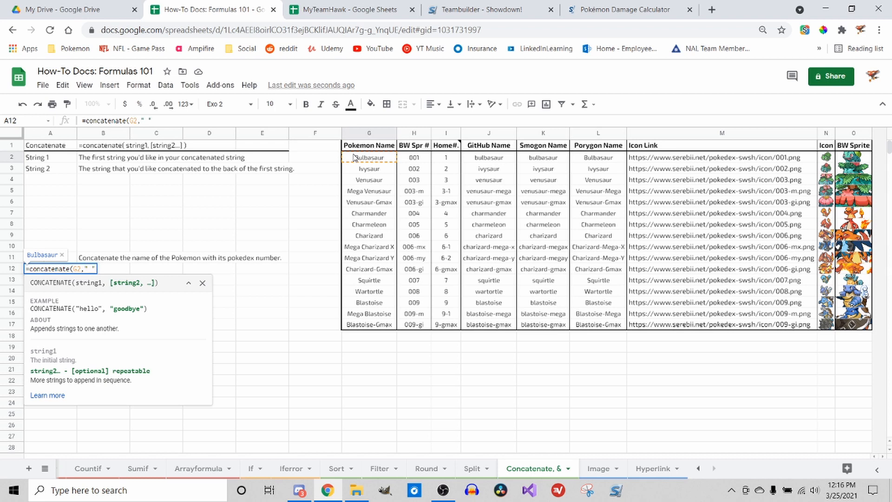
pyautogui.write(',')
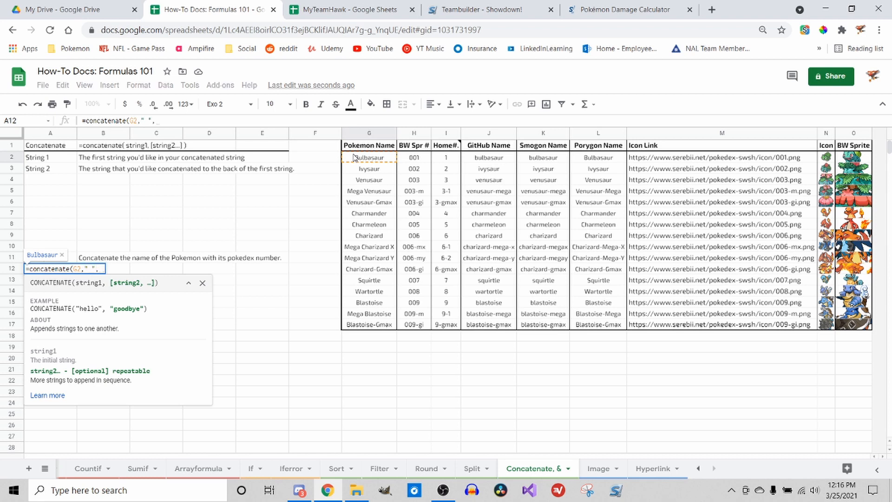
pyautogui.click(426, 159)
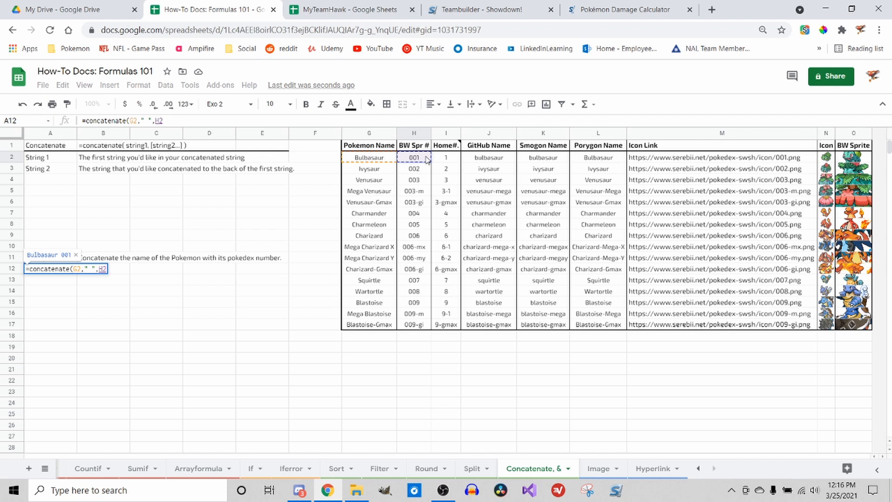
pyautogui.press('Return')
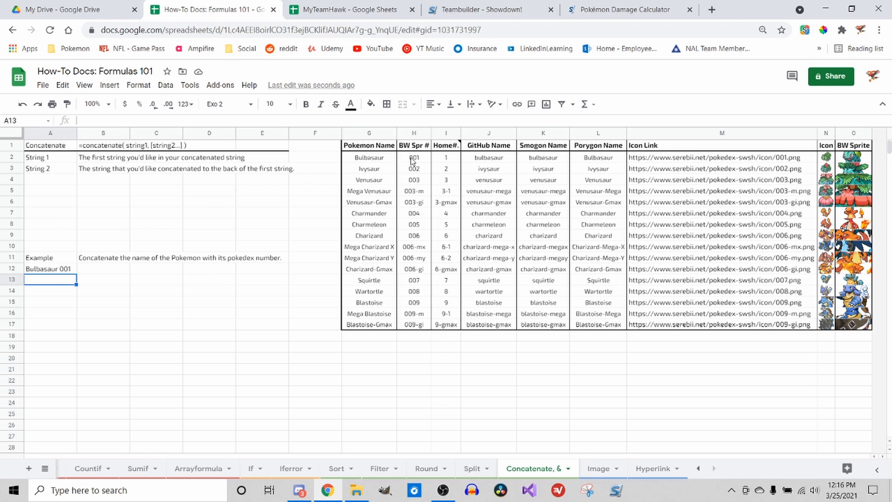
pyautogui.click(67, 272)
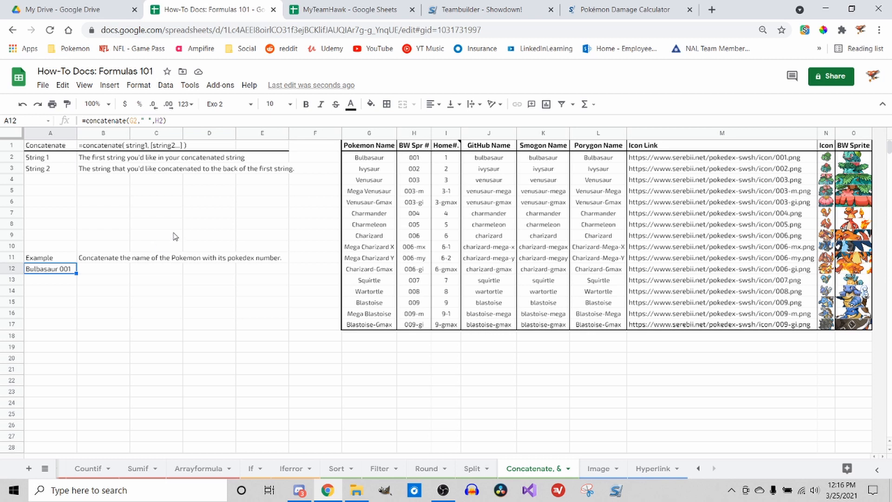
# - Enter =G2&" "&H2 in A13 to join the same name and number using the ampersand operator
pyautogui.click(59, 279)
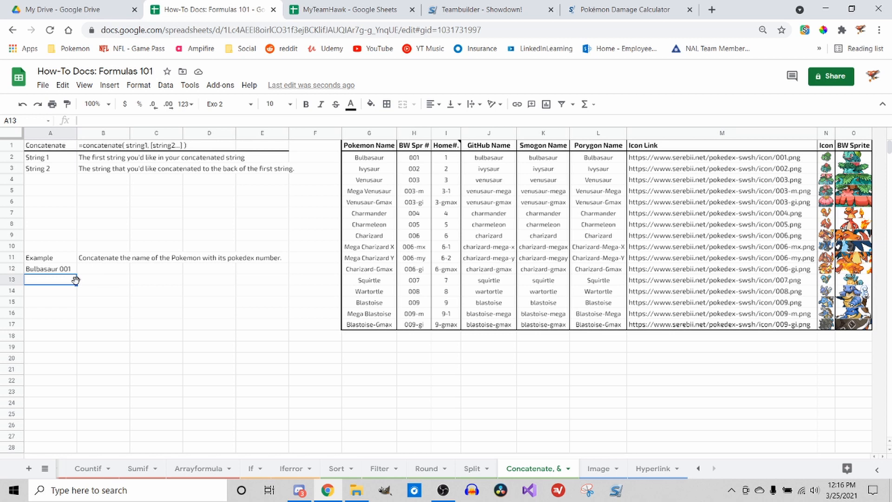
pyautogui.write('=')
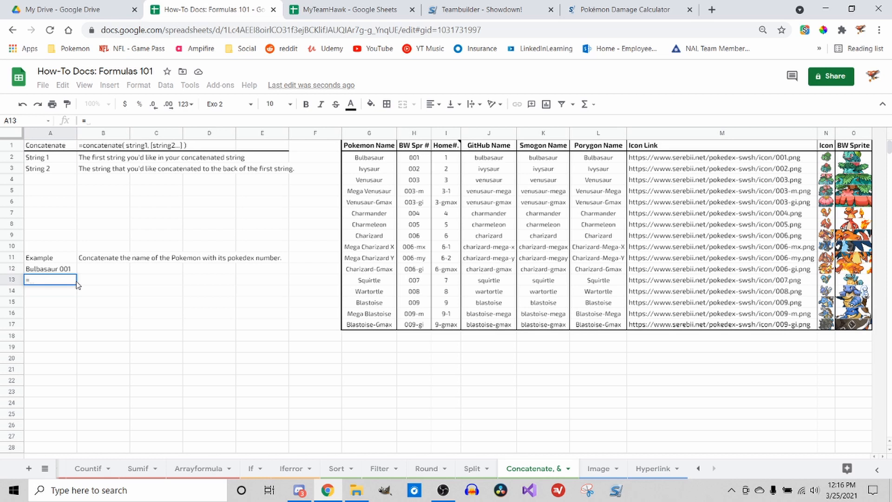
pyautogui.click(380, 159)
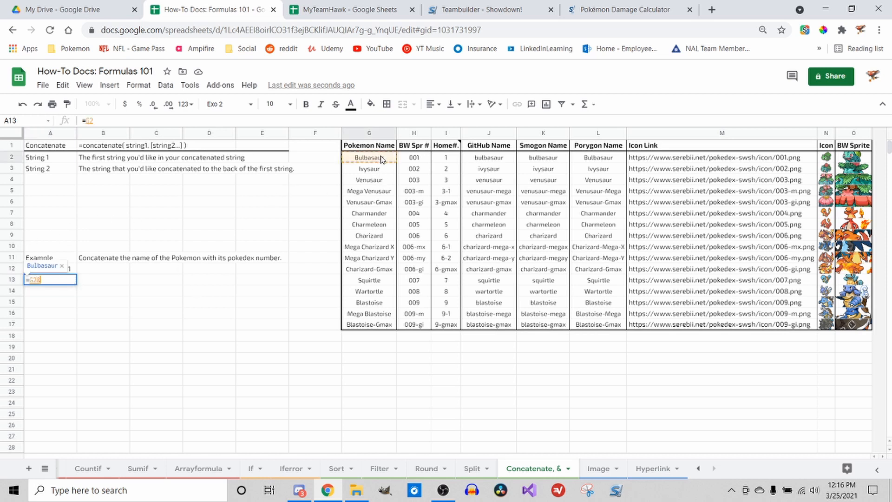
pyautogui.write('&')
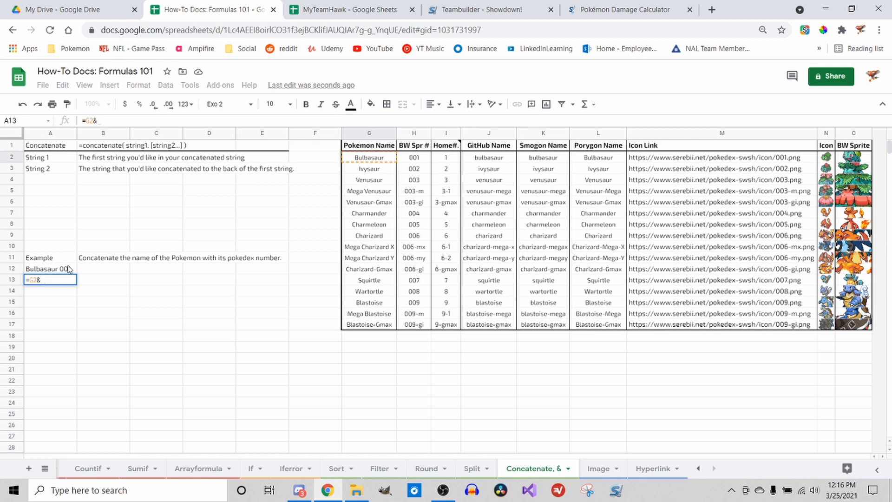
pyautogui.write('"')
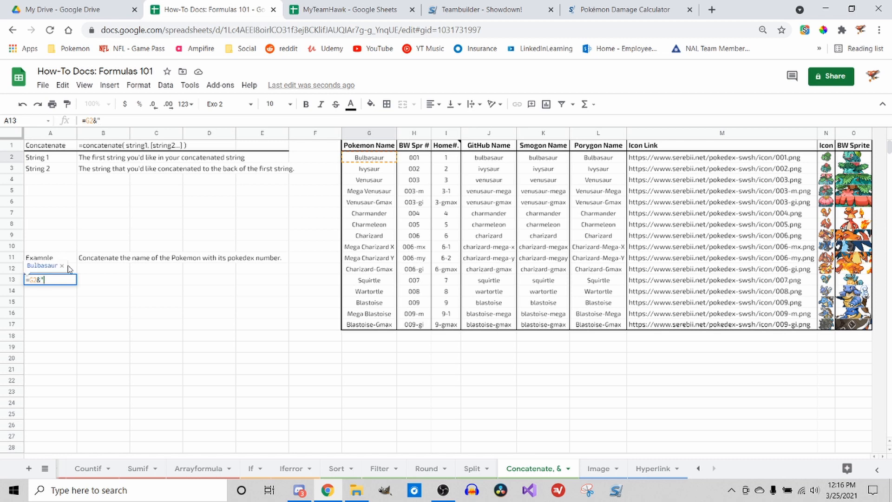
pyautogui.write(' "&')
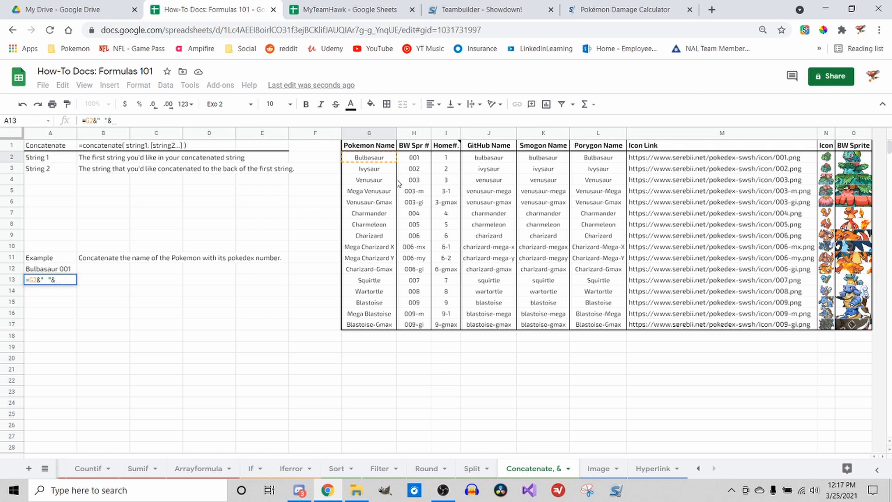
pyautogui.click(414, 158)
pyautogui.press('Return')
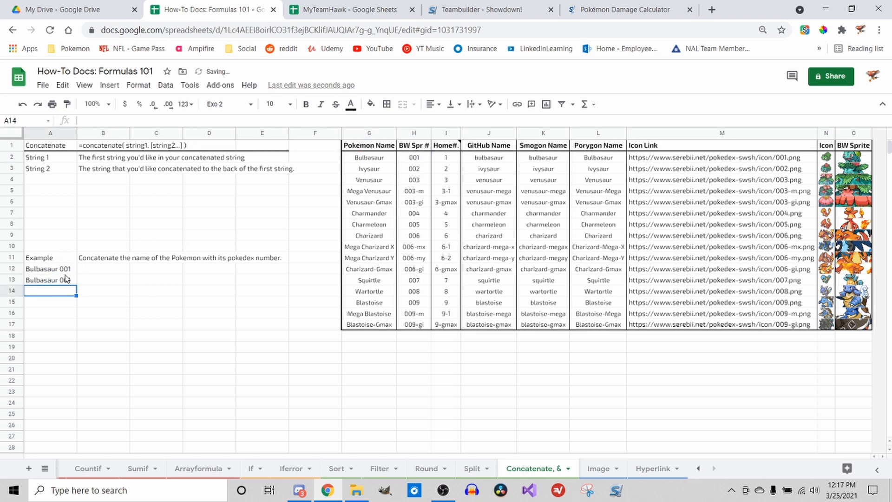
# - Compare the CONCATENATE formula in A12 with the ampersand formula in A13
pyautogui.click(68, 279)
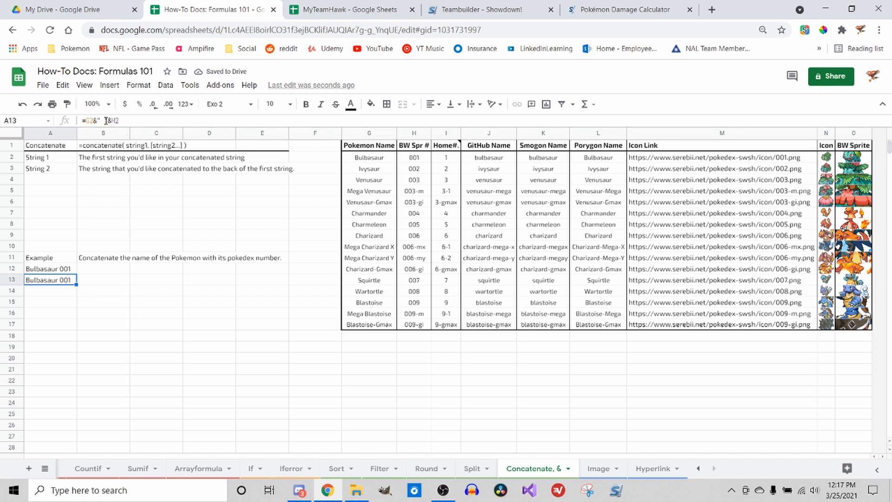
pyautogui.click(69, 270)
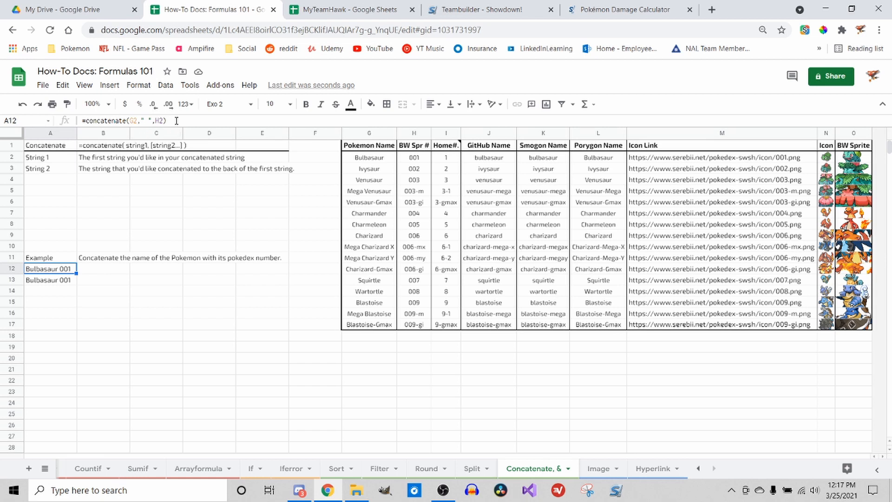
pyautogui.click(68, 279)
pyautogui.click(67, 273)
pyautogui.click(66, 281)
pyautogui.click(66, 272)
pyautogui.click(66, 282)
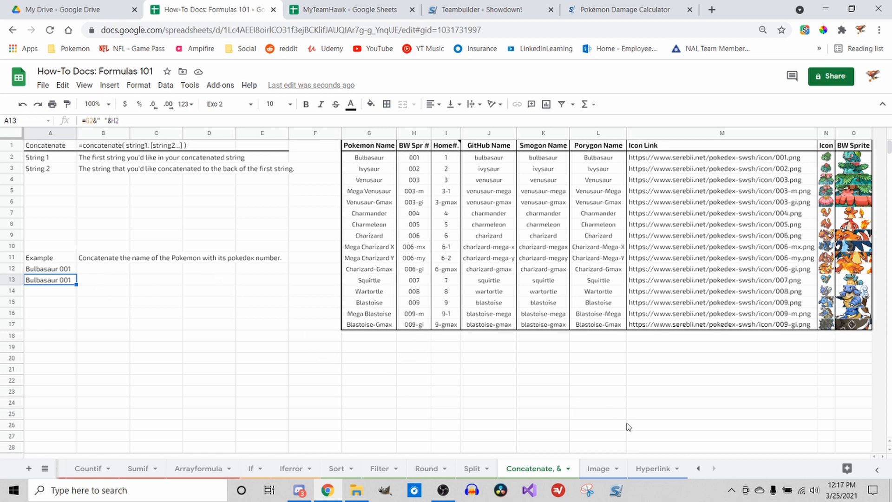
# - Open the Image sheet and examine the arrayed IMAGE formula in N2 against the neighbouring icon and sprite cells
pyautogui.click(599, 470)
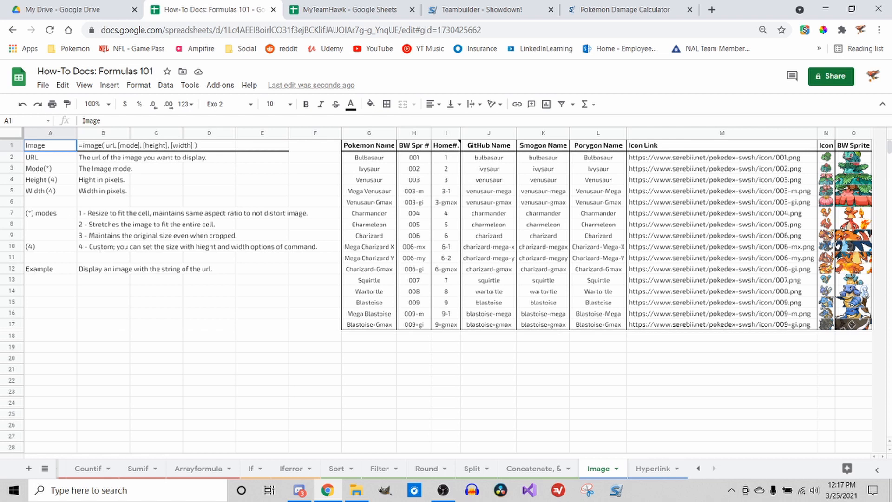
pyautogui.click(827, 157)
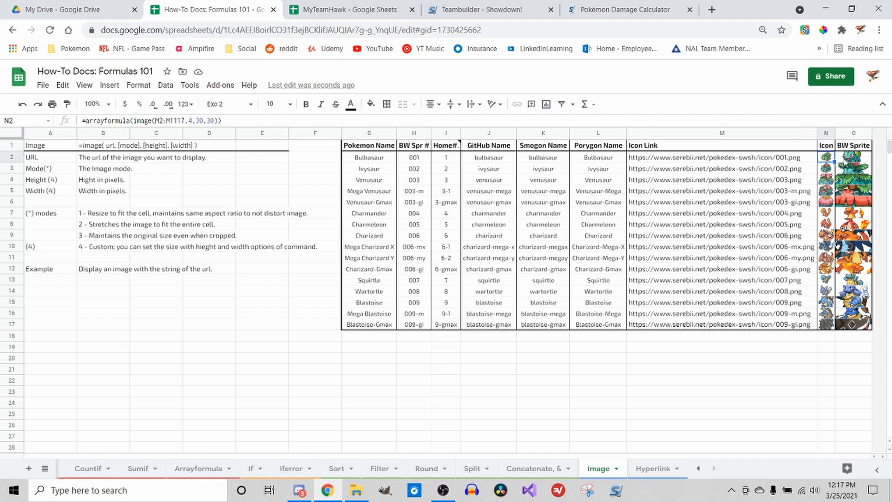
pyautogui.click(847, 161)
pyautogui.click(829, 169)
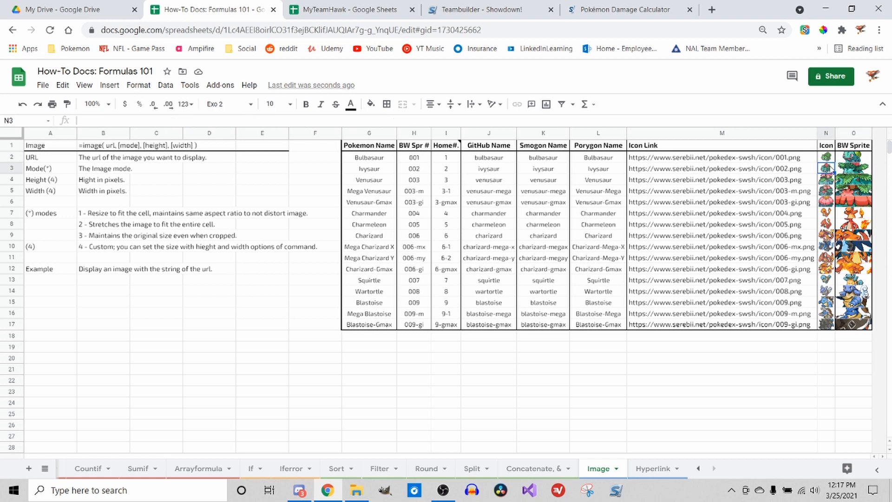
pyautogui.click(856, 169)
pyautogui.click(826, 160)
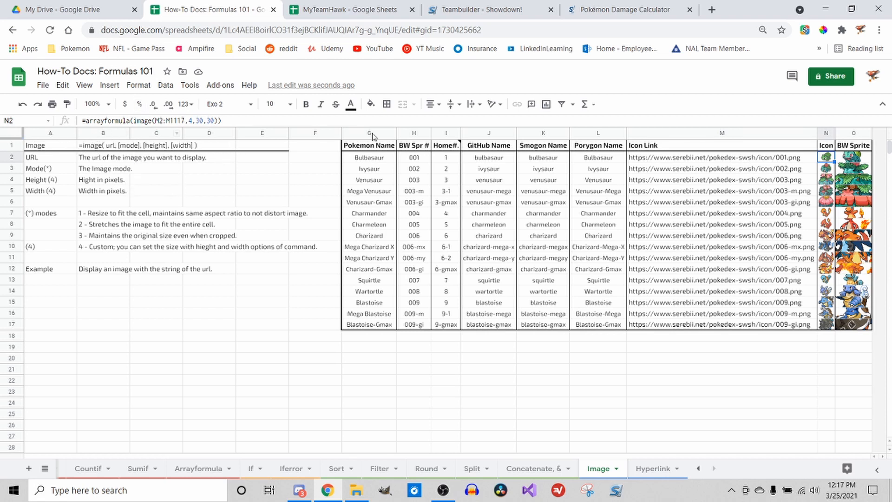
# - Inspect the formulas that build the Icon Link URLs for Bulbasaur in M2 and Venusaur in M4
pyautogui.click(707, 159)
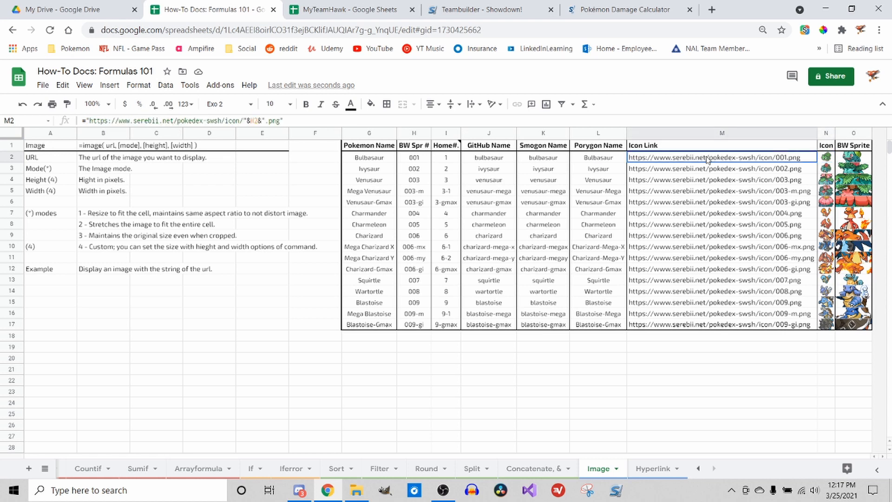
pyautogui.doubleClick(786, 161)
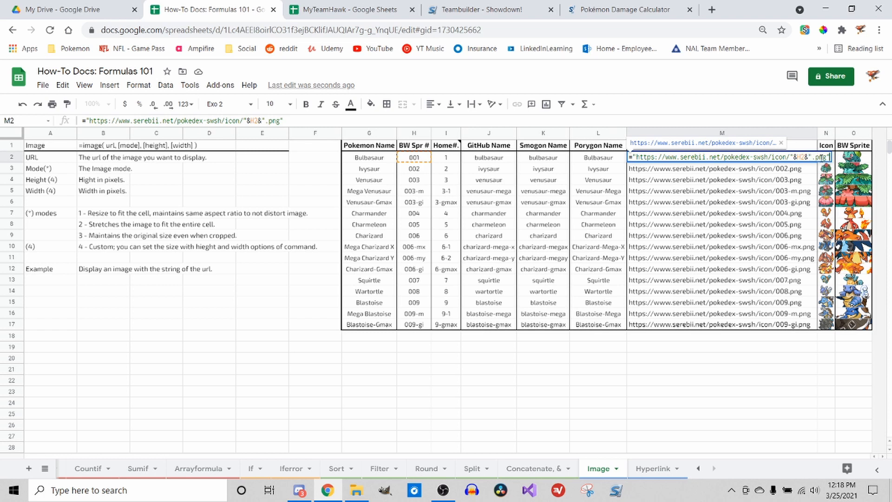
pyautogui.click(786, 184)
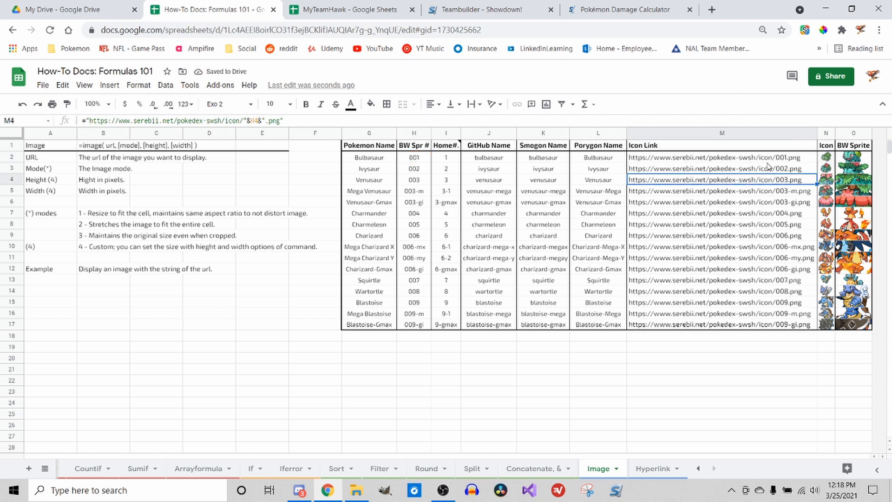
pyautogui.click(768, 162)
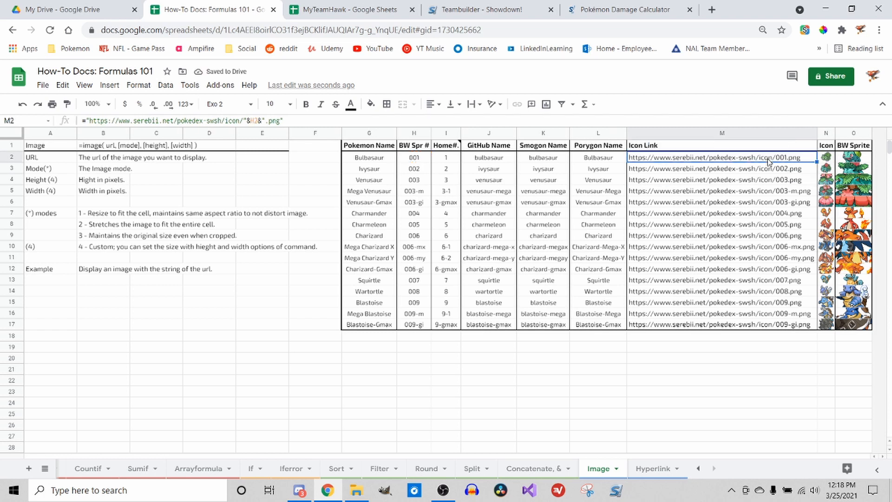
pyautogui.click(763, 184)
pyautogui.write('Example(;)')
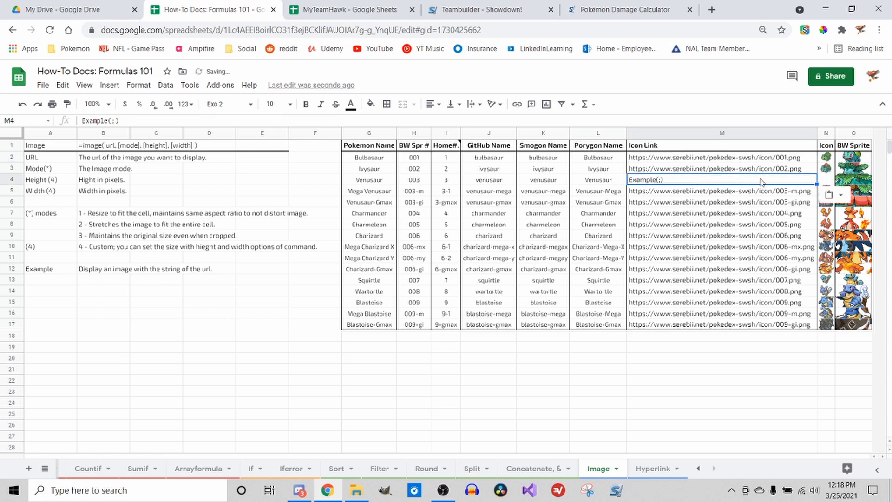
pyautogui.click(735, 204)
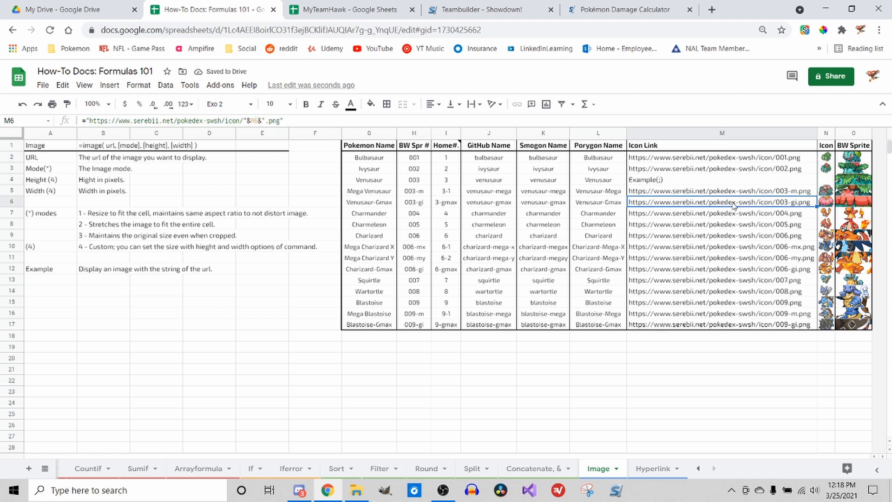
pyautogui.click(716, 182)
pyautogui.write('="https://www.serebii.net/pokedex-swsh/icon/"&H4&".png"')
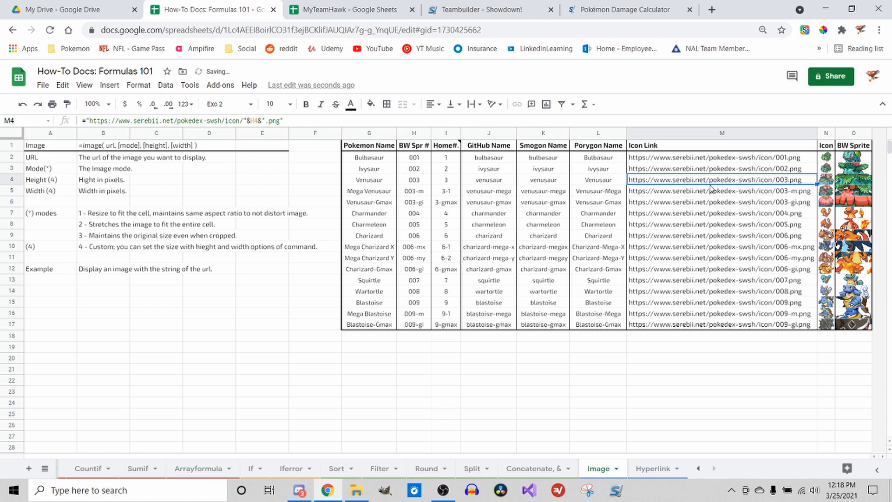
pyautogui.click(712, 10)
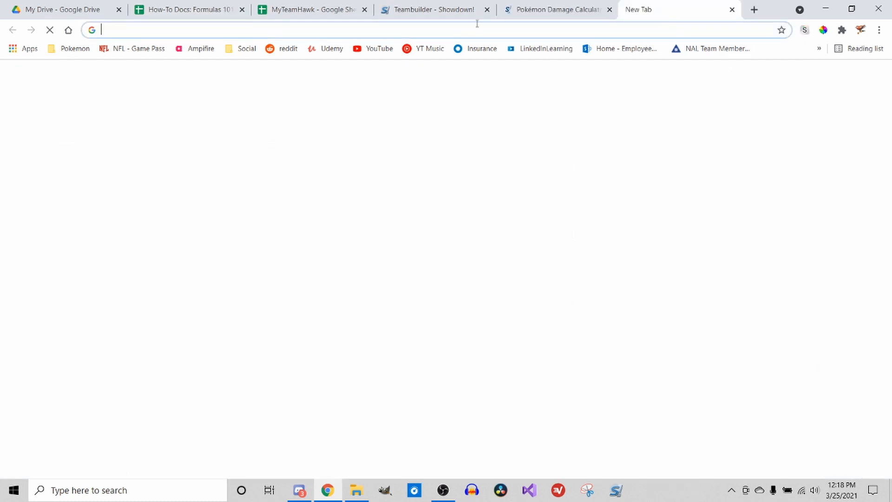
pyautogui.click(412, 30)
pyautogui.write('https://www.serebii.net/pokedex-swsh/icon/003.png')
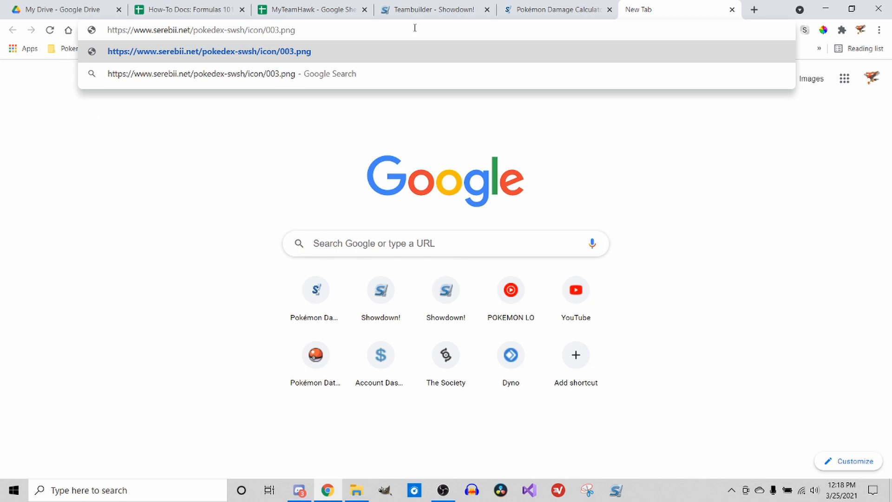
pyautogui.hotkey('shift', 'Return')
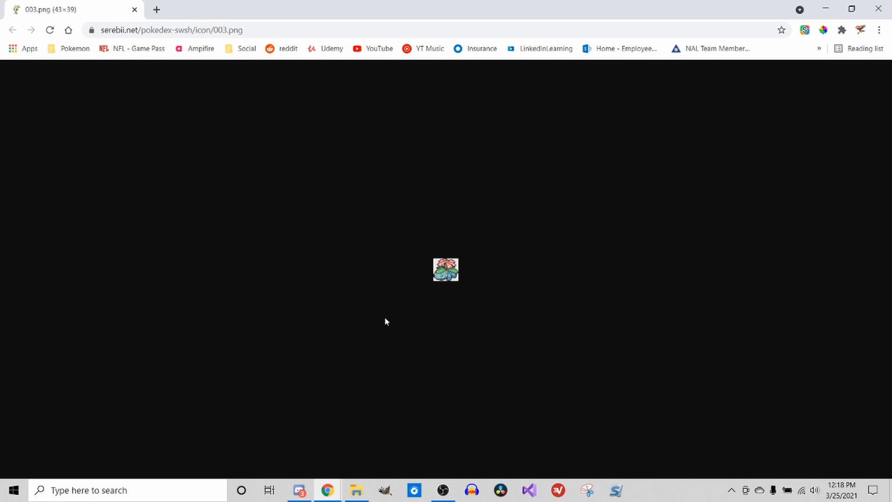
pyautogui.click(134, 10)
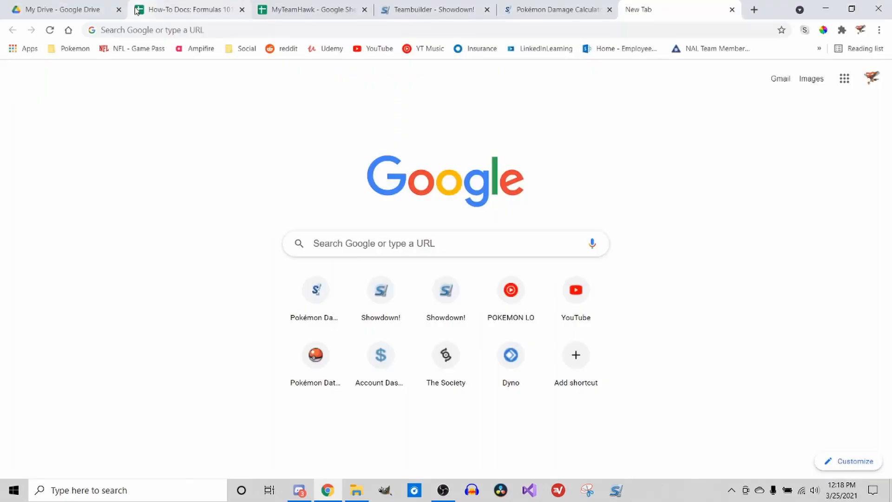
pyautogui.click(217, 9)
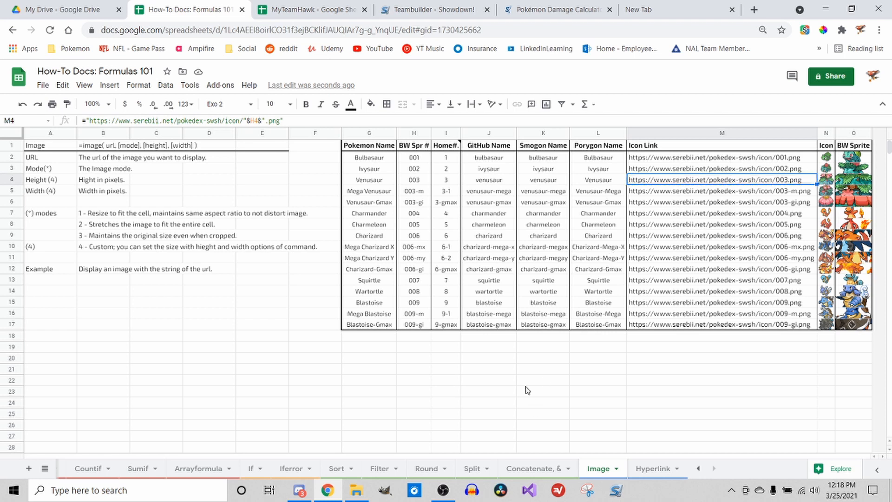
# - On the Image sheet, enter =image("") in A14 as the shell of the IMAGE example formula
pyautogui.click(525, 370)
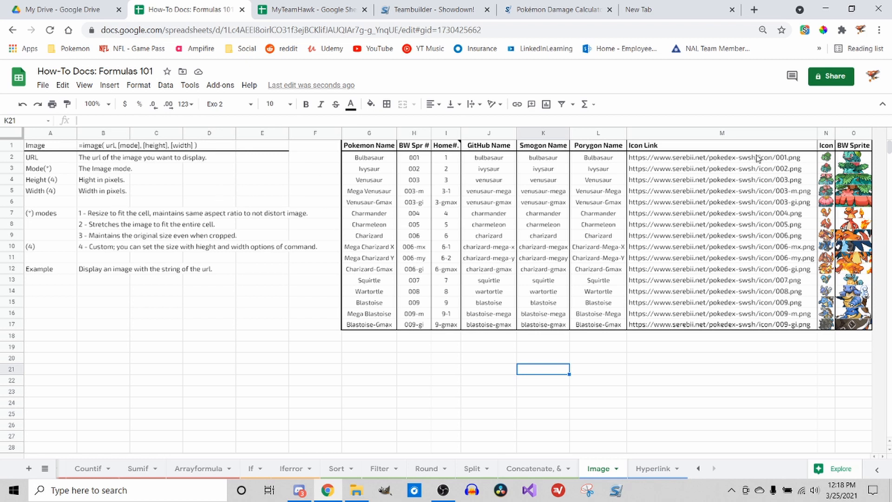
pyautogui.click(733, 159)
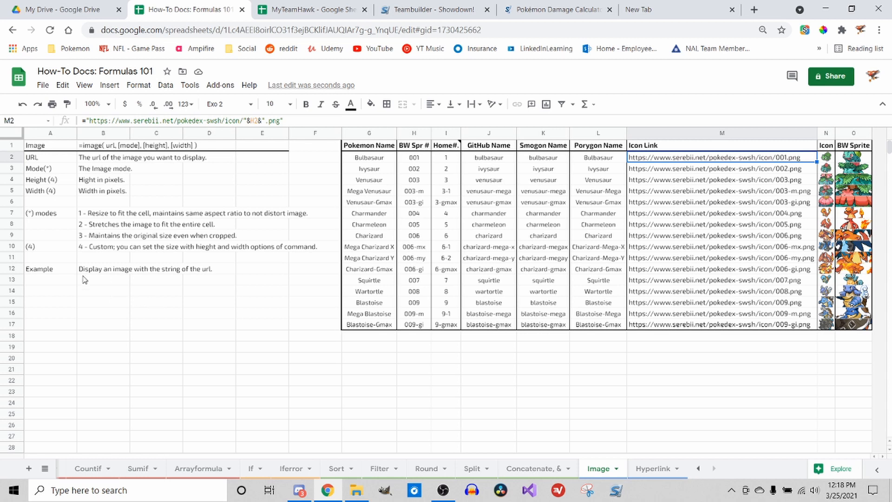
pyautogui.click(73, 292)
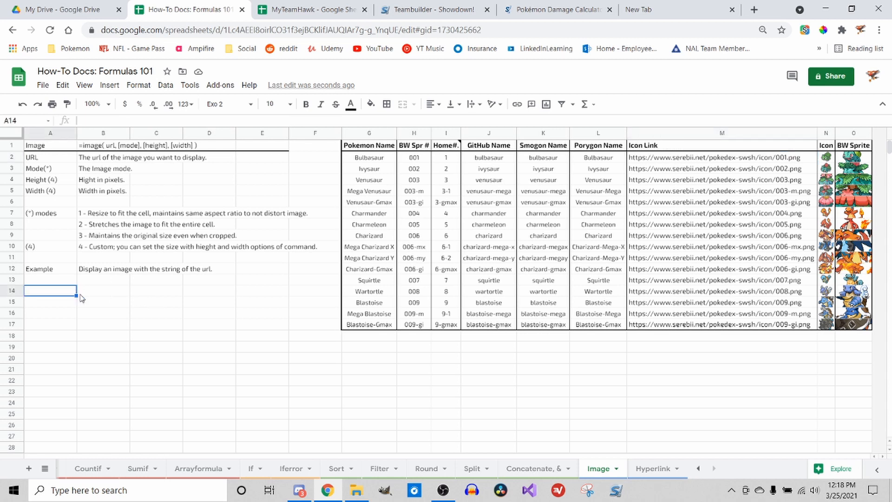
pyautogui.write('=image(')
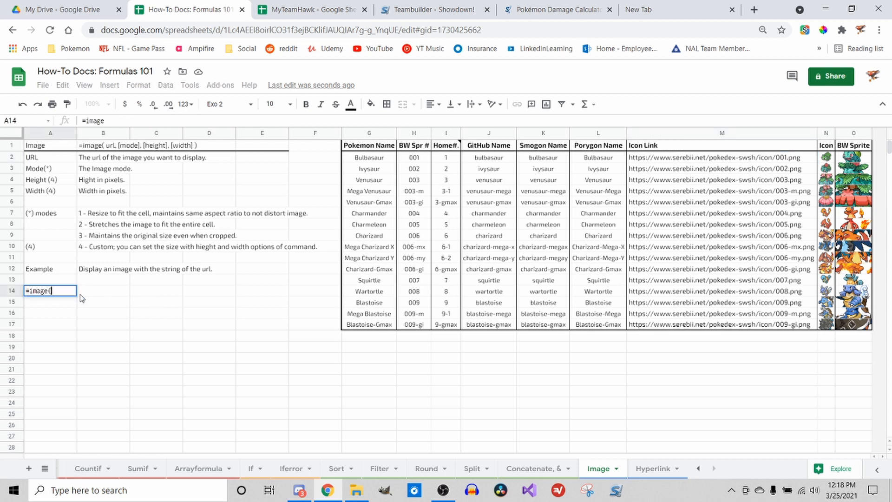
pyautogui.write('"')
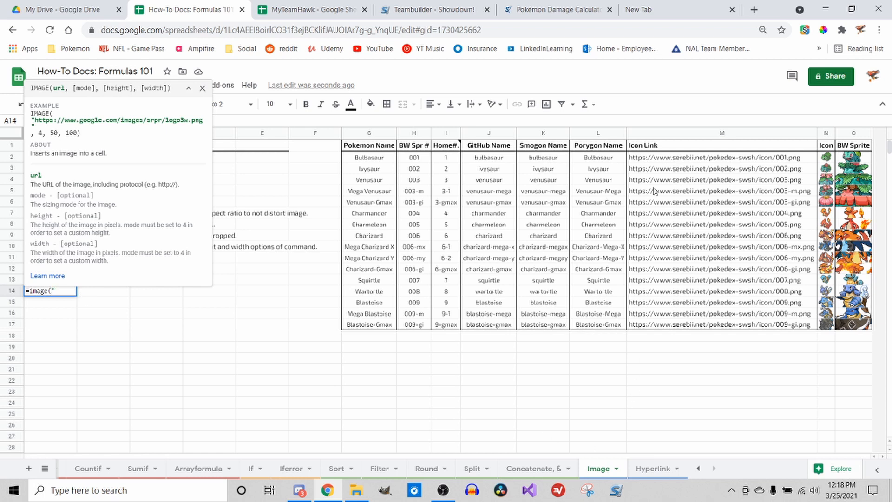
pyautogui.click(680, 158)
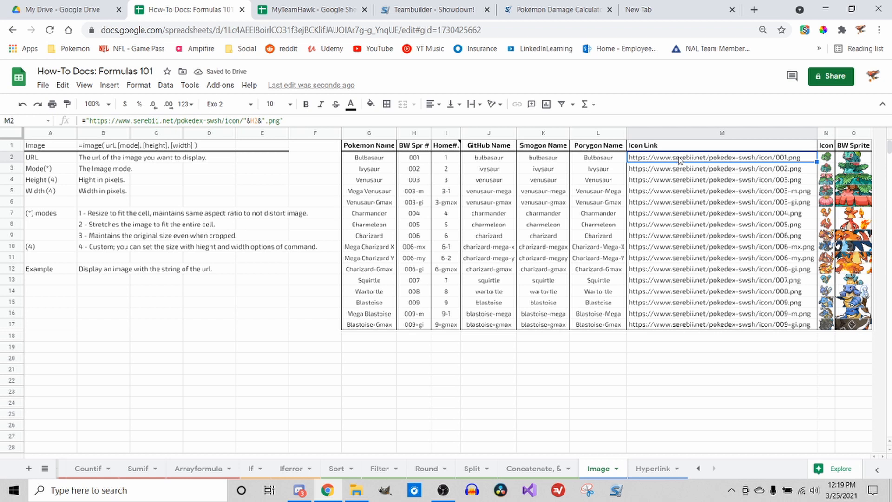
pyautogui.click(57, 284)
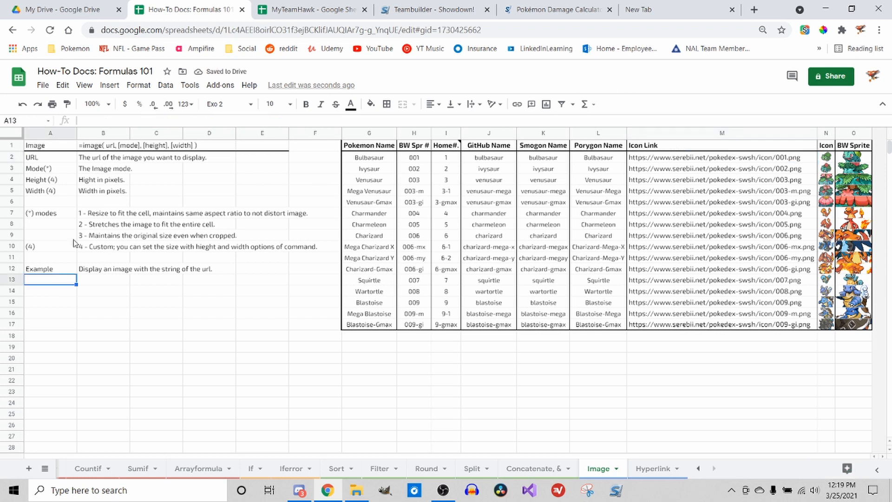
pyautogui.click(59, 261)
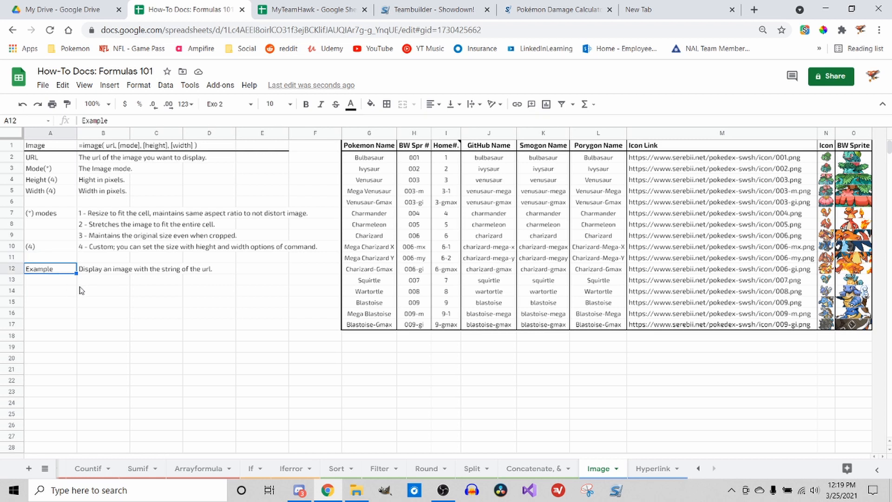
pyautogui.click(87, 283)
pyautogui.click(85, 300)
pyautogui.click(59, 299)
pyautogui.click(58, 283)
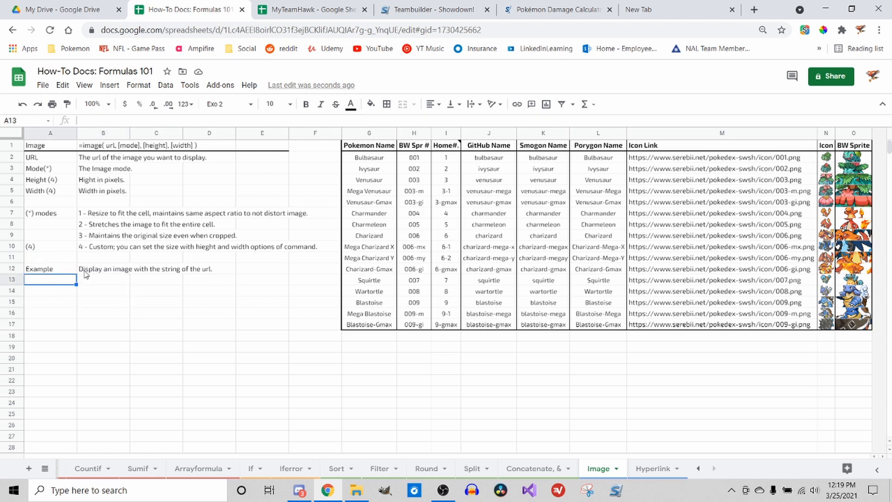
pyautogui.click(67, 203)
pyautogui.click(82, 205)
pyautogui.click(96, 300)
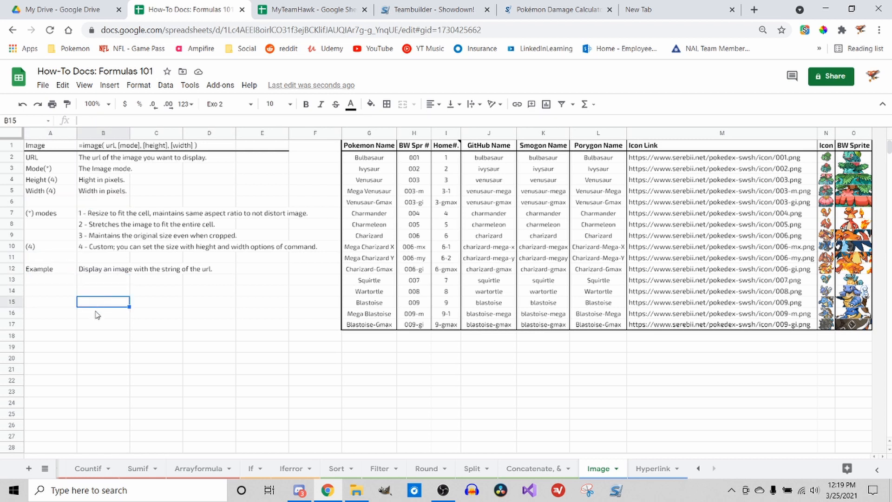
# - Try to retype the start of the IMAGE formula in A14, and select Bulbasaur's icon link in M2
pyautogui.click(67, 291)
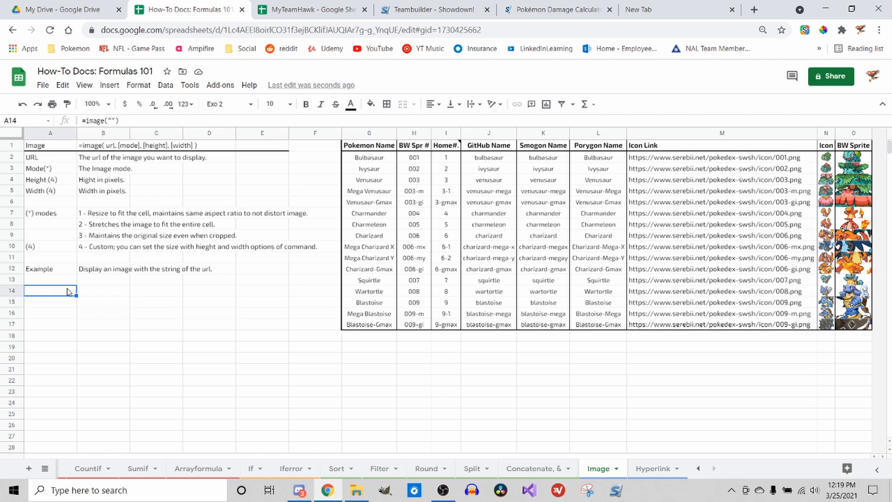
pyautogui.write('=image(')
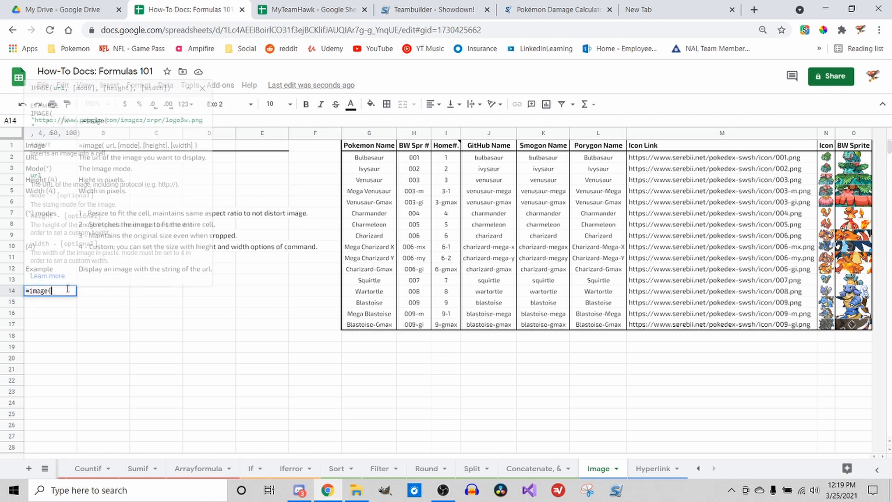
pyautogui.write('"')
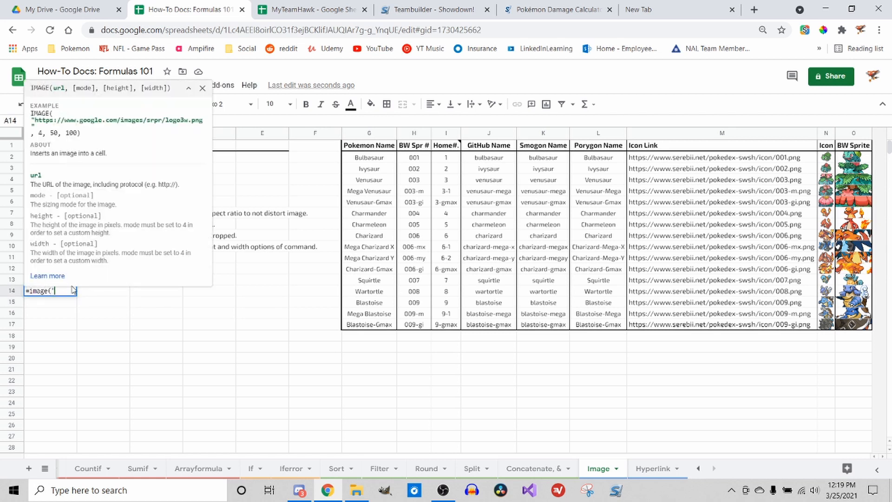
pyautogui.press('Escape')
pyautogui.click(696, 160)
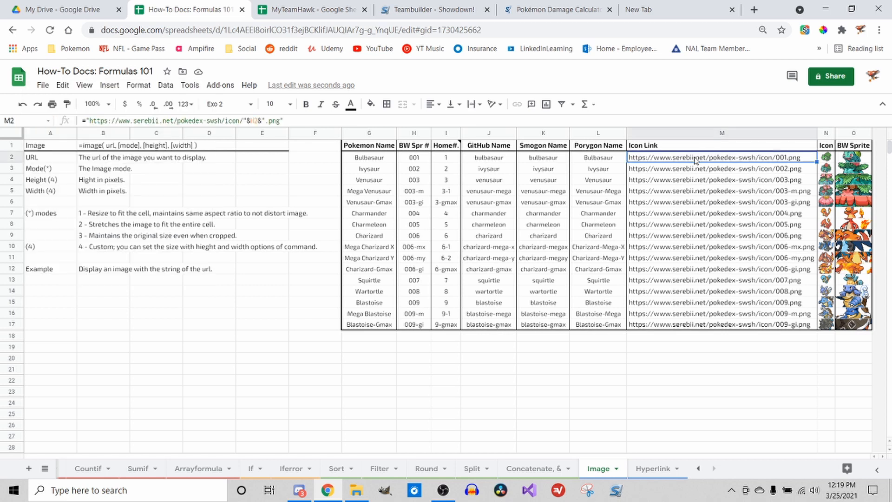
# - Check the IMAGE formula in A14 against Bulbasaur's Icon Link formula in M2
pyautogui.click(61, 300)
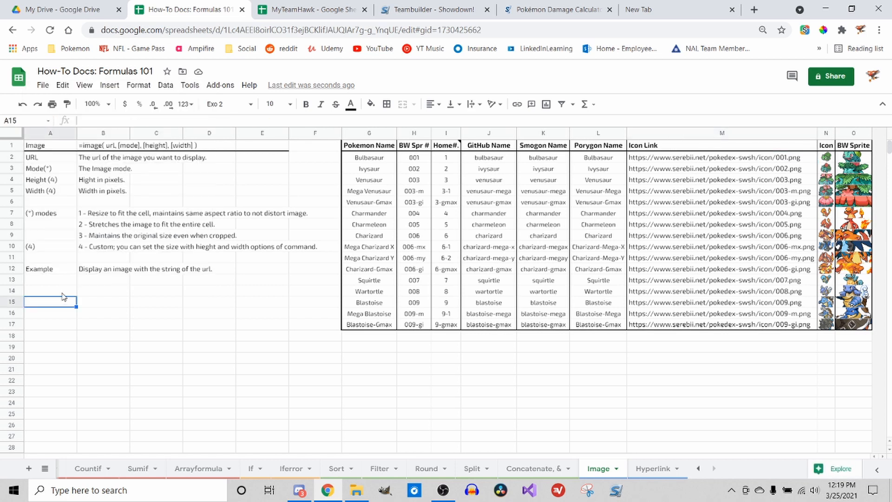
pyautogui.click(61, 292)
pyautogui.click(60, 281)
pyautogui.click(60, 291)
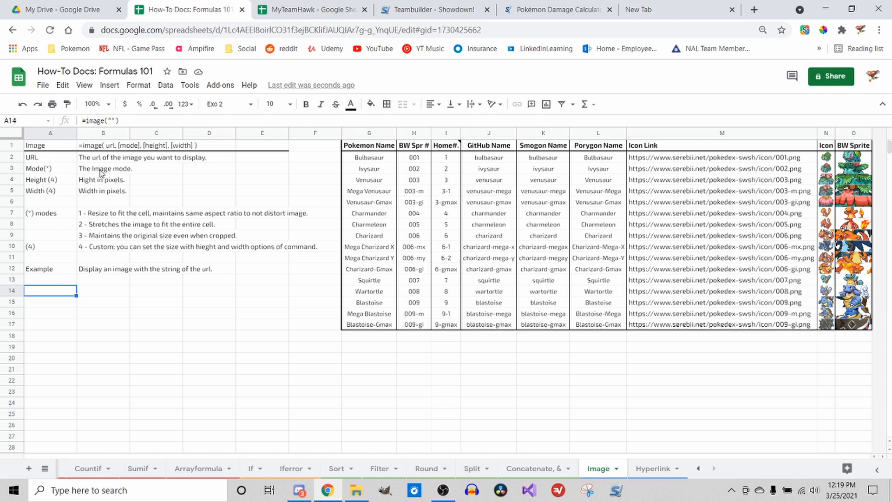
pyautogui.click(145, 121)
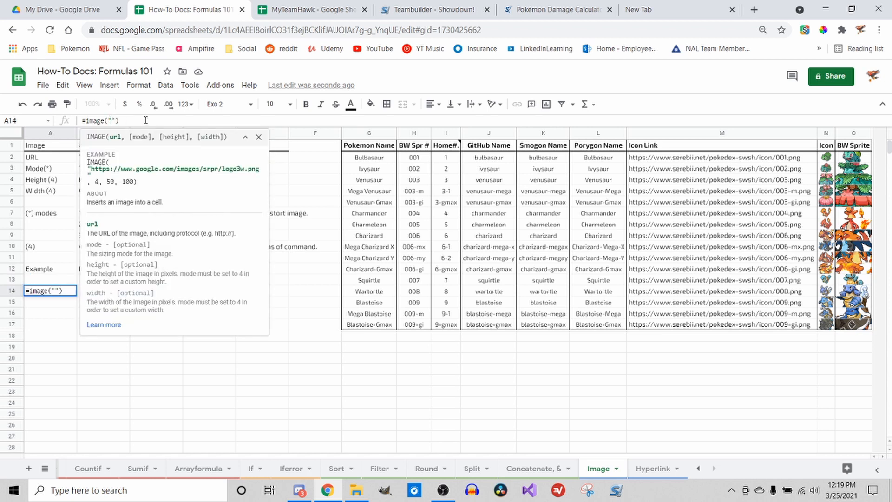
pyautogui.press('Escape')
pyautogui.click(710, 161)
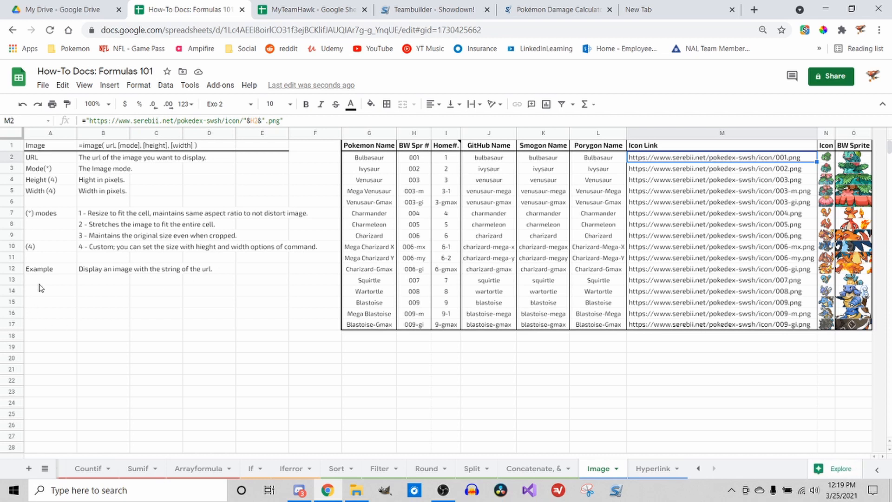
pyautogui.click(43, 285)
pyautogui.click(46, 291)
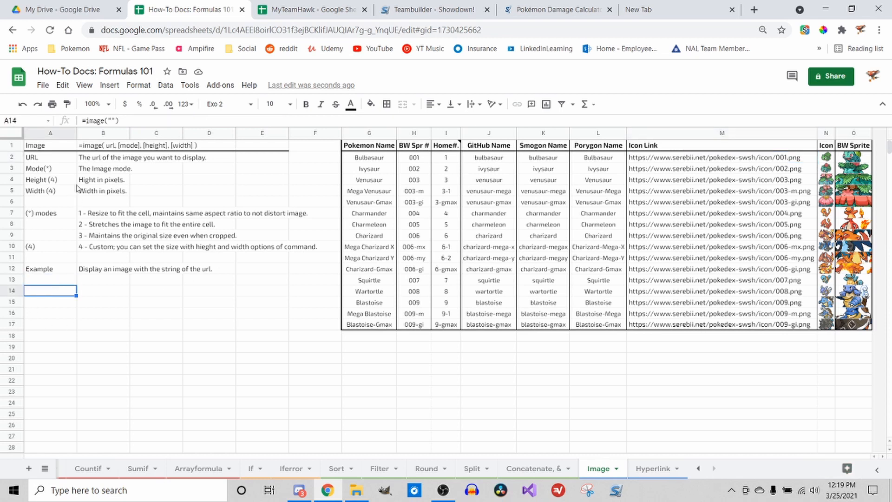
pyautogui.click(125, 121)
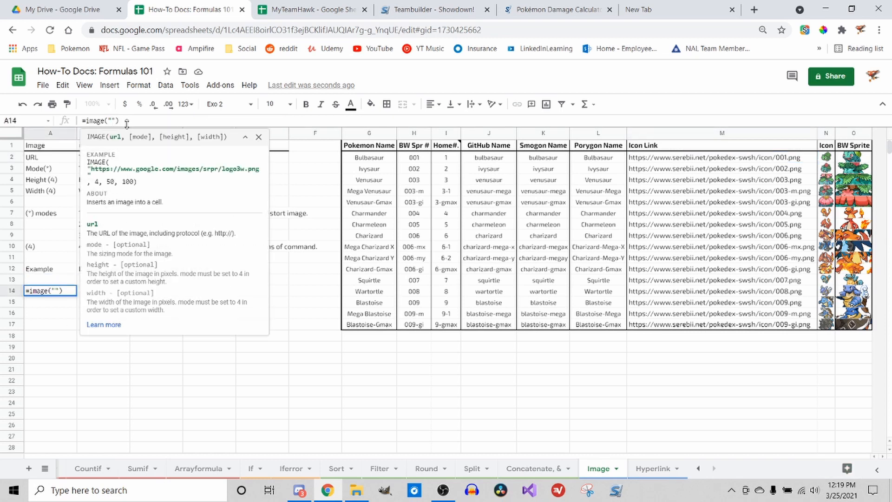
pyautogui.write('https://www.serebii.net/pokedex-swsh/icon/003.png')
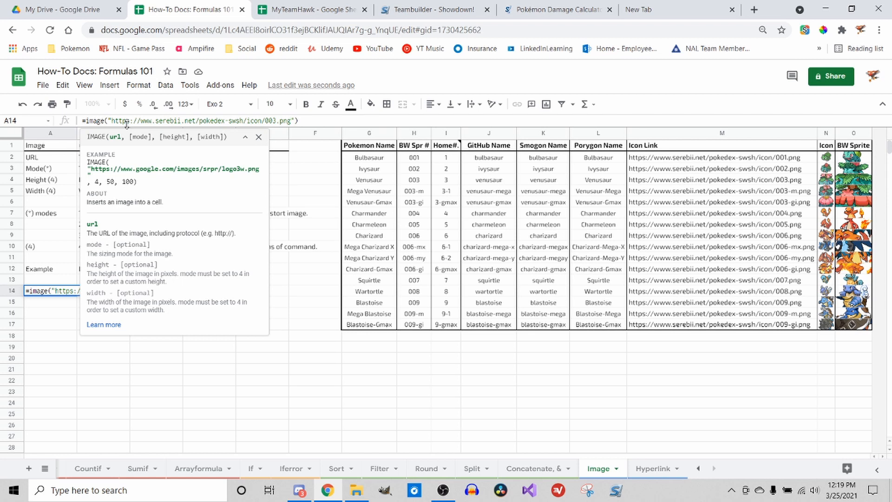
pyautogui.press('Return')
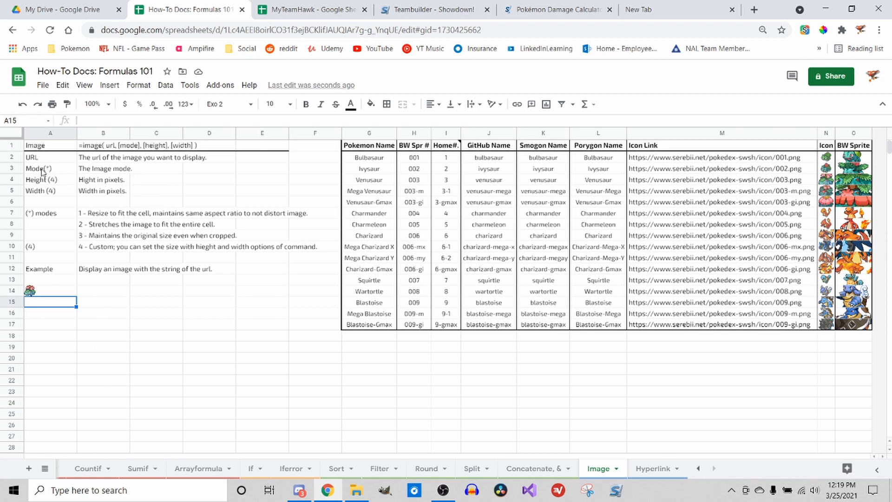
pyautogui.rightClick(37, 293)
pyautogui.click(198, 348)
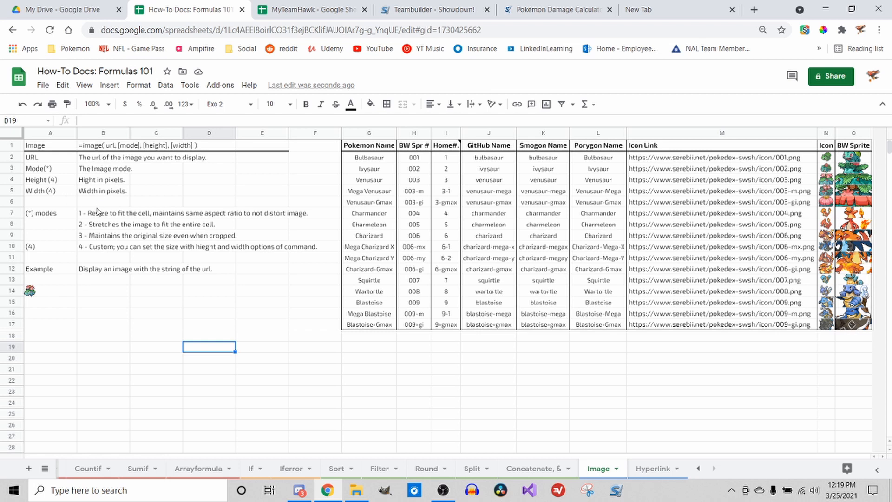
# - Add image mode 2 to the IMAGE formula in A14 so the icon stretches to fill the cell
pyautogui.click(64, 291)
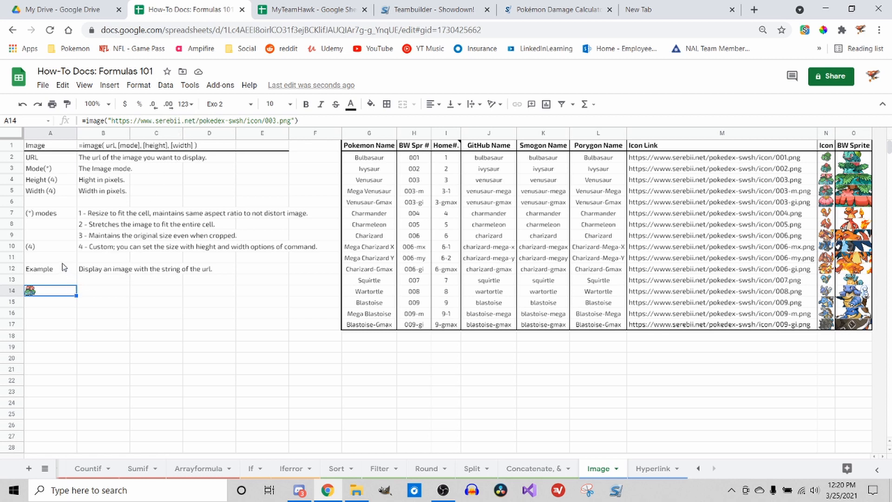
pyautogui.click(296, 122)
pyautogui.write(',2')
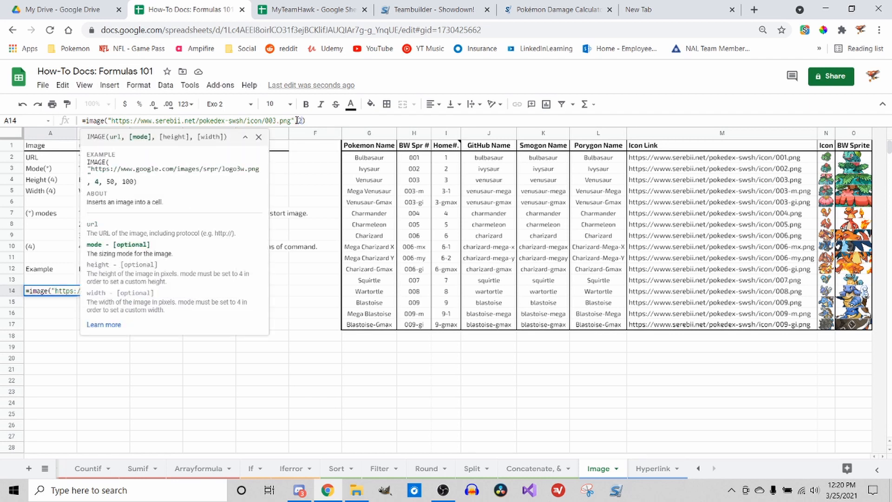
pyautogui.press('Return')
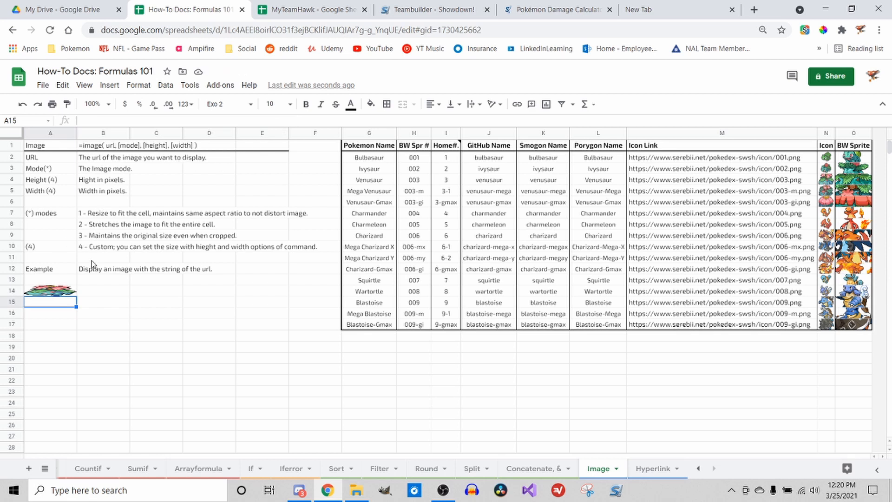
# - Change the mode argument of the IMAGE formula in A14 to 3 for the original image size
pyautogui.click(65, 292)
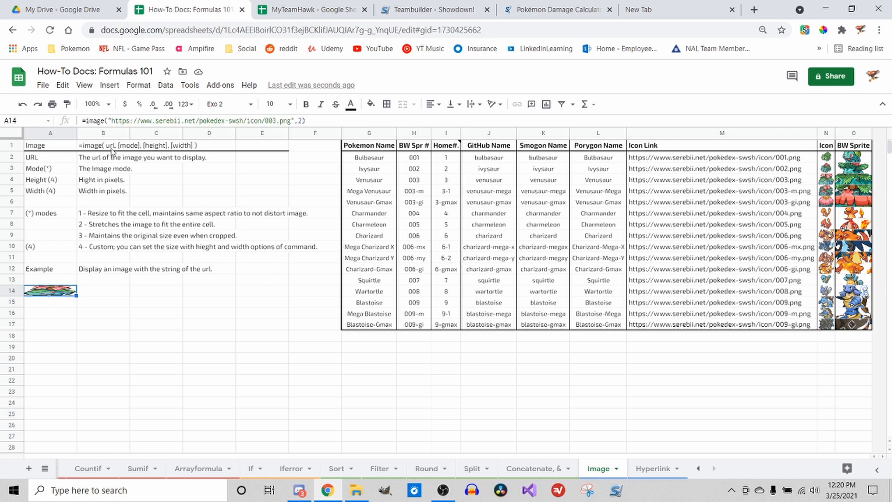
pyautogui.click(303, 121)
pyautogui.press('BackSpace')
pyautogui.write('3')
pyautogui.press('Return')
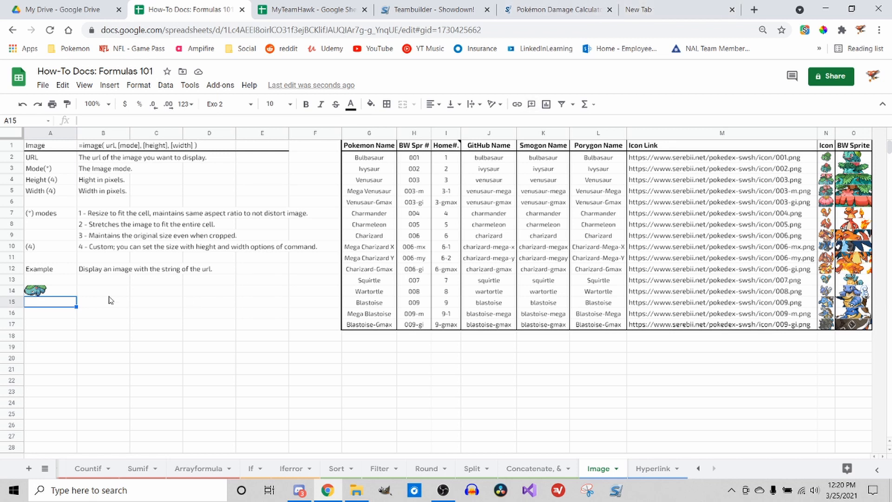
# - Switch the IMAGE formula in A14 to custom mode 4 with a height of 50 and a width of 75 pixels
pyautogui.click(25, 292)
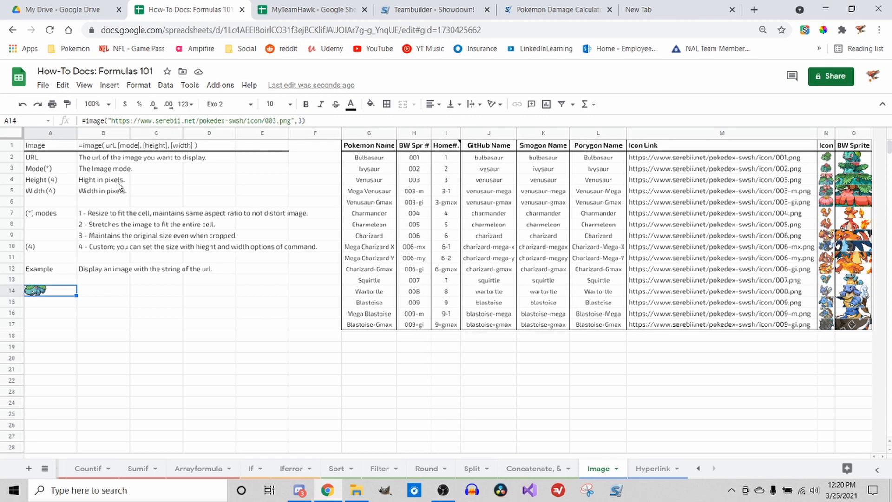
pyautogui.click(301, 120)
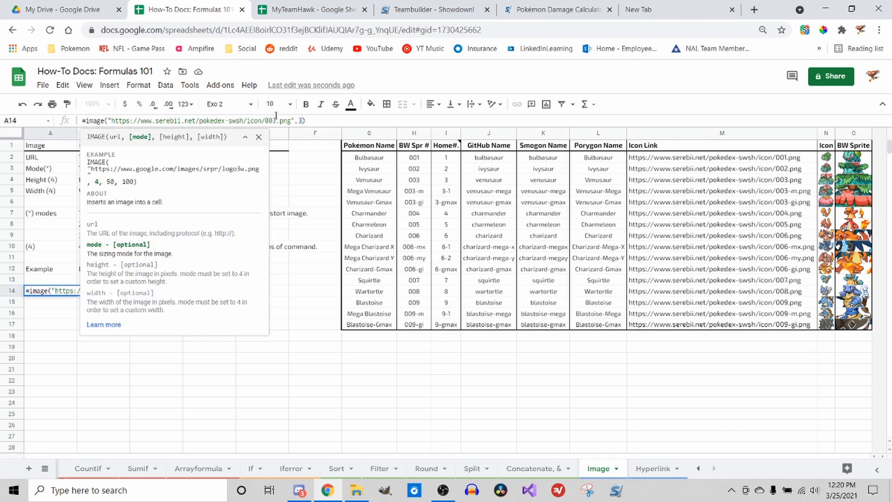
pyautogui.press('BackSpace')
pyautogui.write('4,5')
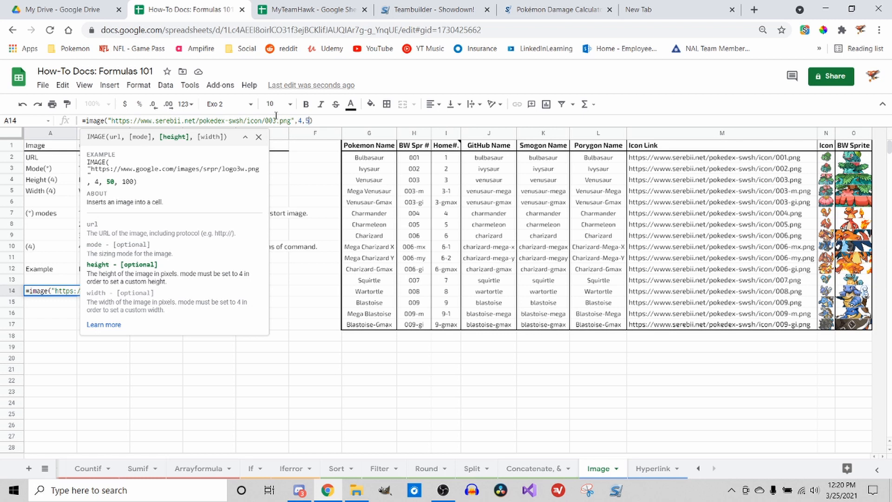
pyautogui.write('0,75')
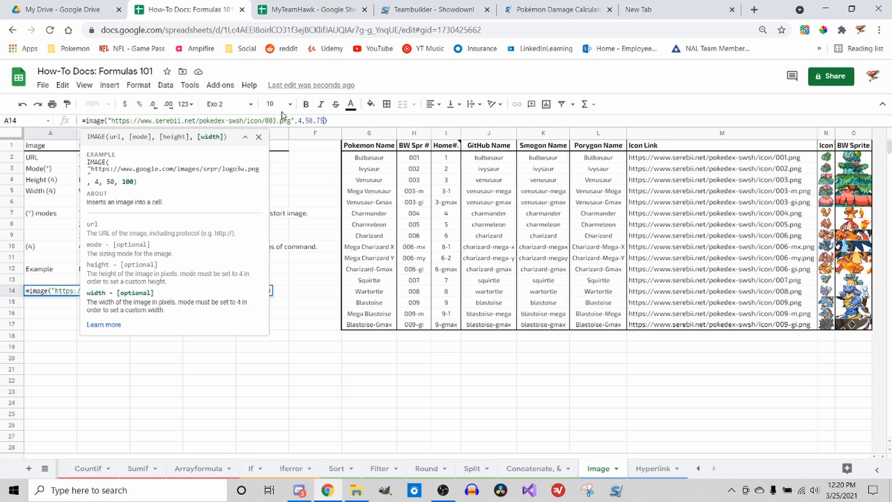
pyautogui.press('Return')
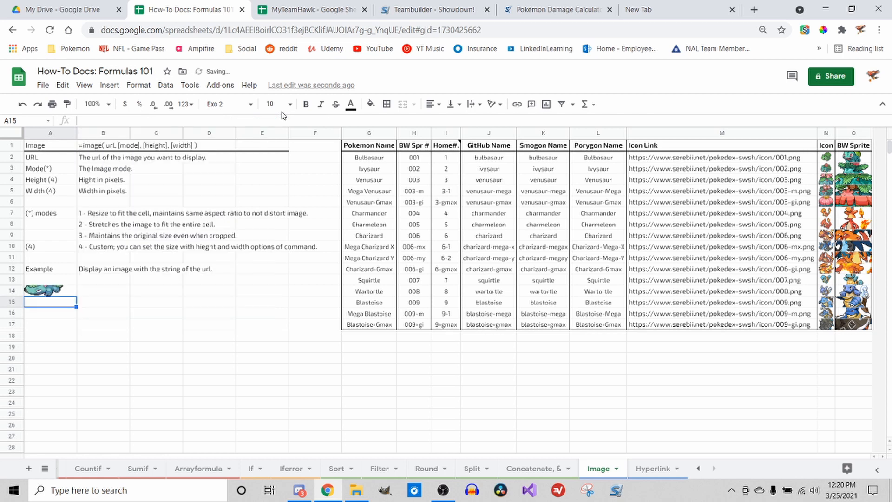
# - Set the height argument of the IMAGE formula in A14 to 32
pyautogui.click(27, 292)
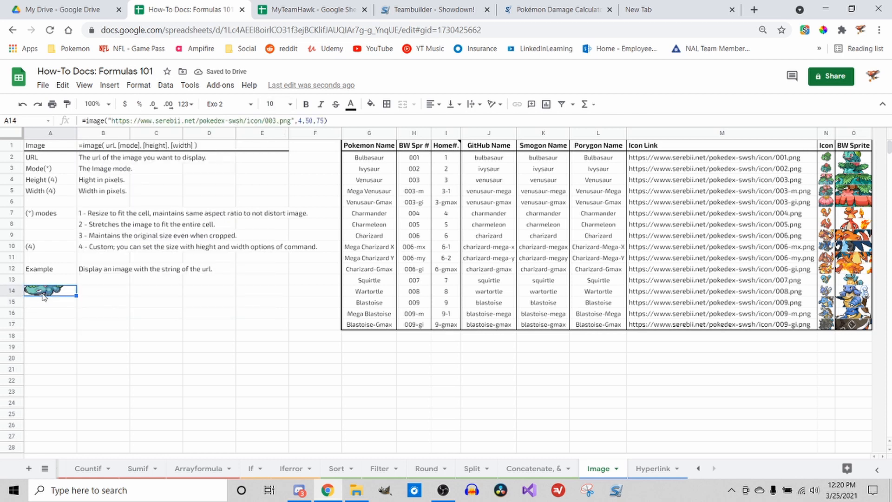
pyautogui.click(315, 121)
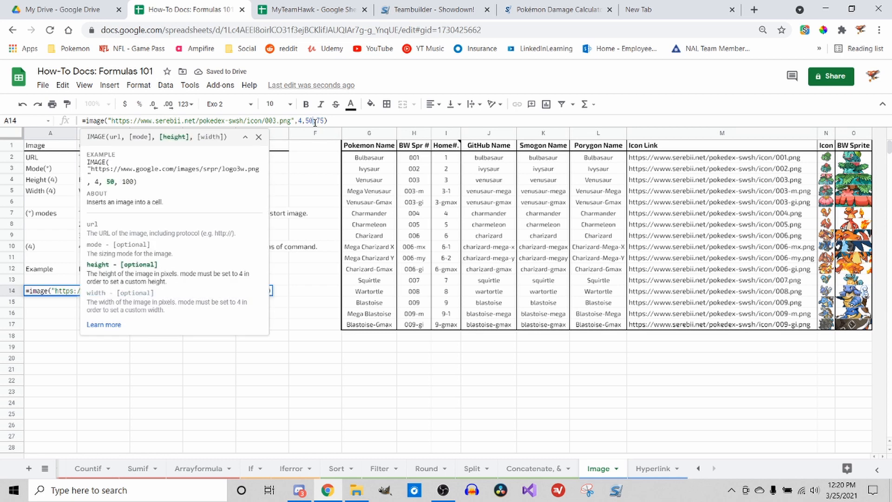
pyautogui.press('BackSpace')
pyautogui.press('BackSpace')
pyautogui.write('32')
pyautogui.press('Right')
pyautogui.press('Right')
pyautogui.press('Right')
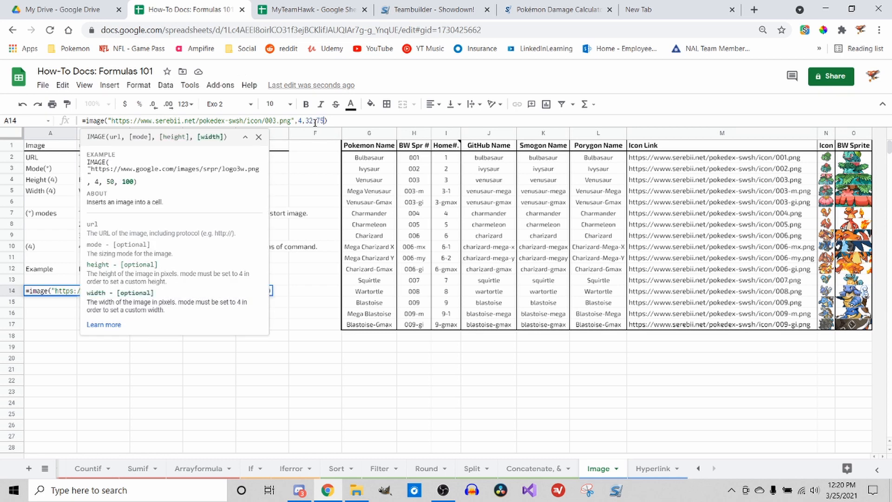
pyautogui.press('Return')
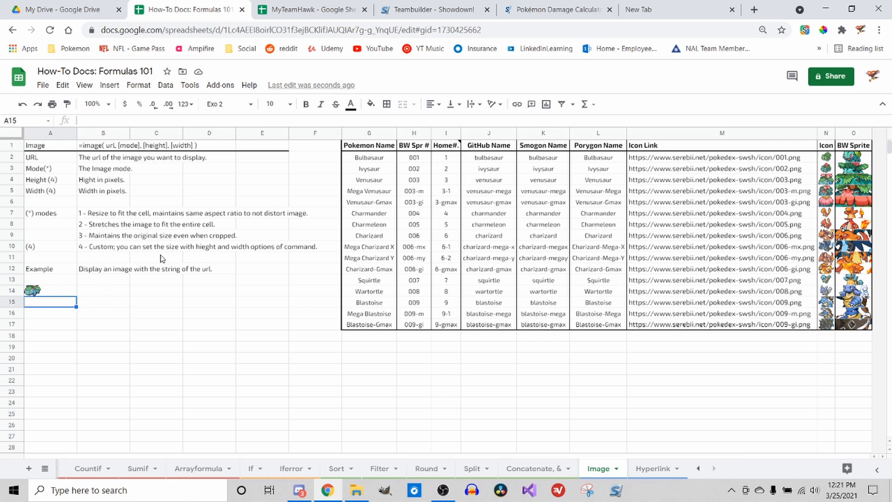
# - On the Hyperlink sheet, copy the link to cell C5 and paste it into C5
pyautogui.click(665, 466)
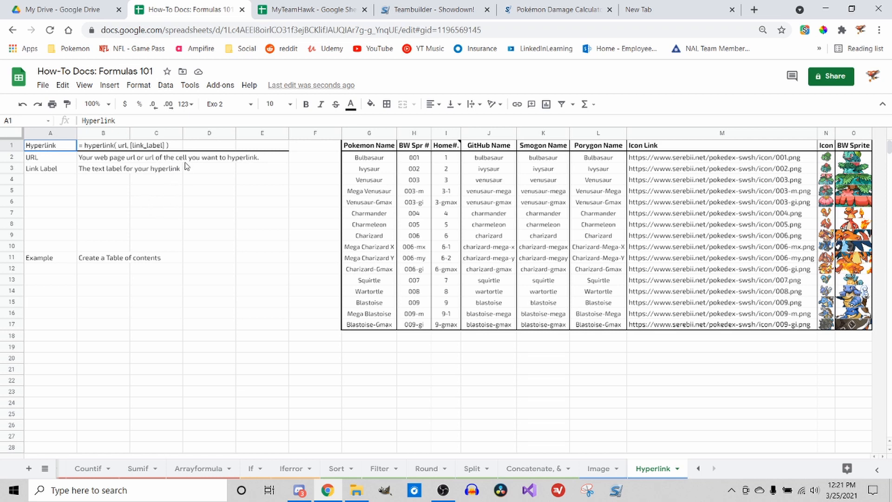
pyautogui.click(151, 195)
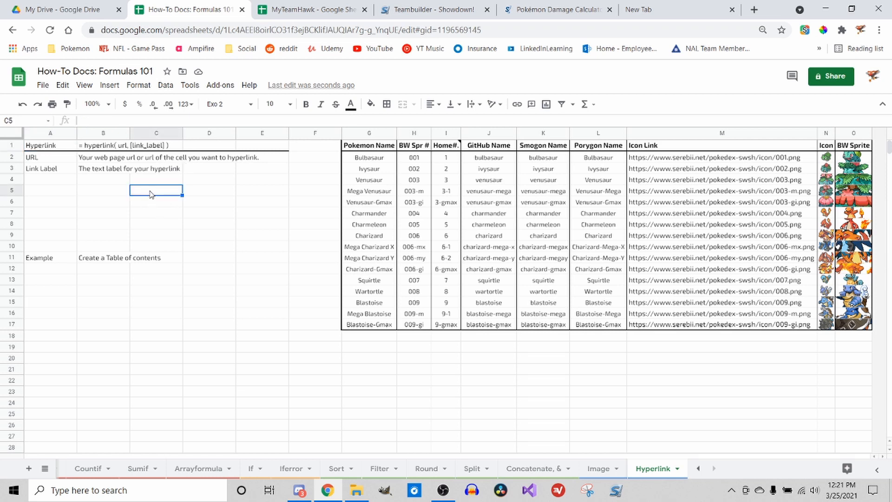
pyautogui.rightClick(153, 193)
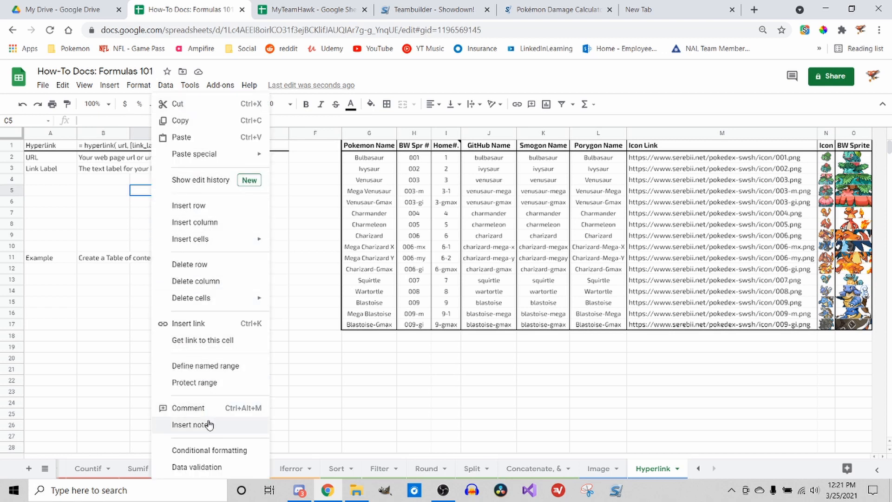
pyautogui.click(220, 342)
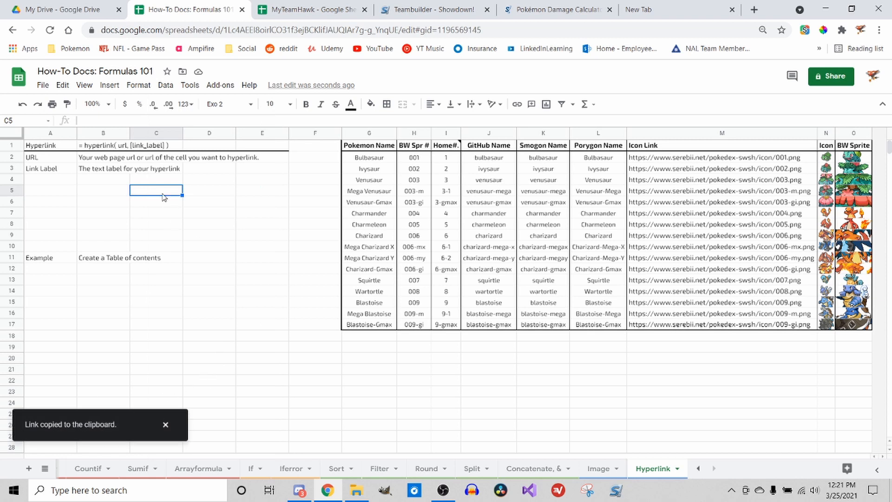
pyautogui.write('cs')
pyautogui.hotkey('ctrl', 'v')
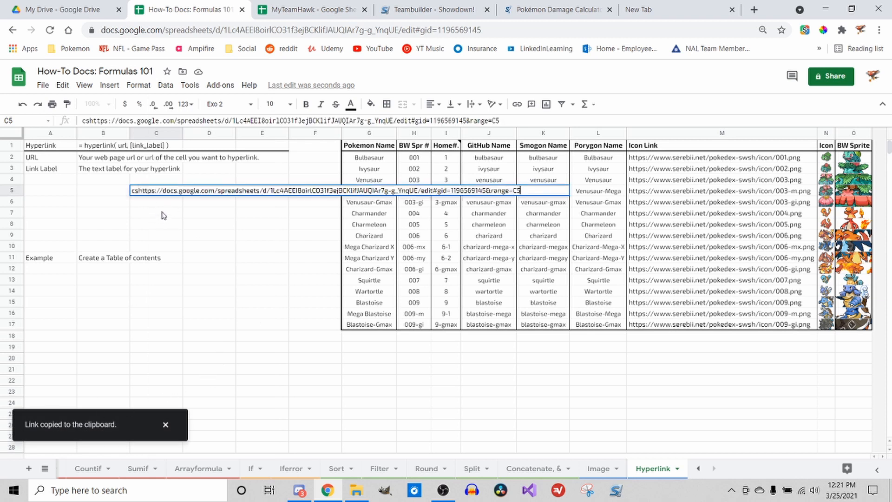
pyautogui.press('Escape')
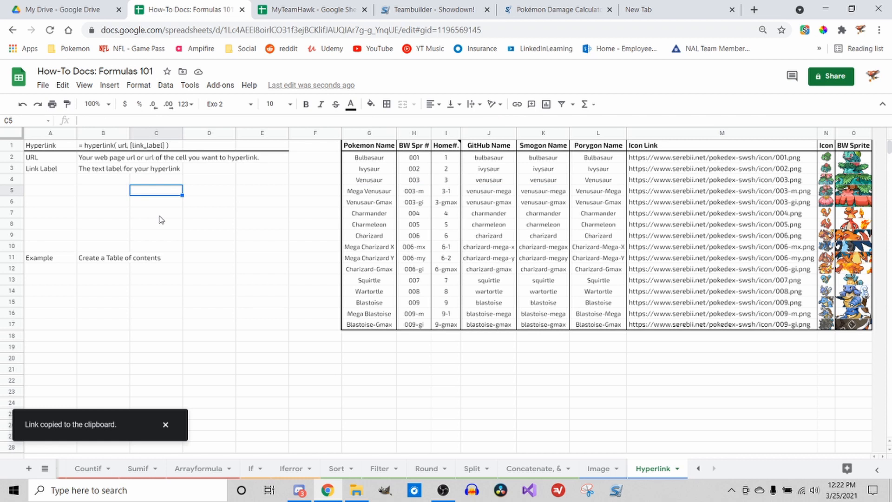
pyautogui.hotkey('ctrl', 'v')
pyautogui.click(153, 215)
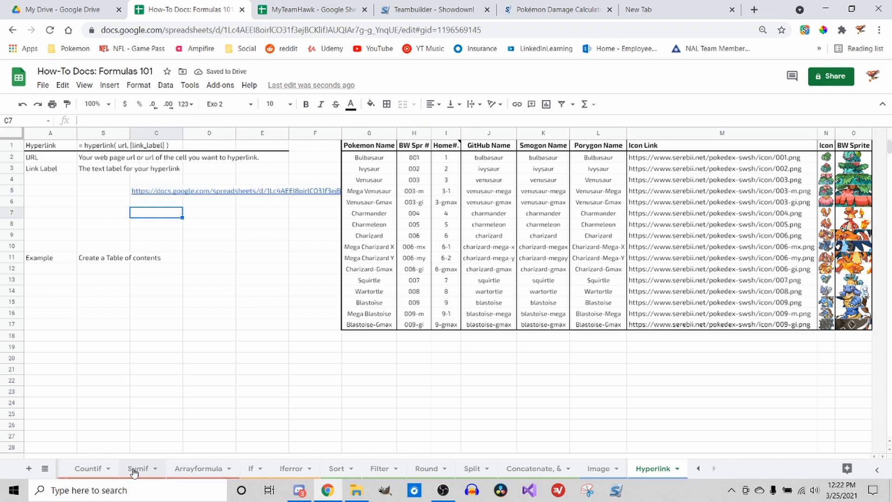
# - Paste the copied cell link into B17 of the Countif sheet and follow it to Hyperlink!C5
pyautogui.click(94, 470)
pyautogui.click(101, 326)
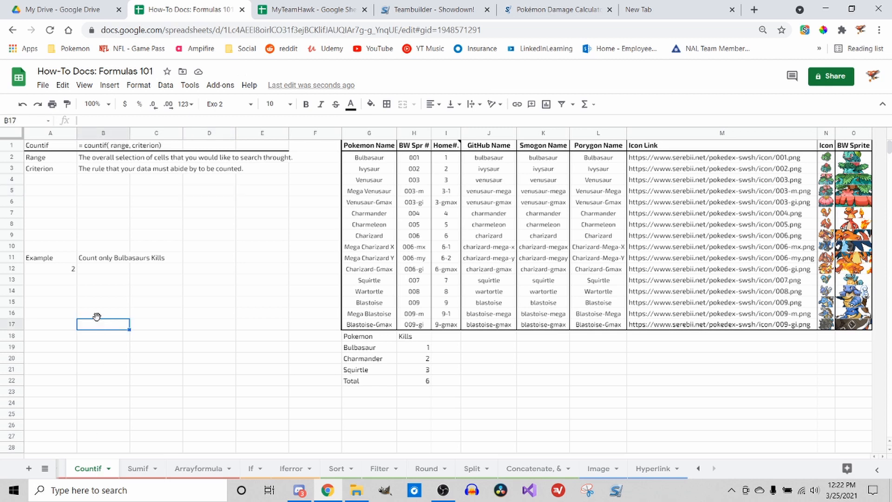
pyautogui.hotkey('ctrl', 'v')
pyautogui.click(95, 356)
pyautogui.moveTo(95, 329)
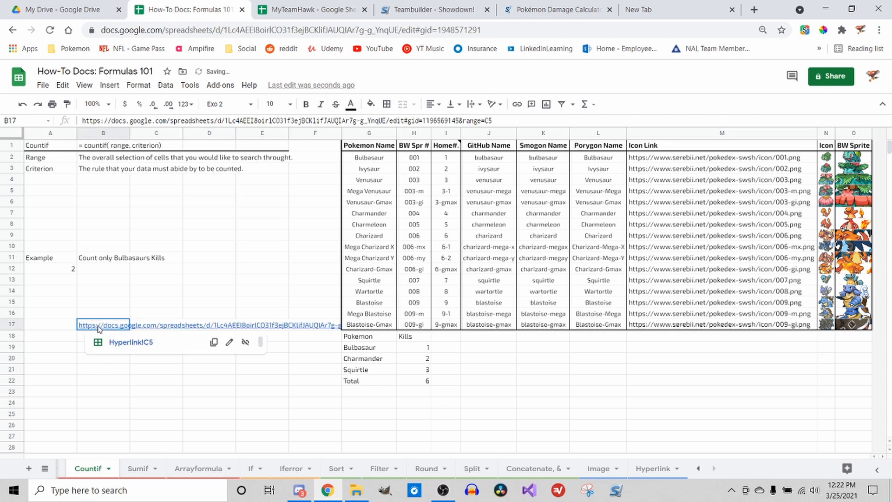
pyautogui.click(131, 345)
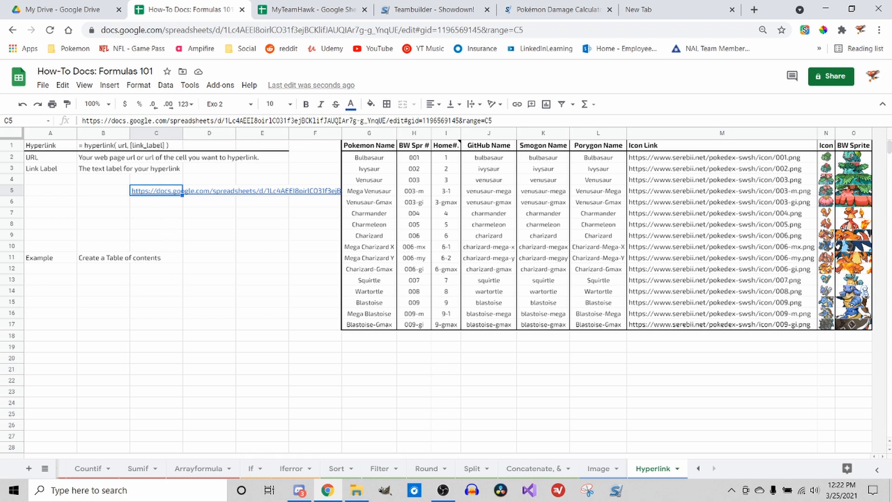
pyautogui.click(233, 269)
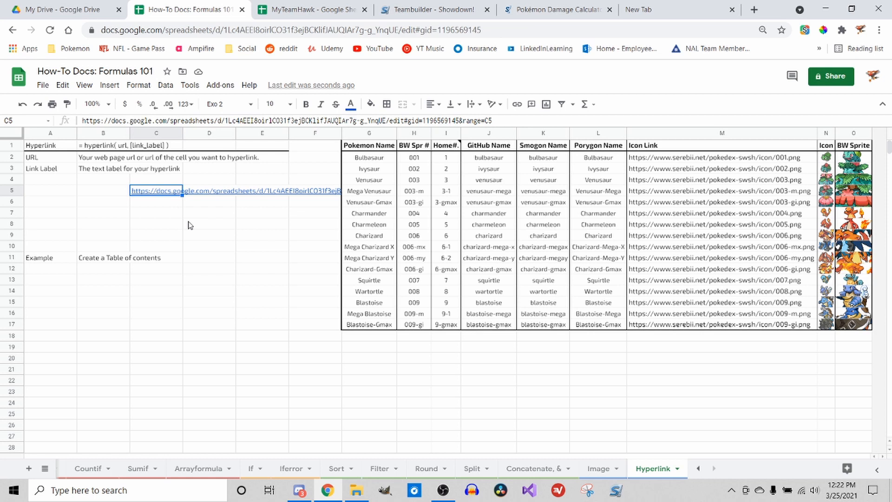
# - Delete the pasted test links from C5 on the Hyperlink sheet and B17 on the Countif sheet
pyautogui.click(168, 192)
pyautogui.press('Delete')
pyautogui.click(72, 224)
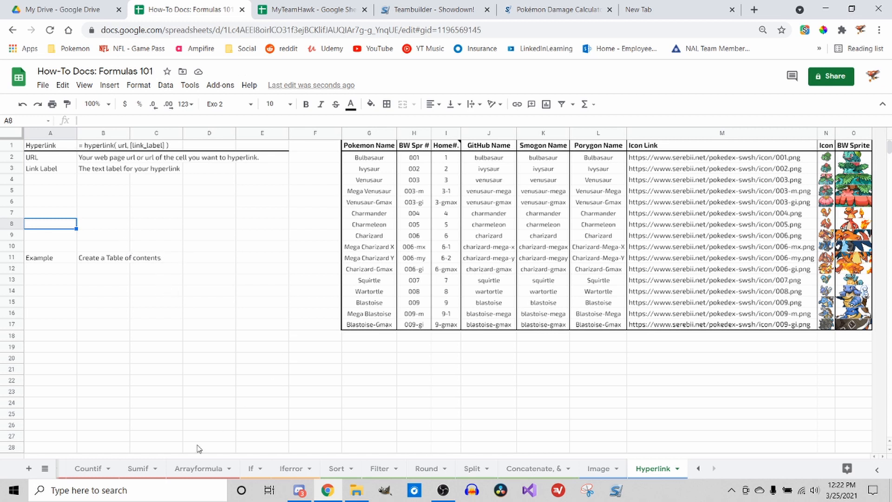
pyautogui.click(97, 468)
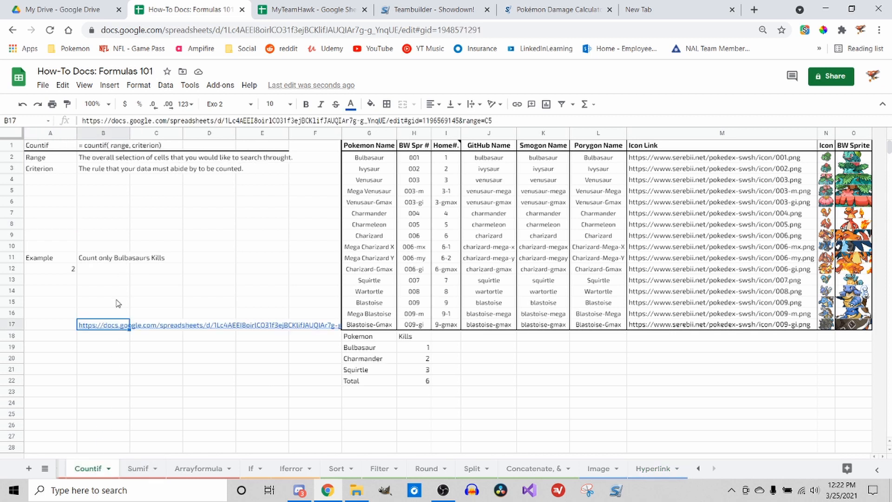
pyautogui.press('Delete')
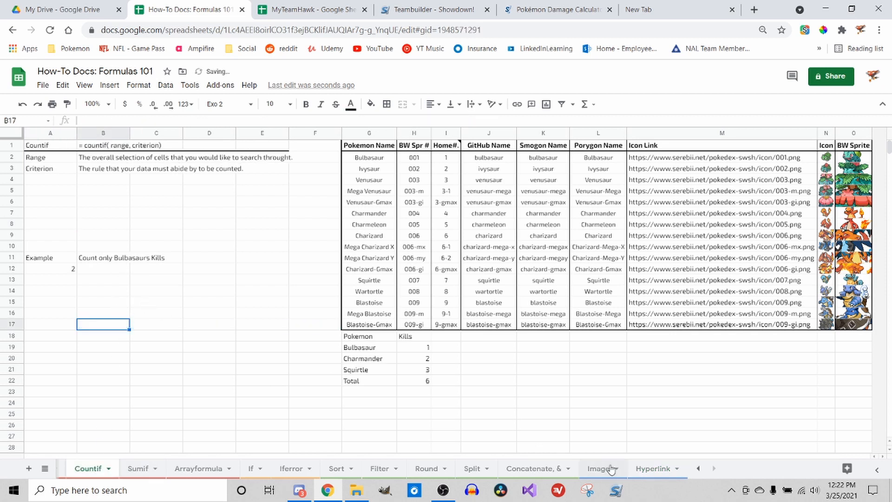
# - Return to the Hyperlink sheet and review the link_label argument in the HYPERLINK syntax
pyautogui.click(653, 469)
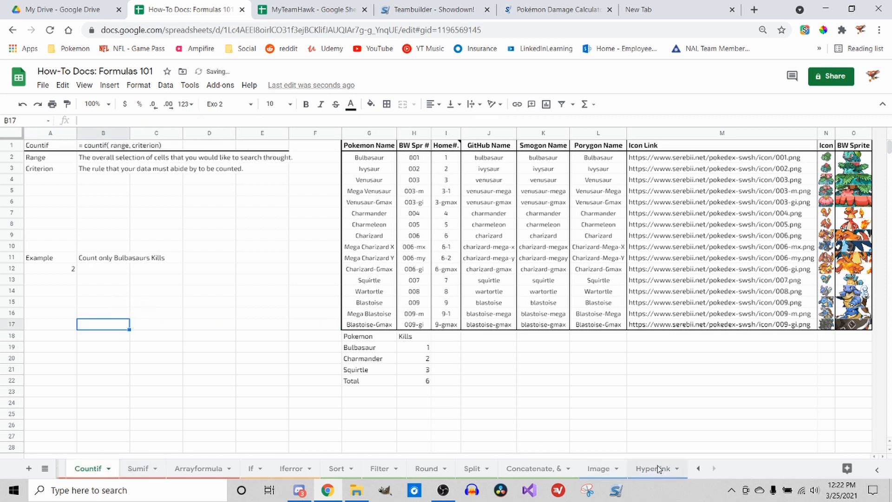
pyautogui.click(69, 279)
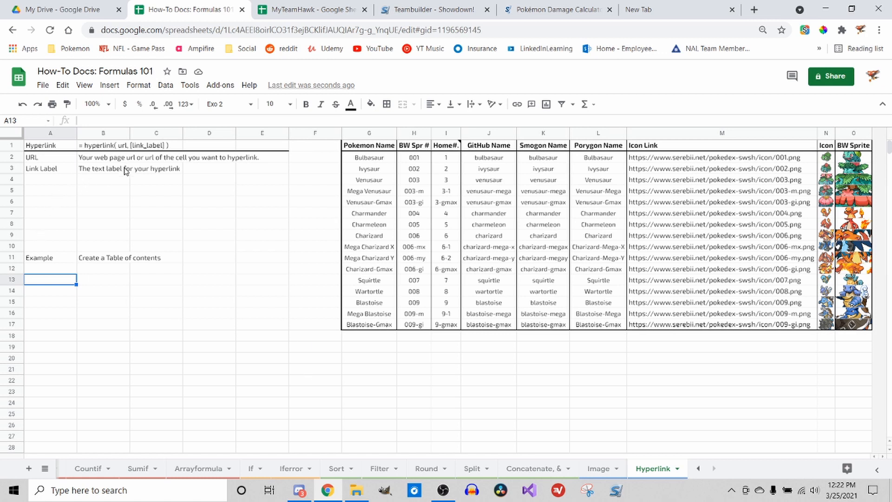
pyautogui.click(150, 146)
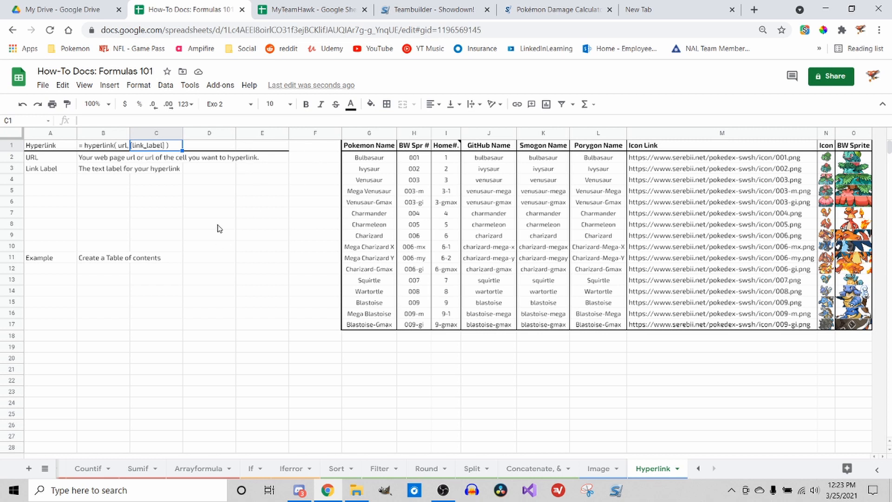
# - On the Hyperlink sheet, list the labels Cover page, Index, match and vlookup, hlookup in cells A12 to A14
pyautogui.click(60, 272)
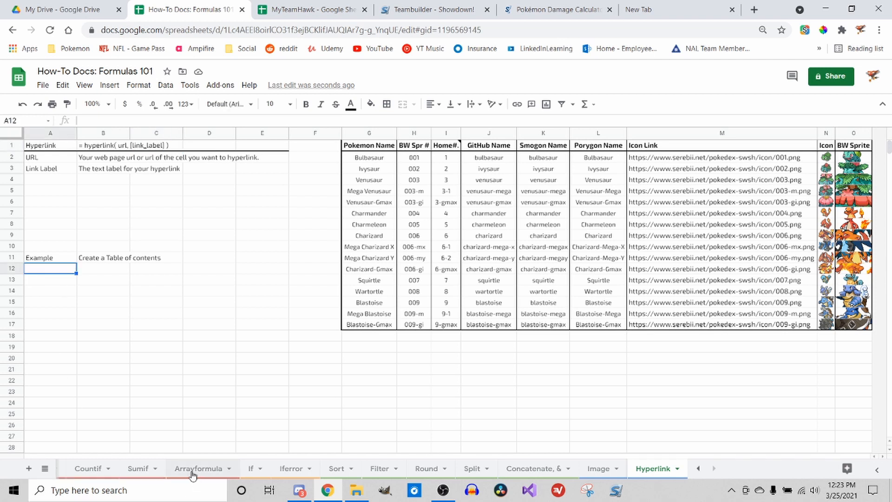
pyautogui.write('Cov')
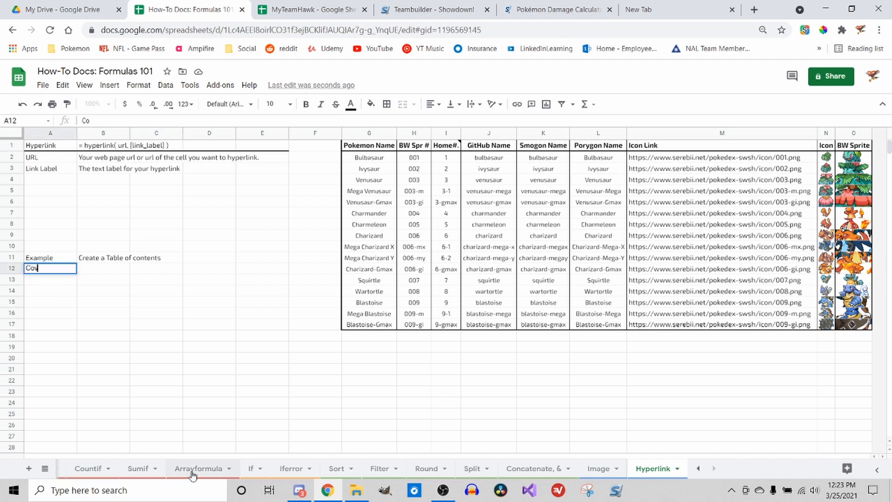
pyautogui.write('er page')
pyautogui.press('Return')
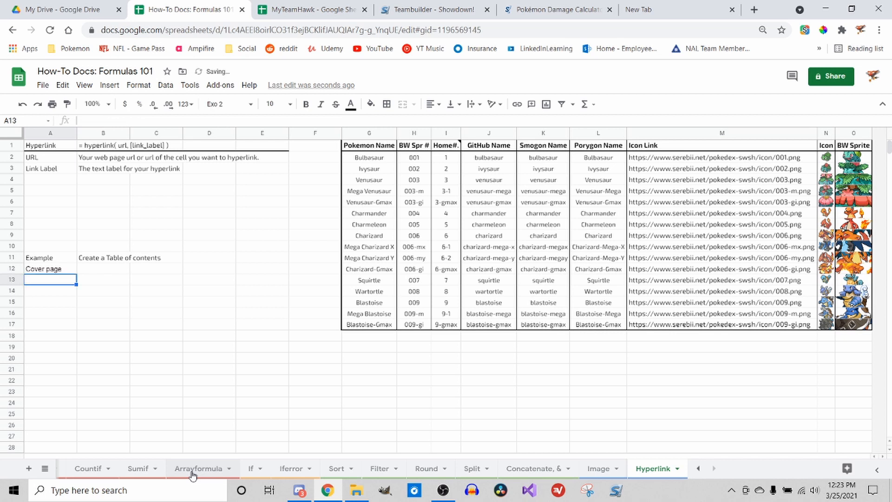
pyautogui.write('Index, match')
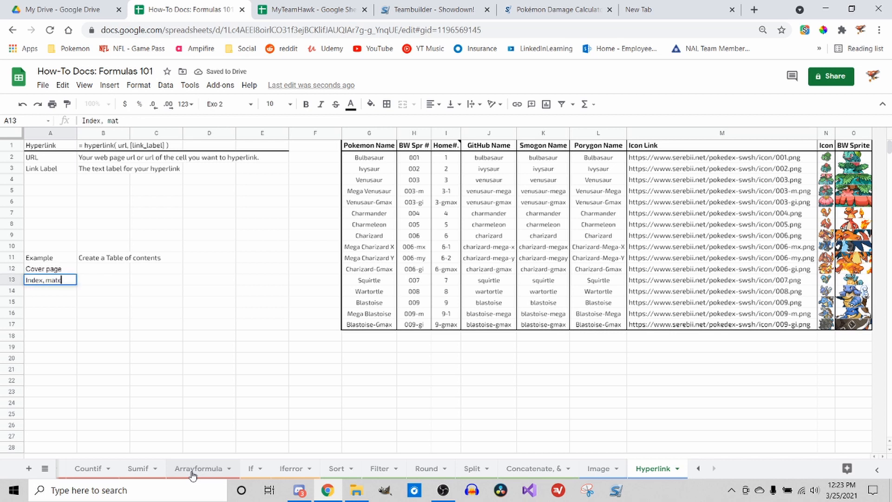
pyautogui.press('Return')
pyautogui.write('vlooku')
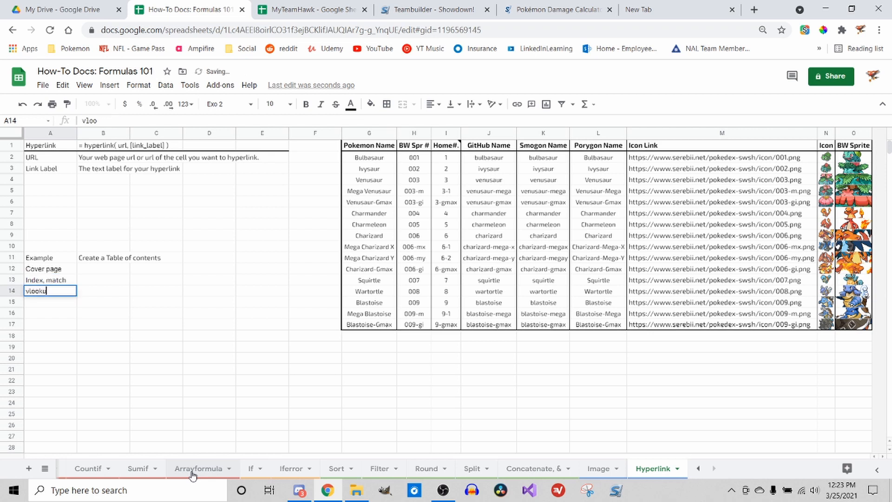
pyautogui.write('p, hlookup')
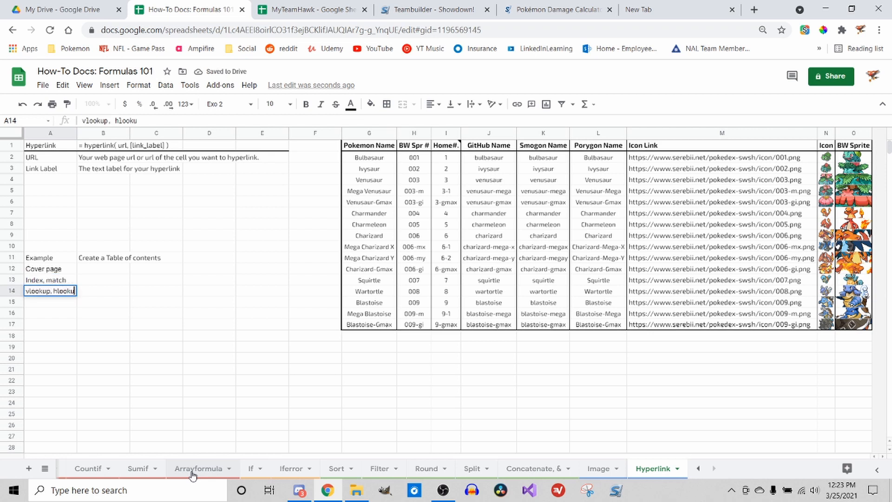
pyautogui.press('Return')
# - Add the labels Indirect in A15 and arrays in A16, correcting any misspelling
pyautogui.scroll(5, 193, 474)
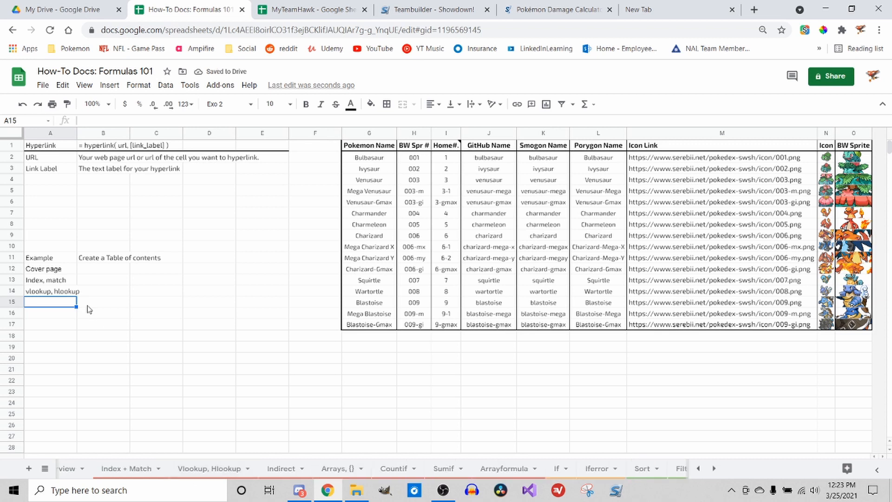
pyautogui.write('indirectr')
pyautogui.press('Return')
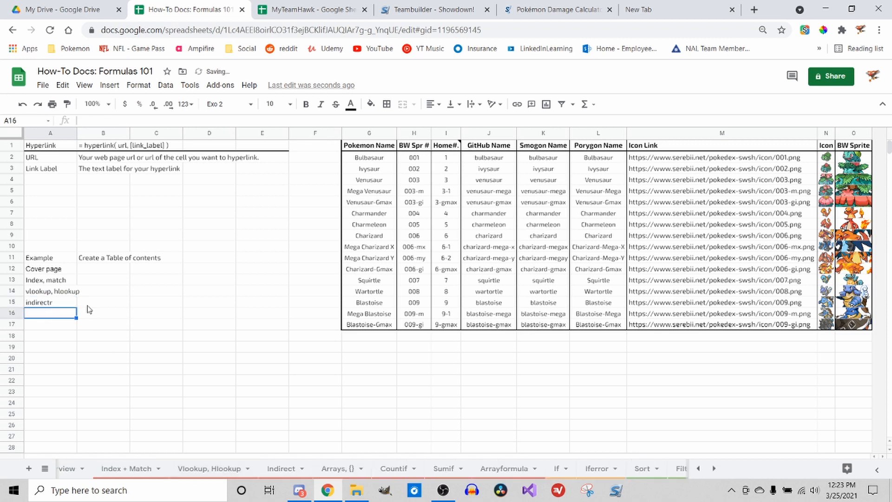
pyautogui.press('Up')
pyautogui.write('Indri')
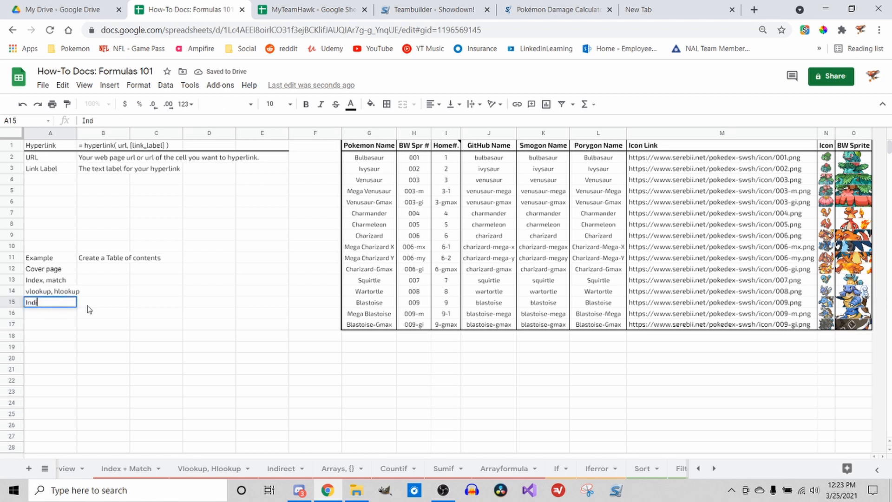
pyautogui.write('irect')
pyautogui.press('Return')
pyautogui.write('arrays')
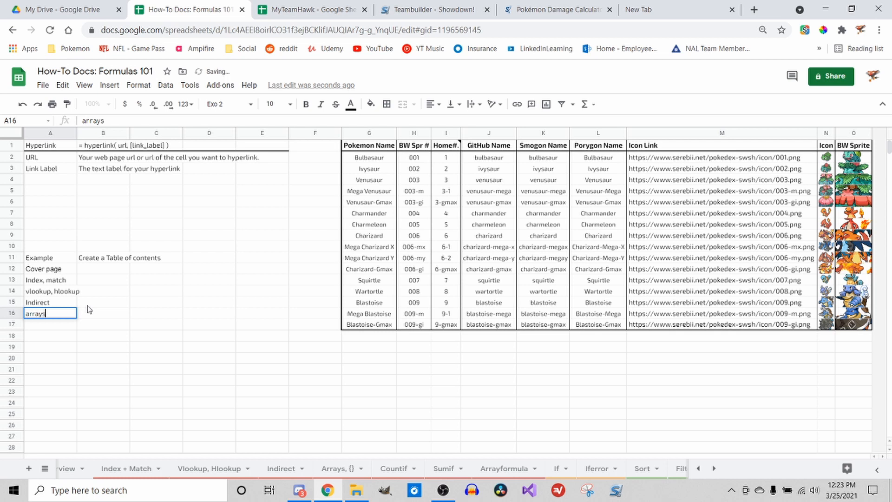
pyautogui.press('Return')
# - Continue the contents list with countif, sumif and arrayformula in cells A17 to A19
pyautogui.write('conn')
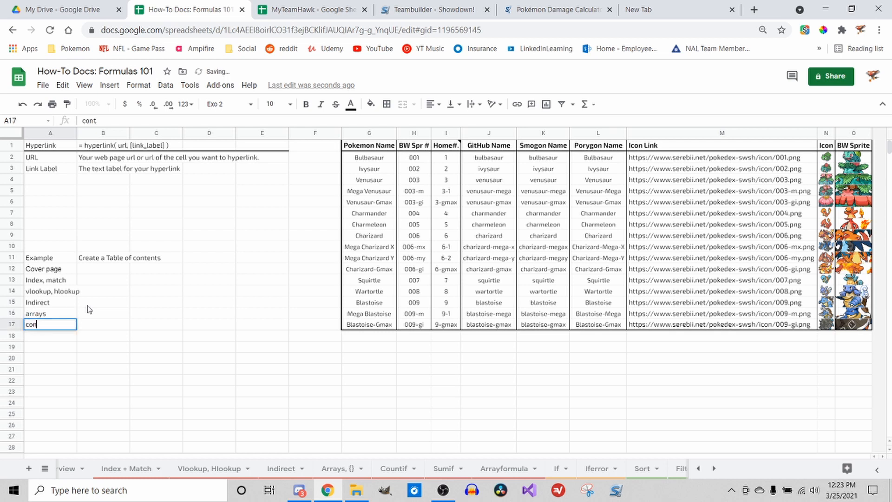
pyautogui.write('tiff')
pyautogui.press('Return')
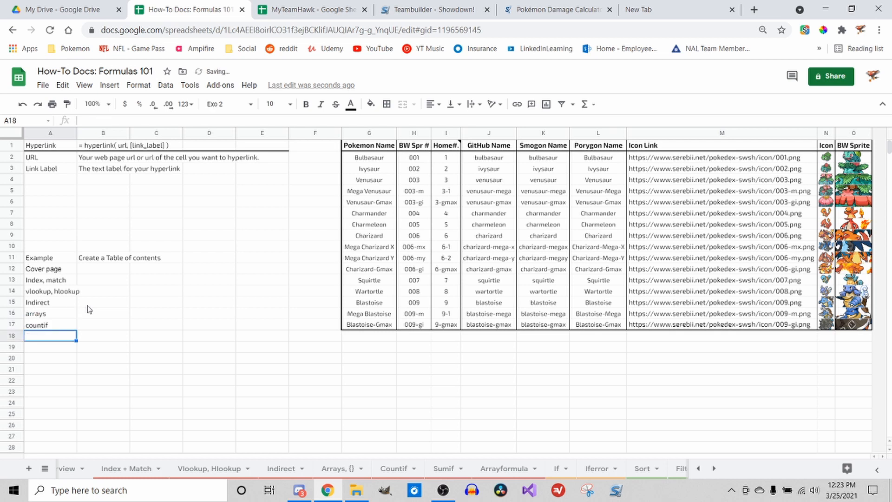
pyautogui.write('sumif')
pyautogui.press('Return')
pyautogui.write('array')
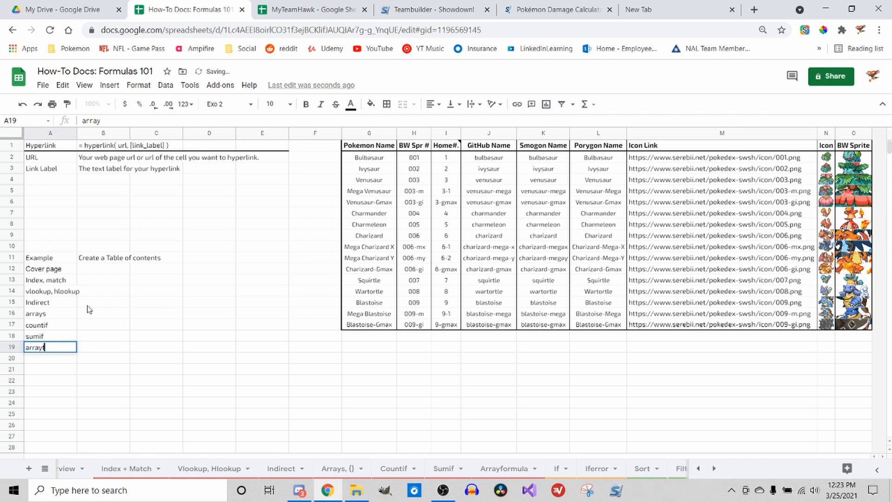
pyautogui.write('formulas')
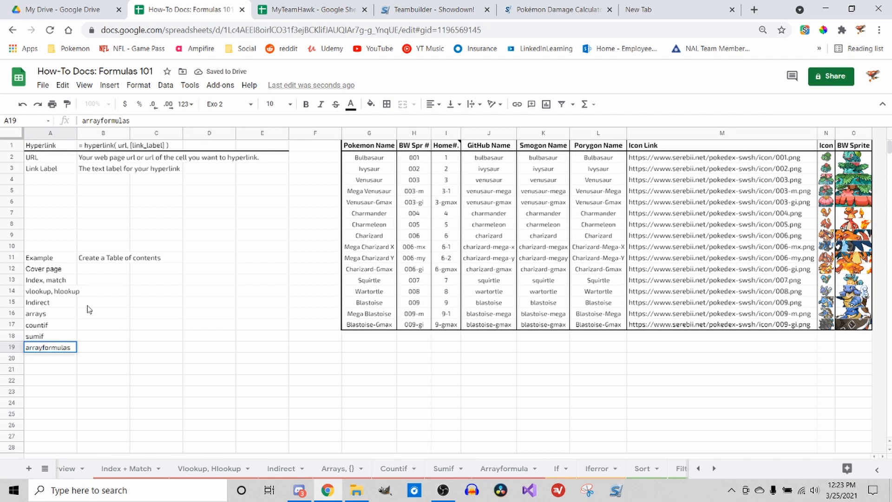
pyautogui.press('BackSpace')
pyautogui.press('Return')
# - Continue the contents list with if, iferror, sort and filter in cells A20 to A23
pyautogui.write('if')
pyautogui.press('Return')
pyautogui.write('iferr')
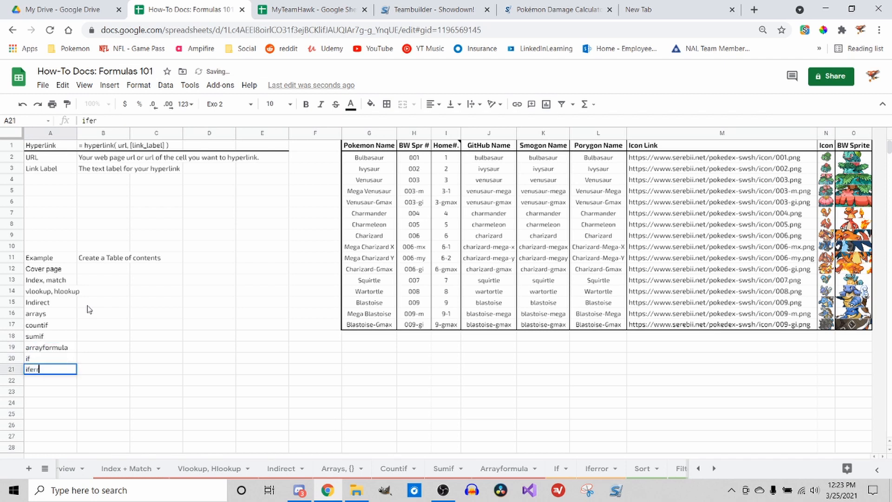
pyautogui.write('or')
pyautogui.press('Return')
pyautogui.write('sort')
pyautogui.press('Return')
pyautogui.write('[fil')
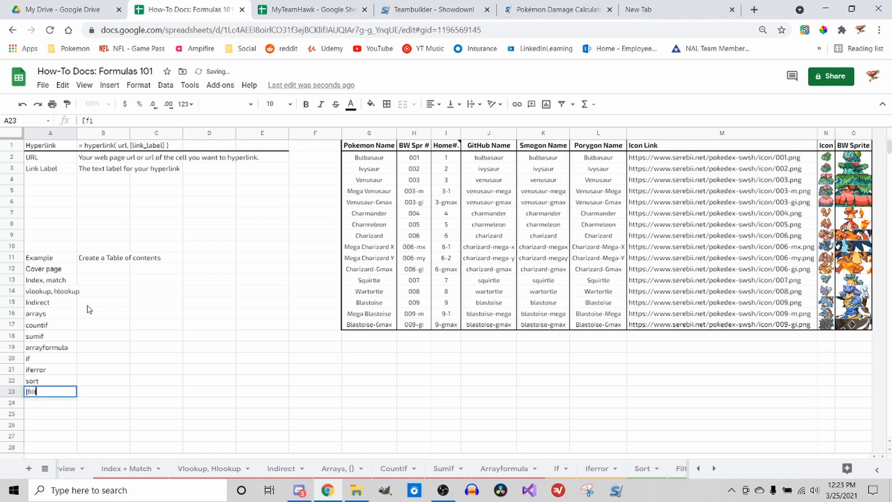
pyautogui.write('te')
pyautogui.write('lter')
pyautogui.write('ilter')
pyautogui.press('Return')
# - Complete the contents list with round, split, concatenate, image and hyperlink in cells A24 to A28
pyautogui.scroll(-5, 142, 470)
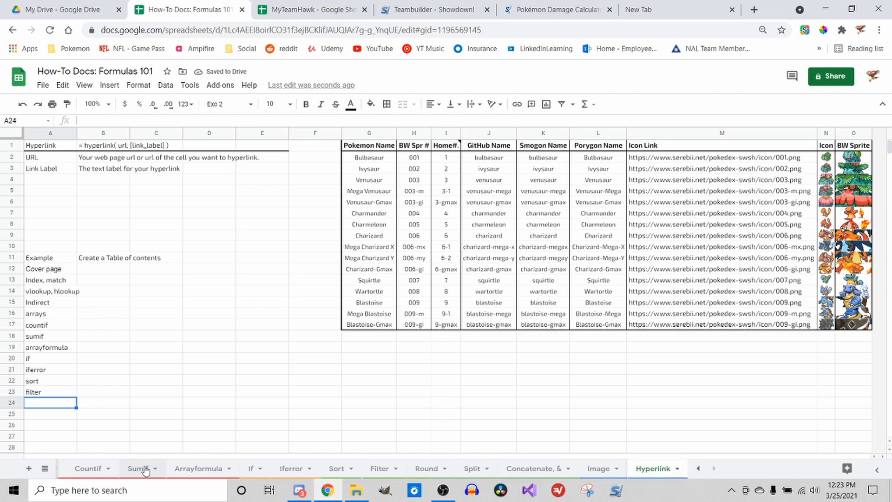
pyautogui.write('round')
pyautogui.press('Return')
pyautogui.write('split')
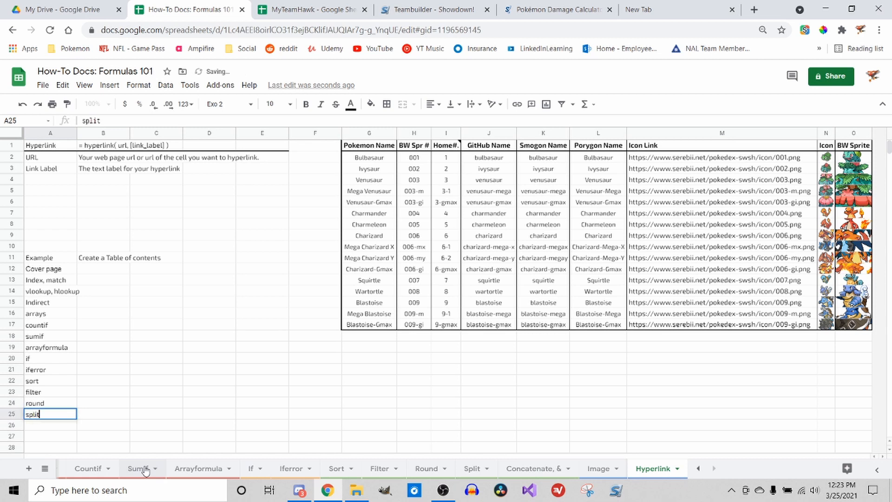
pyautogui.press('Return')
pyautogui.write('concaten')
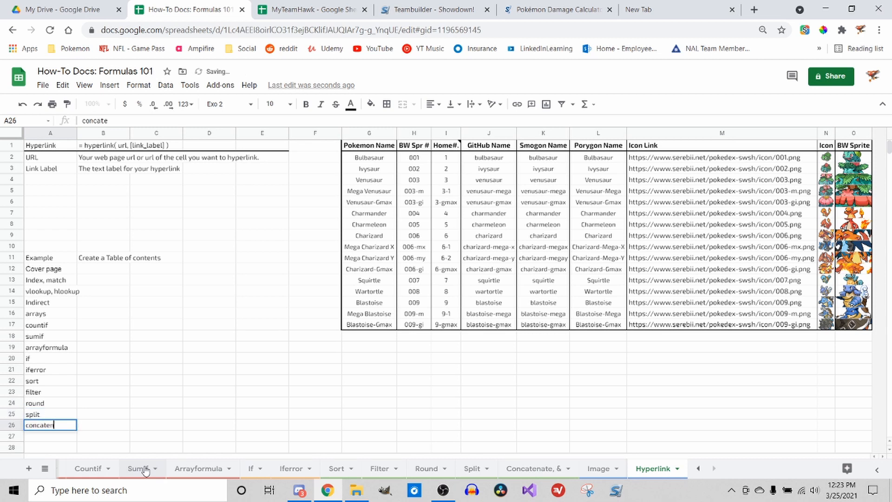
pyautogui.write('ate')
pyautogui.press('Return')
pyautogui.write('image')
pyautogui.press('Return')
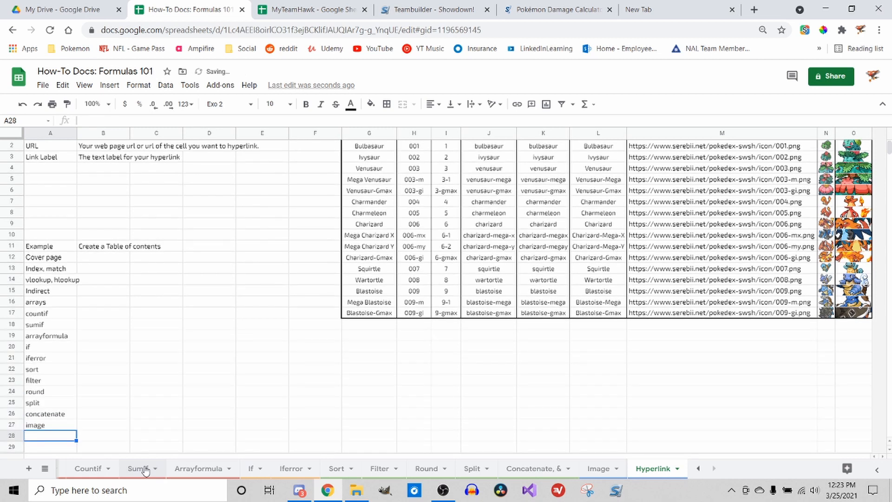
pyautogui.write('hyperlink')
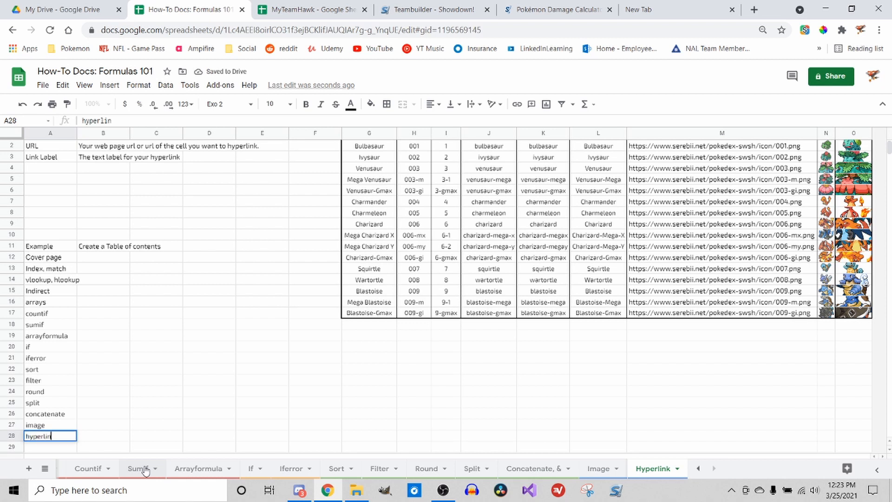
pyautogui.press('Return')
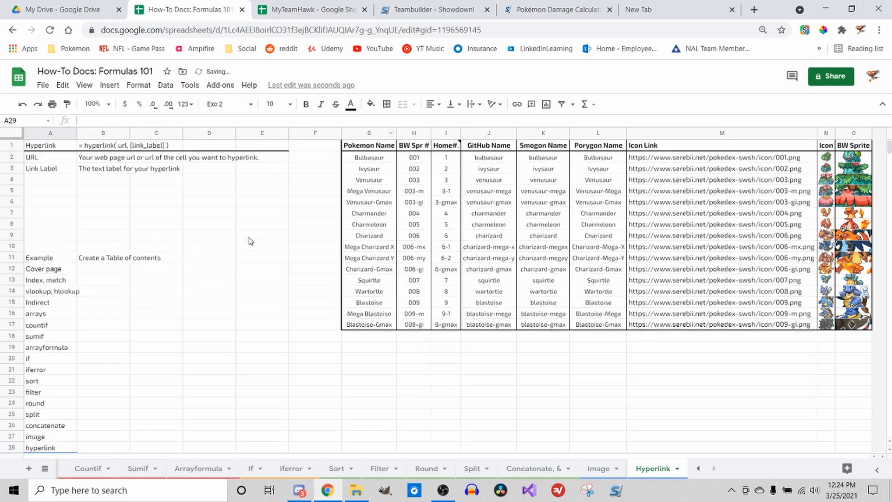
# - Copy the link to cell A1 of the Overview sheet and paste it into B12 beside Cover page on the Hyperlink sheet
pyautogui.scroll(1, 249, 239)
pyautogui.click(117, 271)
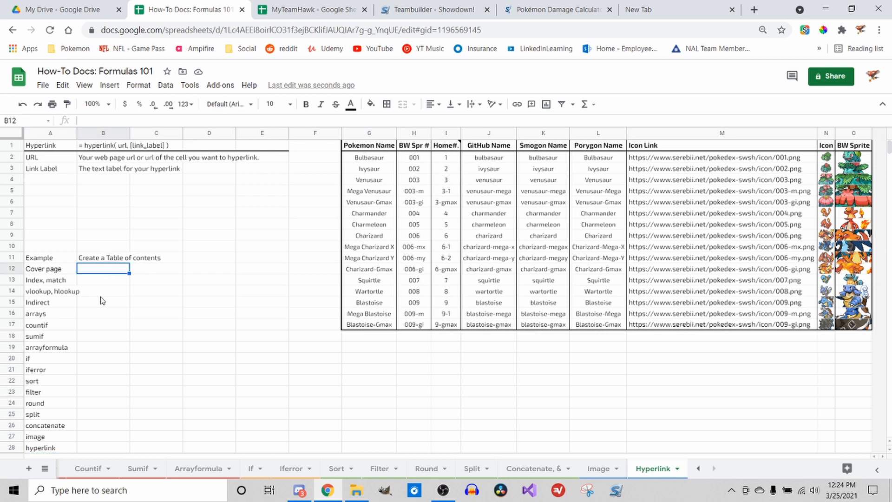
pyautogui.scroll(5, 89, 470)
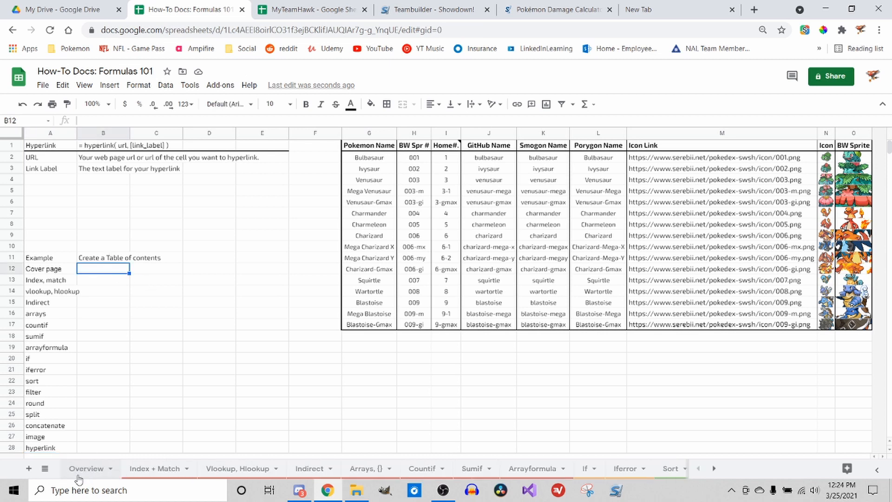
pyautogui.click(81, 474)
pyautogui.rightClick(41, 150)
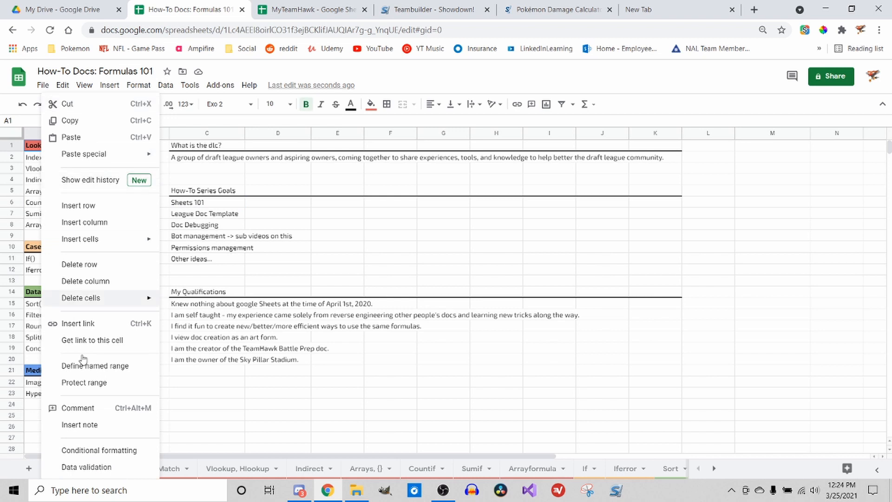
pyautogui.click(92, 340)
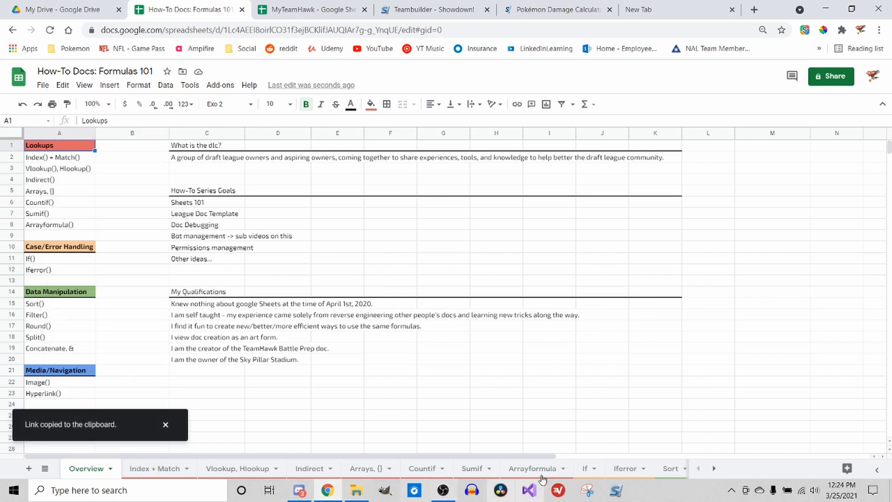
pyautogui.scroll(-5, 541, 470)
pyautogui.click(652, 469)
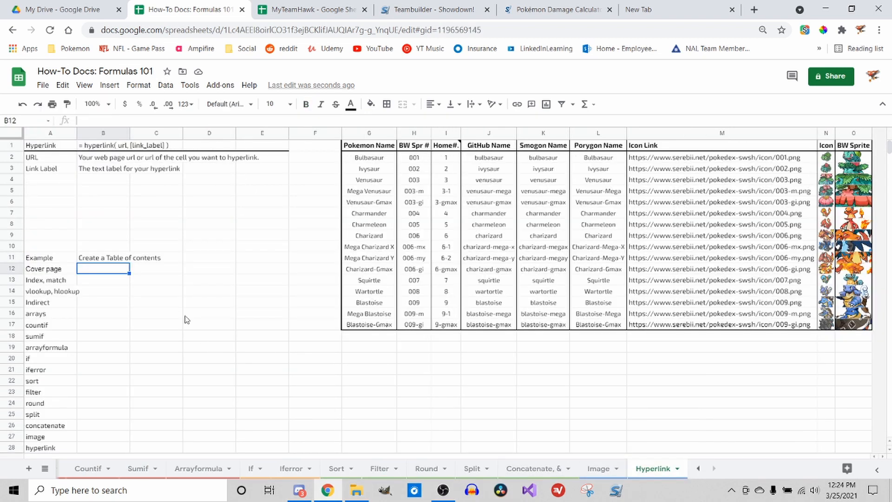
pyautogui.hotkey('ctrl', 'v')
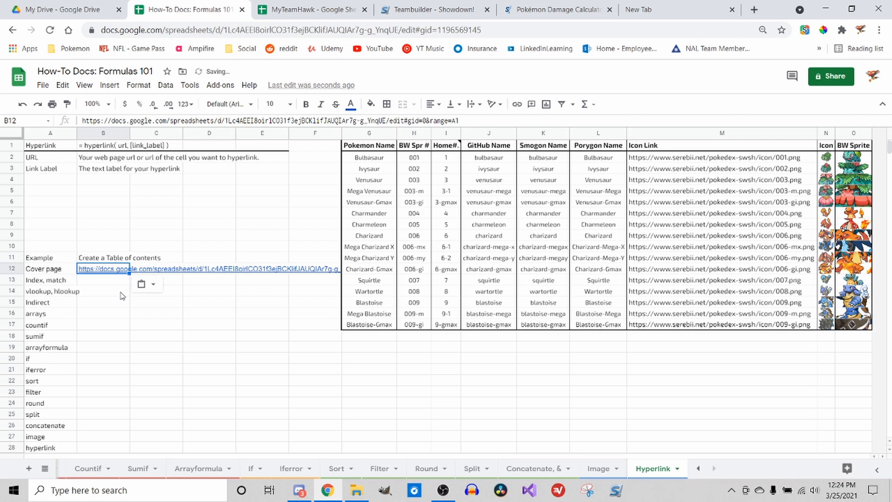
# - Copy the link to cell A1 of the Index + Match sheet and paste it into B13 on the Hyperlink sheet
pyautogui.scroll(5, 139, 469)
pyautogui.click(135, 470)
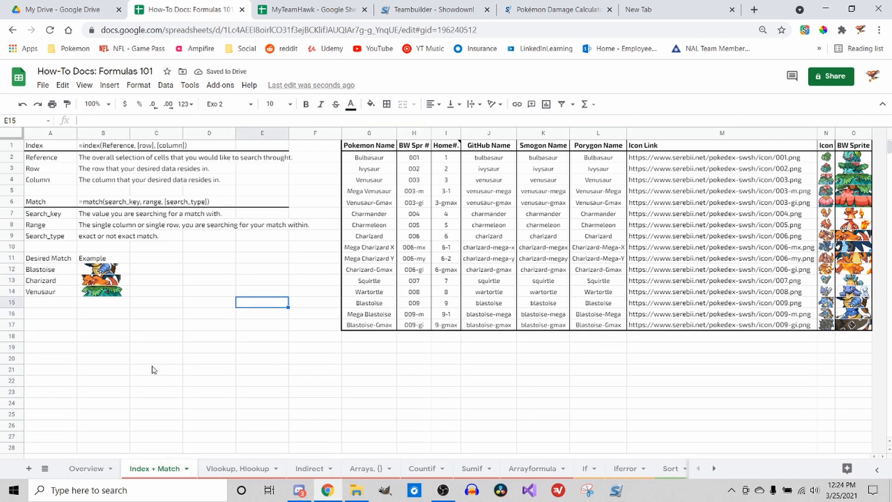
pyautogui.rightClick(40, 149)
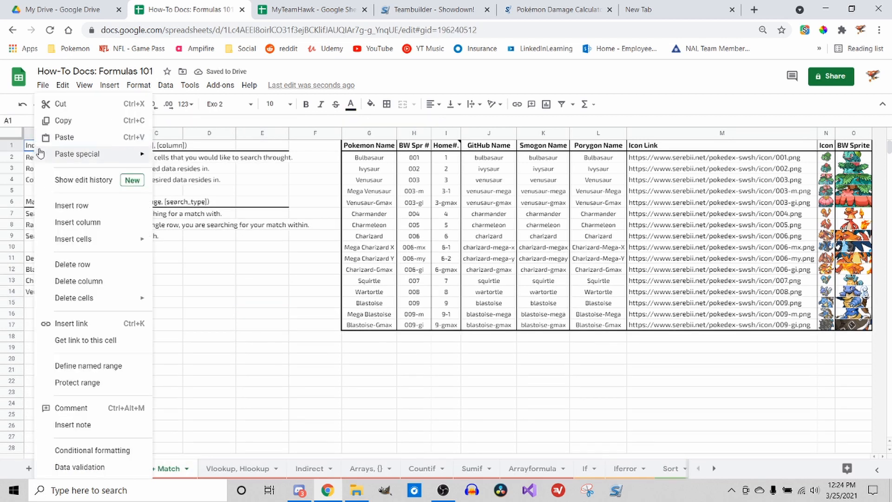
pyautogui.click(112, 348)
pyautogui.scroll(-5, 668, 469)
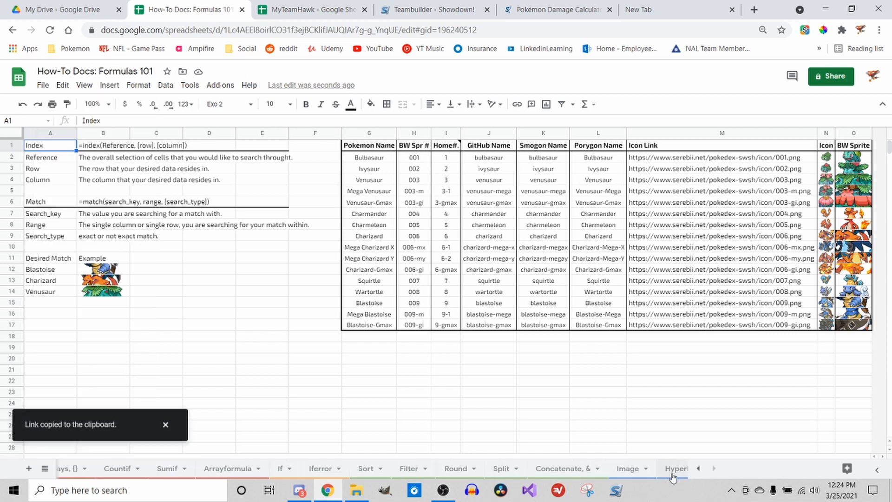
pyautogui.click(675, 470)
pyautogui.click(121, 282)
pyautogui.hotkey('ctrl', 'v')
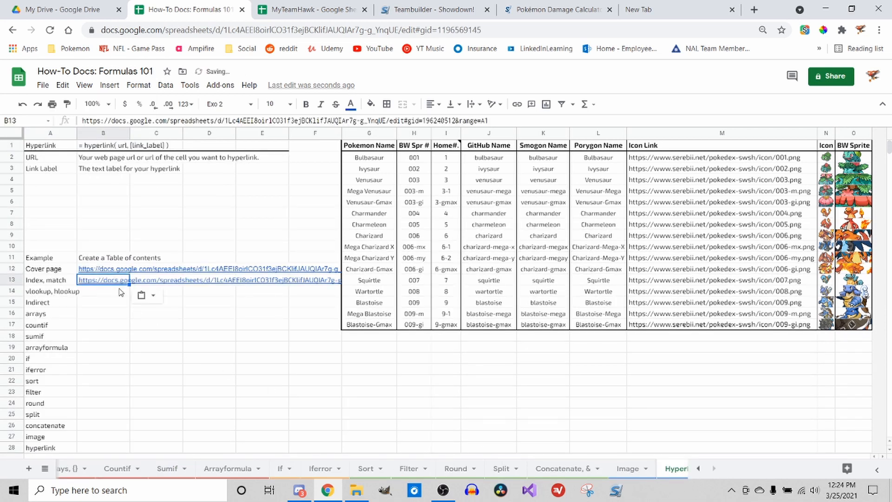
pyautogui.click(106, 302)
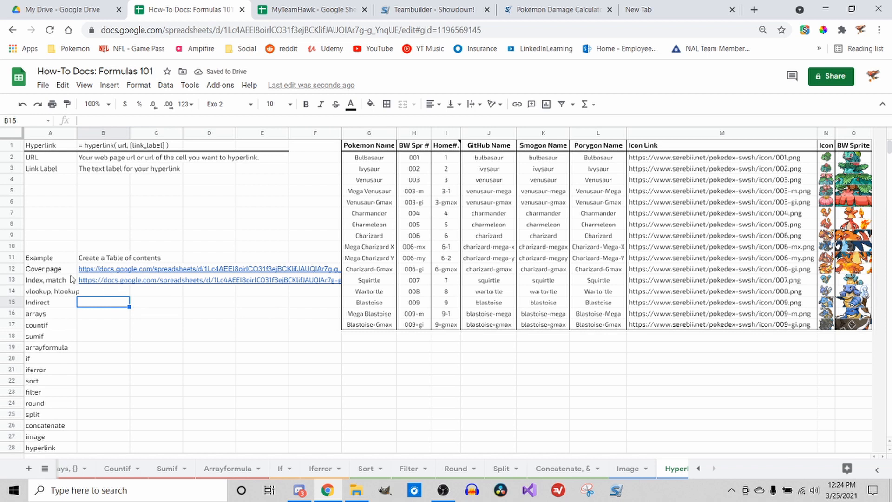
pyautogui.click(86, 297)
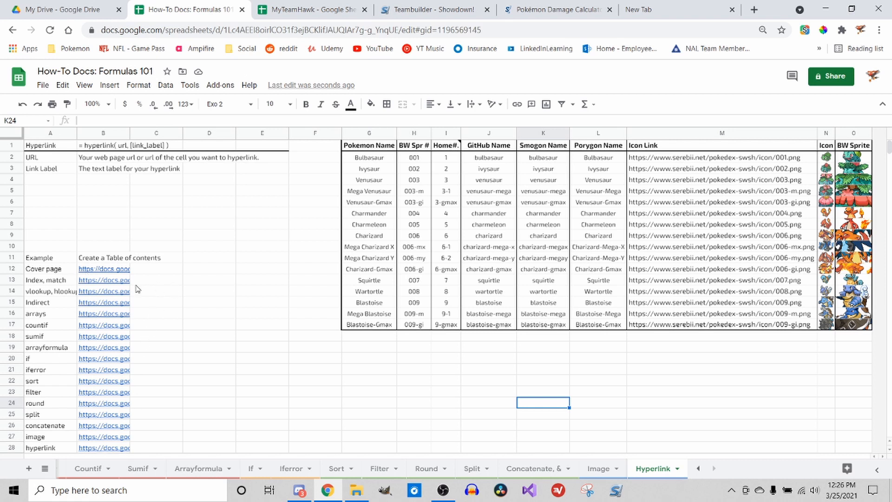
# - Enter =hyperlink(B12,A12) in C12 so the Cover page label links to its copied cell URL
pyautogui.click(159, 272)
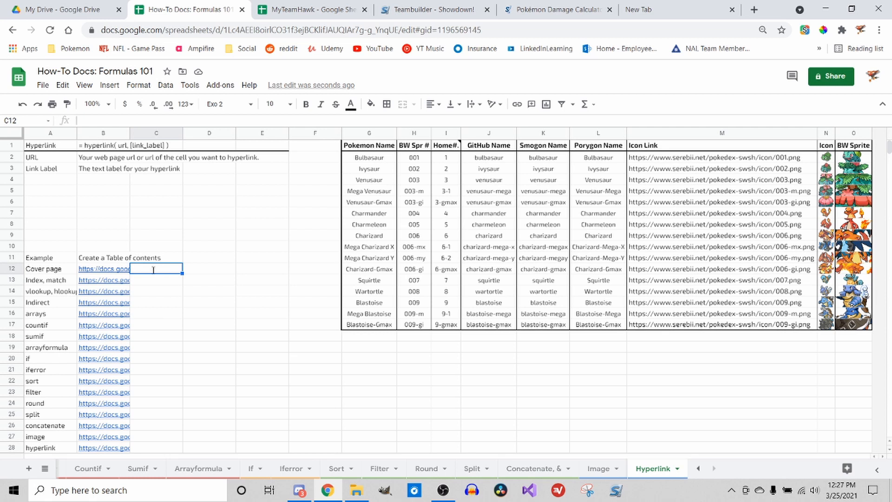
pyautogui.write('=hyperlinkg')
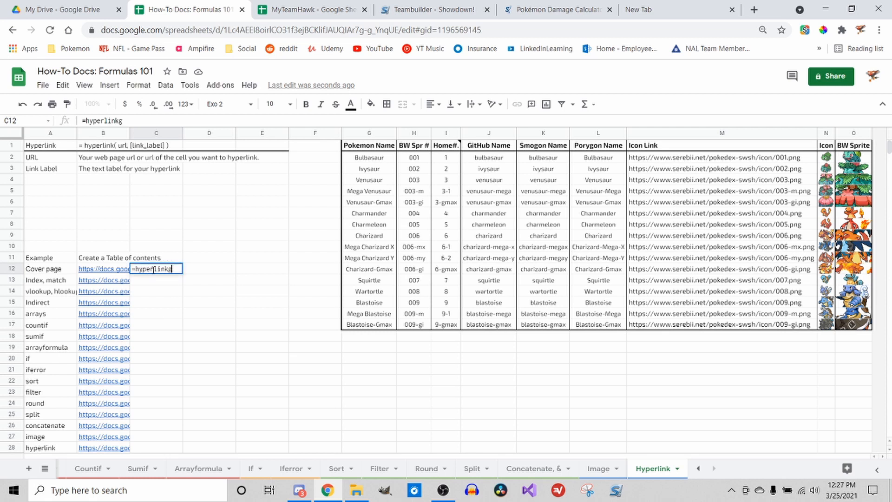
pyautogui.press('BackSpace')
pyautogui.write('(')
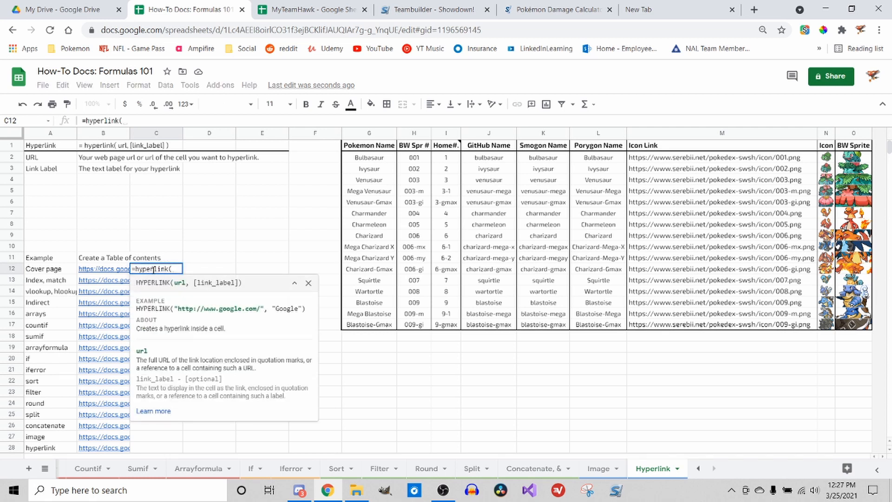
pyautogui.moveTo(99, 273); pyautogui.dragTo(99, 448)
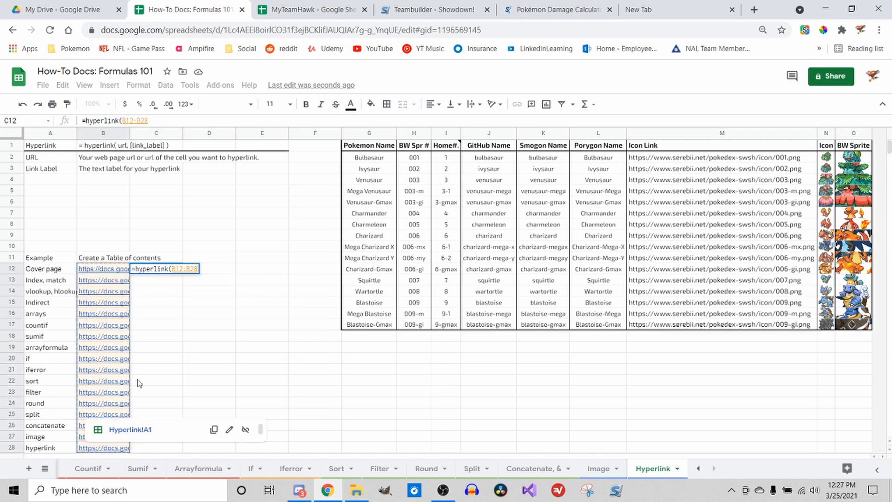
pyautogui.click(106, 274)
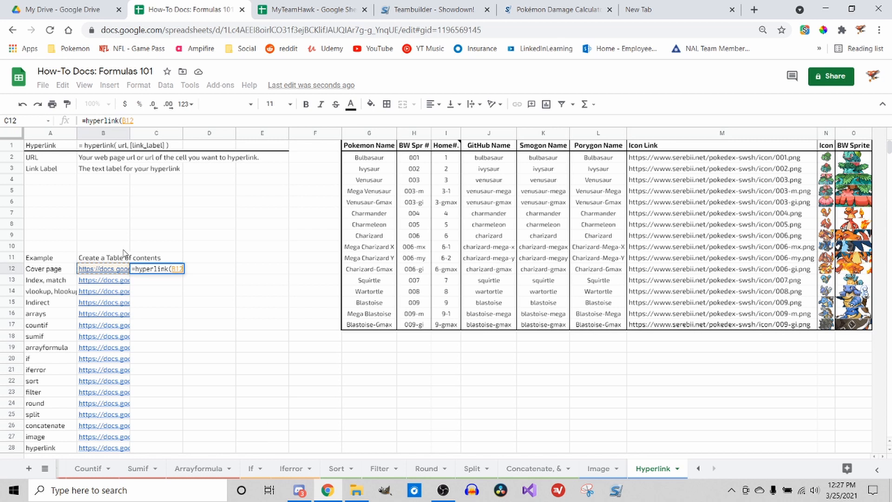
pyautogui.write(',')
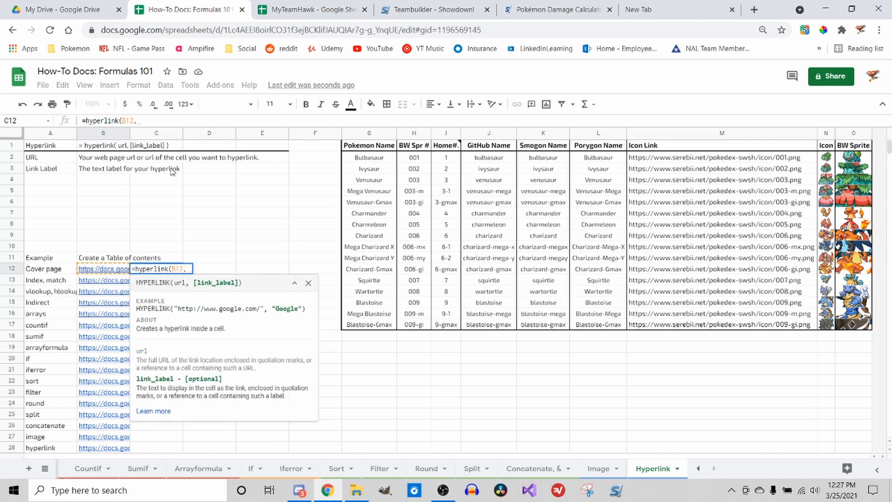
pyautogui.click(61, 272)
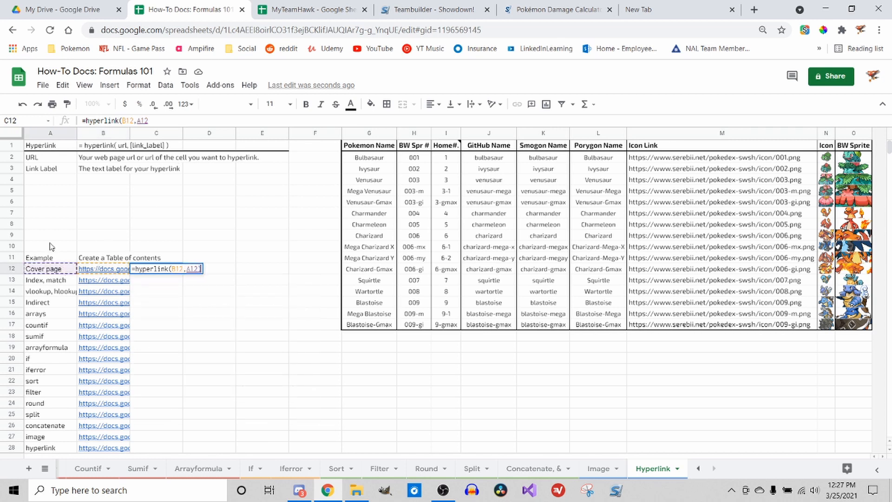
pyautogui.write(')')
pyautogui.press('Return')
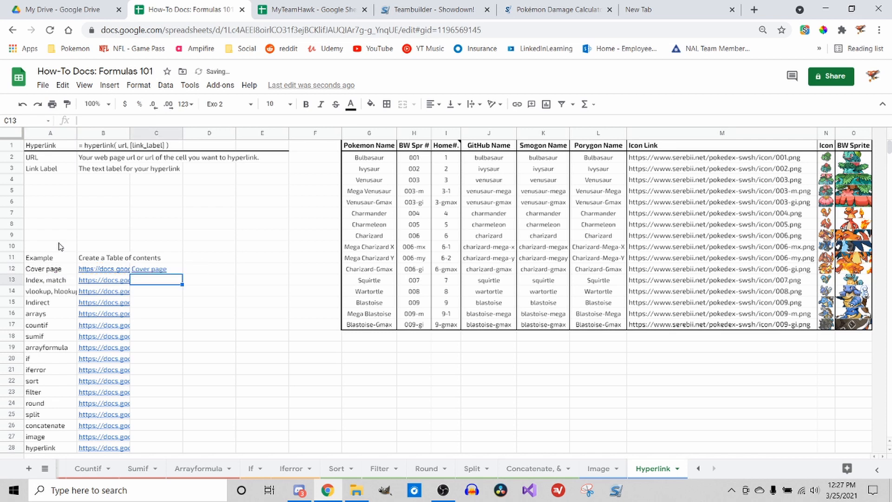
# - Test the Cover page link in C12, then return to the Hyperlink sheet
pyautogui.click(150, 271)
pyautogui.click(170, 286)
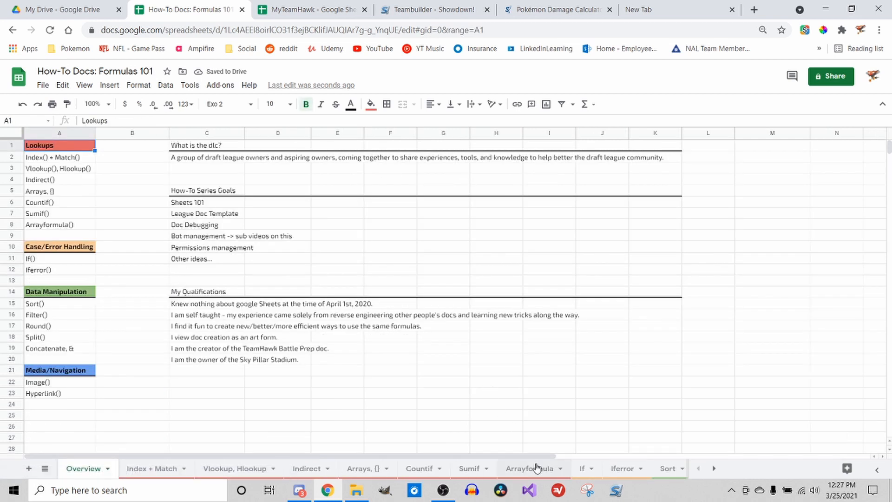
pyautogui.scroll(-3, 534, 468)
pyautogui.click(653, 468)
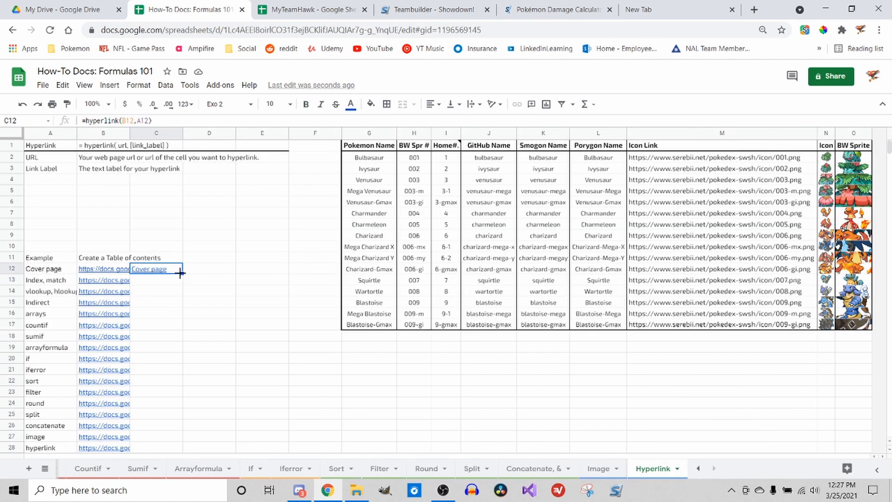
# - Fill the hyperlink formula from C12 down through C28 for every entry in the contents list
pyautogui.moveTo(183, 273); pyautogui.dragTo(172, 451)
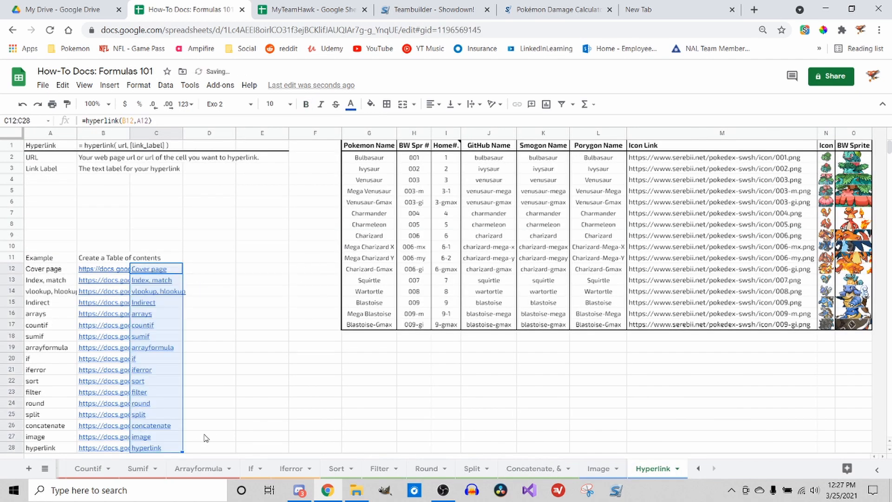
pyautogui.click(211, 424)
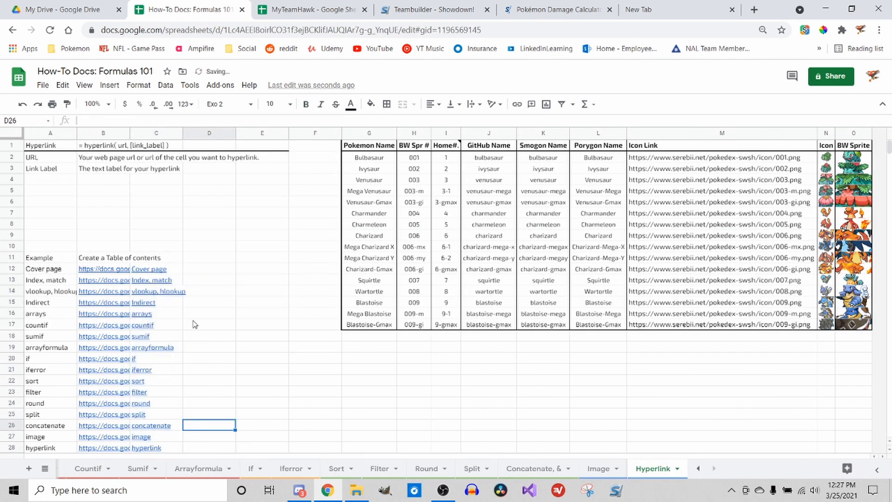
# - Copy the linked labels in C12:C28 and paste them on the Overview sheet starting at M2
pyautogui.click(165, 270)
pyautogui.click(201, 259)
pyautogui.moveTo(165, 268); pyautogui.dragTo(166, 449)
pyautogui.hotkey('ctrl', 'c')
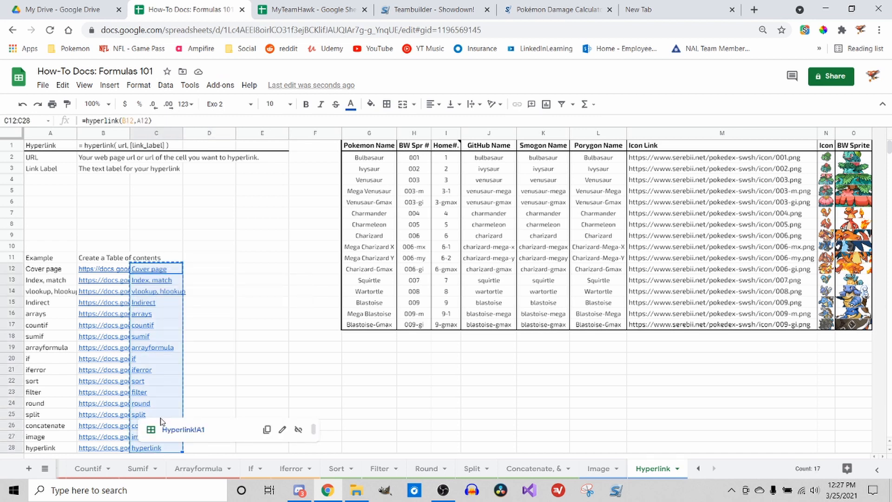
pyautogui.scroll(5, 144, 472)
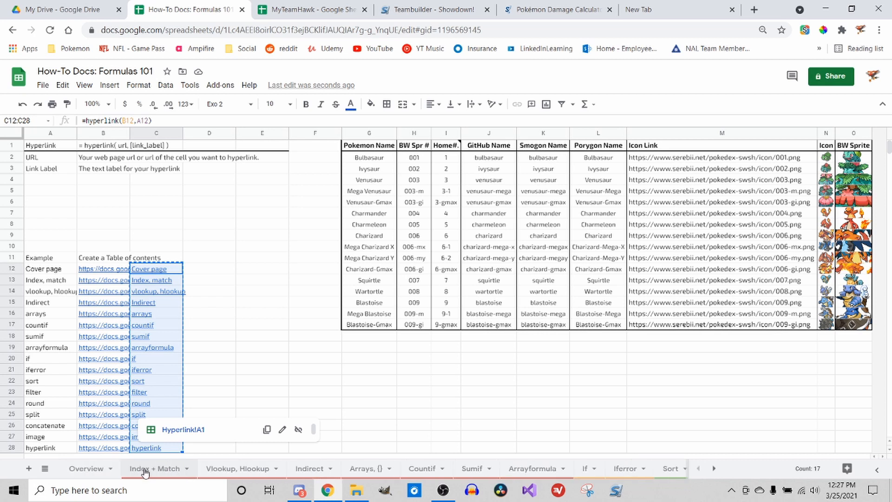
pyautogui.click(95, 469)
pyautogui.click(131, 156)
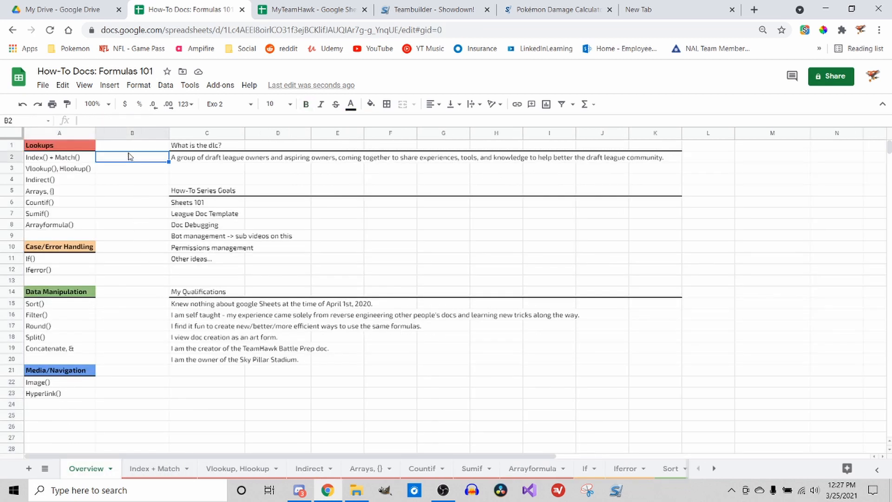
pyautogui.click(755, 158)
pyautogui.hotkey('ctrl', 'v')
pyautogui.click(741, 403)
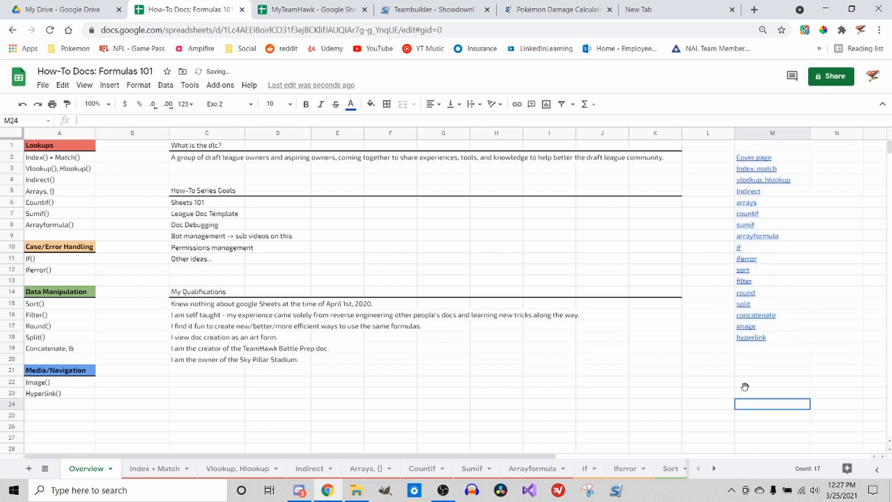
# - Add the heading Table Of Contents in M1 above the pasted links and give that cell a bottom border
pyautogui.click(753, 149)
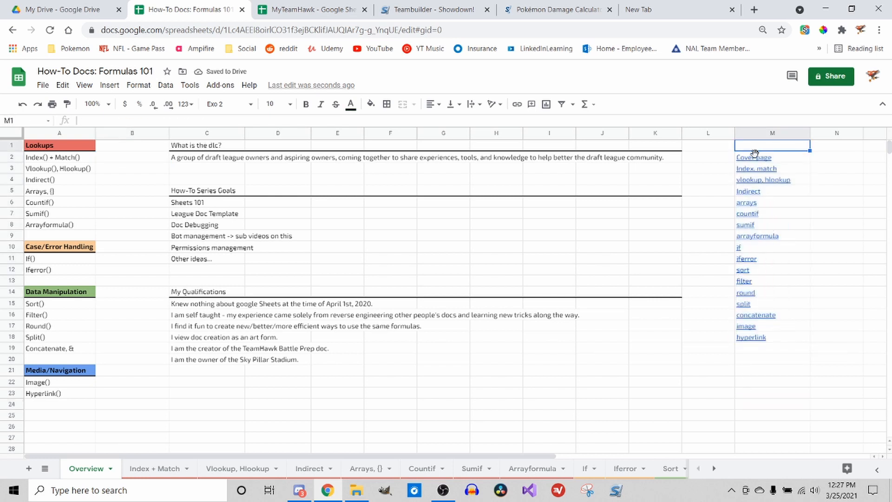
pyautogui.write('Table')
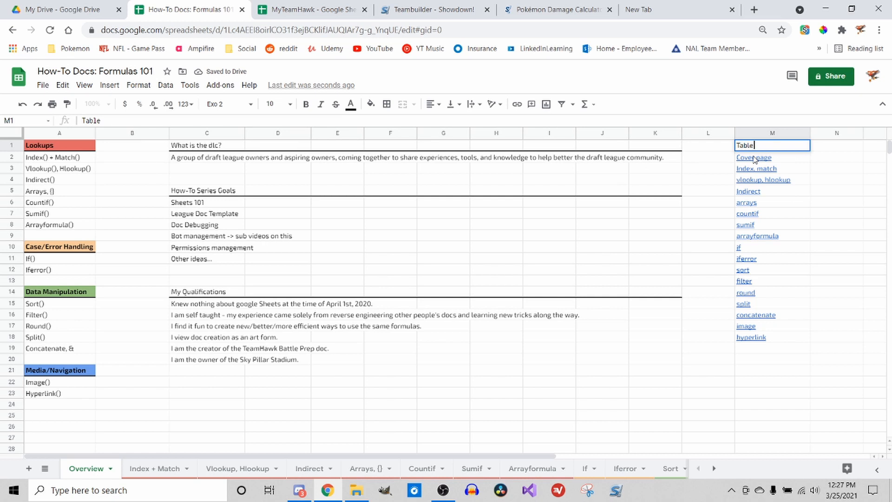
pyautogui.write(' Of Contents')
pyautogui.press('Return')
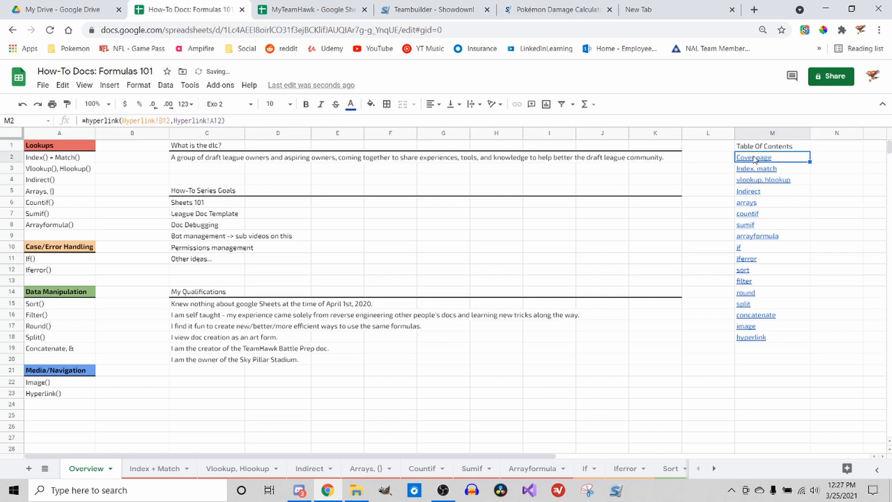
pyautogui.click(755, 148)
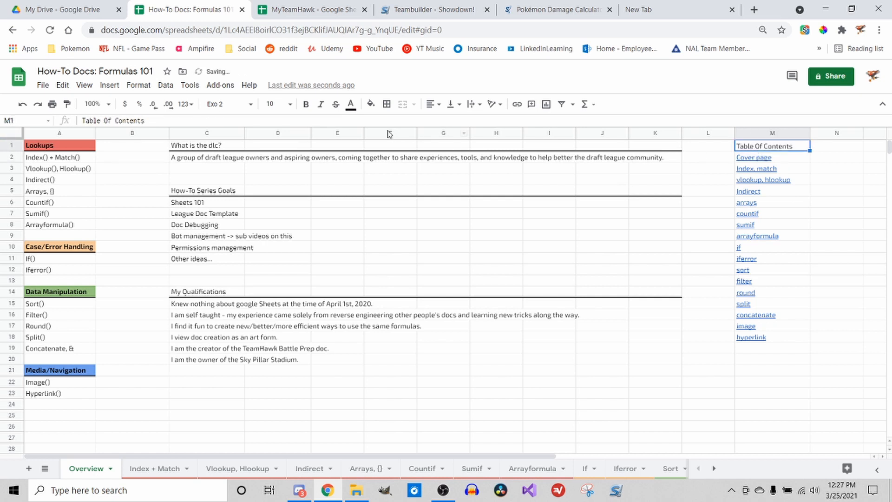
pyautogui.click(387, 104)
pyautogui.click(432, 147)
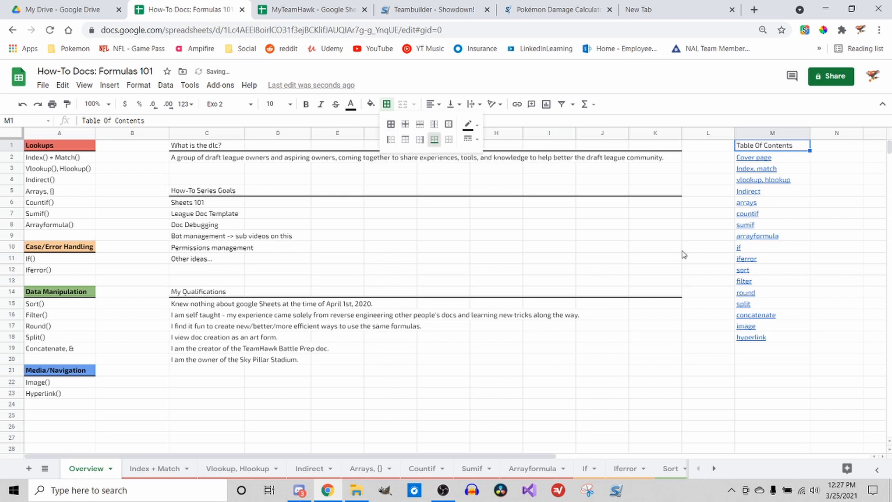
pyautogui.click(695, 246)
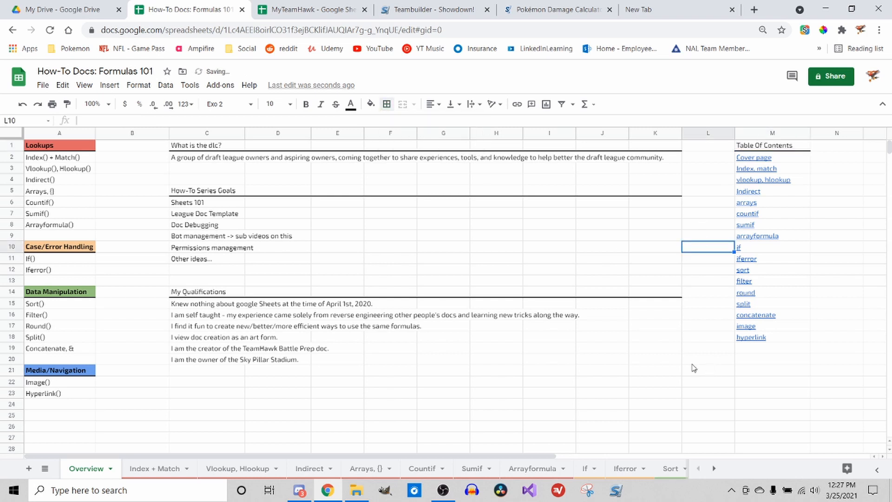
pyautogui.click(678, 358)
# - Test the split link in the table of contents, then return to the Overview sheet
pyautogui.click(751, 305)
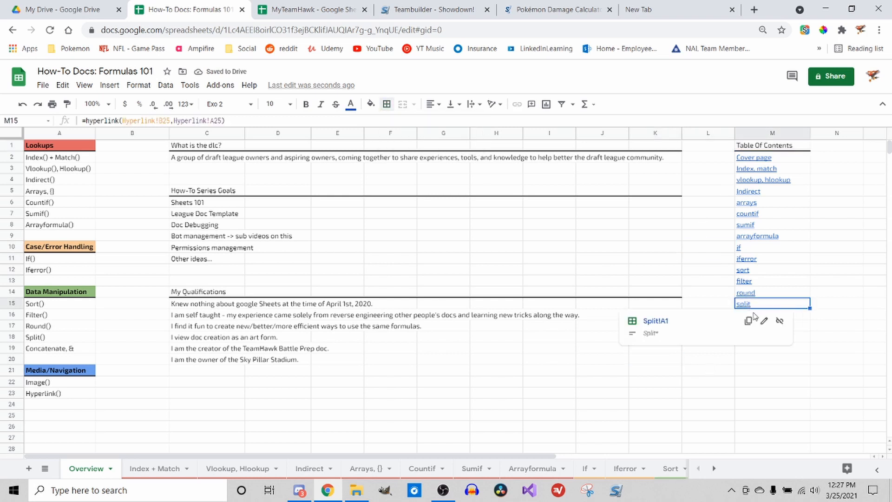
pyautogui.click(663, 323)
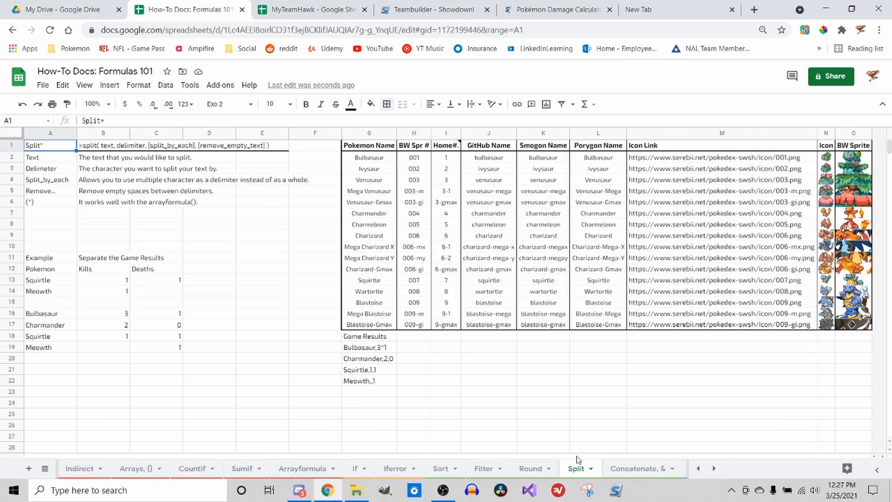
pyautogui.scroll(5, 472, 471)
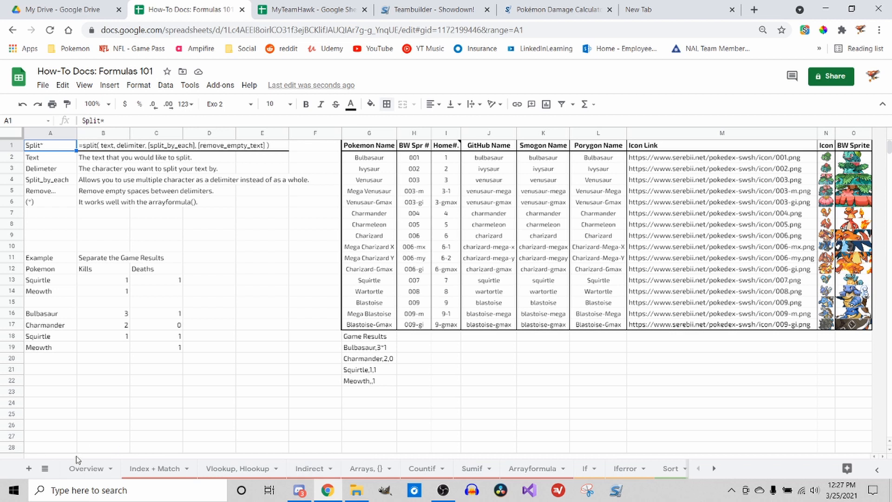
pyautogui.click(86, 471)
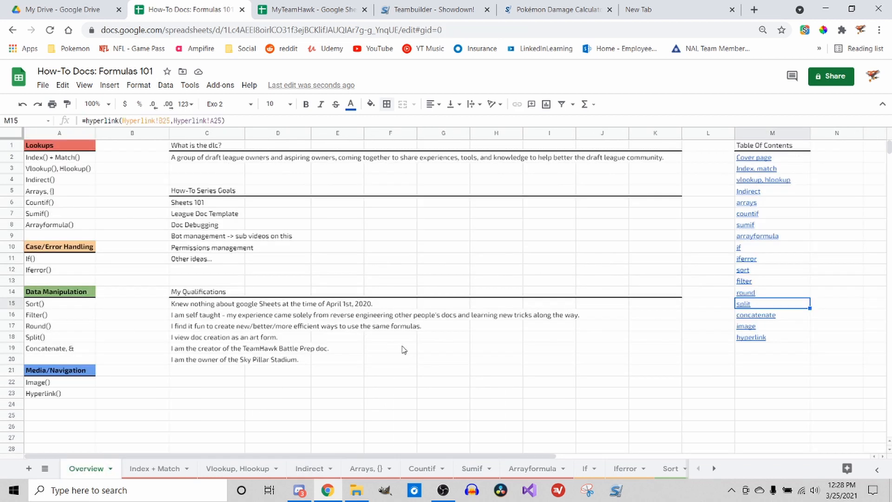